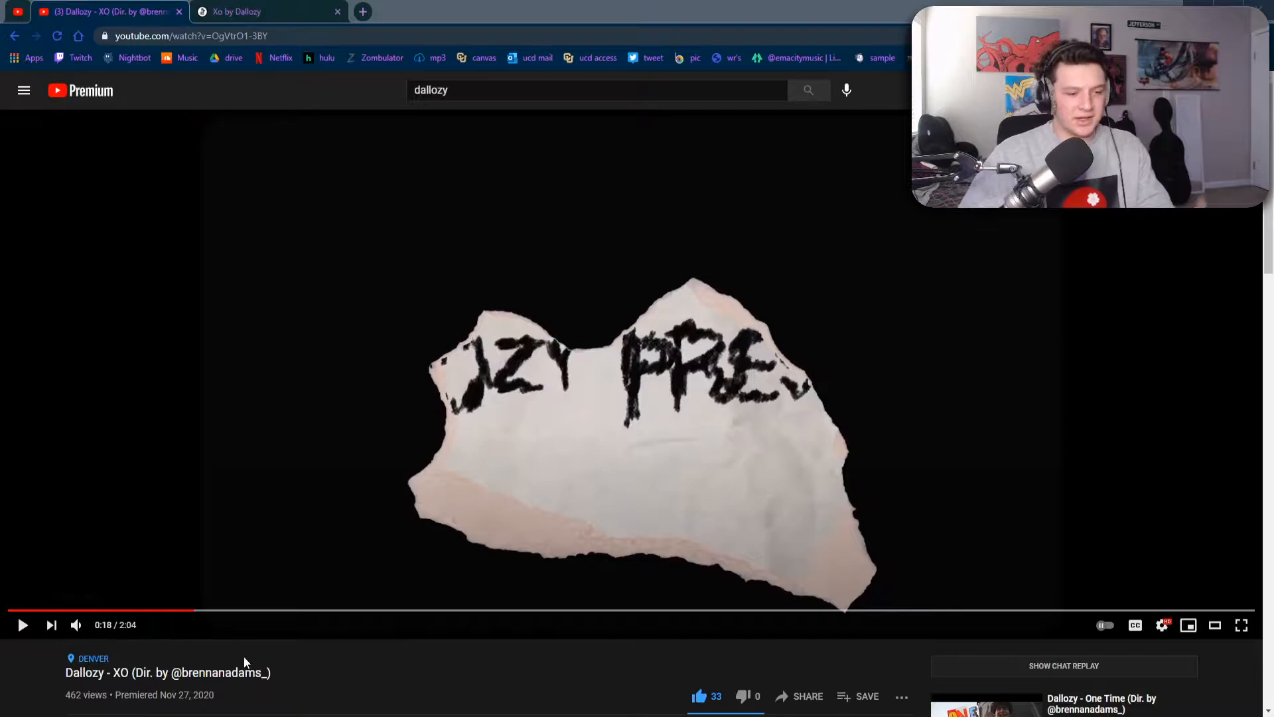
Play the XO music video from 0:18 and pause it after about 0:54
left_click_drag(72, 673, 267, 687)
left_click(267, 686)
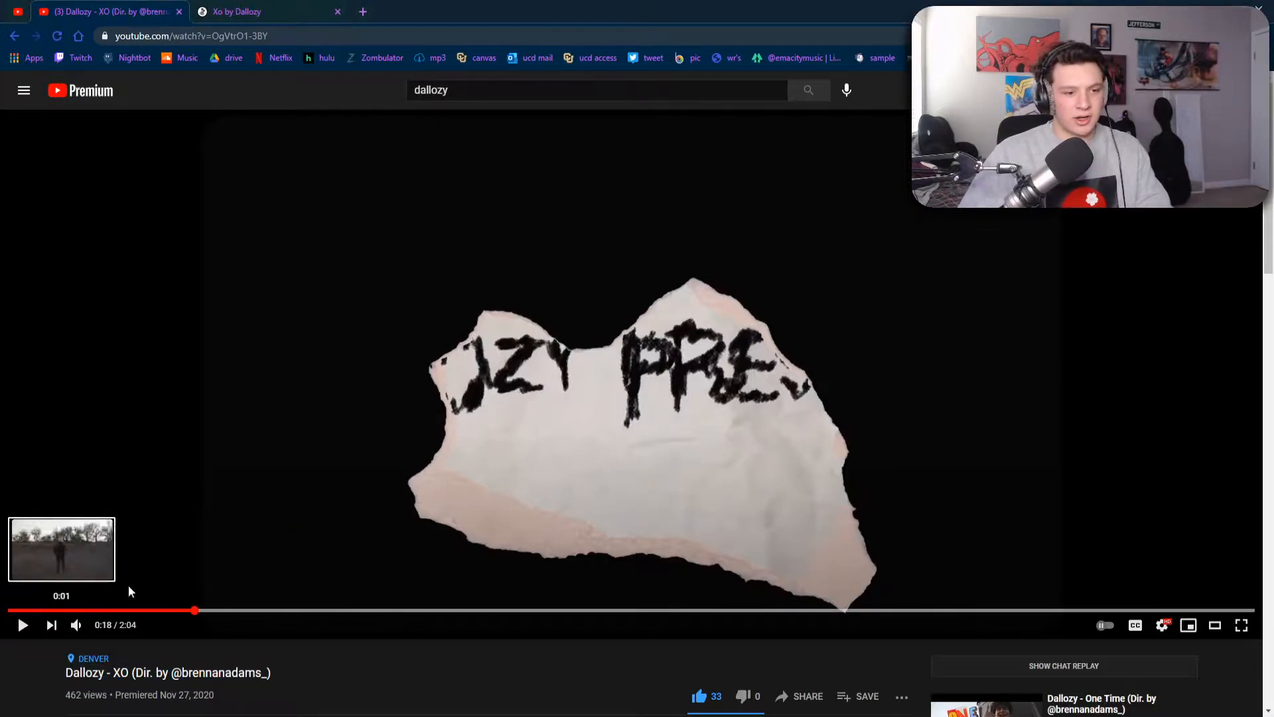
scroll(448, 649, "down", 3)
scroll(447, 648, "up", 3)
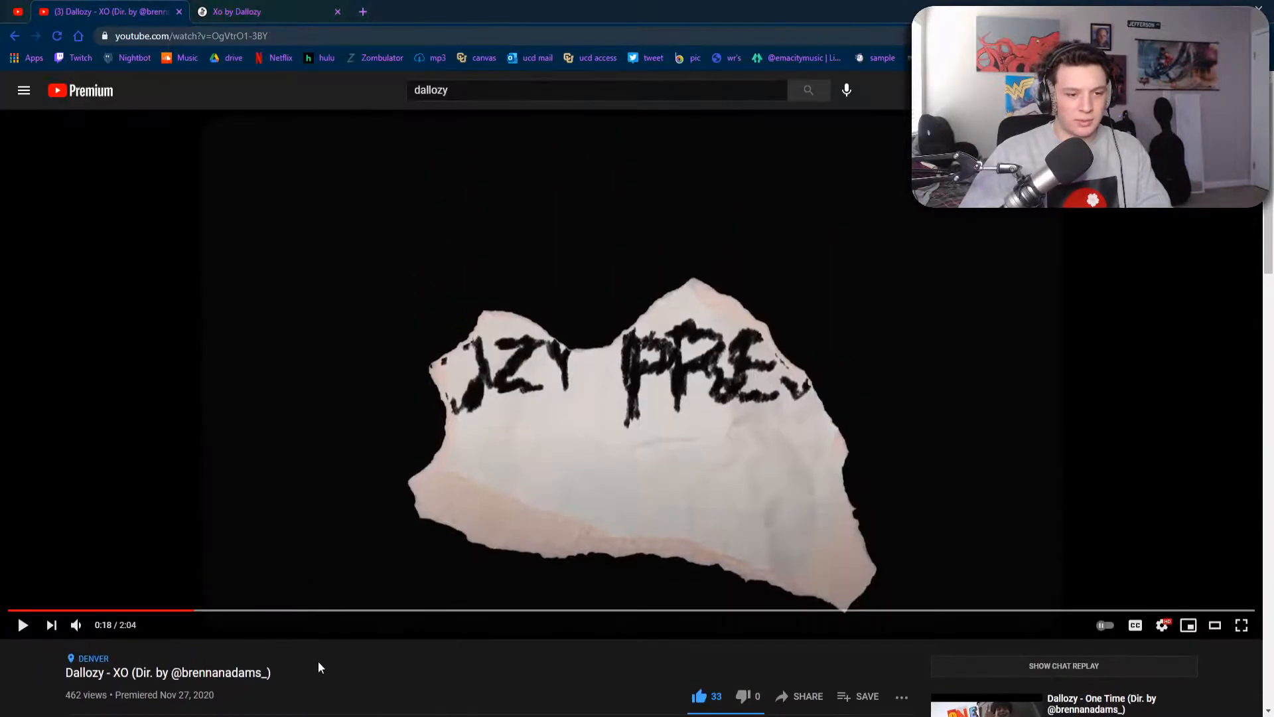
left_click(195, 442)
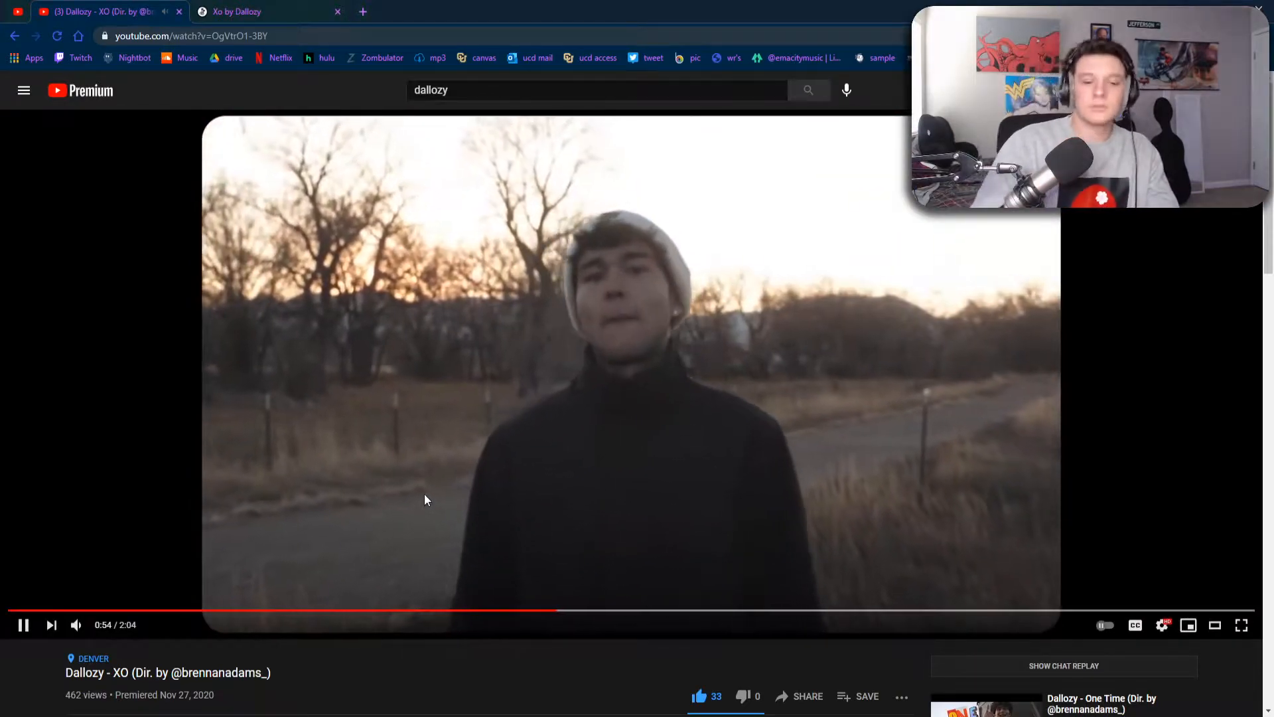
left_click(423, 492)
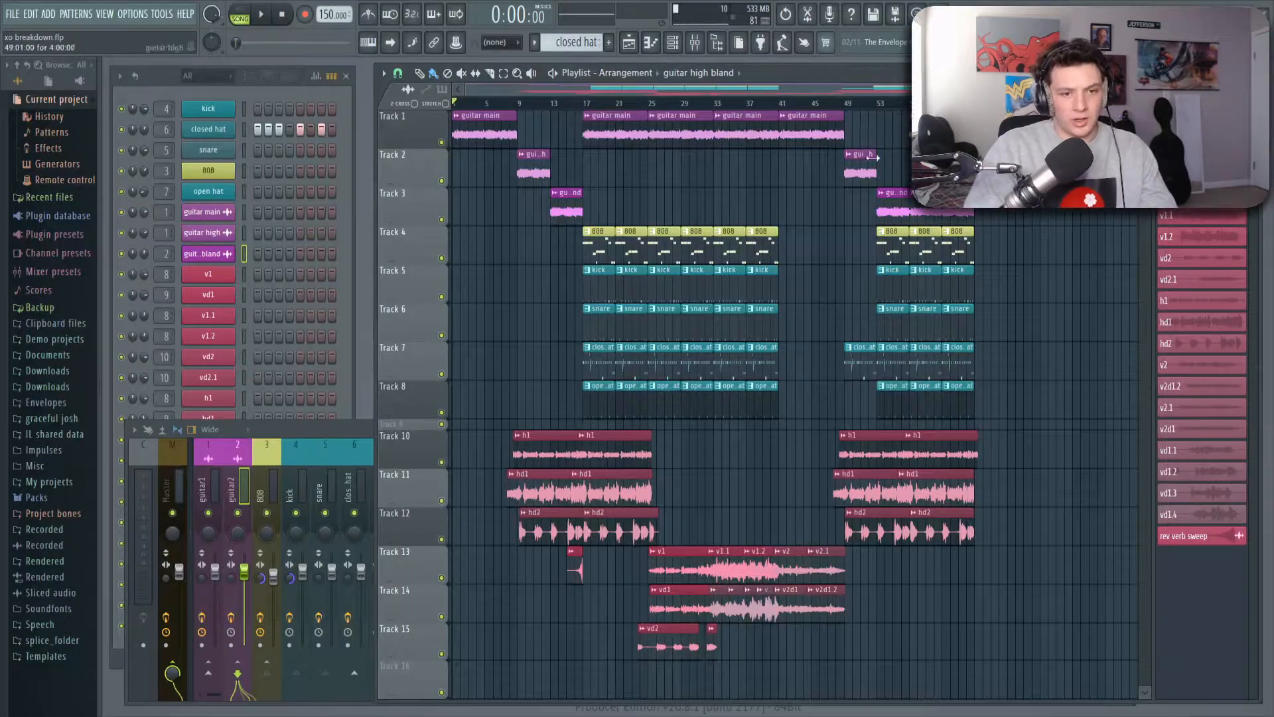
Examine the whole playlist arrangement, including where the guitar, 808, drum and vocal clips start and end
scroll(629, 108, "up", 2)
left_click_drag(626, 86, 531, 90)
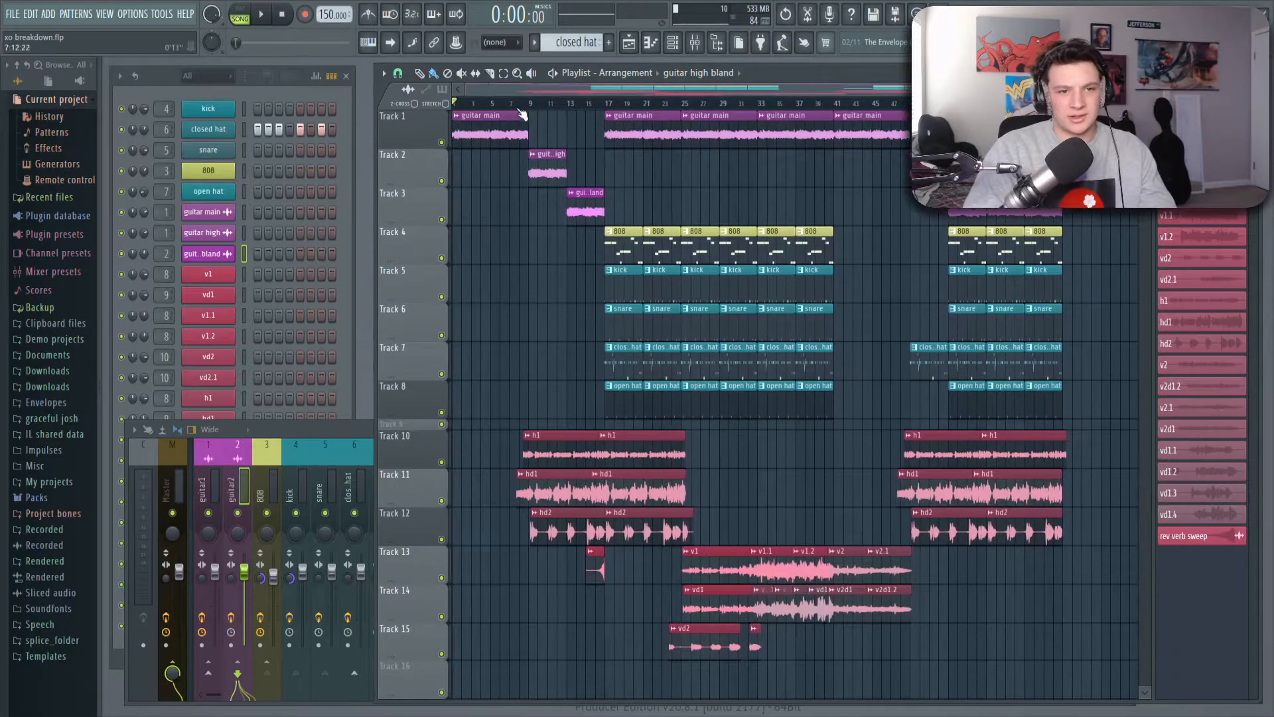
scroll(527, 103, "up", 4)
scroll(537, 104, "down", 4)
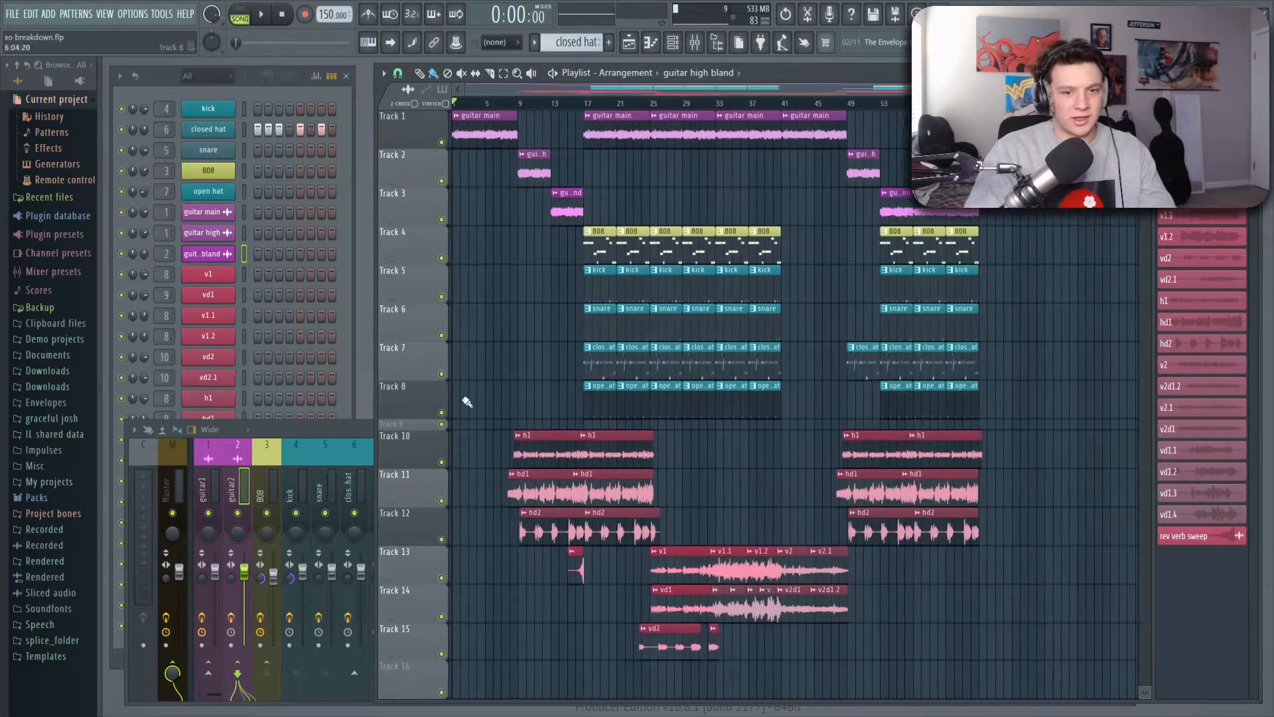
scroll(552, 92, "up", 4)
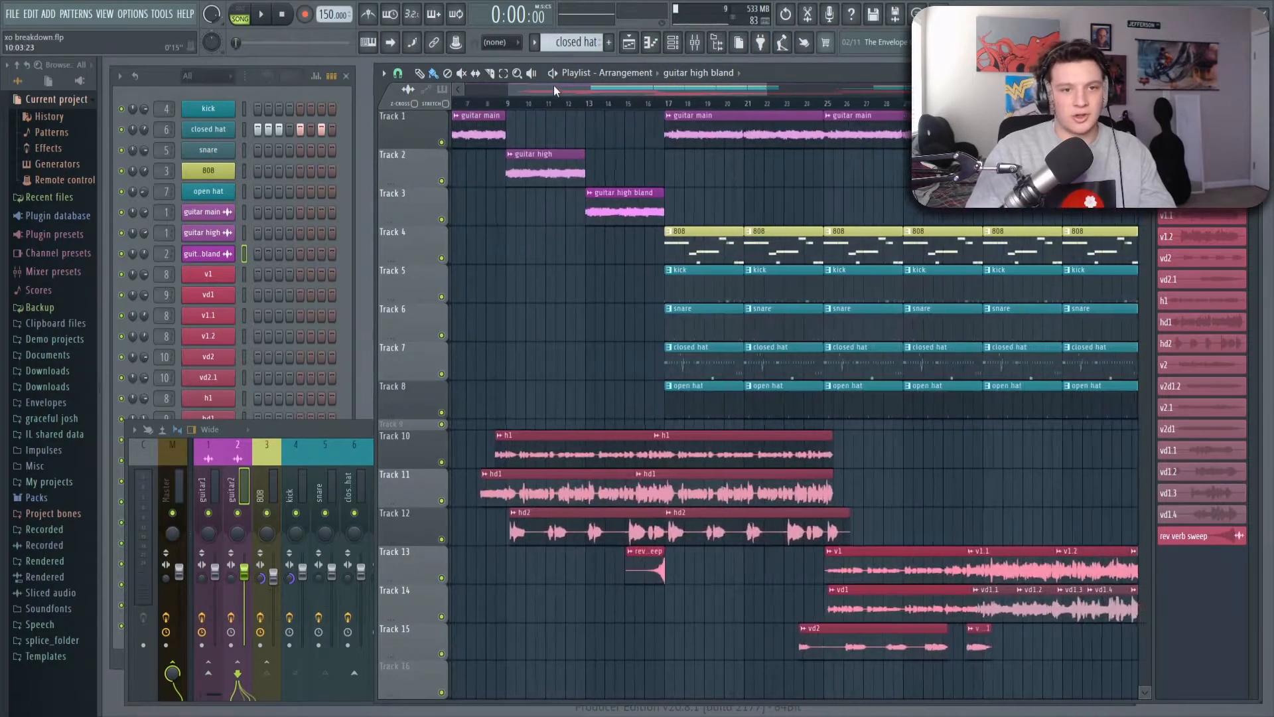
left_click(565, 104)
scroll(552, 86, "up", 2)
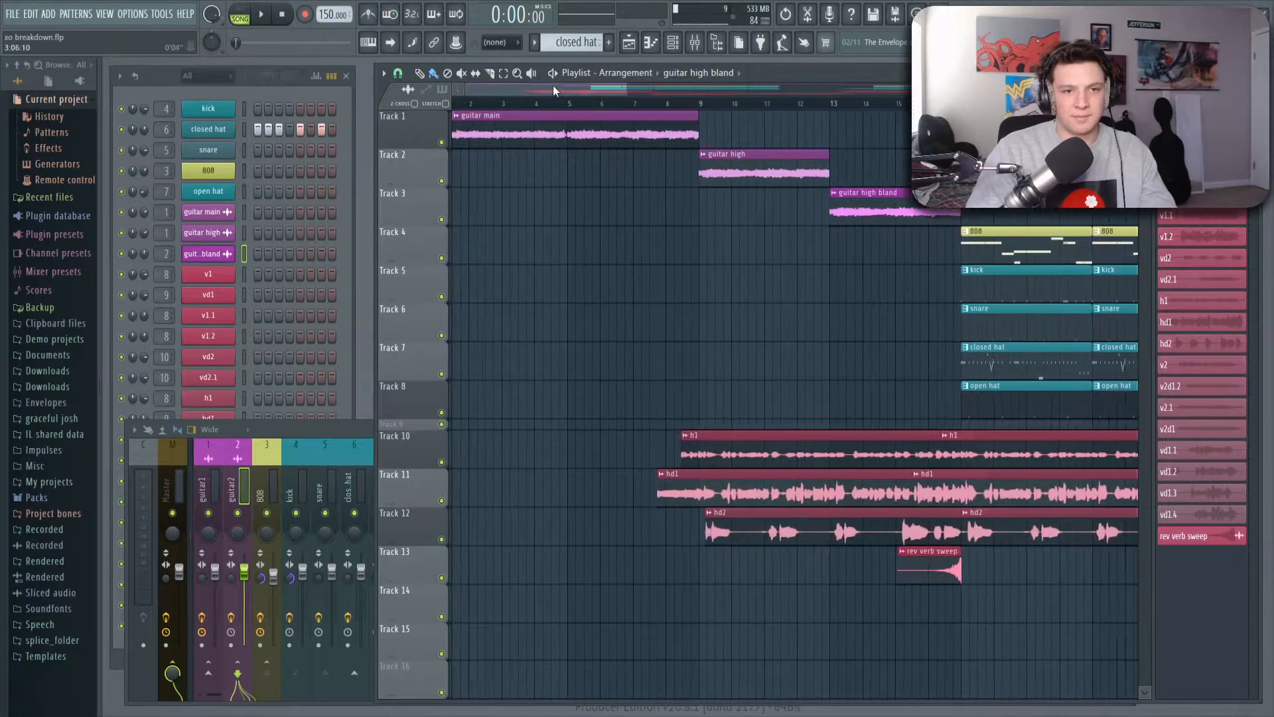
scroll(578, 113, "down", 4)
scroll(583, 106, "down", 4)
scroll(599, 207, "up", 1)
scroll(599, 207, "up", 6)
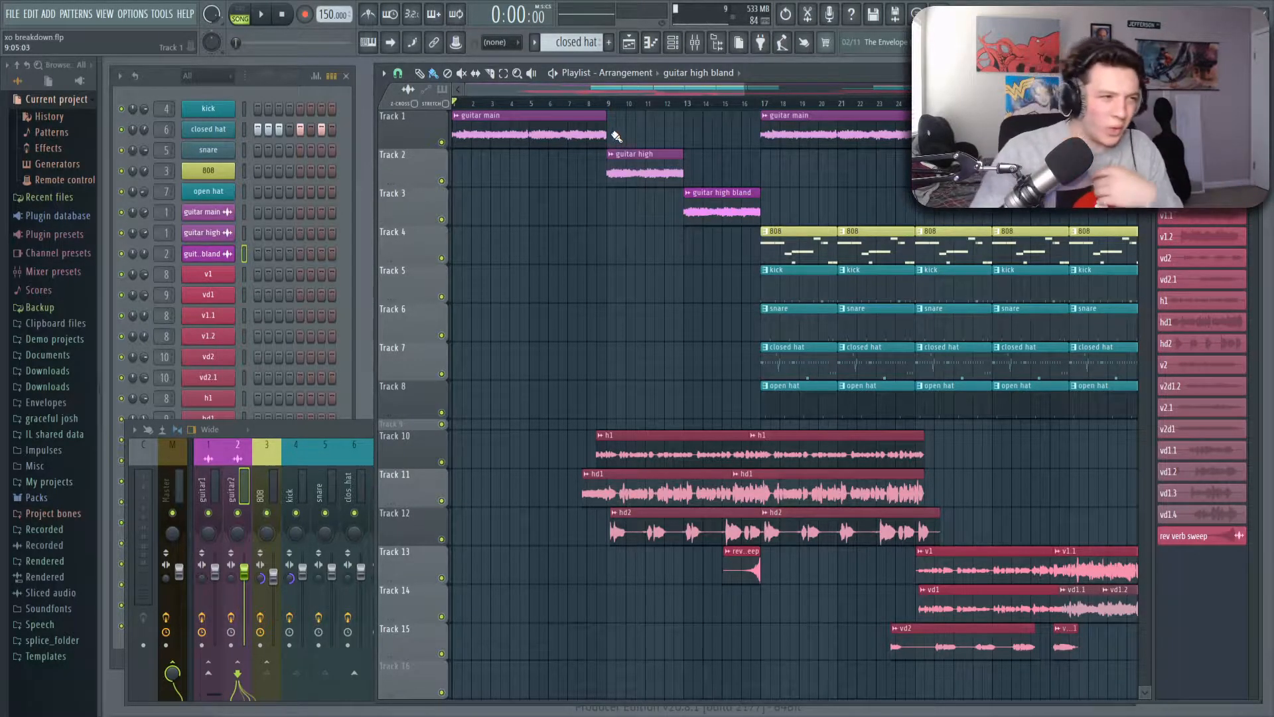
left_click(765, 107)
scroll(770, 108, "down", 5)
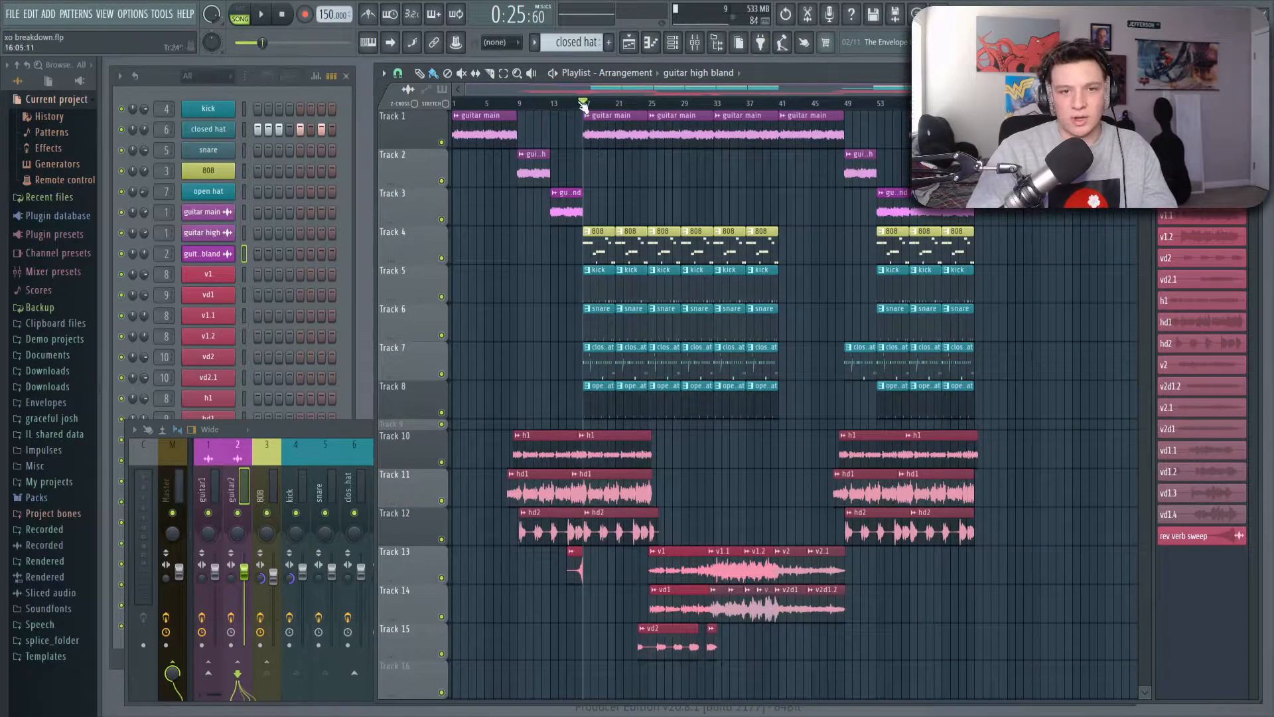
Review the guitar main clip's channel settings and its mixer track effects, and return to the playlist
scroll(582, 106, "up", 4)
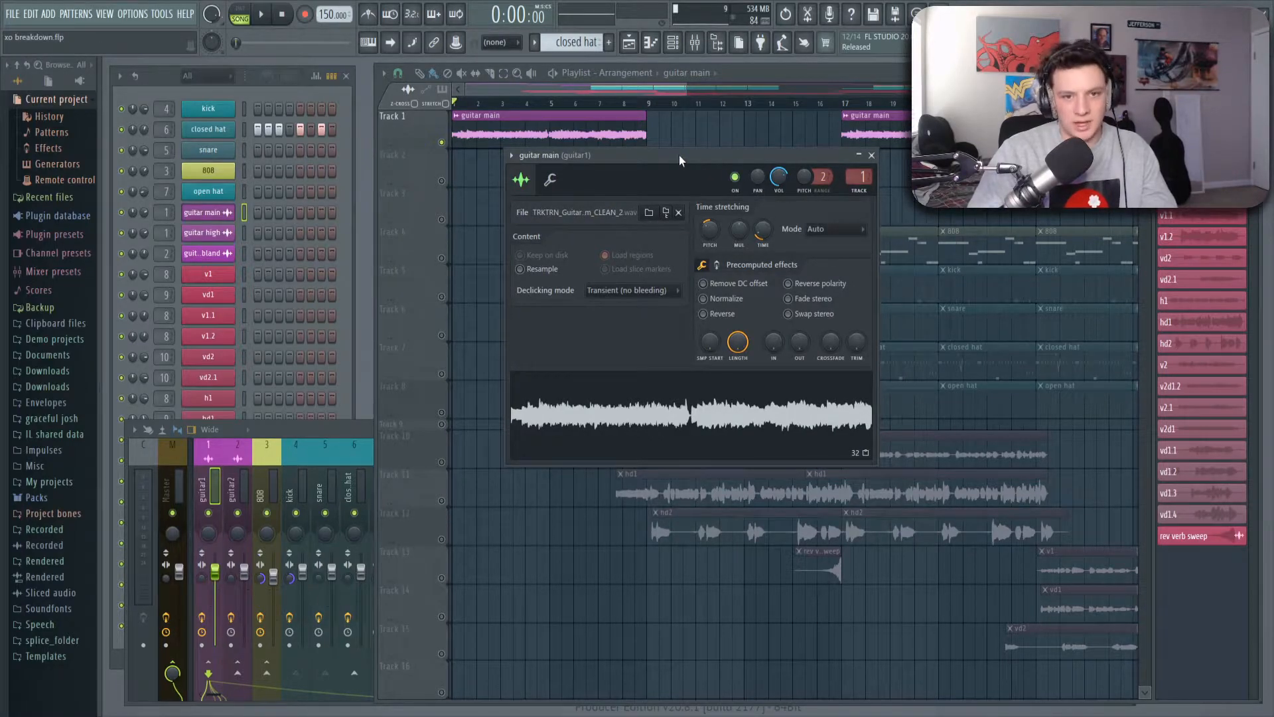
left_click(871, 156)
key("F9")
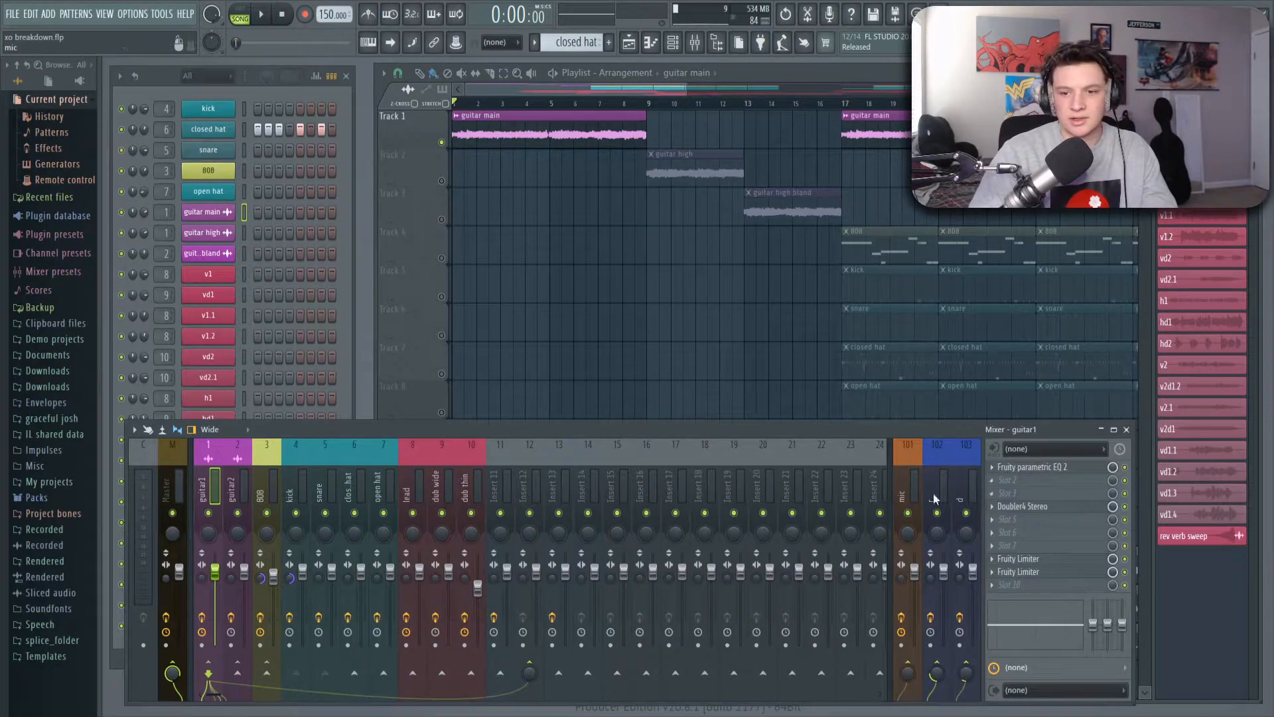
left_click(437, 273)
Play the soloed guitar main clip on Track 1 from the song start and stop playback
scroll(577, 109, "up", 3)
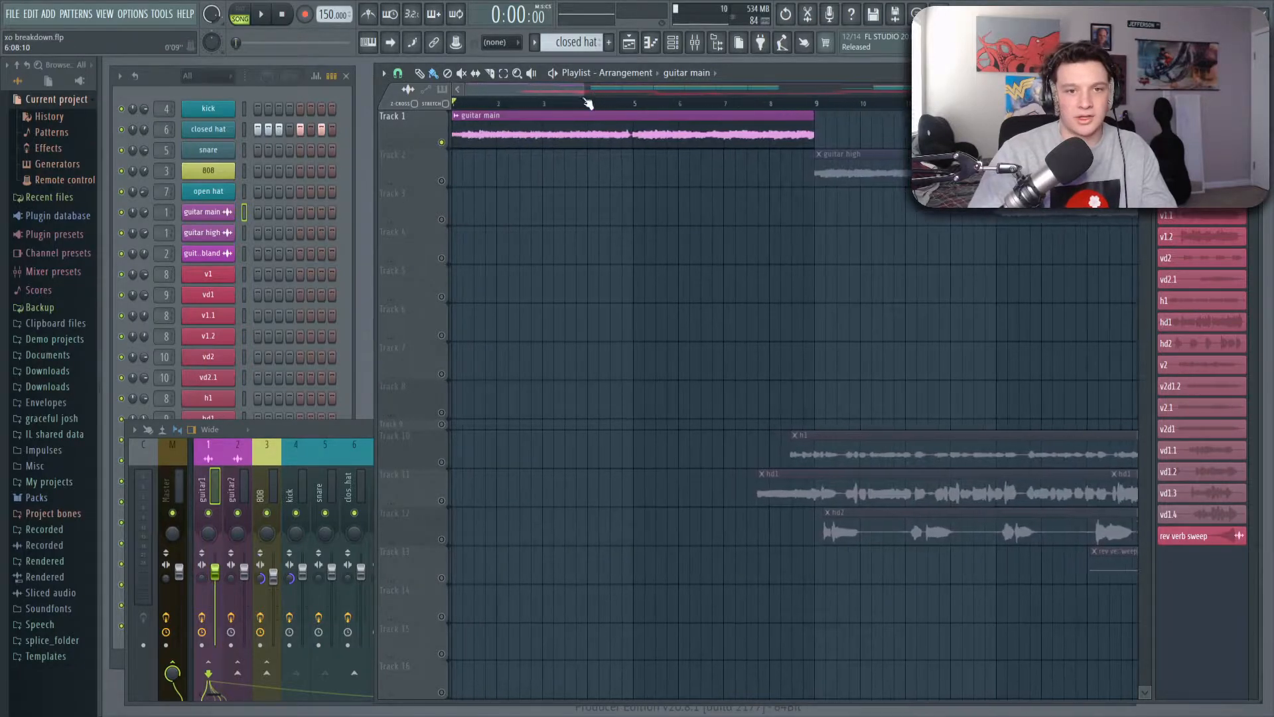
scroll(579, 101, "down", 4)
key("space")
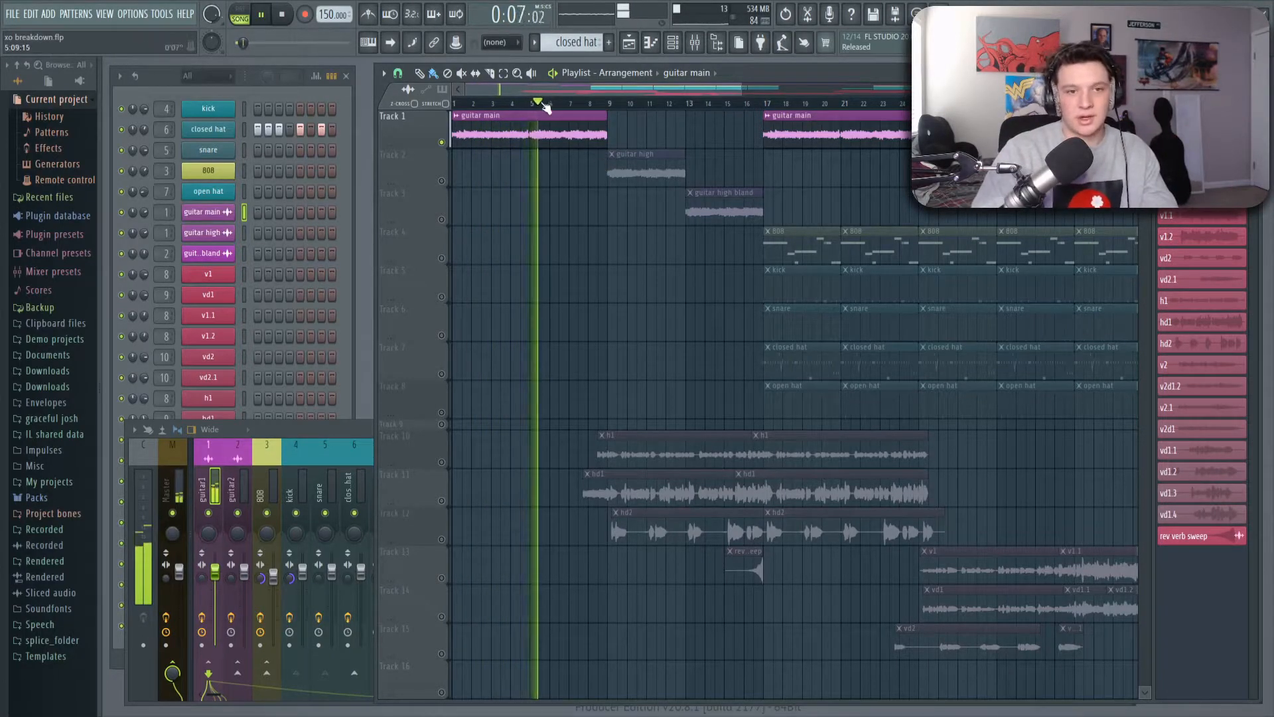
scroll(564, 106, "up", 4)
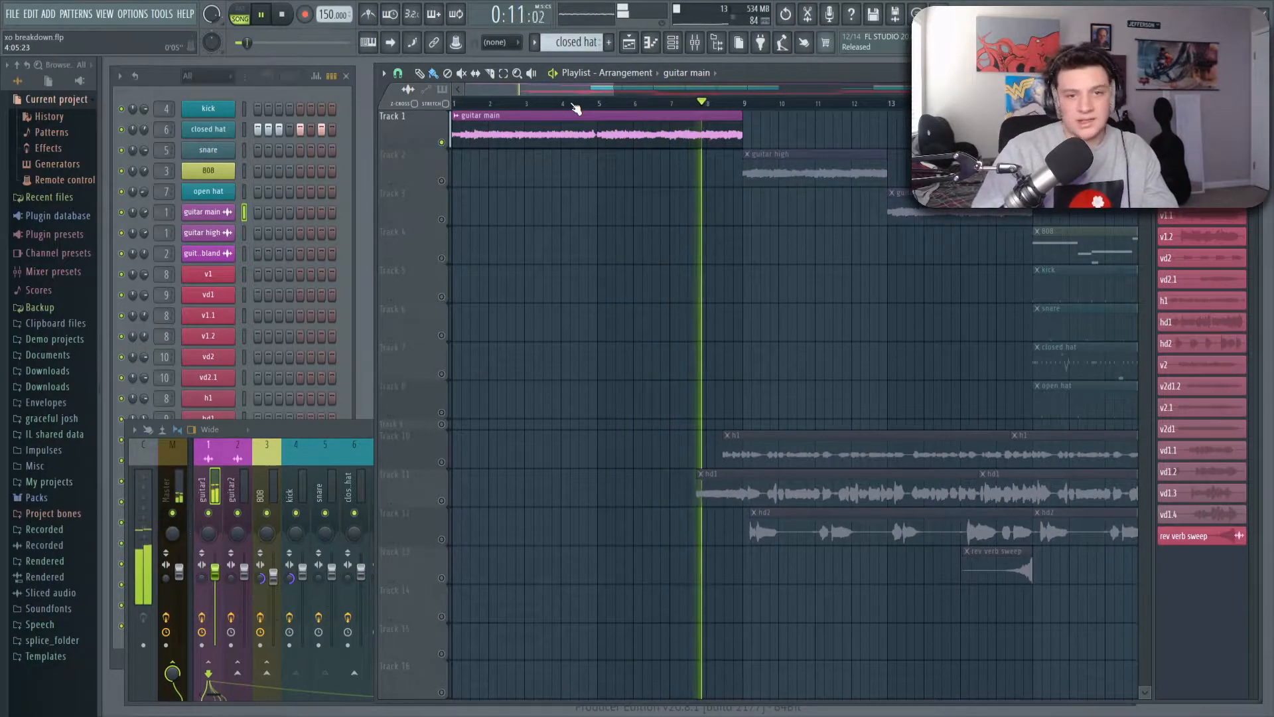
key("space")
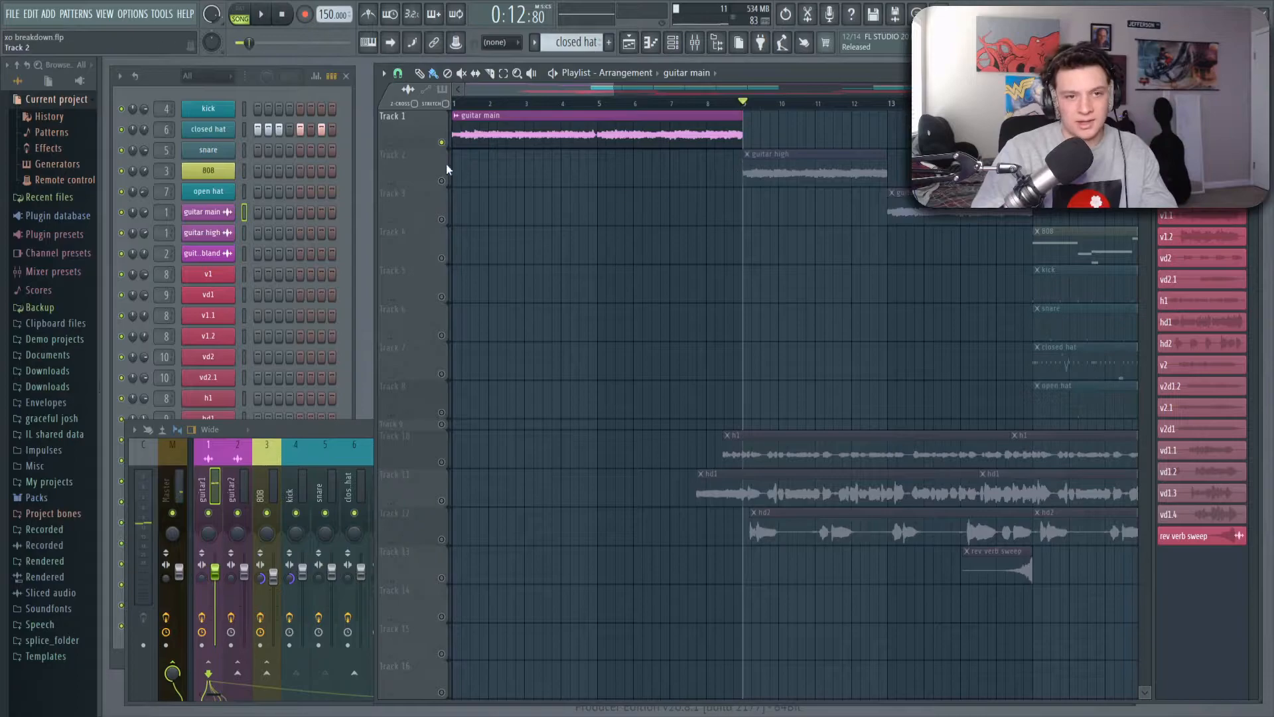
Solo Track 2, listen to the guitar high clip from bar 9, and check its channel settings
right_click(442, 182)
key("space")
scroll(703, 106, "down", 3)
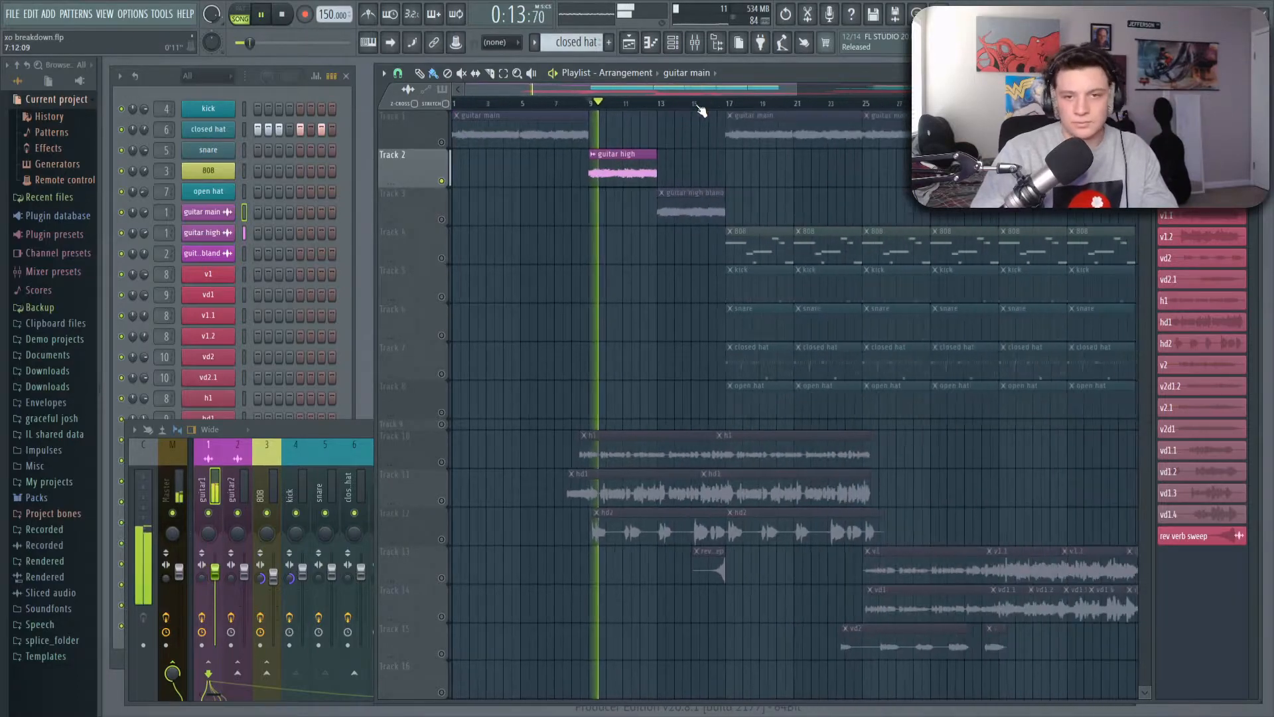
double_click(613, 170)
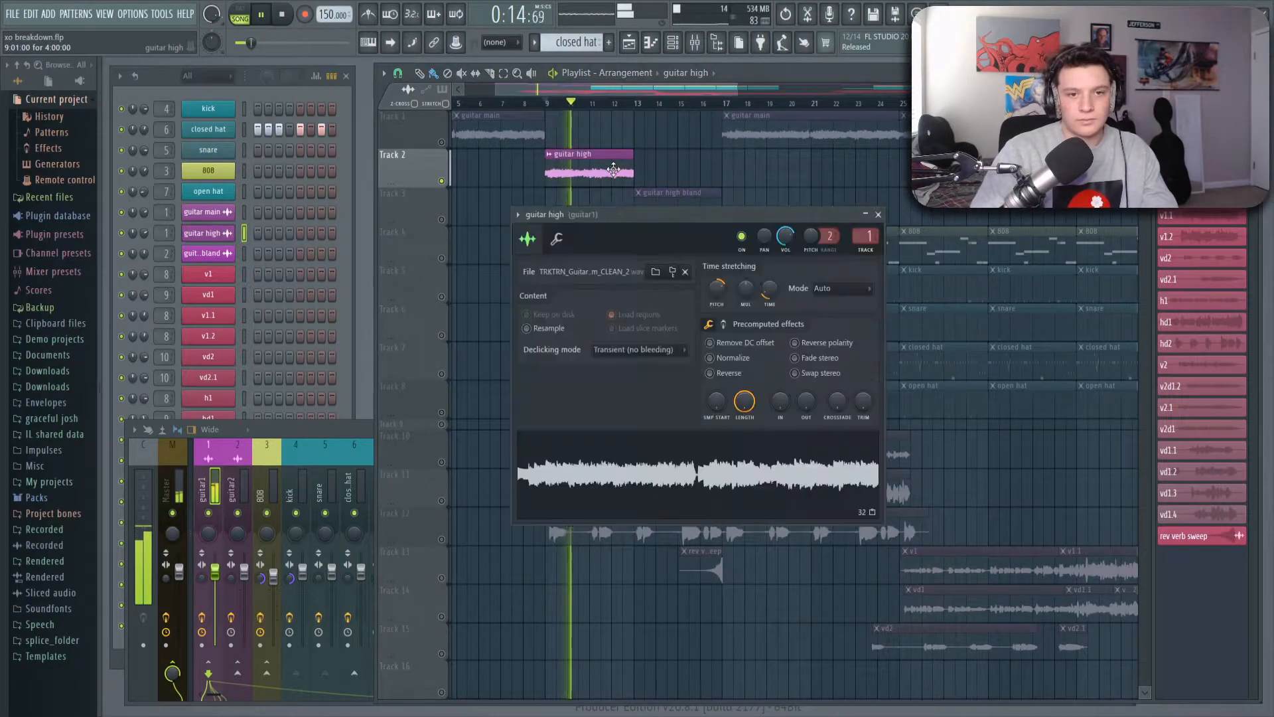
left_click(877, 215)
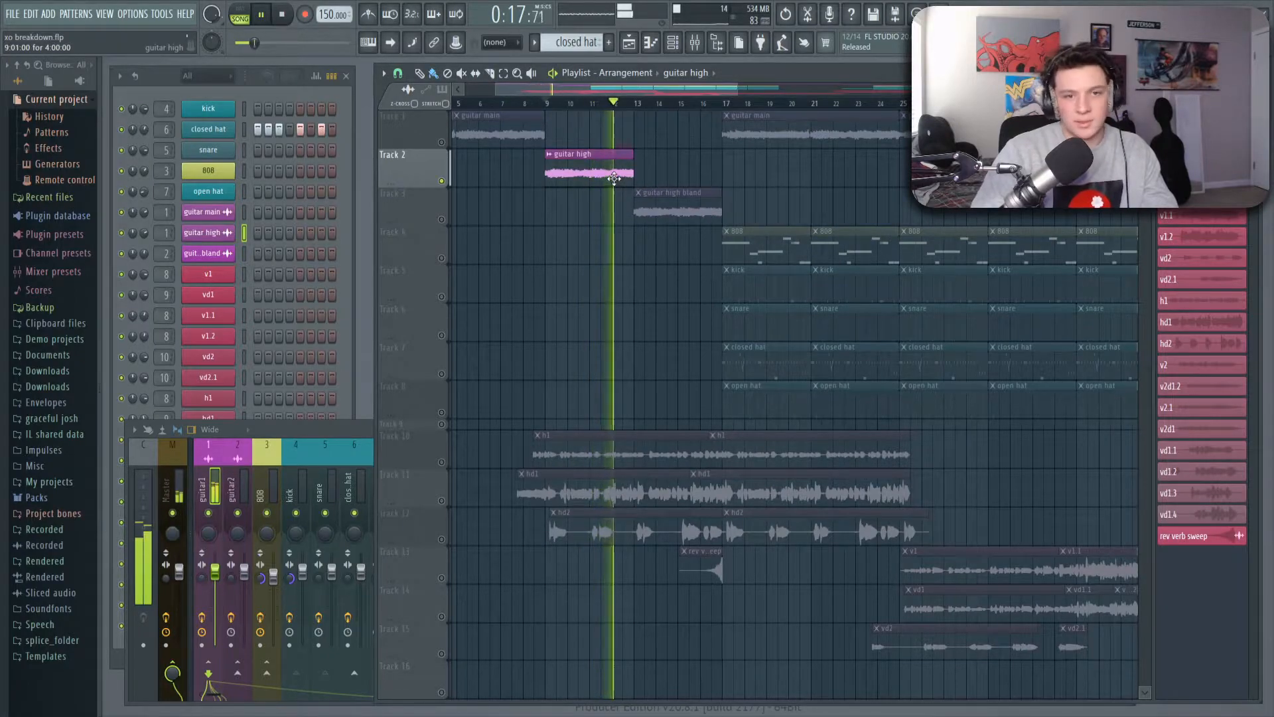
key("space")
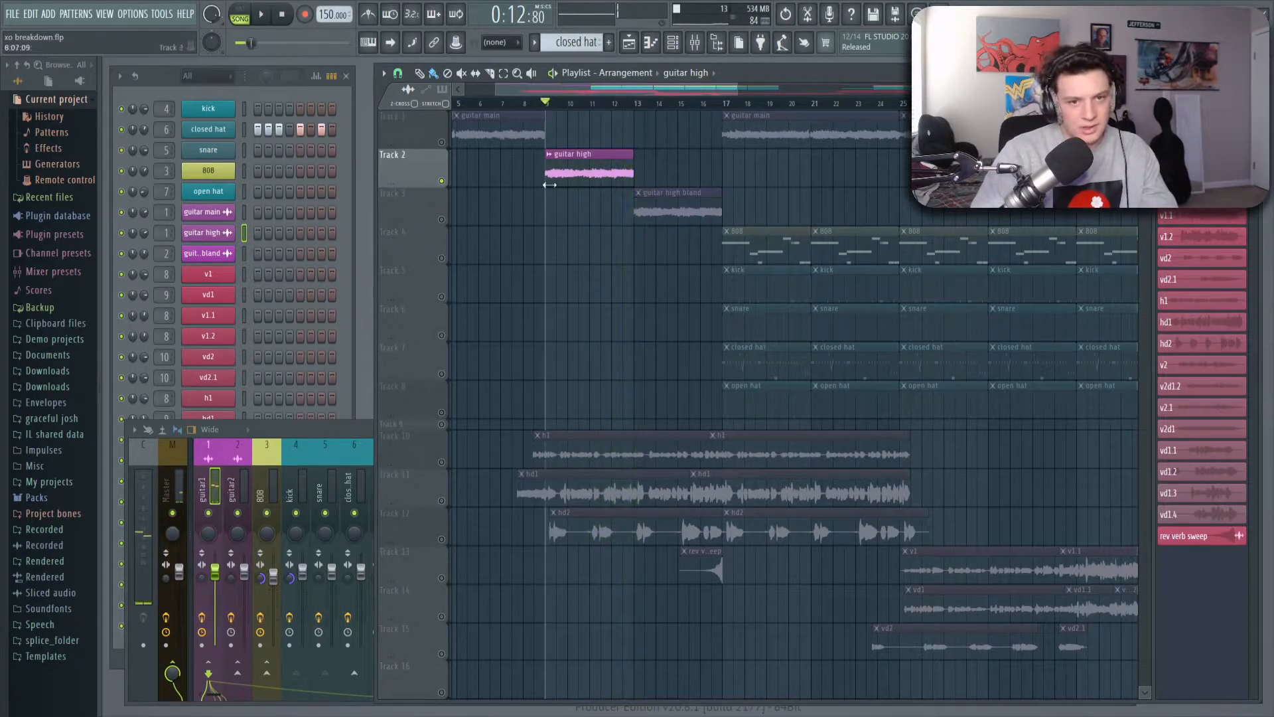
Solo Track 3 and listen to the guitar high bland clip from bar 13
right_click(441, 219)
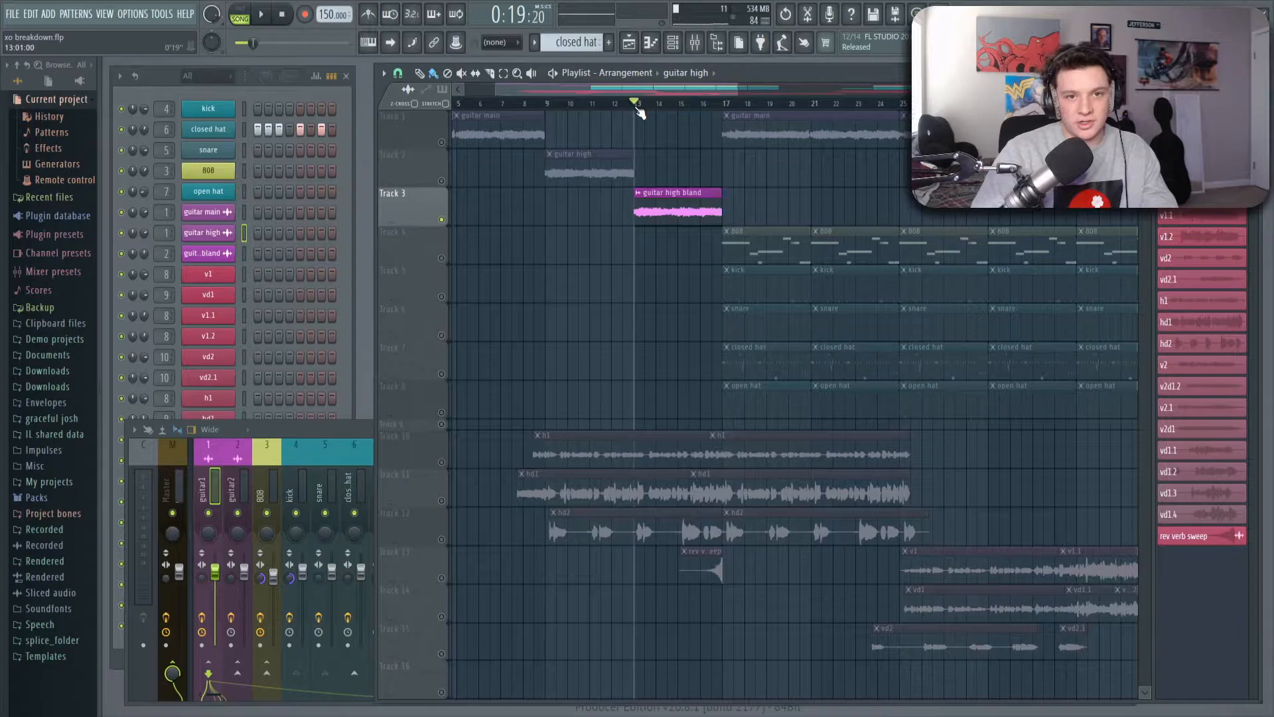
scroll(643, 110, "down", 3)
scroll(531, 105, "up", 4)
scroll(602, 95, "up", 3)
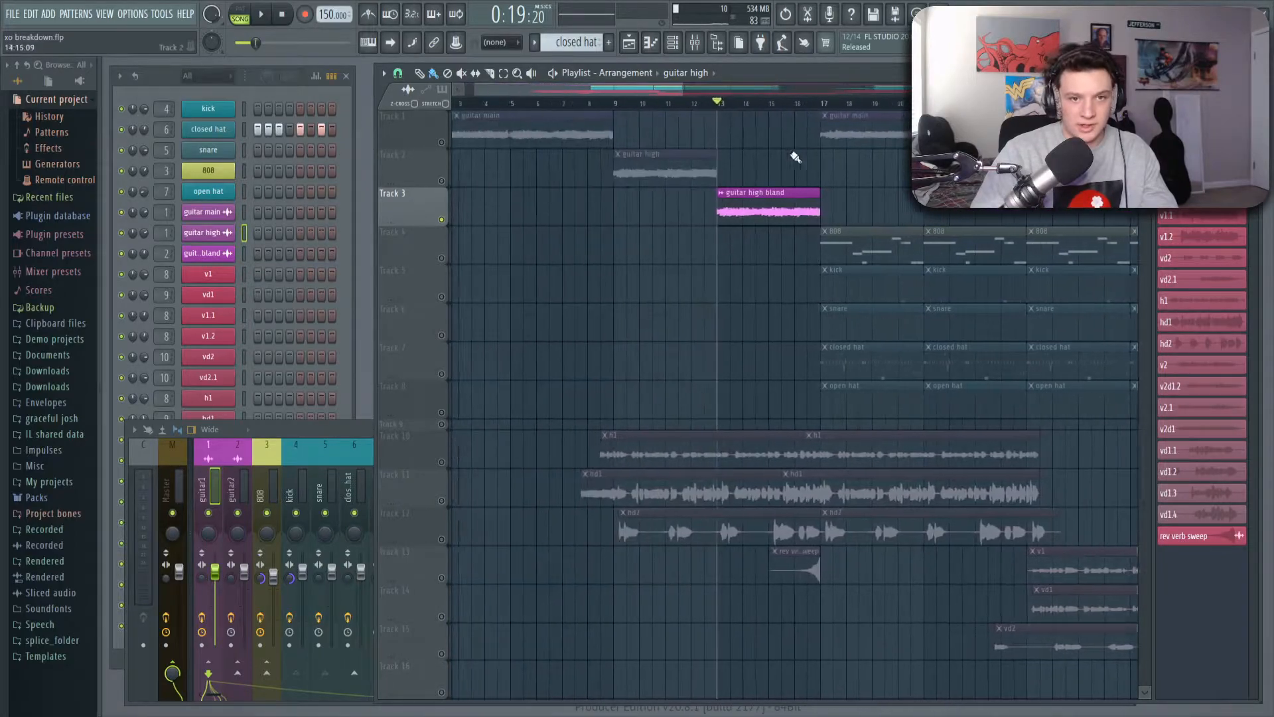
scroll(764, 159, "up", 1)
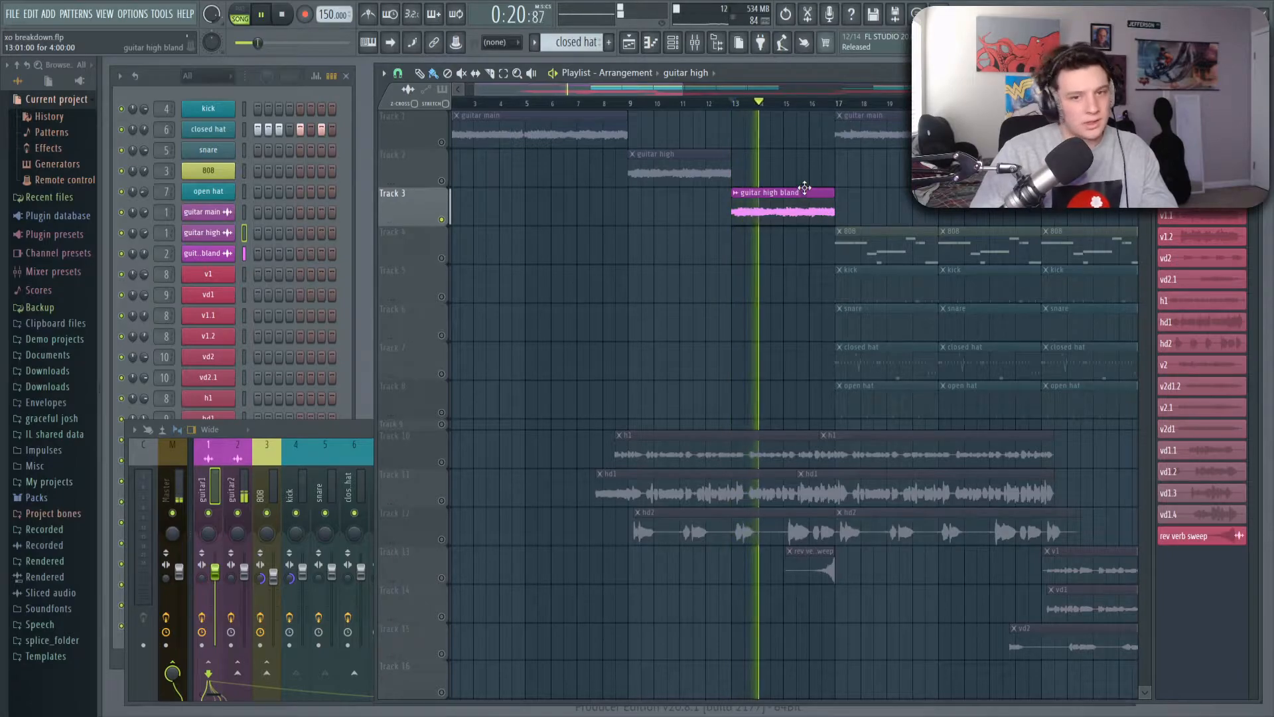
scroll(793, 112, "down", 3)
scroll(714, 97, "up", 3)
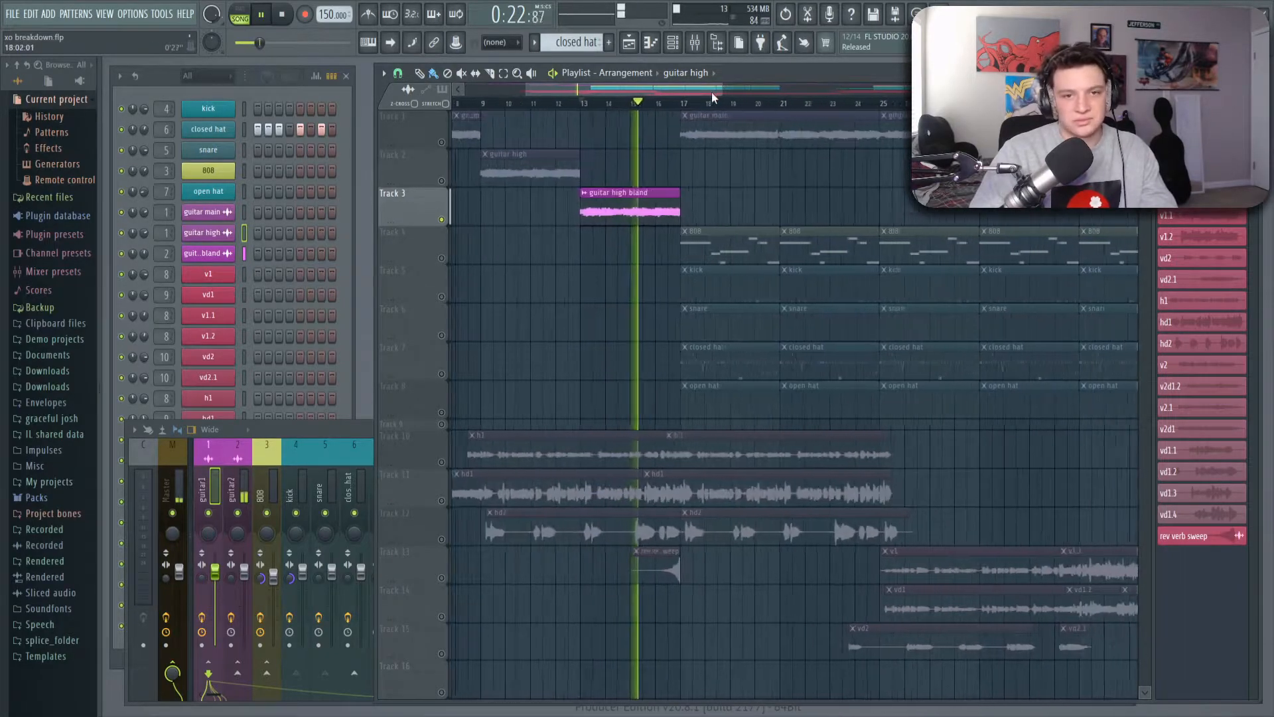
scroll(607, 110, "up", 3)
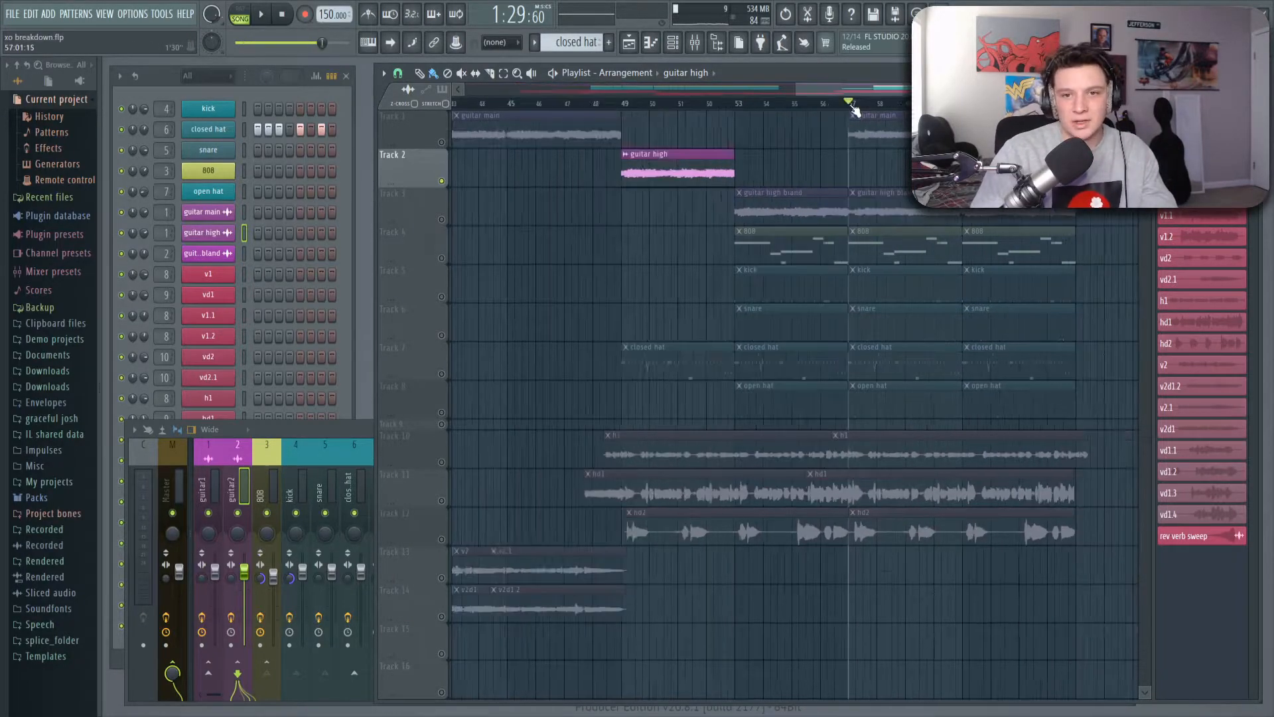
Solo Track 1, enable Track 3 alongside it, and play both guitar layers from bar 57
scroll(856, 101, "down", 3)
scroll(876, 101, "up", 3)
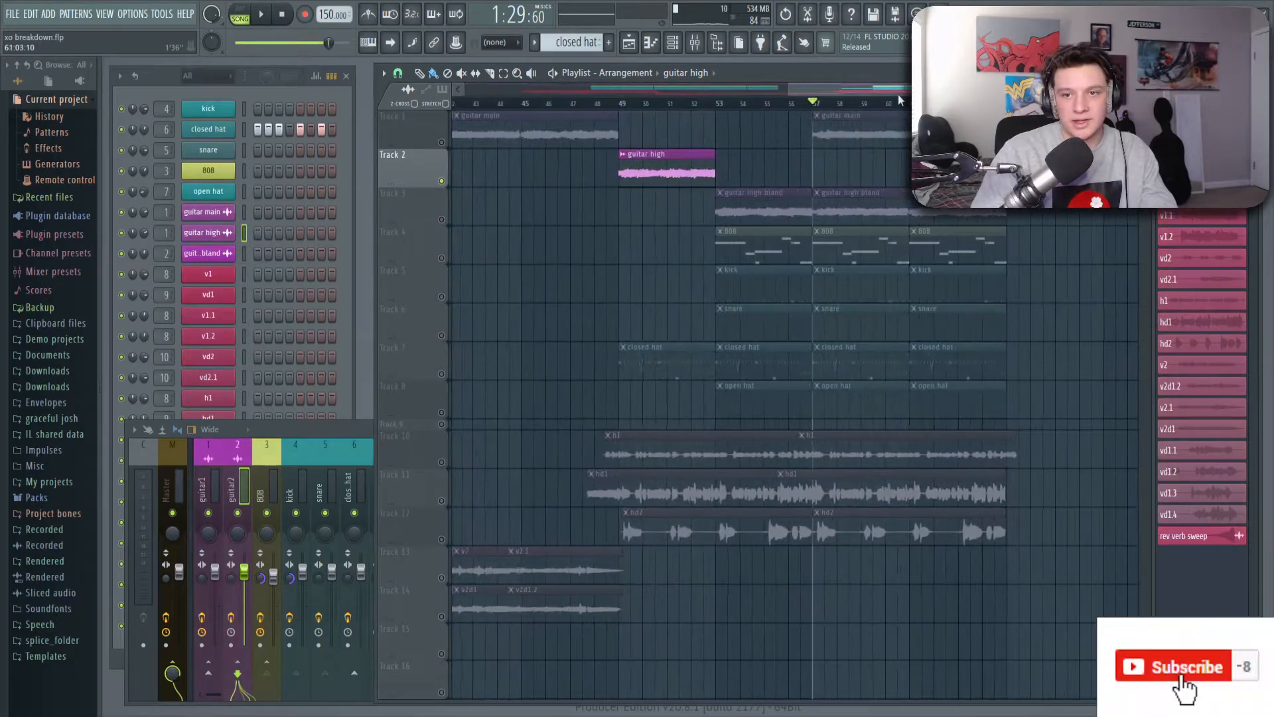
scroll(900, 101, "right", 3)
right_click(442, 142)
right_click(442, 142)
right_click(442, 142)
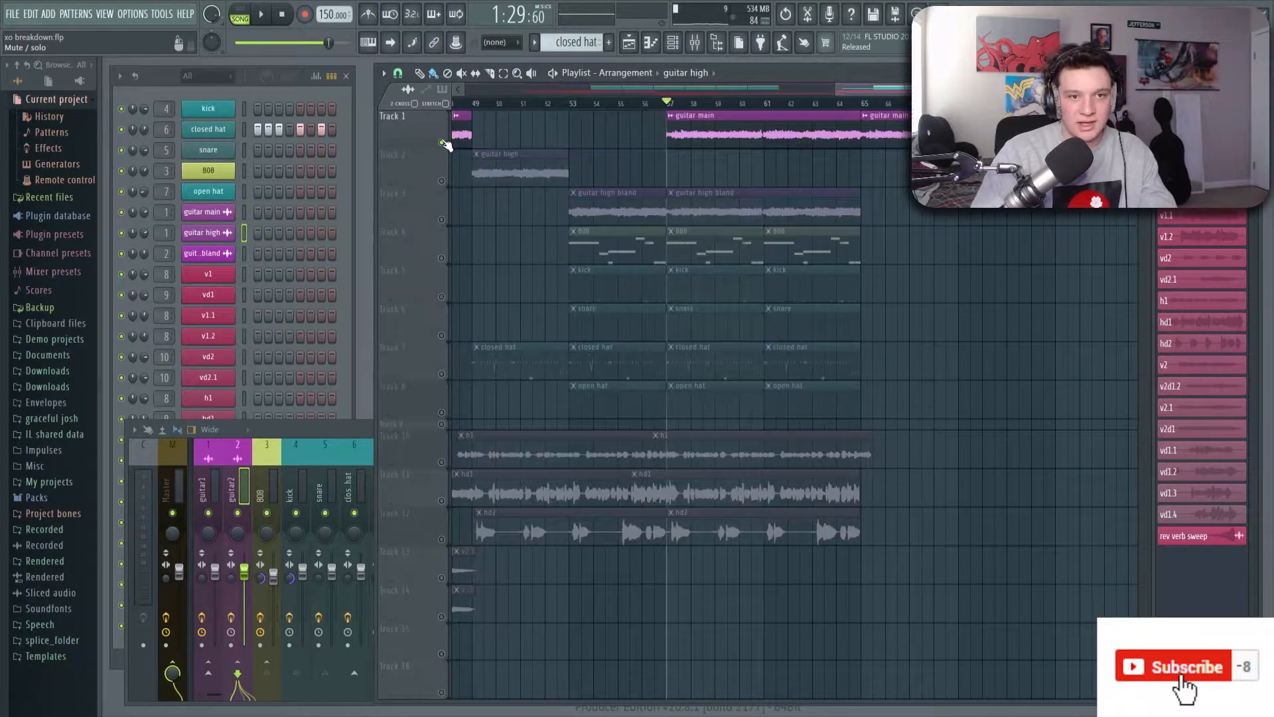
left_click(441, 219)
key("space")
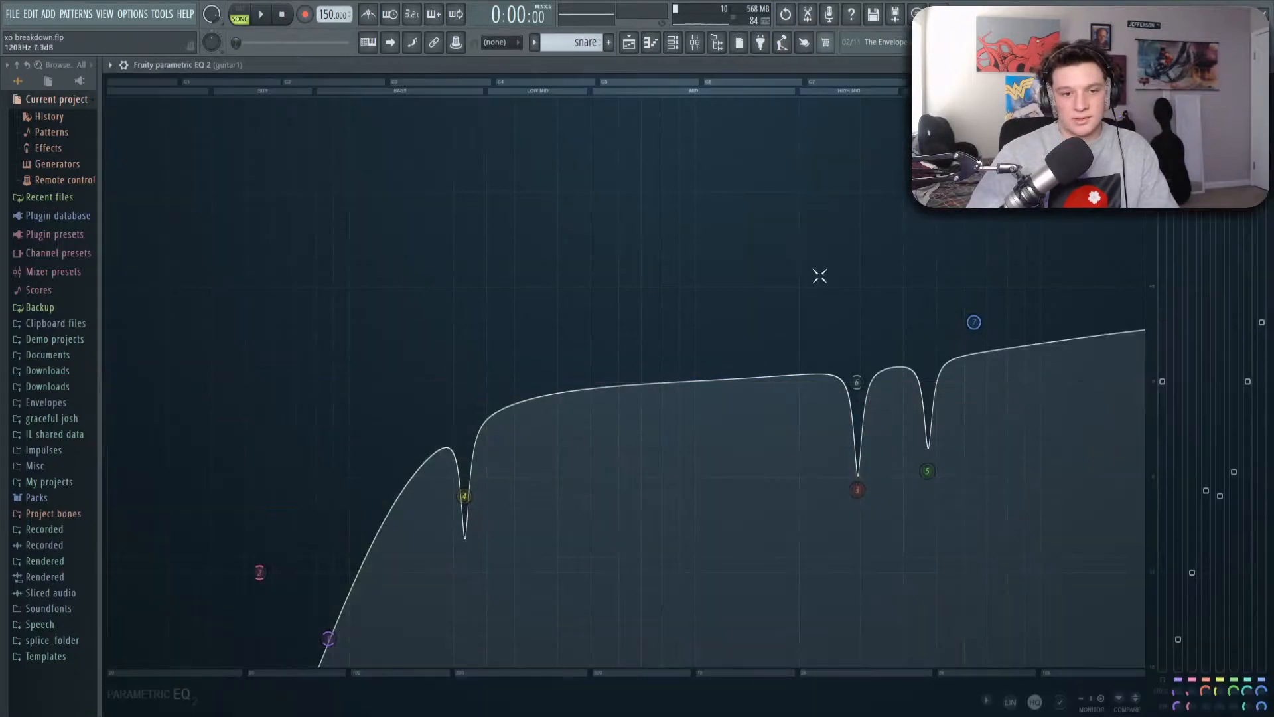
Restore the Fruity parametric EQ 2 window of guitar1 to normal size, examine its band curve, and close it
double_click(722, 65)
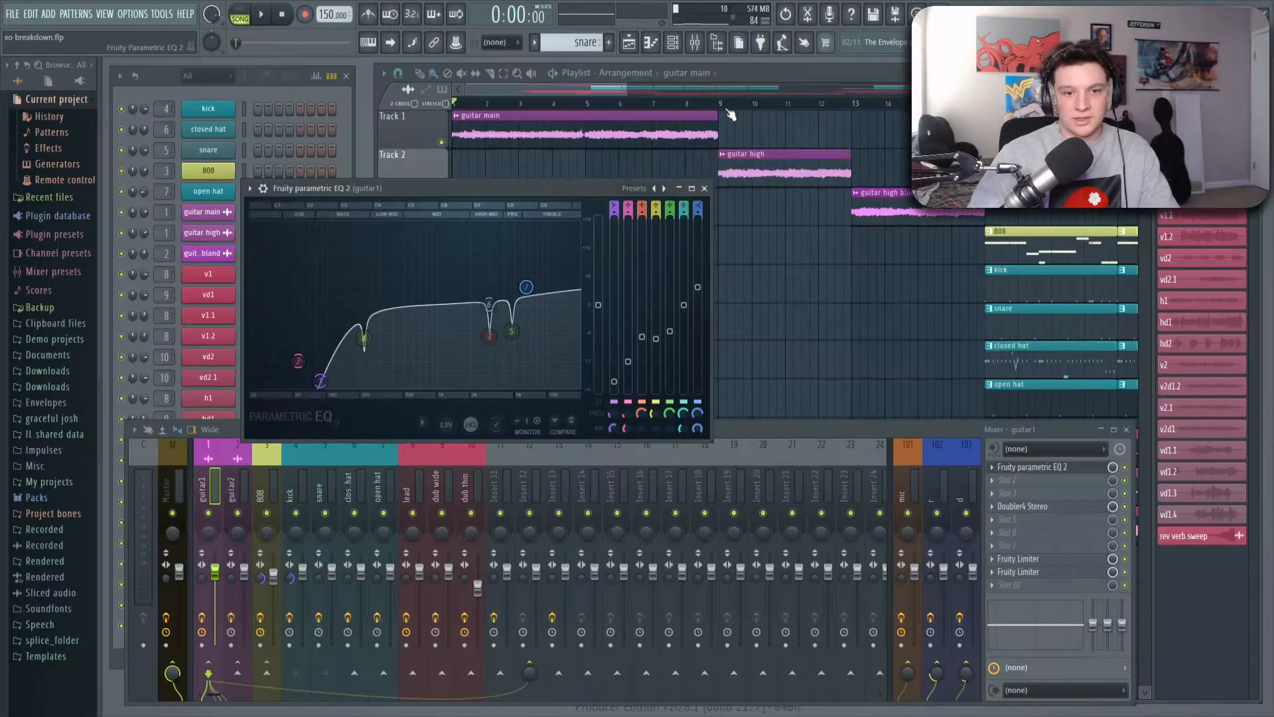
left_click_drag(519, 189, 666, 200)
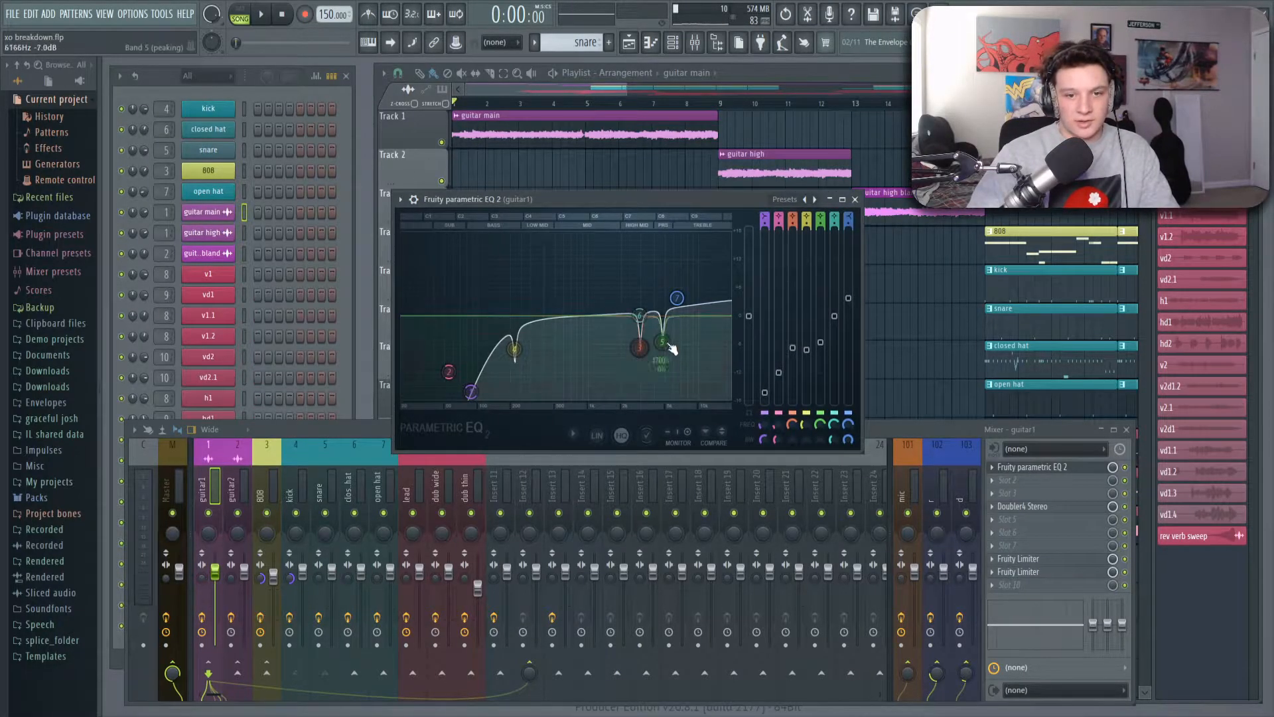
key("Escape")
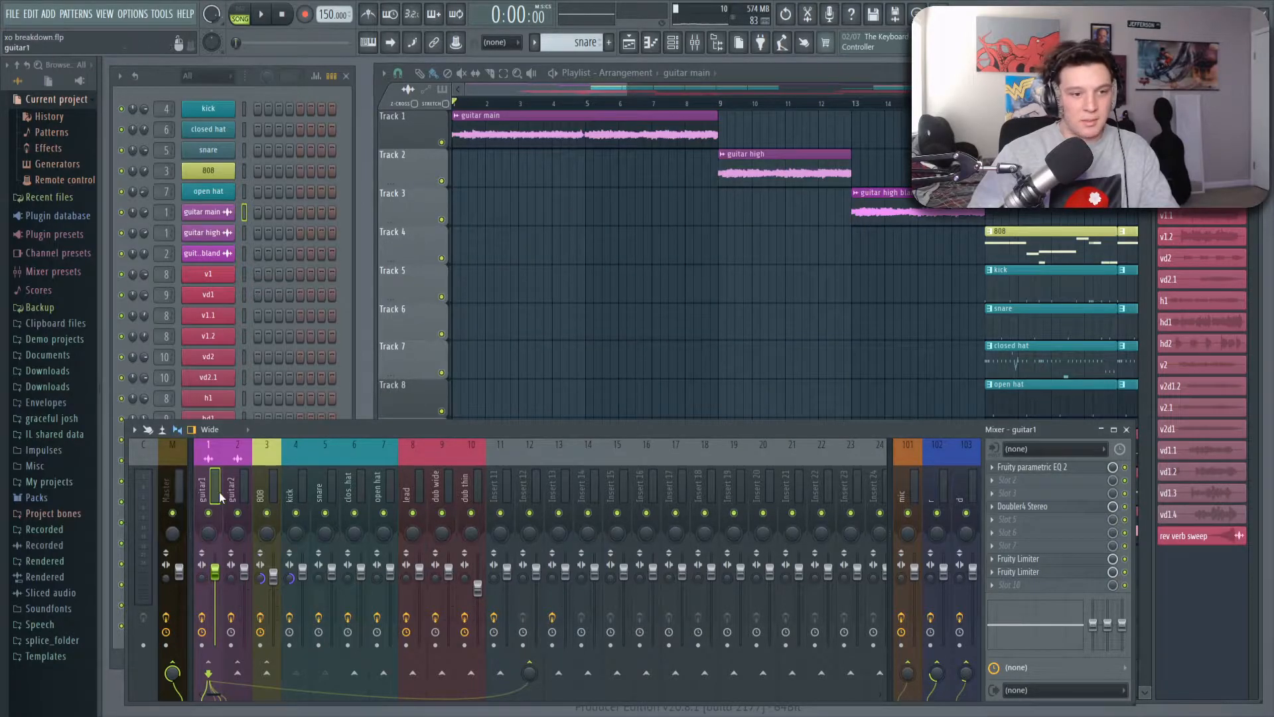
Examine the Doubler4 Stereo voice settings and the Fruity Limiter's compressor settings on the guitar1 mixer track
left_click(1025, 506)
left_click_drag(614, 211, 551, 179)
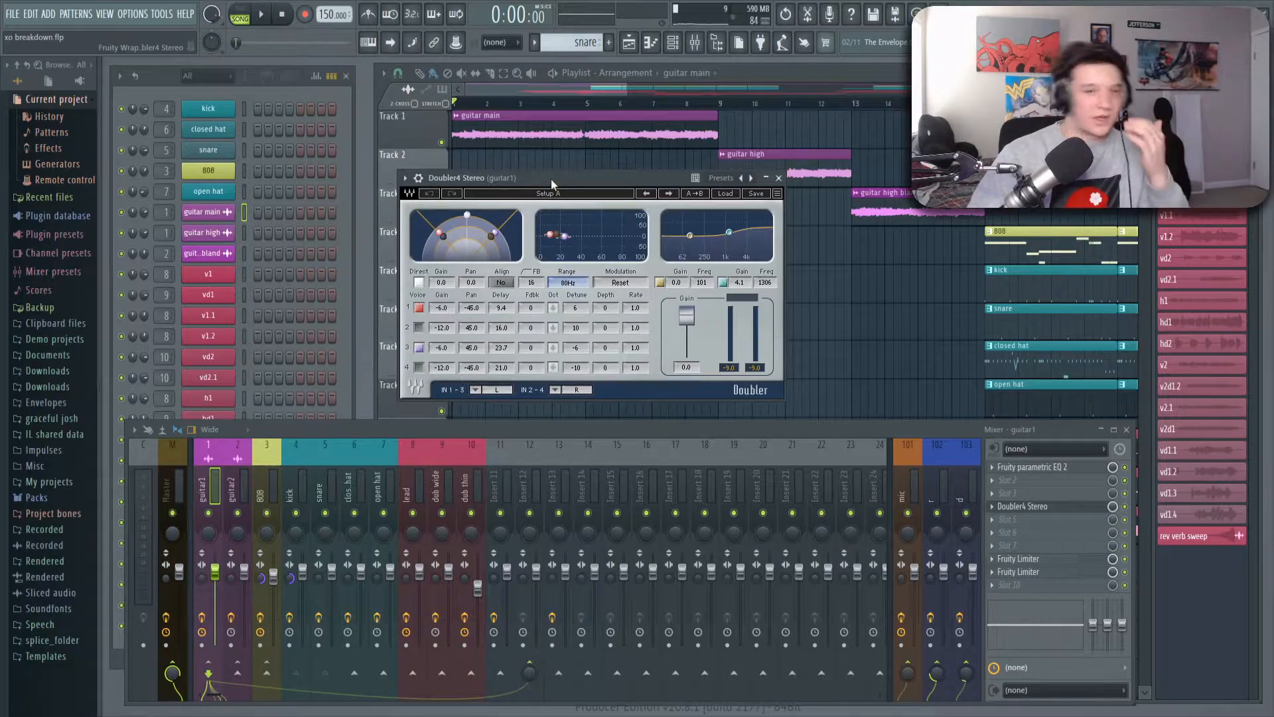
left_click_drag(550, 179, 564, 205)
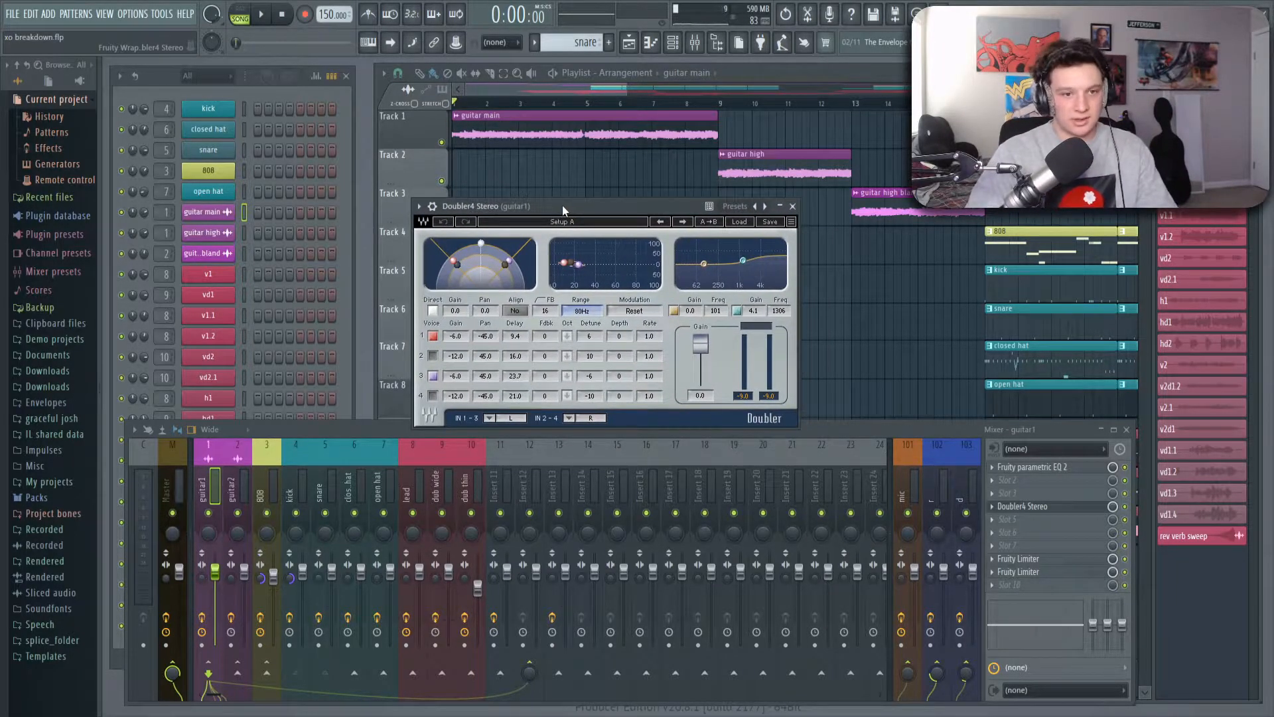
left_click_drag(539, 208, 625, 206)
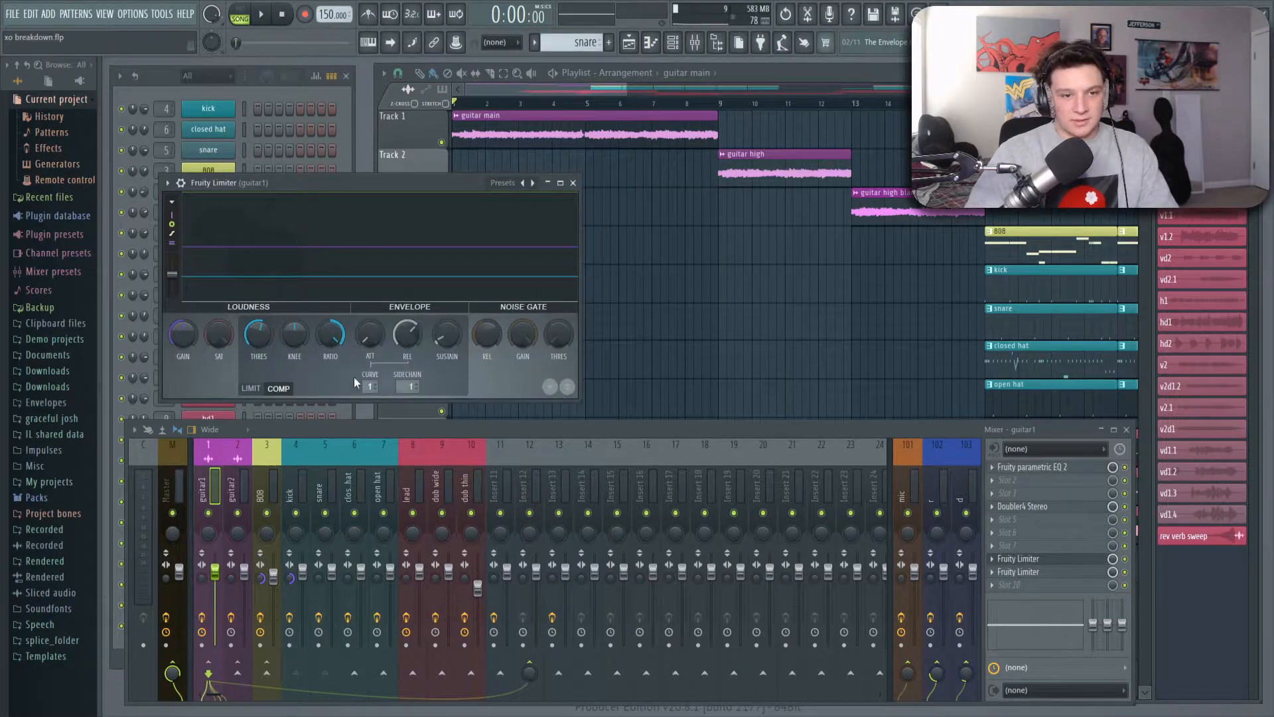
key("Escape")
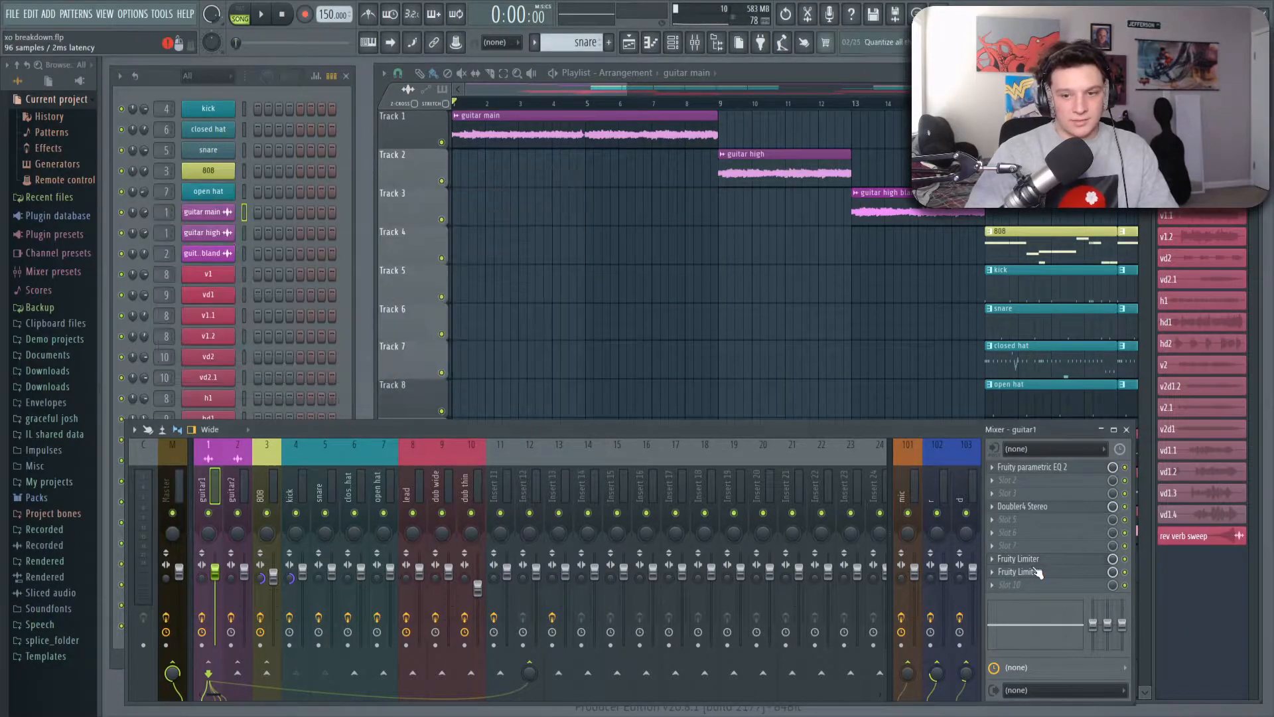
Check the second Fruity Limiter on the guitar1 mixer track, close it, and select the guitar2 mixer track
left_click(1041, 575)
key("Escape")
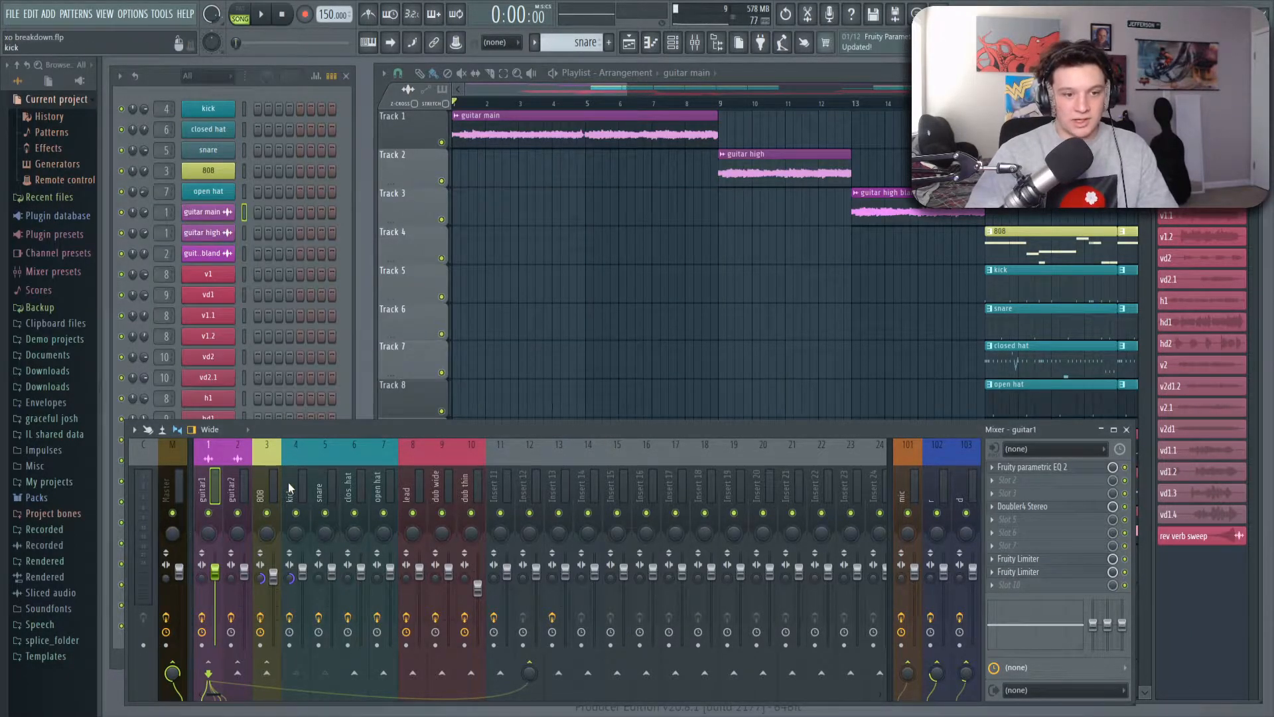
left_click(1034, 574)
left_click(235, 489)
left_click(207, 489)
left_click(242, 489)
Solo Track 2 in the playlist, enable Track 3 alongside it, and listen to both high guitar clips from bar 9
scroll(732, 111, "down", 3)
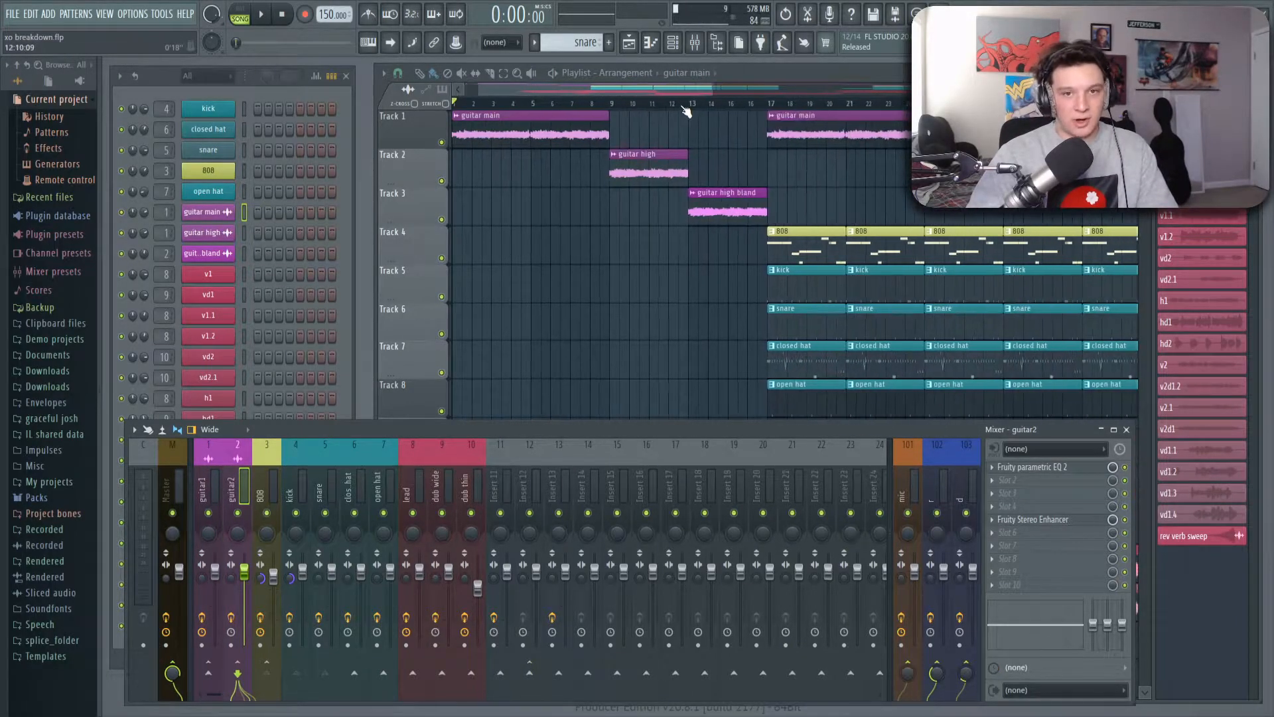
scroll(684, 111, "up", 4)
left_click(552, 103)
right_click(442, 180)
key("space")
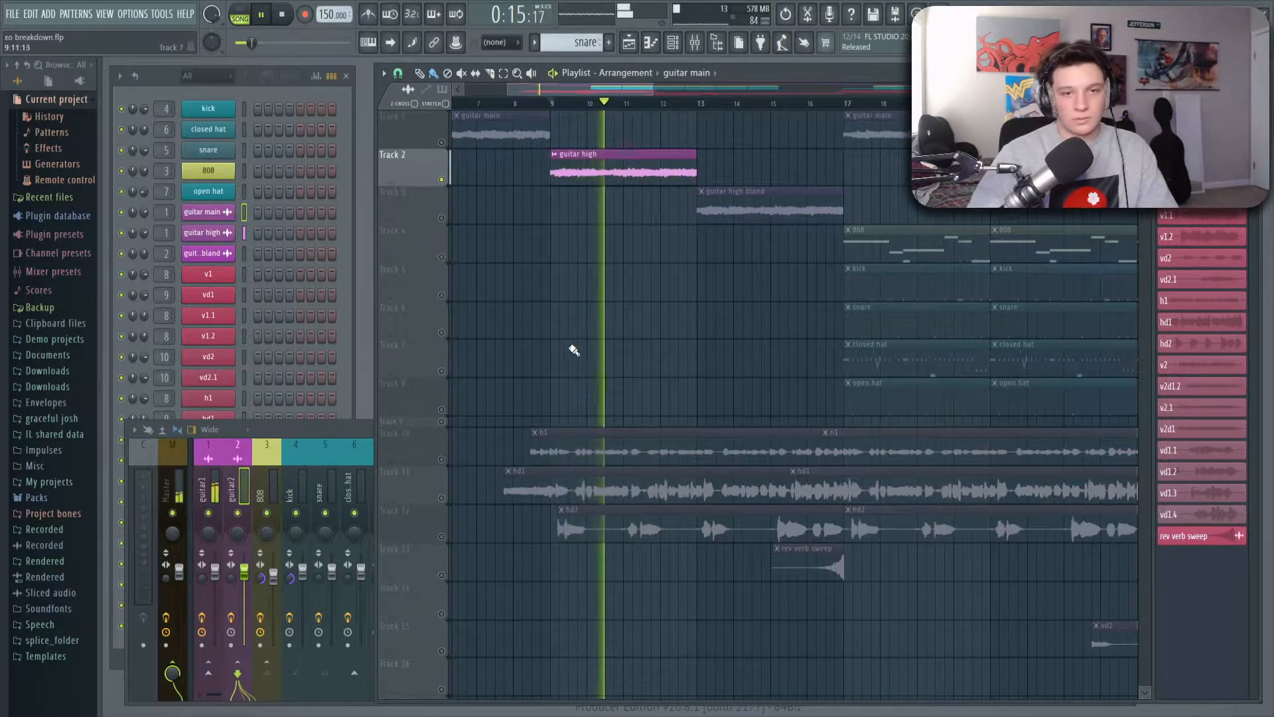
left_click(441, 217)
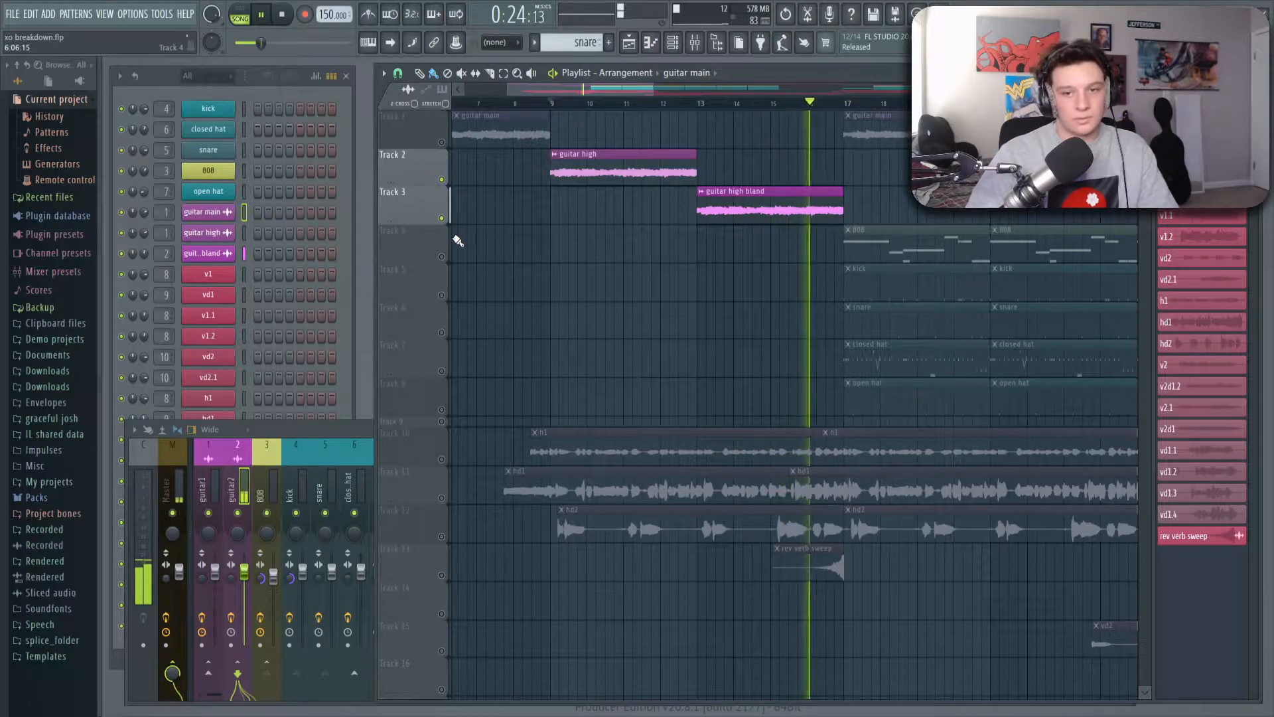
key("space")
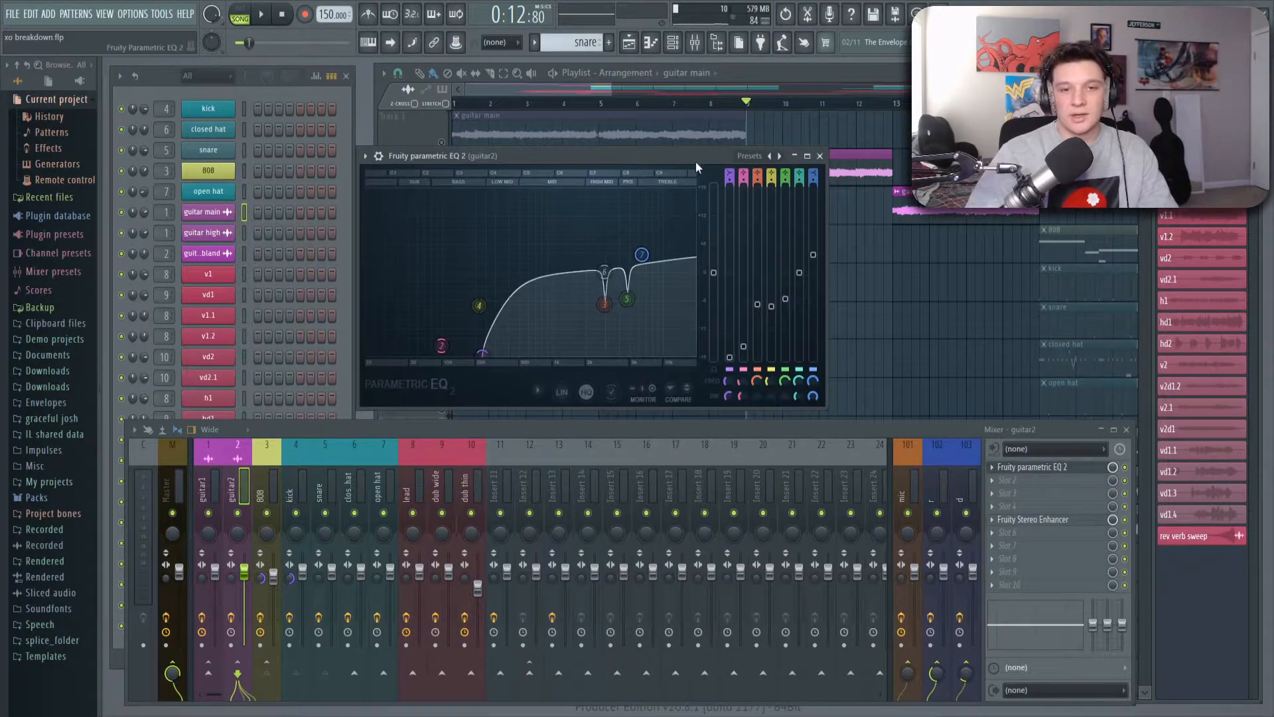
Examine the Fruity parametric EQ 2 curve and the Fruity Stereo Enhancer's phase offset and stereo separation on the guitar2 mixer track
left_click_drag(680, 147, 740, 164)
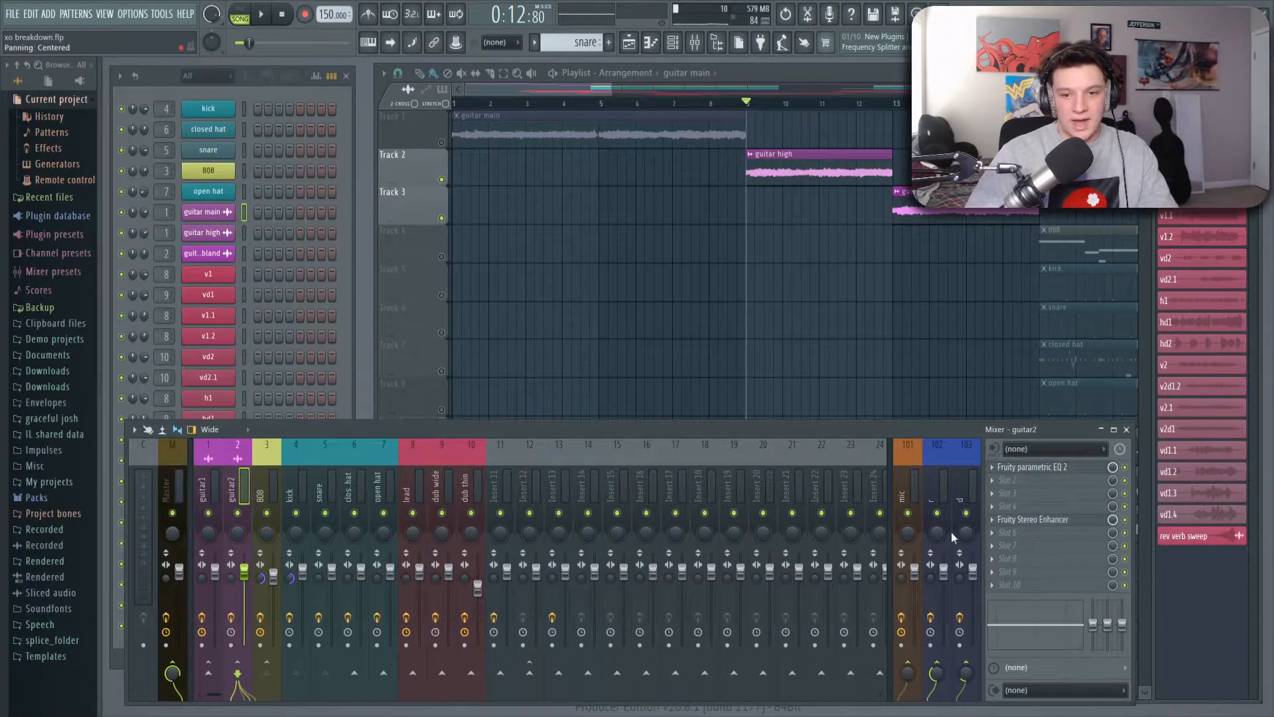
left_click(1043, 522)
left_click_drag(370, 235, 409, 235)
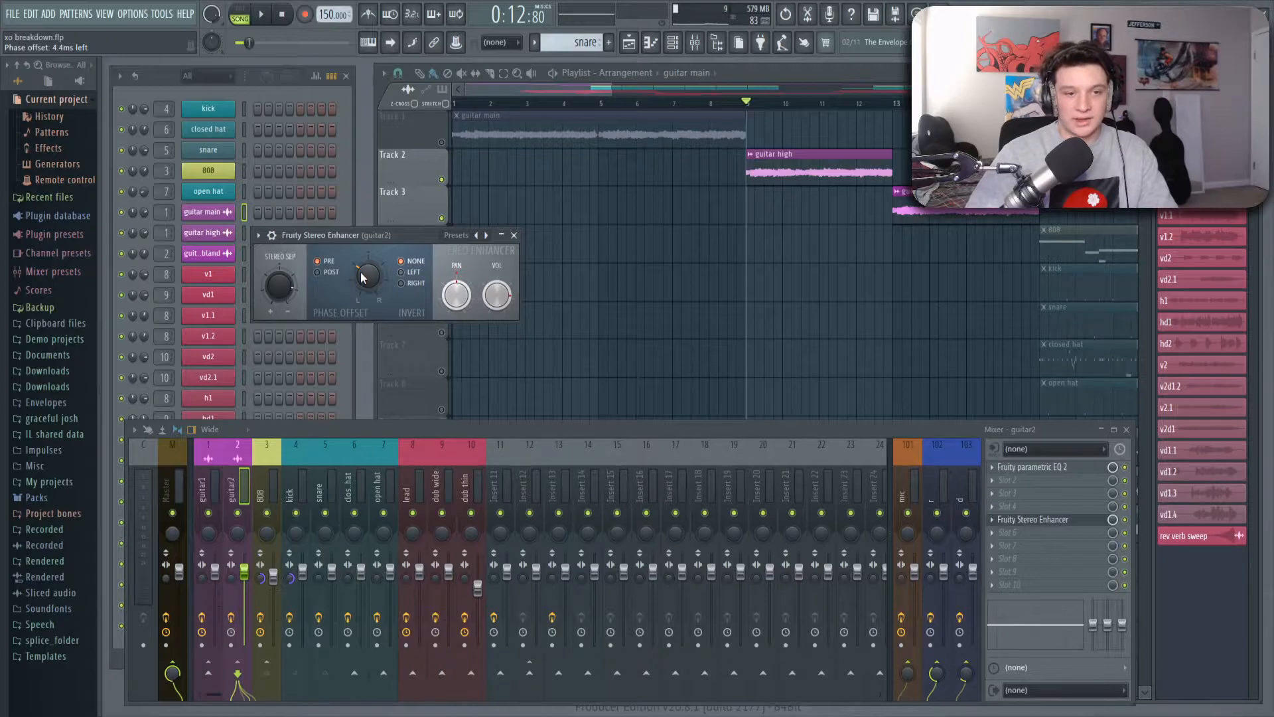
key("Escape")
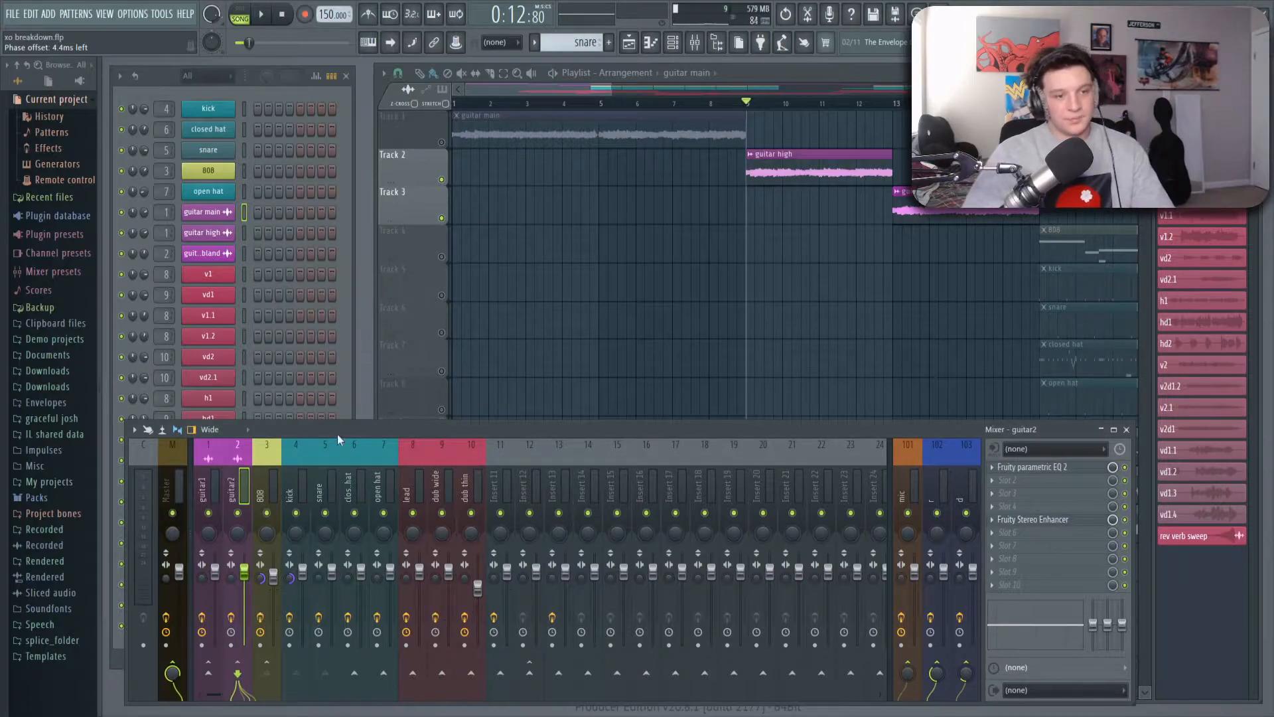
left_click(1043, 522)
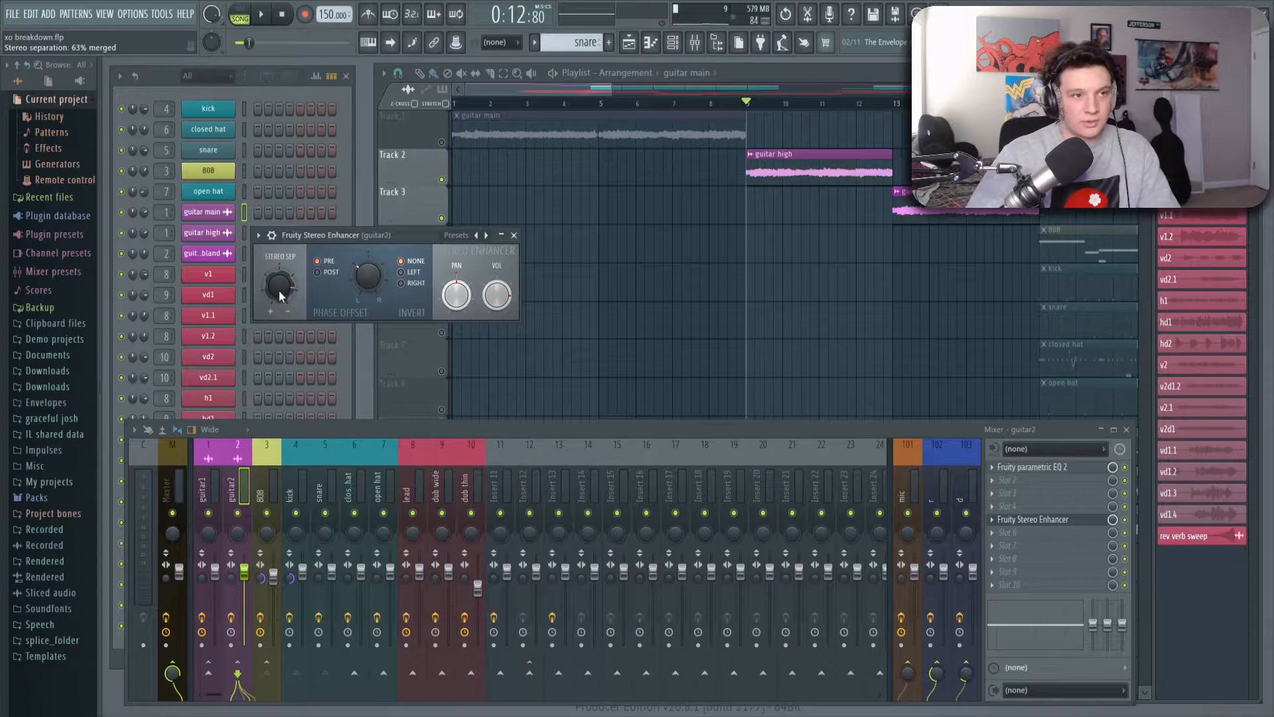
left_click_drag(416, 237, 590, 262)
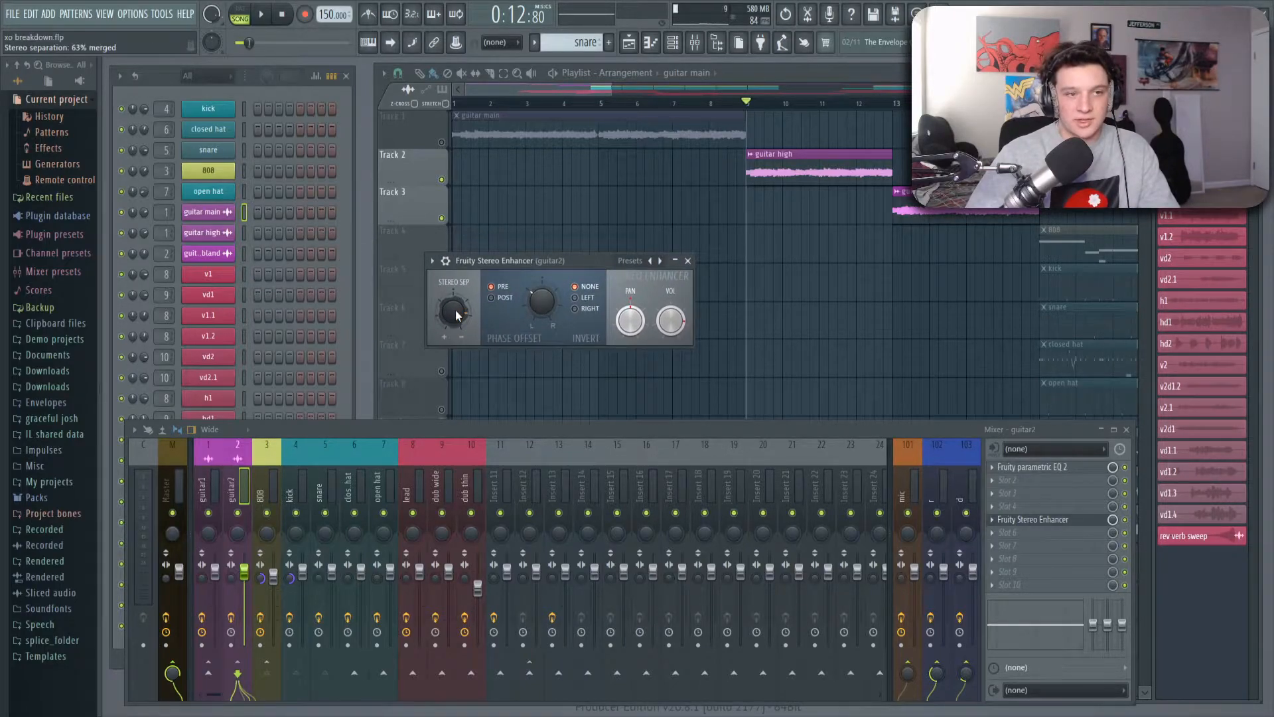
key("Escape")
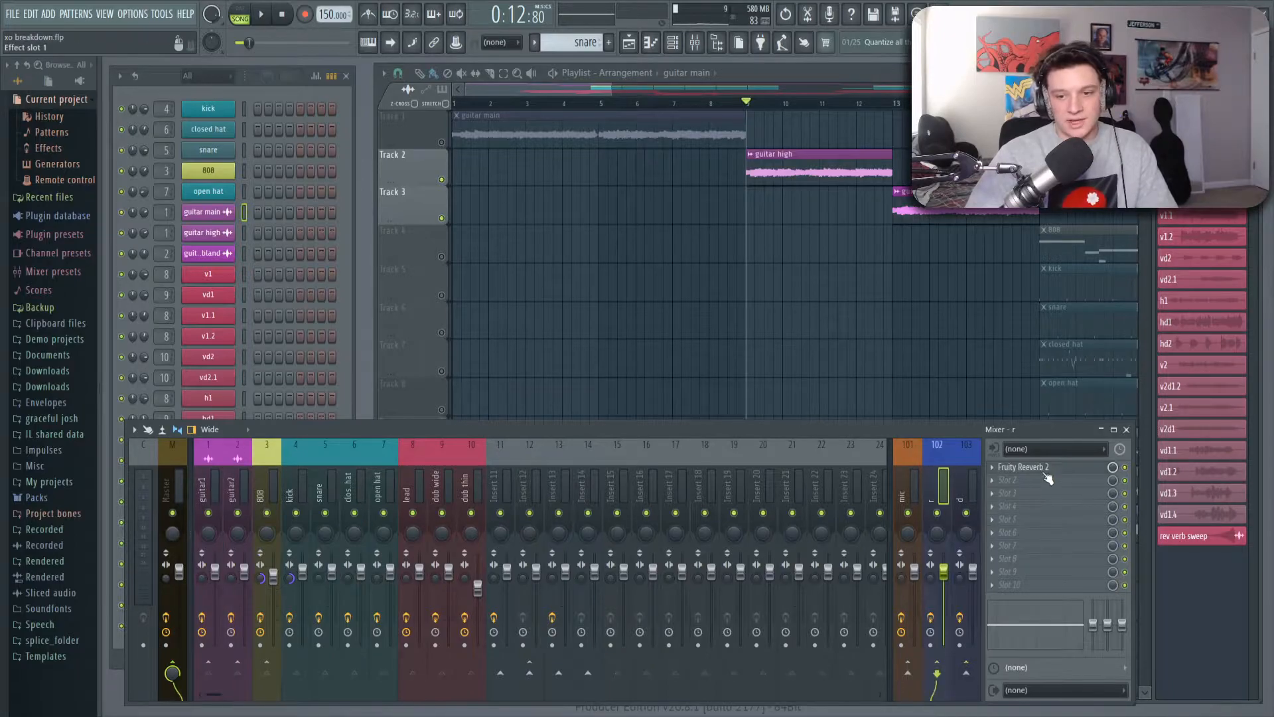
Examine the Fruity Reeverb 2 settings on the reverb send track r and close the plugin
left_click(1022, 466)
left_click_drag(765, 194, 833, 220)
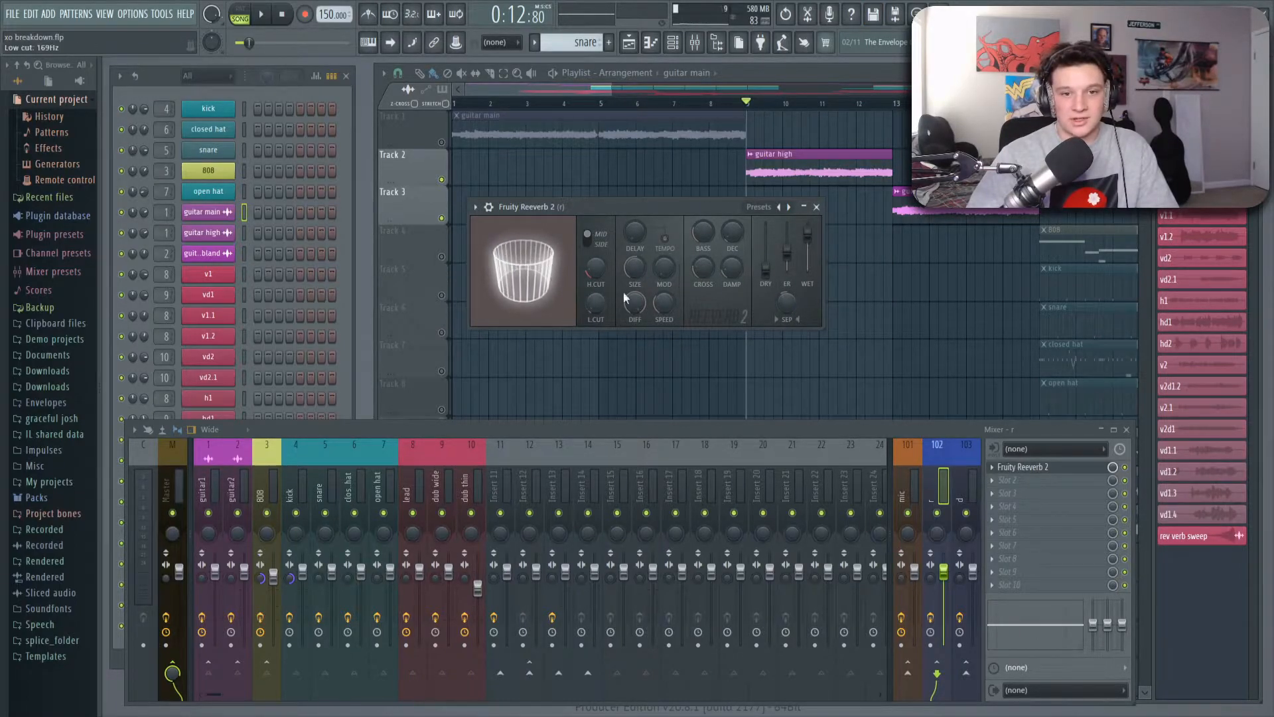
key("Escape")
Return the playhead to the start of the song, solo Track 1, and select the guitar1 mixer track
left_click_drag(612, 103, 350, 122)
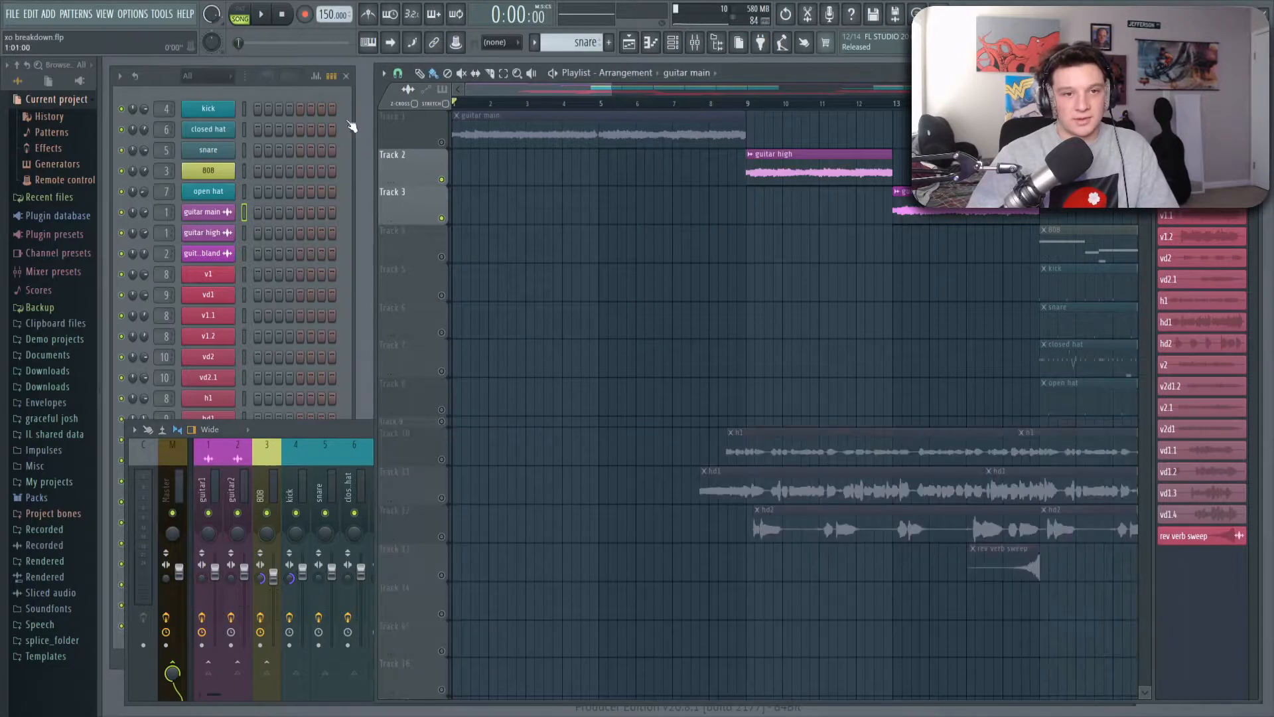
right_click(446, 144)
left_click(247, 492)
left_click(216, 491)
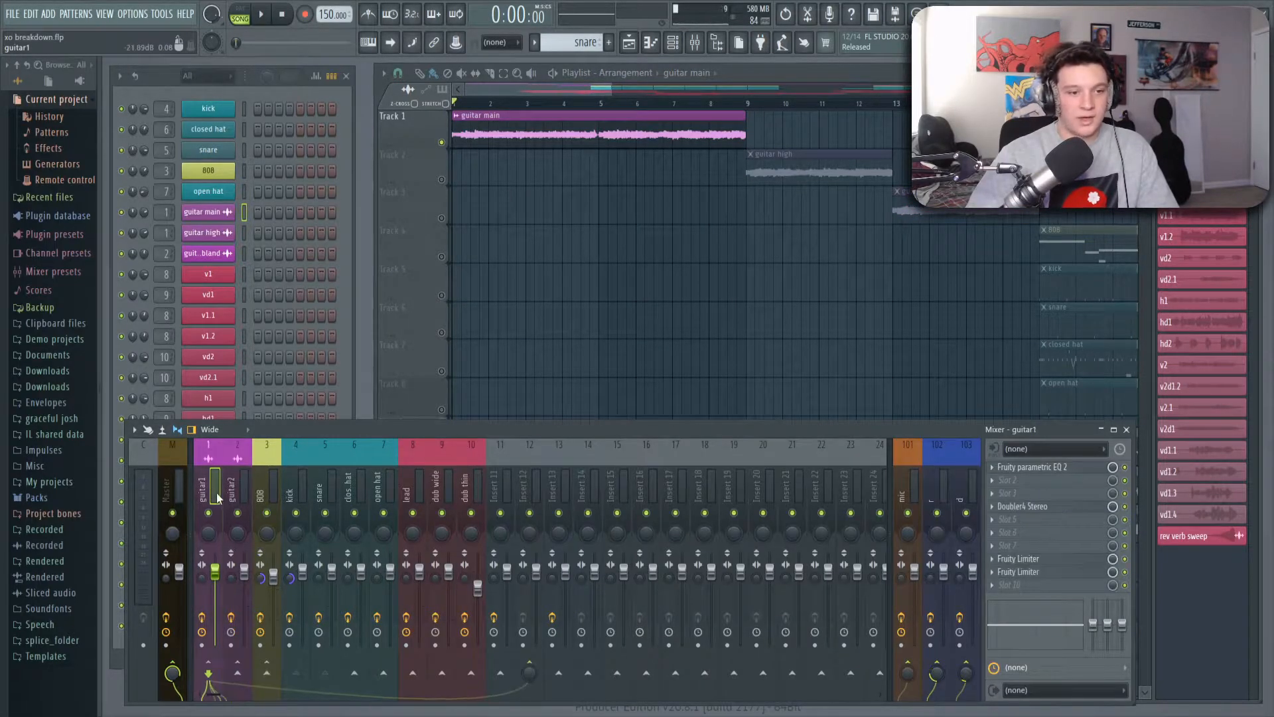
Examine the Fruity parametric EQ 2 band curve on the delay send track d and close it
left_click(974, 491)
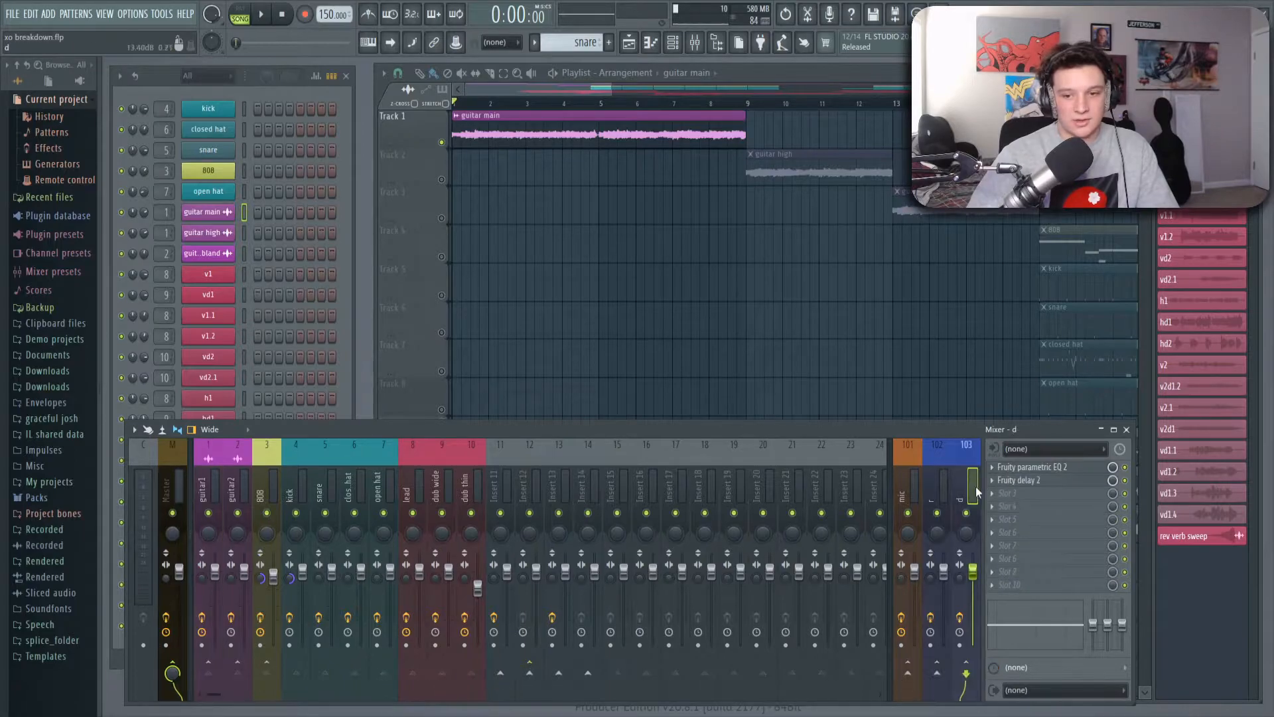
left_click(1048, 467)
left_click_drag(639, 180, 651, 221)
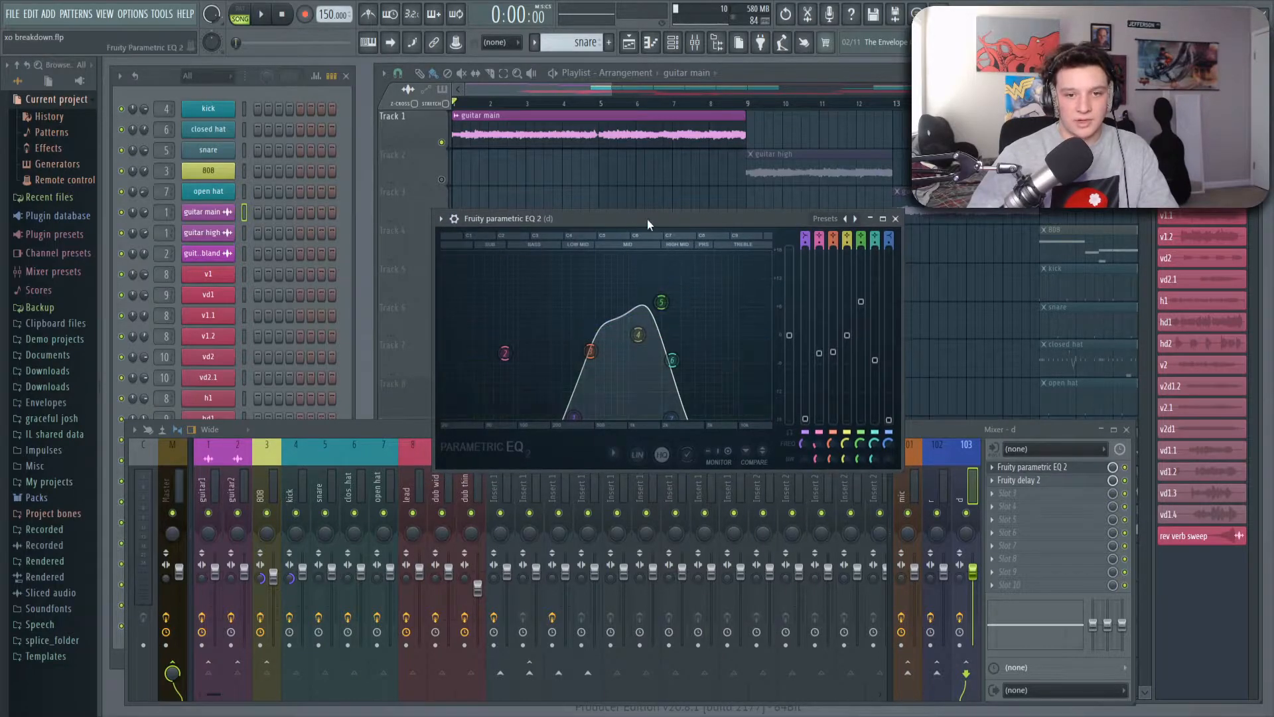
left_click(1098, 470)
Examine the Fruity delay 2 time setting and preset list on the delay send track d, leaving the preset unchanged
left_click(1040, 486)
left_click_drag(643, 243, 605, 236)
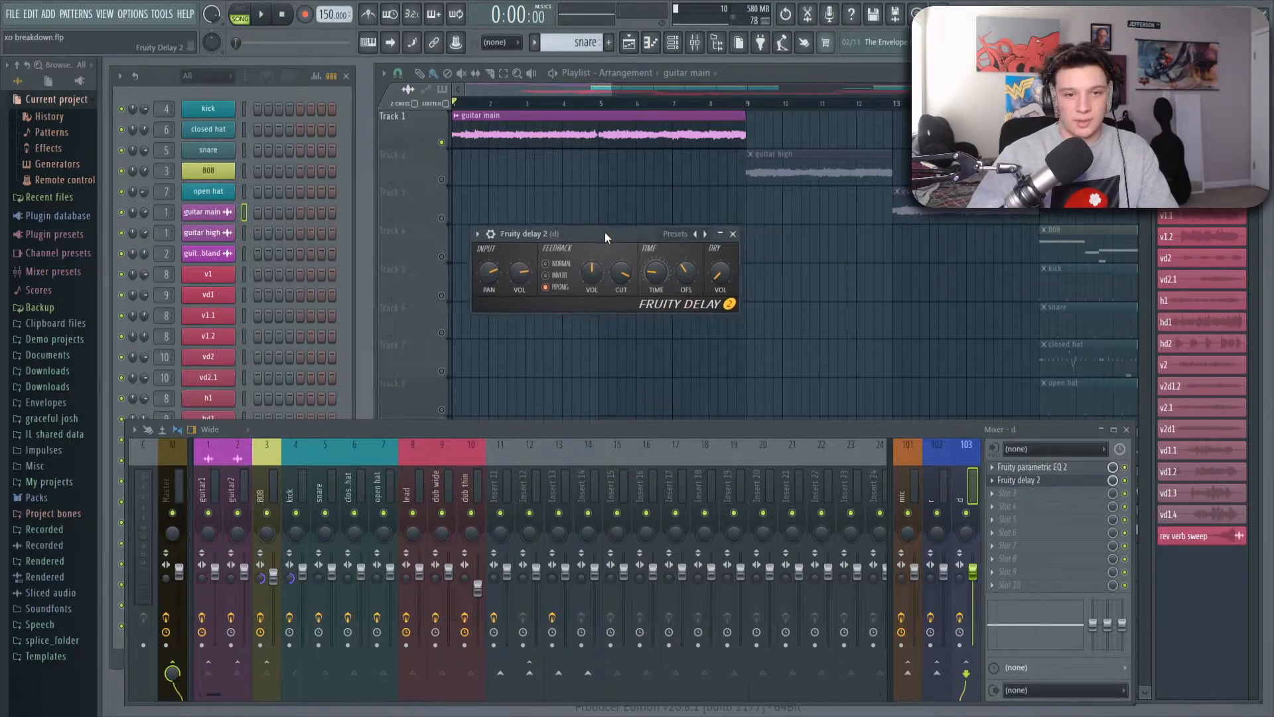
left_click(681, 237)
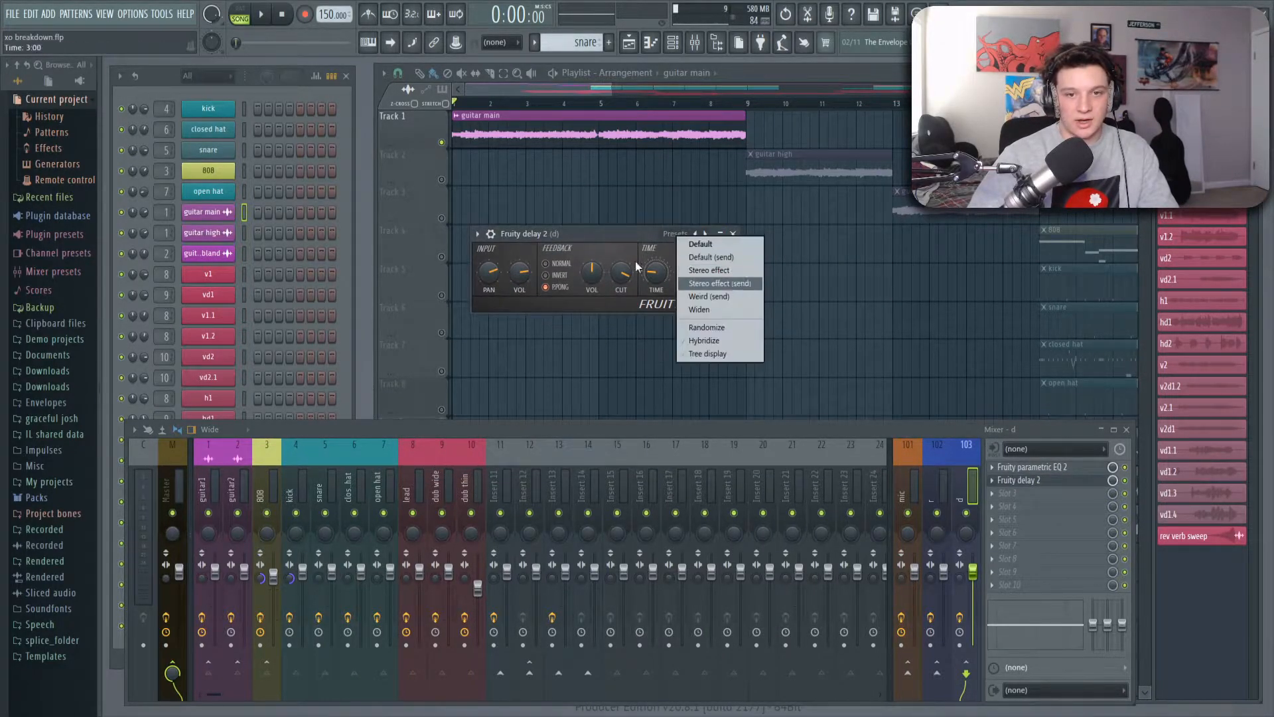
left_click(609, 236)
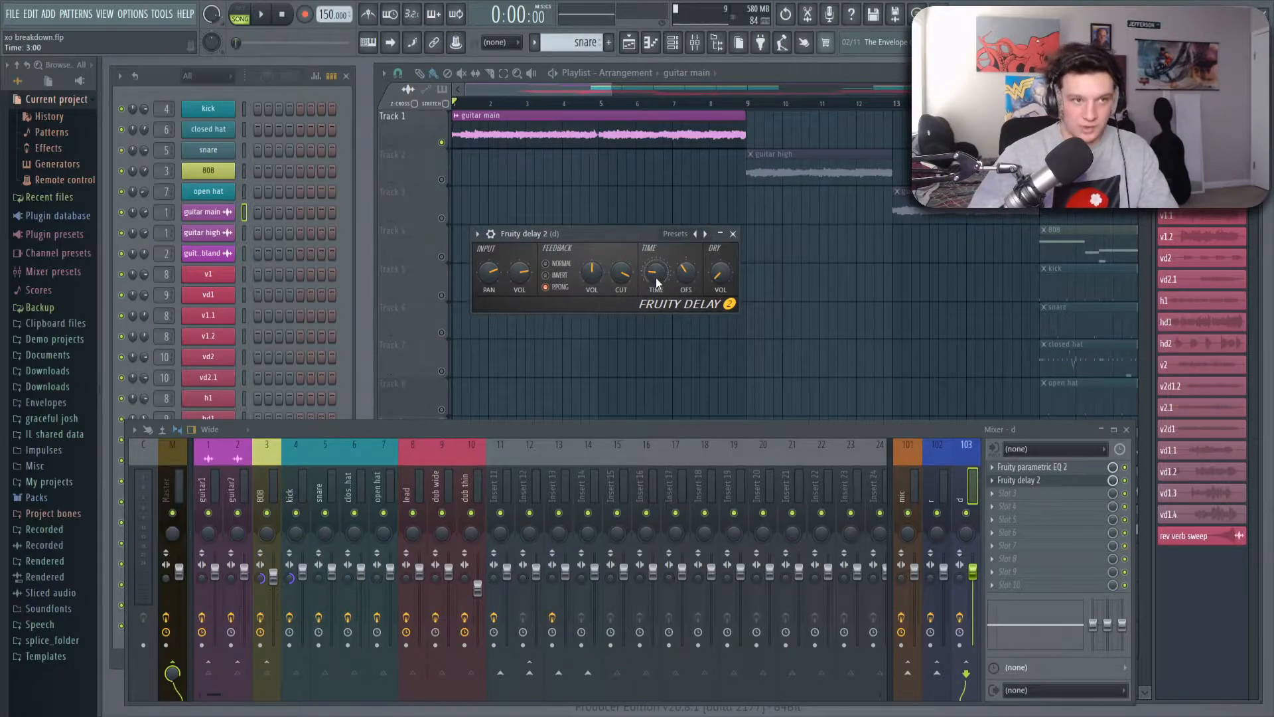
left_click(733, 233)
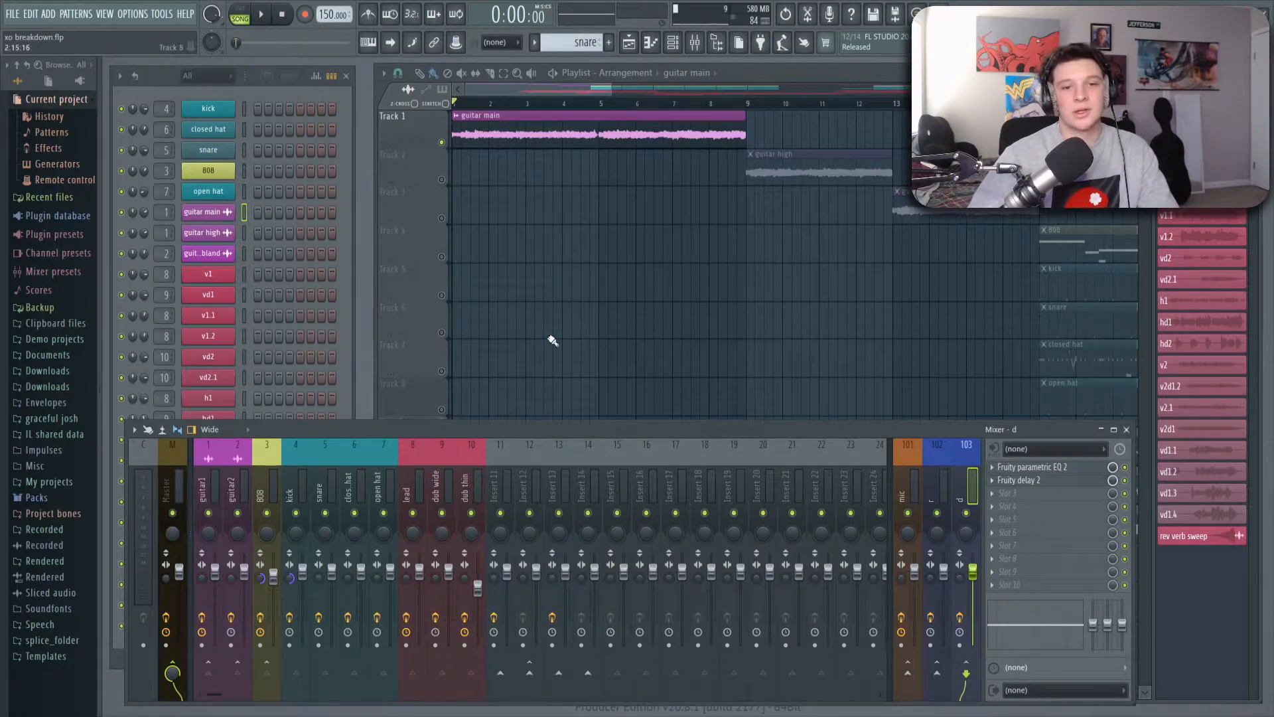
Enable Track 2 alongside Track 1 and listen to the guitars from about bar 7
scroll(527, 106, "down", 6)
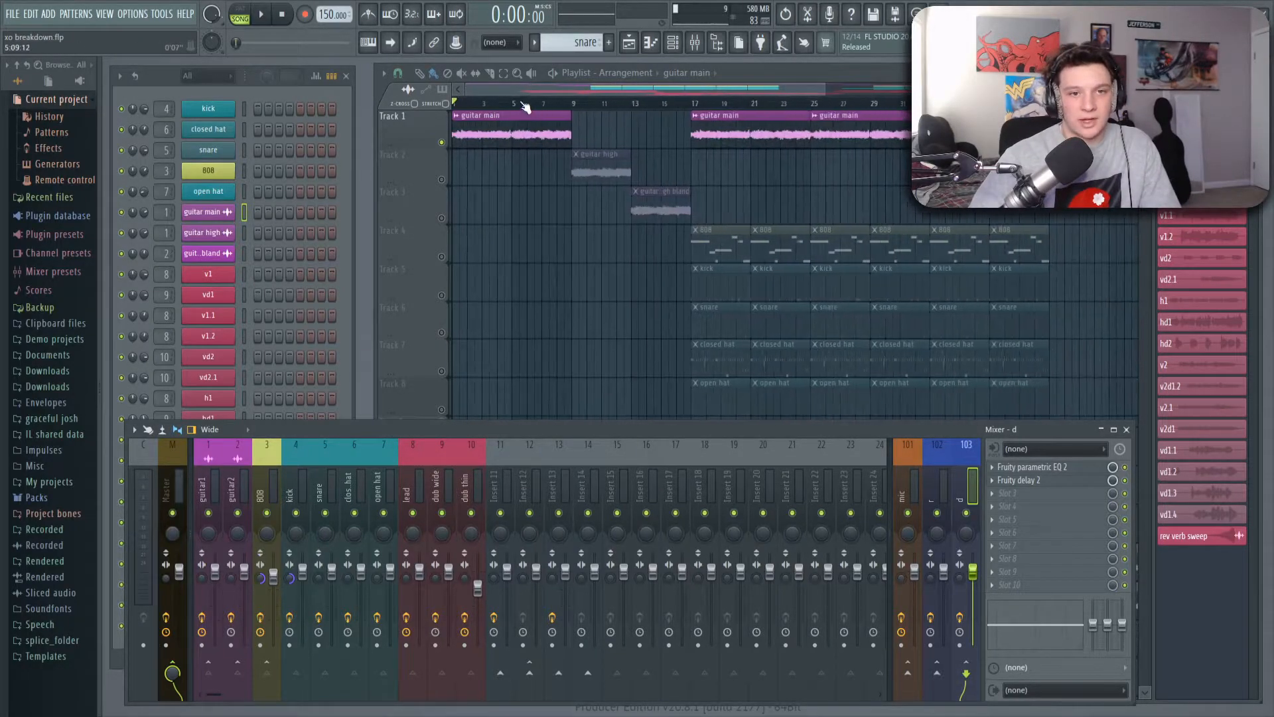
left_click(550, 104)
left_click(442, 180)
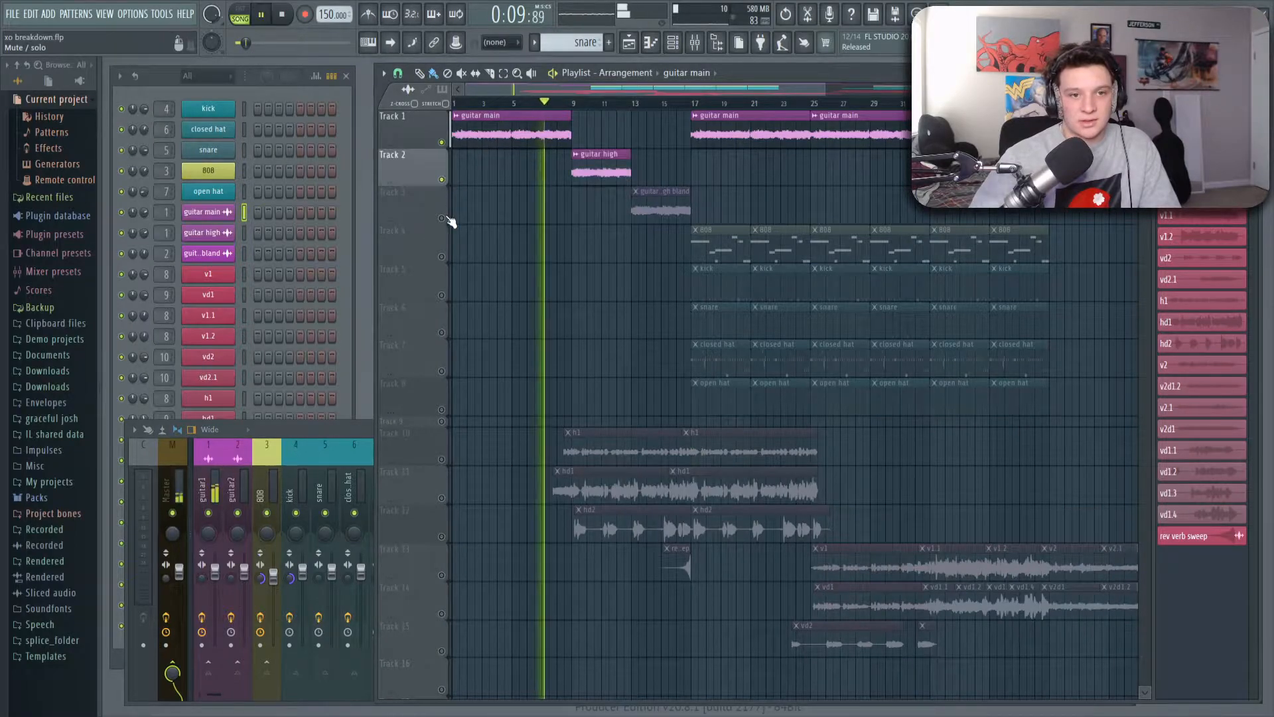
Listen to the soloed 808 on Track 4 from bar 17 and stop playback
scroll(571, 107, "up", 3)
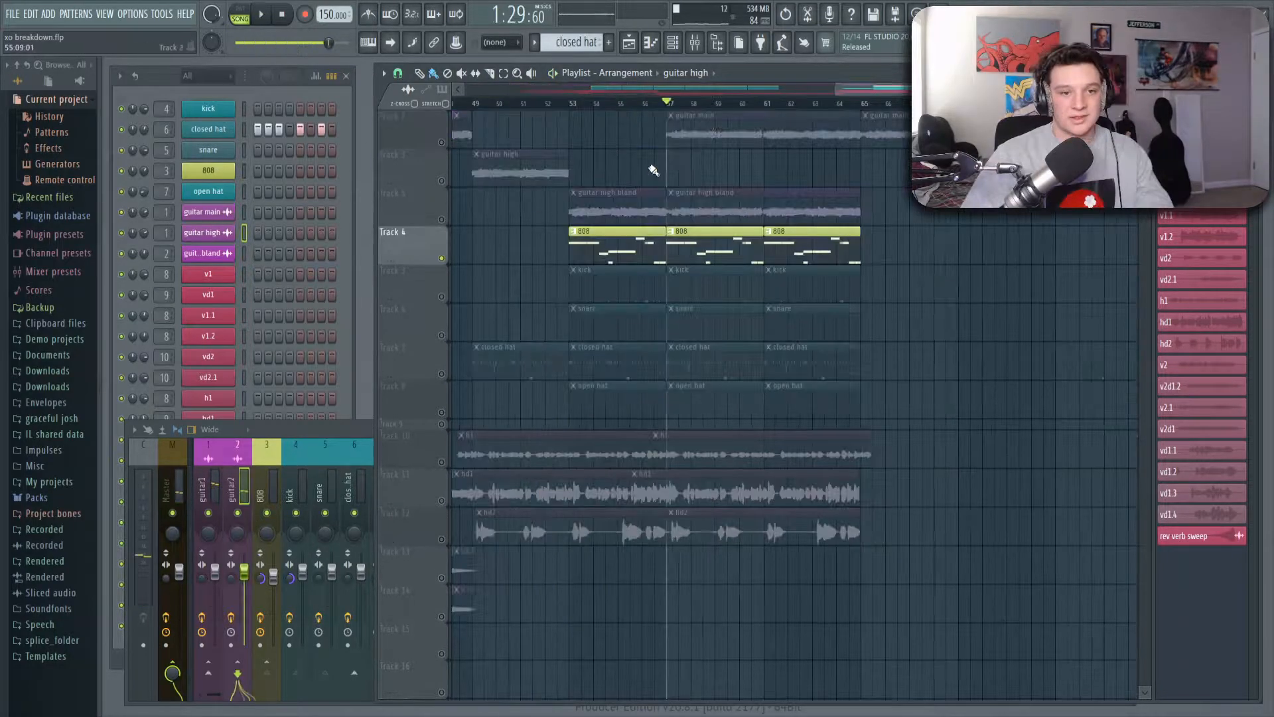
scroll(762, 91, "left", 10)
left_click(719, 104)
key("space")
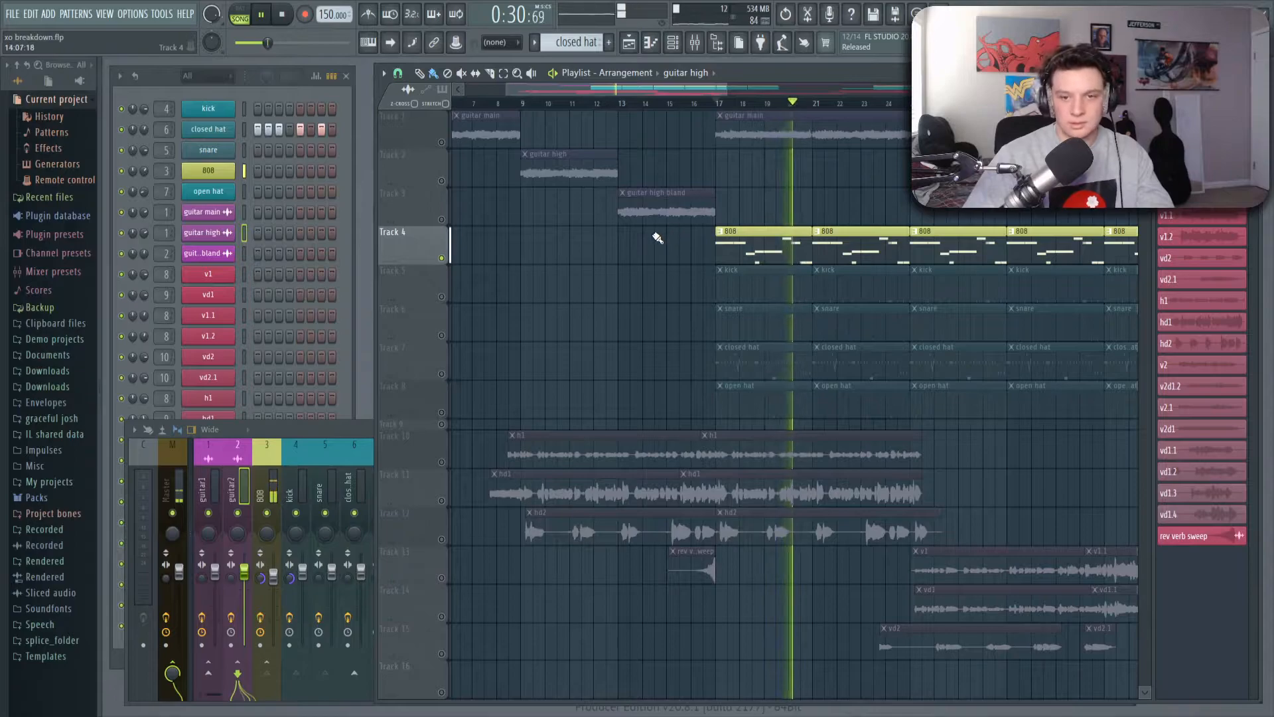
key("space")
Open the 808 pattern in the piano roll and examine its opening notes, previewing the A5 note
key("F7")
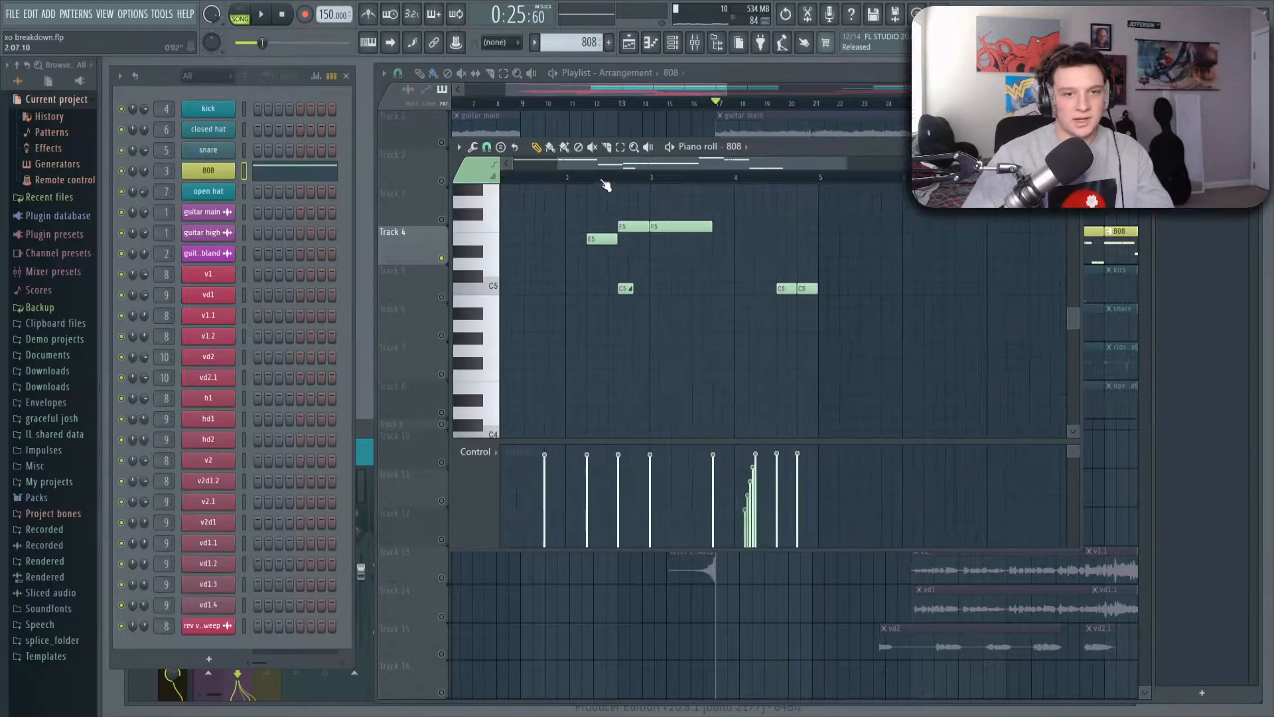
scroll(628, 312, "up", 4)
scroll(627, 306, "down", 2)
scroll(633, 265, "up", 1)
left_click(638, 251)
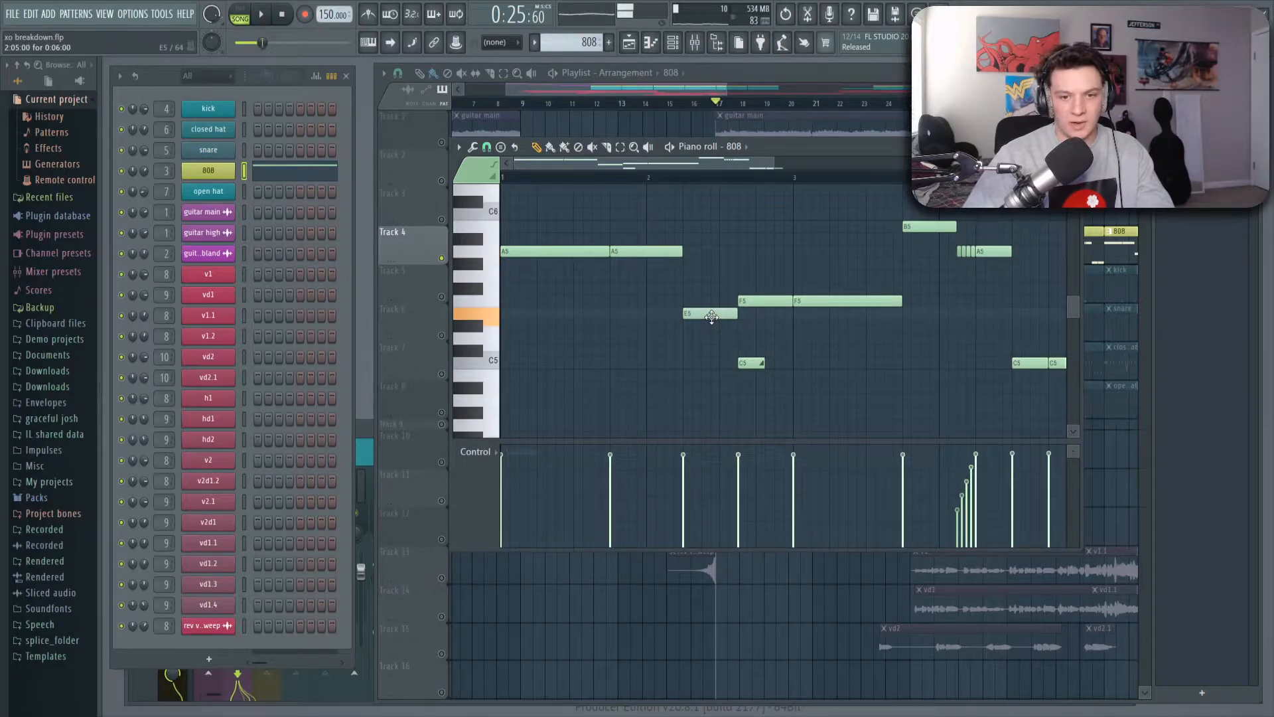
scroll(563, 179, "up", 3)
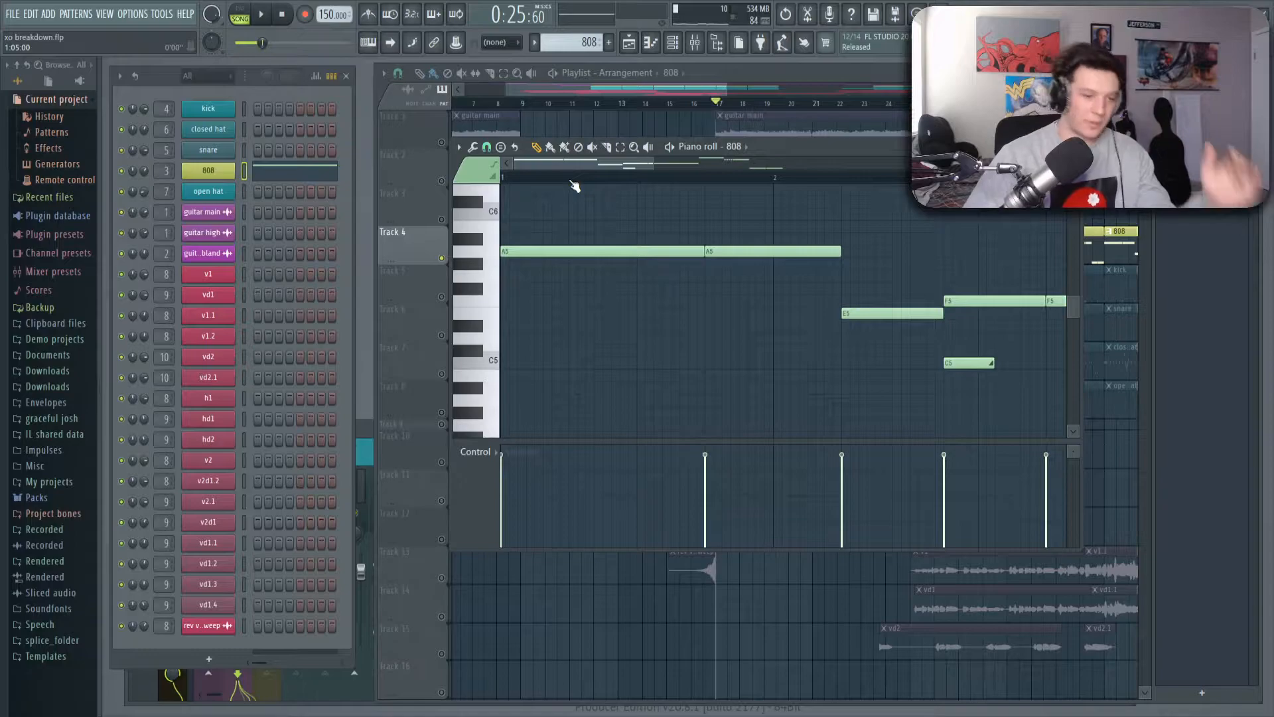
Play the 808 pattern from bar 17 with its piano roll open and review the note layout
key("space")
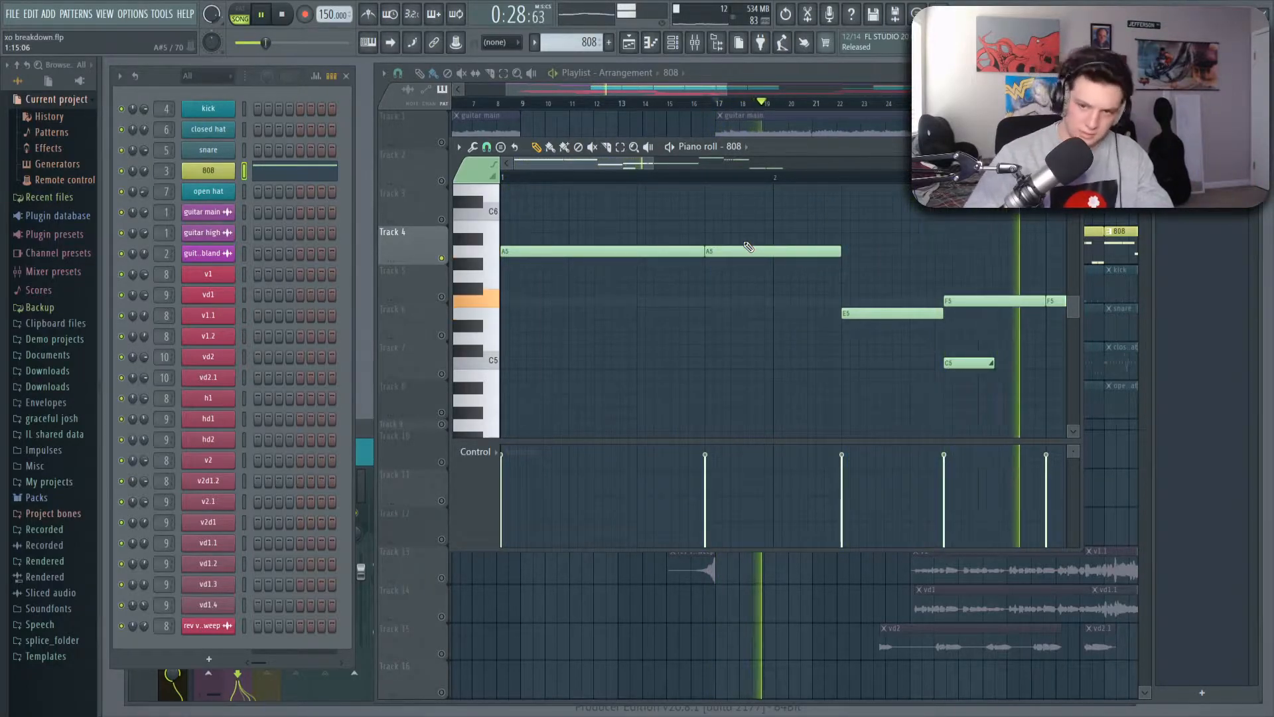
key("space")
scroll(734, 179, "down", 3)
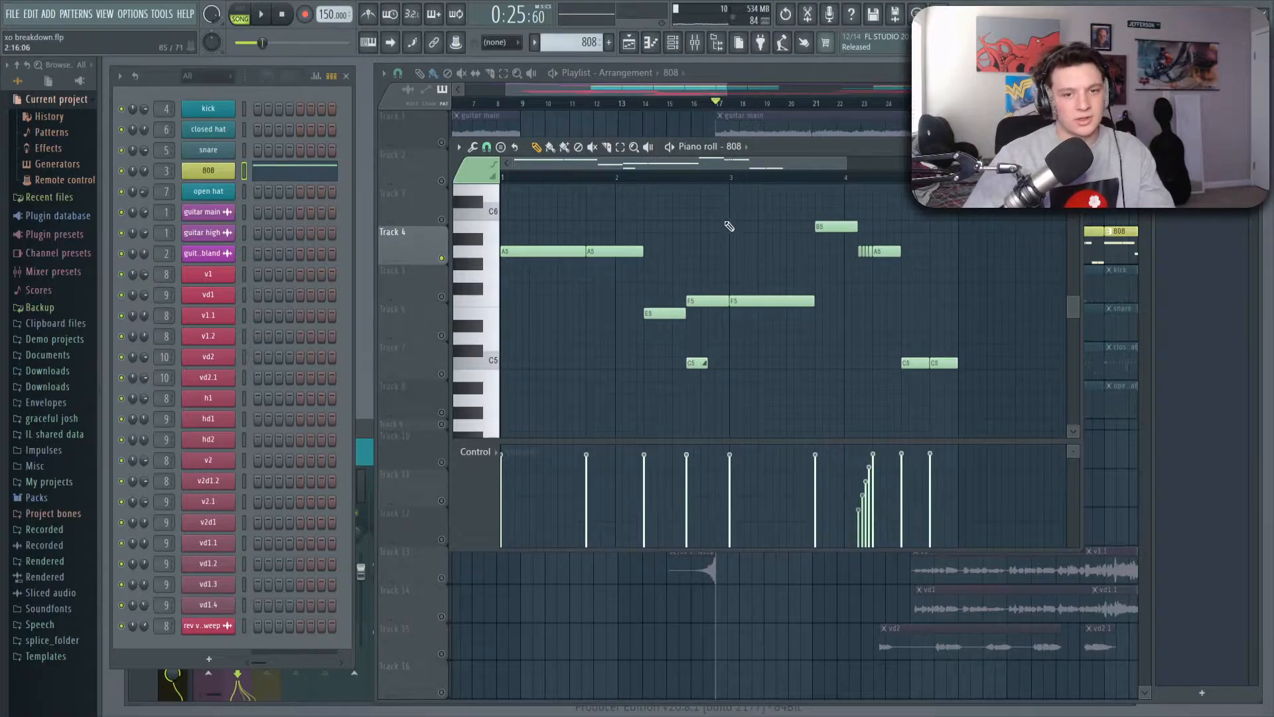
scroll(716, 187, "up", 4)
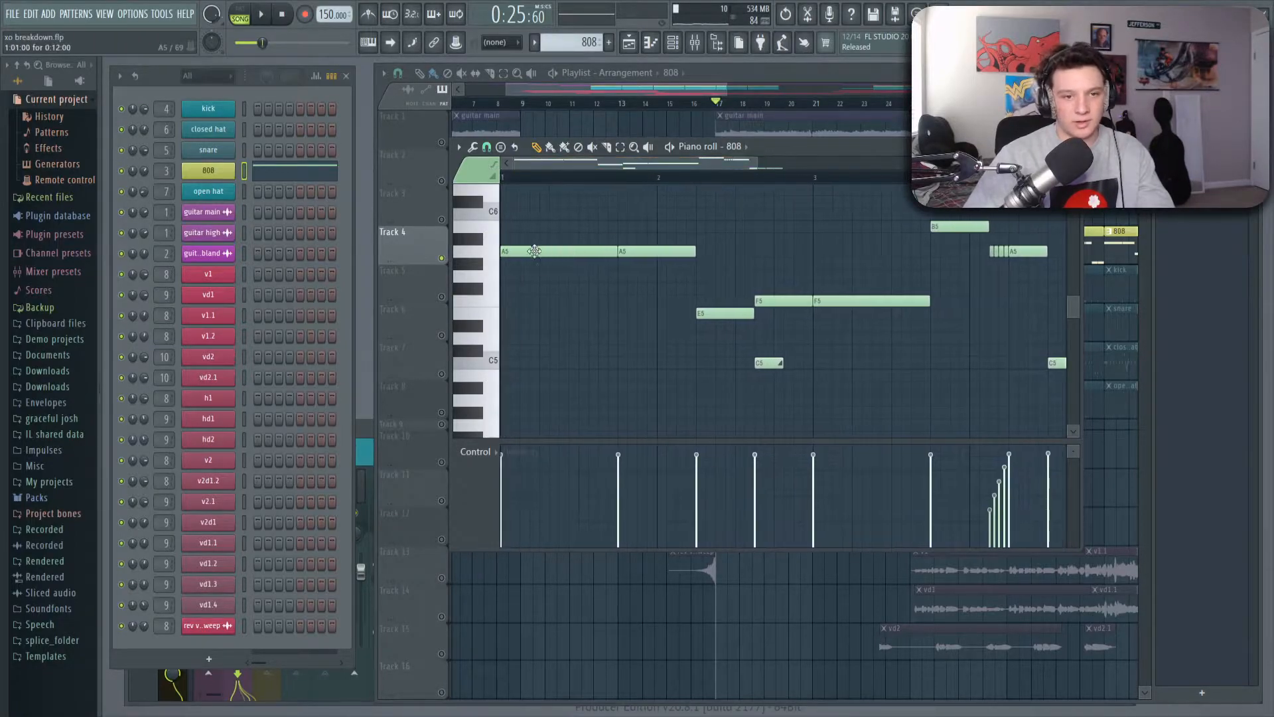
Examine the C5 slide note beneath the F5 note in the 808 piano roll and listen to that passage
scroll(665, 189, "up", 6)
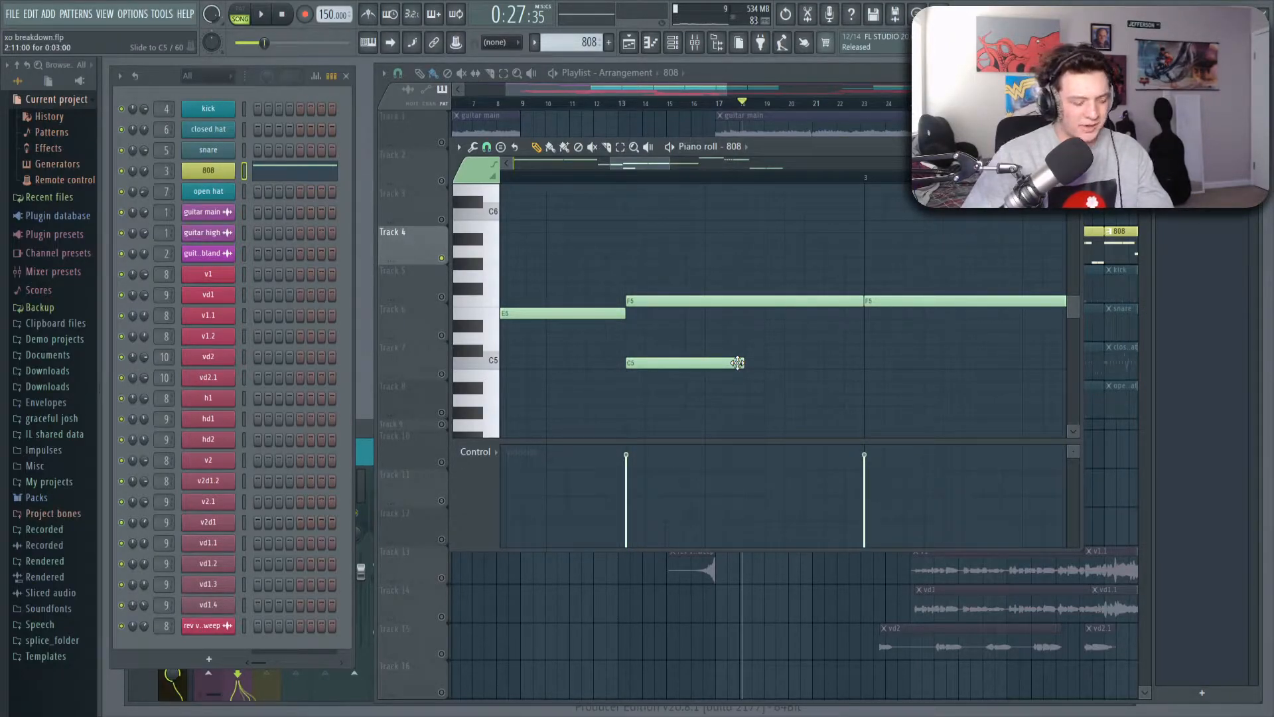
scroll(720, 183, "down", 4)
scroll(719, 183, "up", 4)
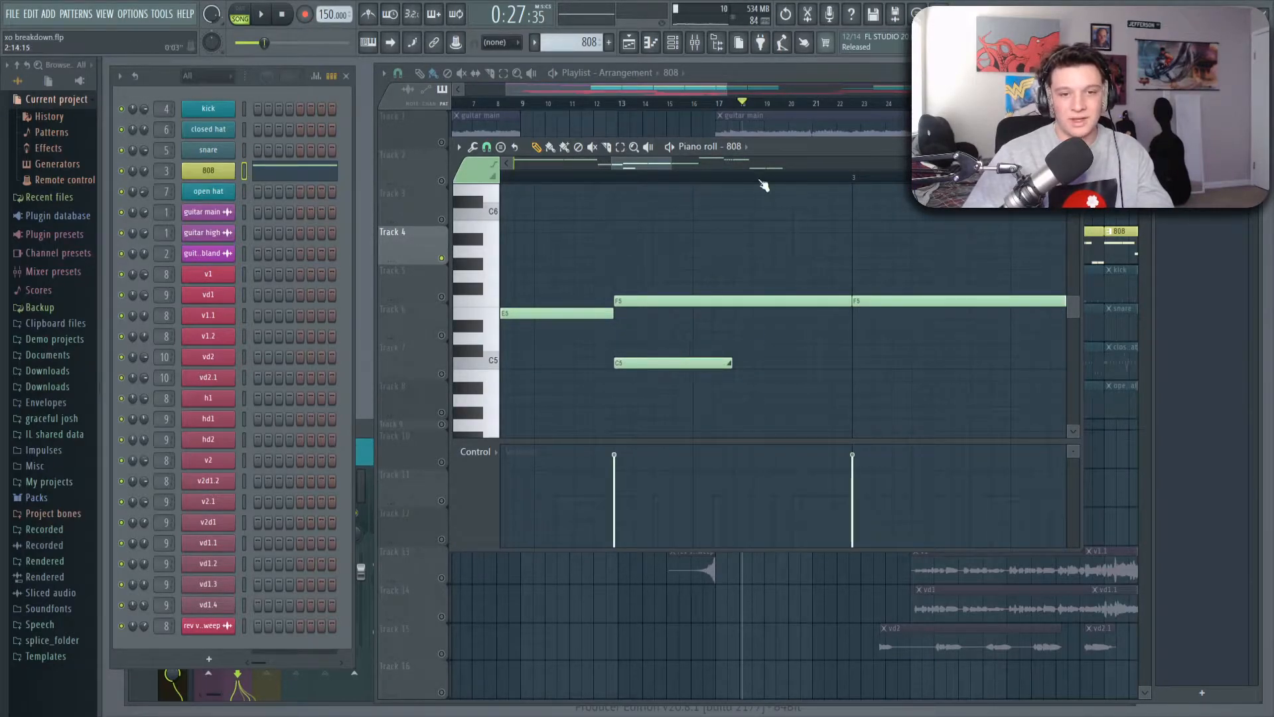
scroll(763, 185, "down", 2)
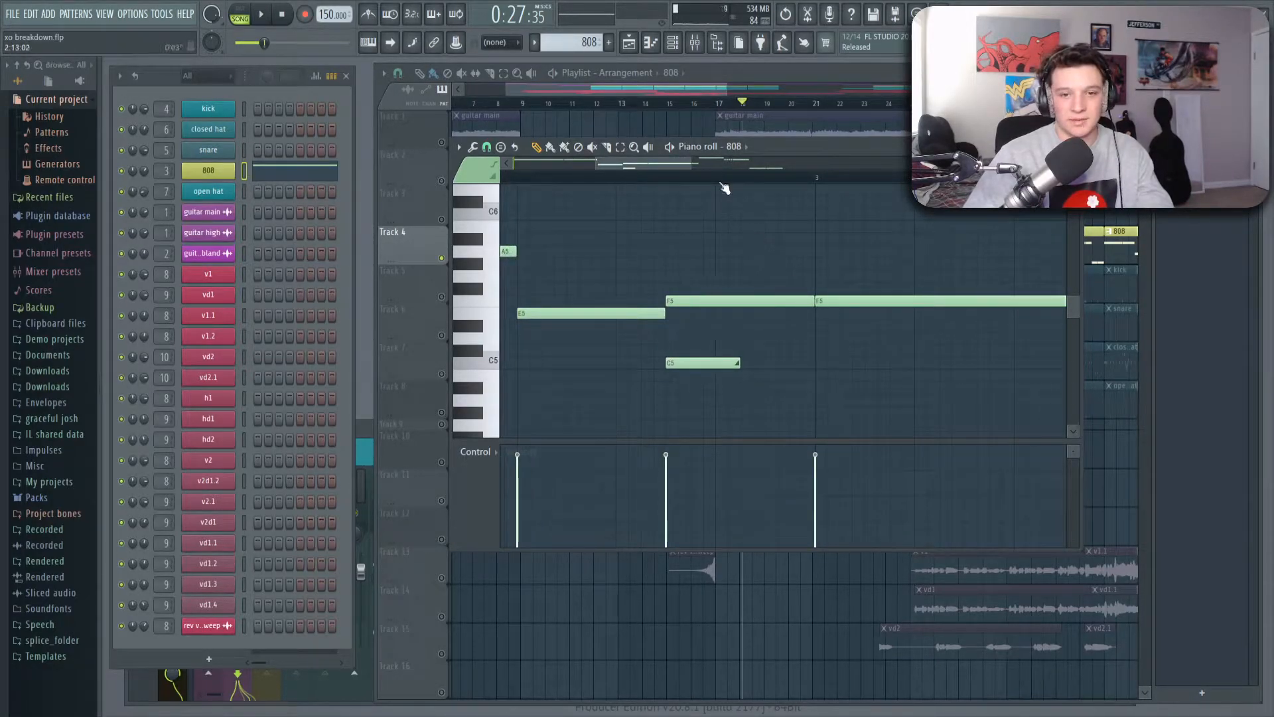
scroll(719, 190, "up", 2)
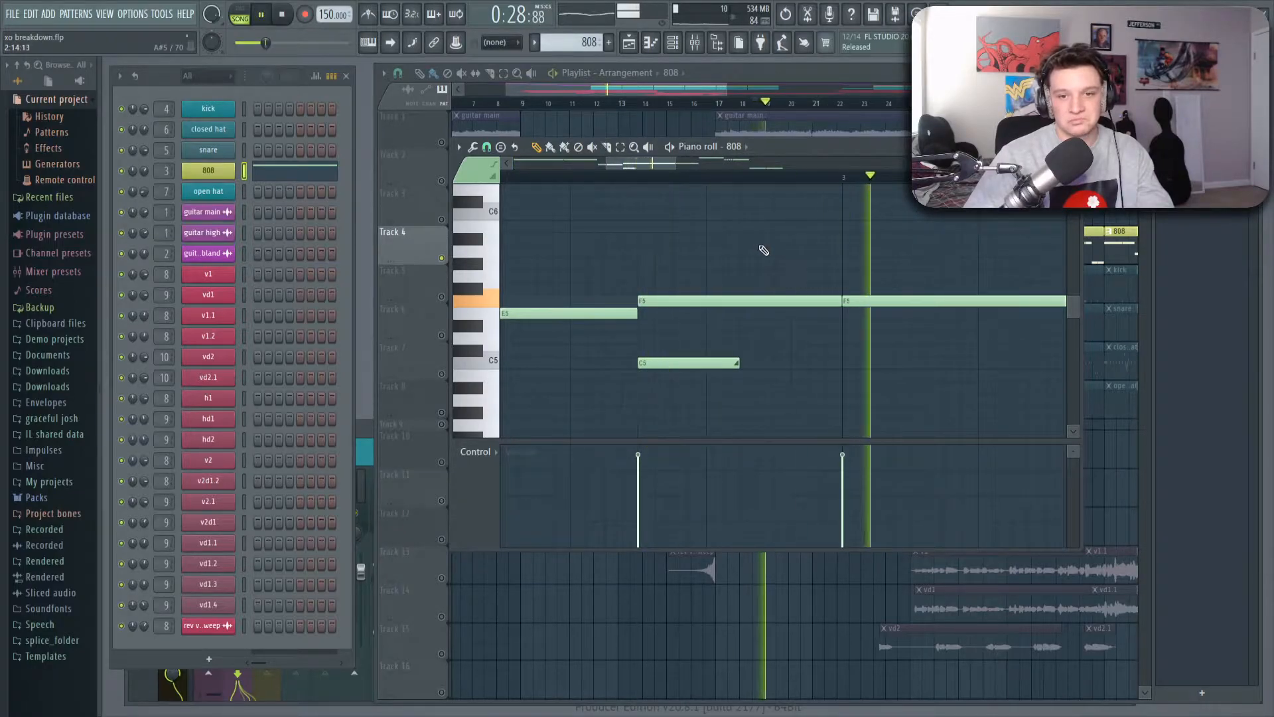
scroll(783, 185, "down", 2)
scroll(784, 186, "down", 3)
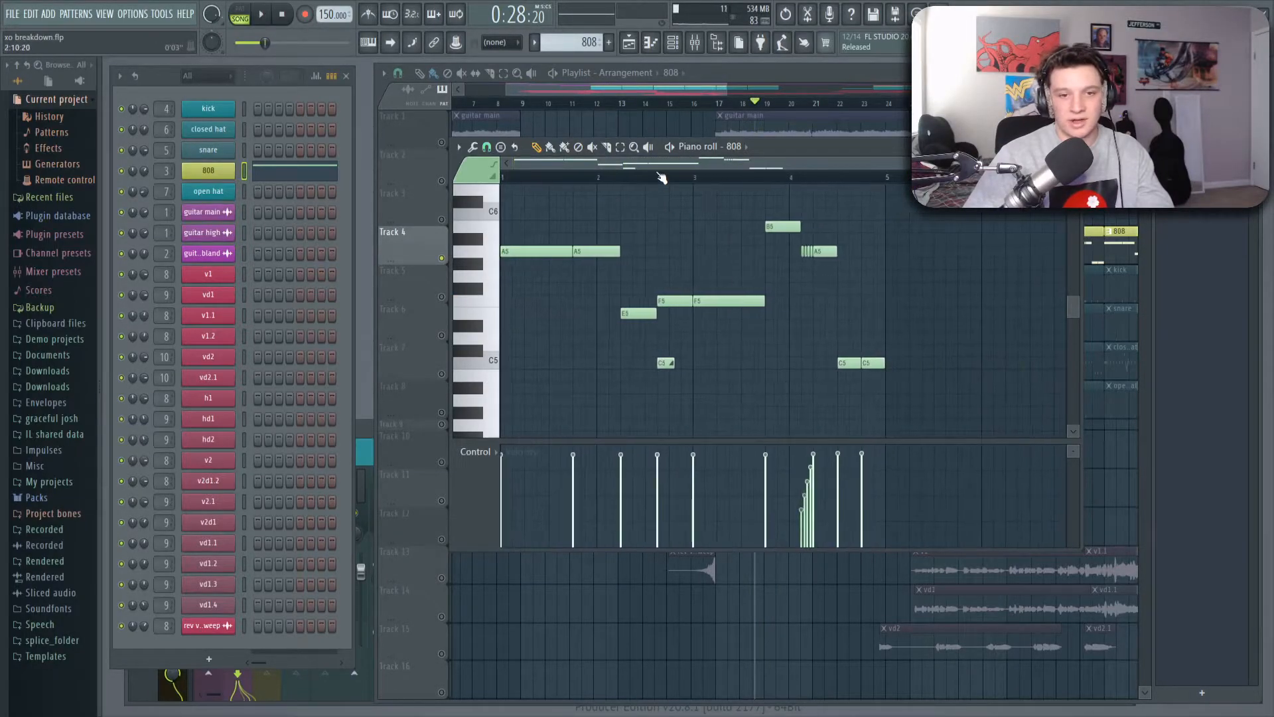
Try different lengths for the C5 slide note beneath the F5 note and play the passage to compare the slides
scroll(662, 178, "up", 4)
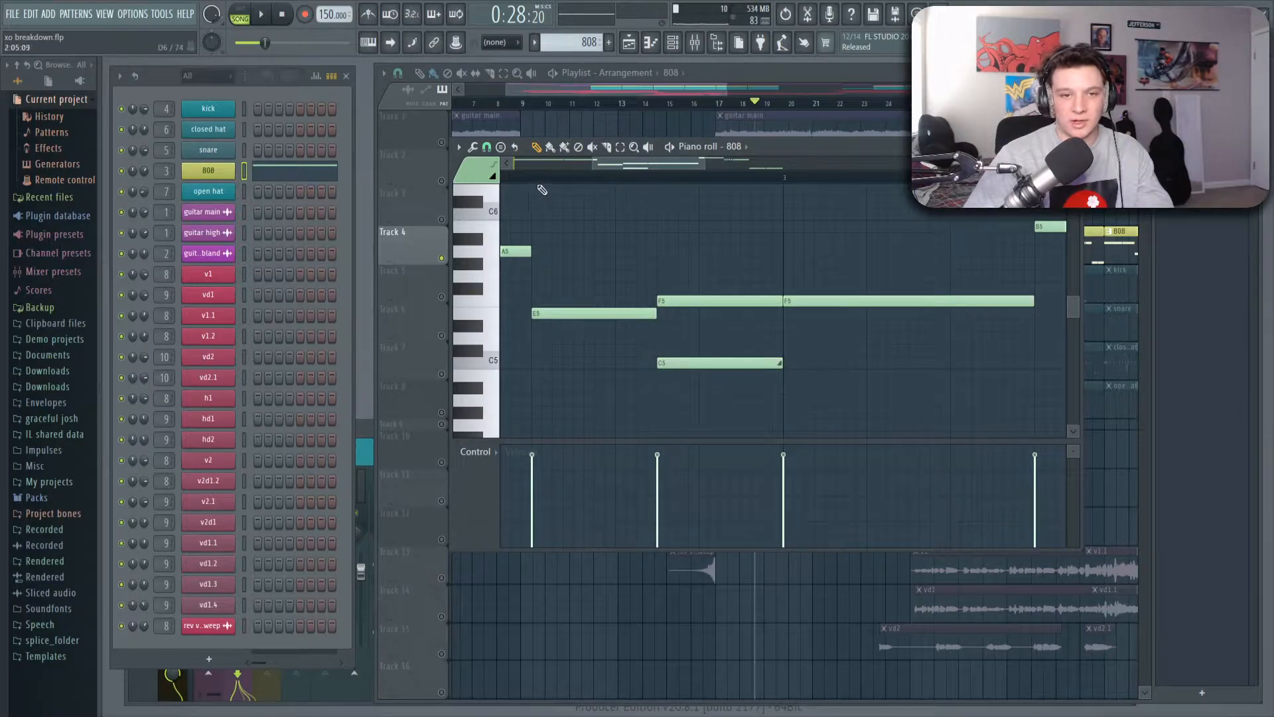
key("space")
key("space")
key("space")
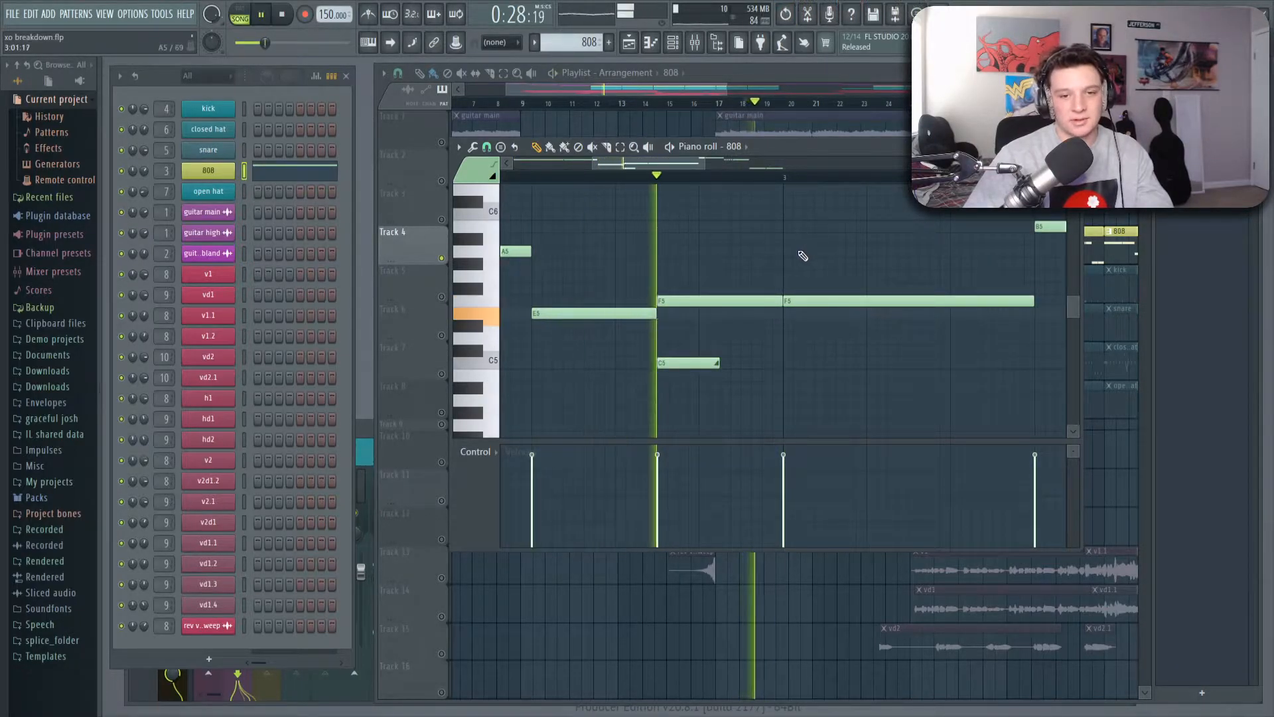
key("space")
left_click_drag(720, 363, 688, 371)
key("space")
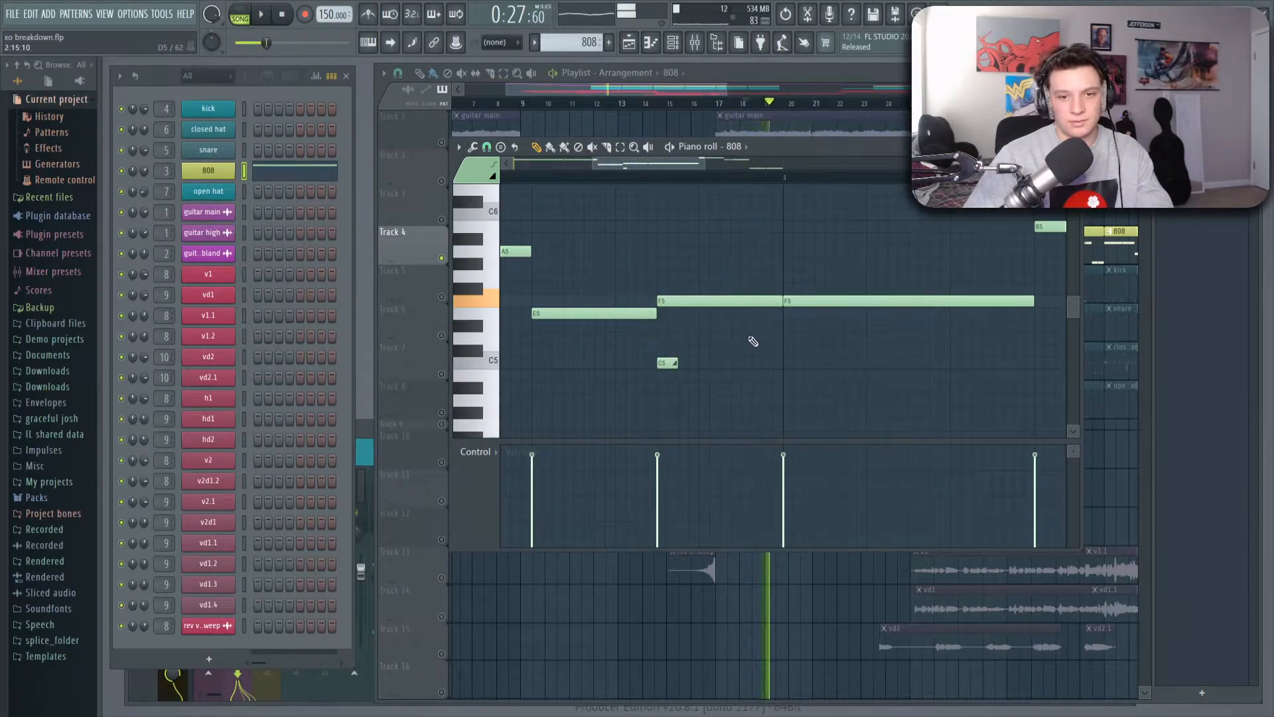
key("space")
Examine the A5 roll with its stepped velocities in bar 4 of the 808 pattern and listen to that passage
left_click_drag(742, 187, 564, 185)
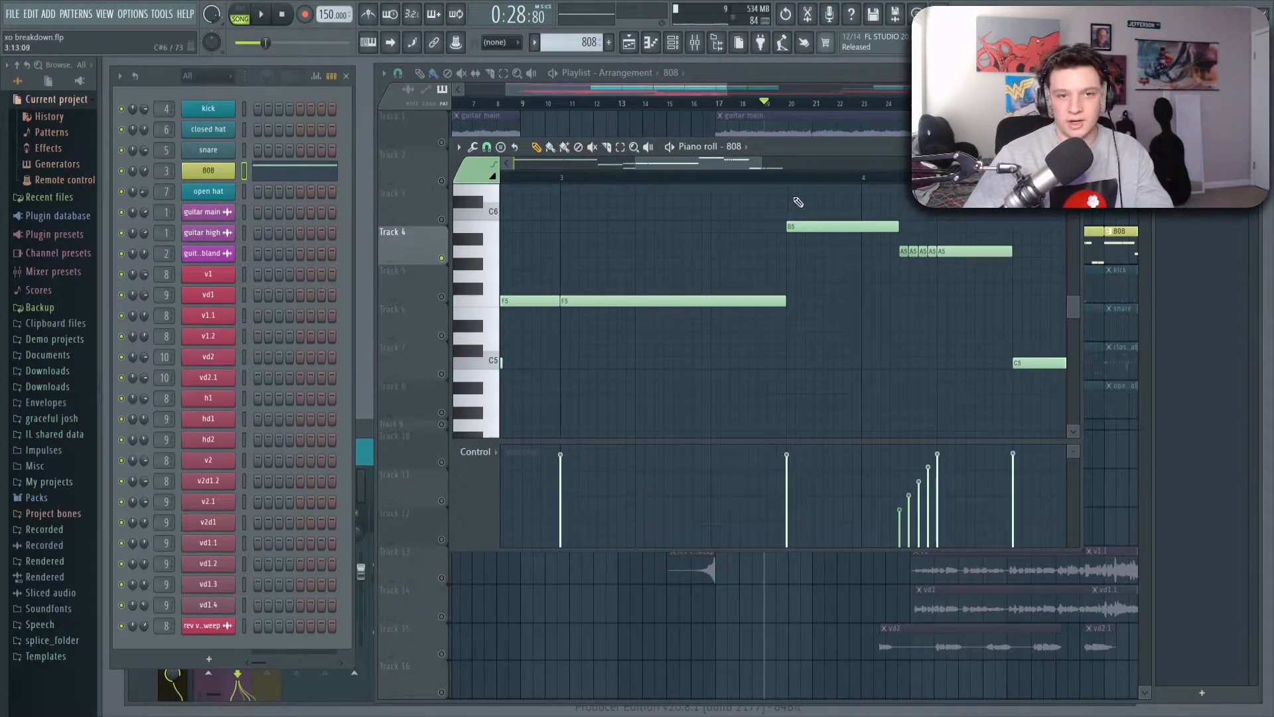
key("space")
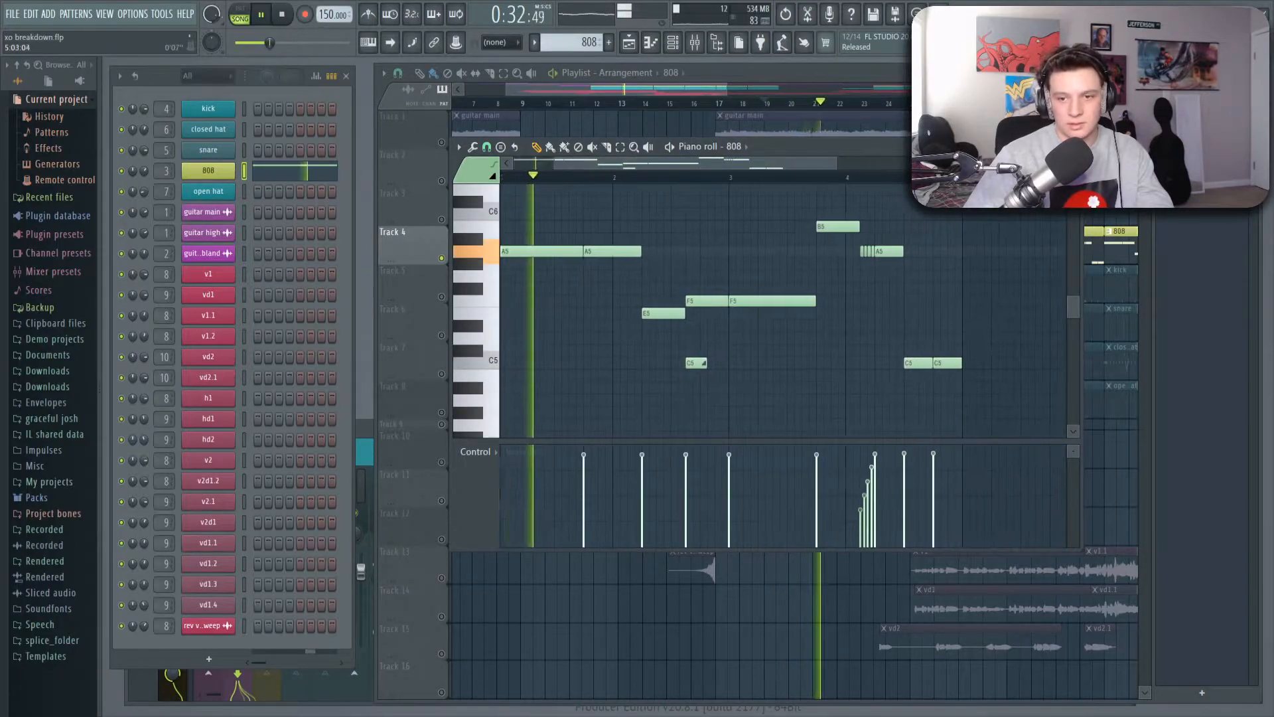
key("space")
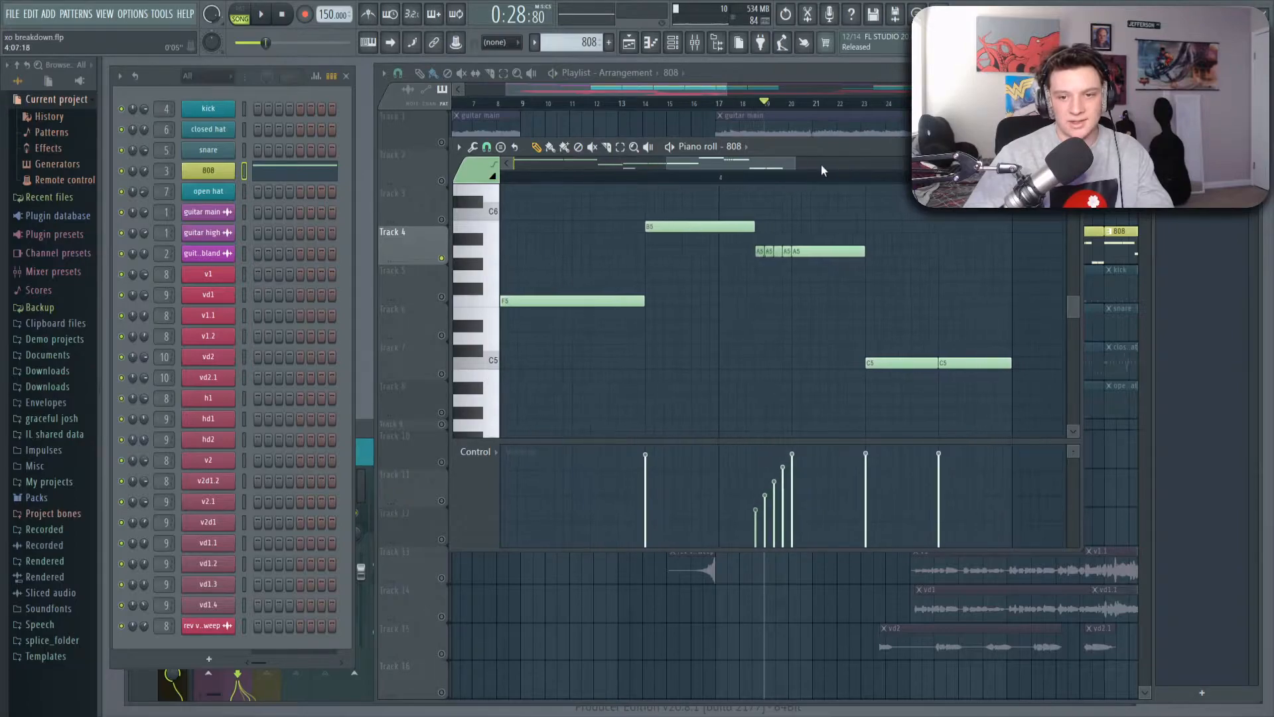
scroll(624, 259, "right", 2)
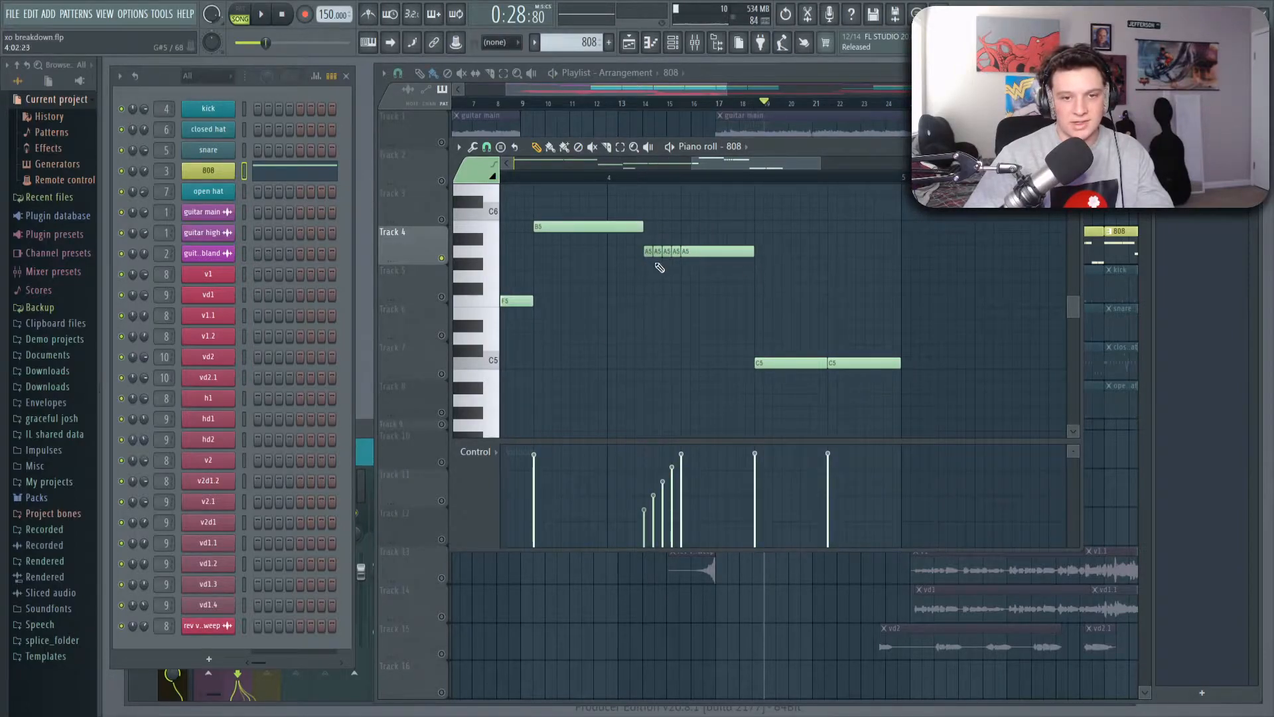
scroll(677, 179, "up", 3)
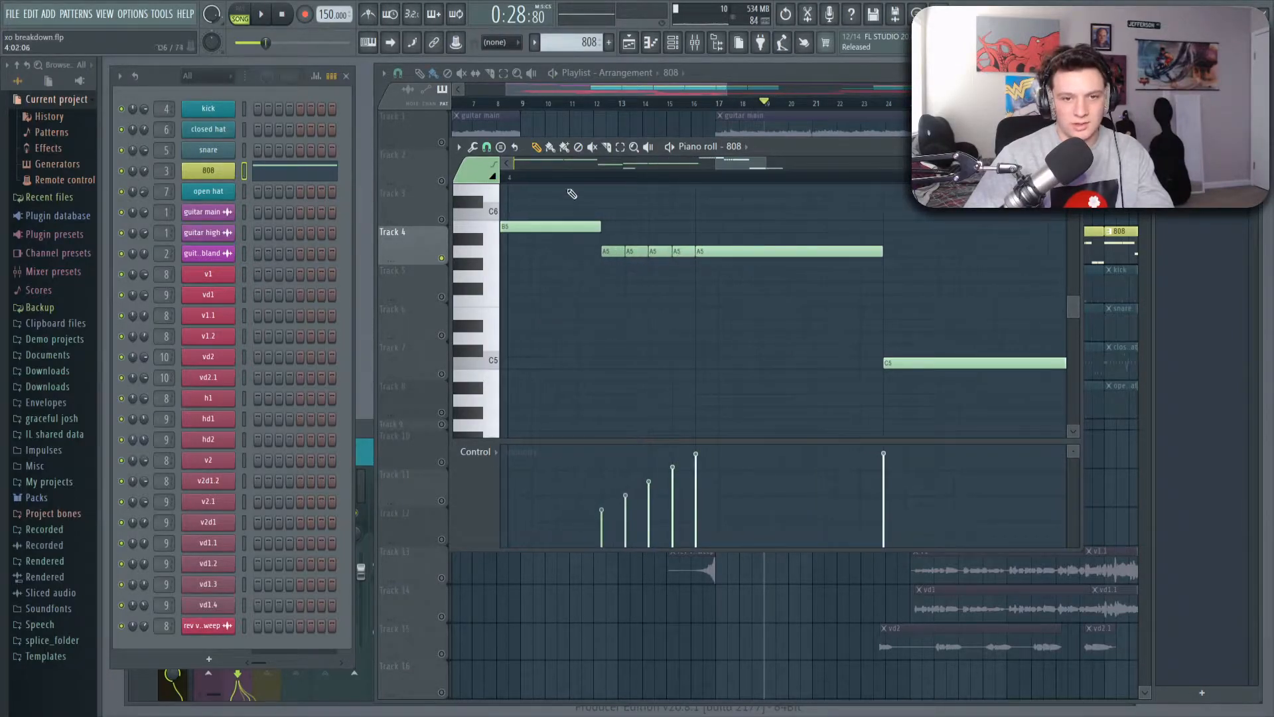
key("space")
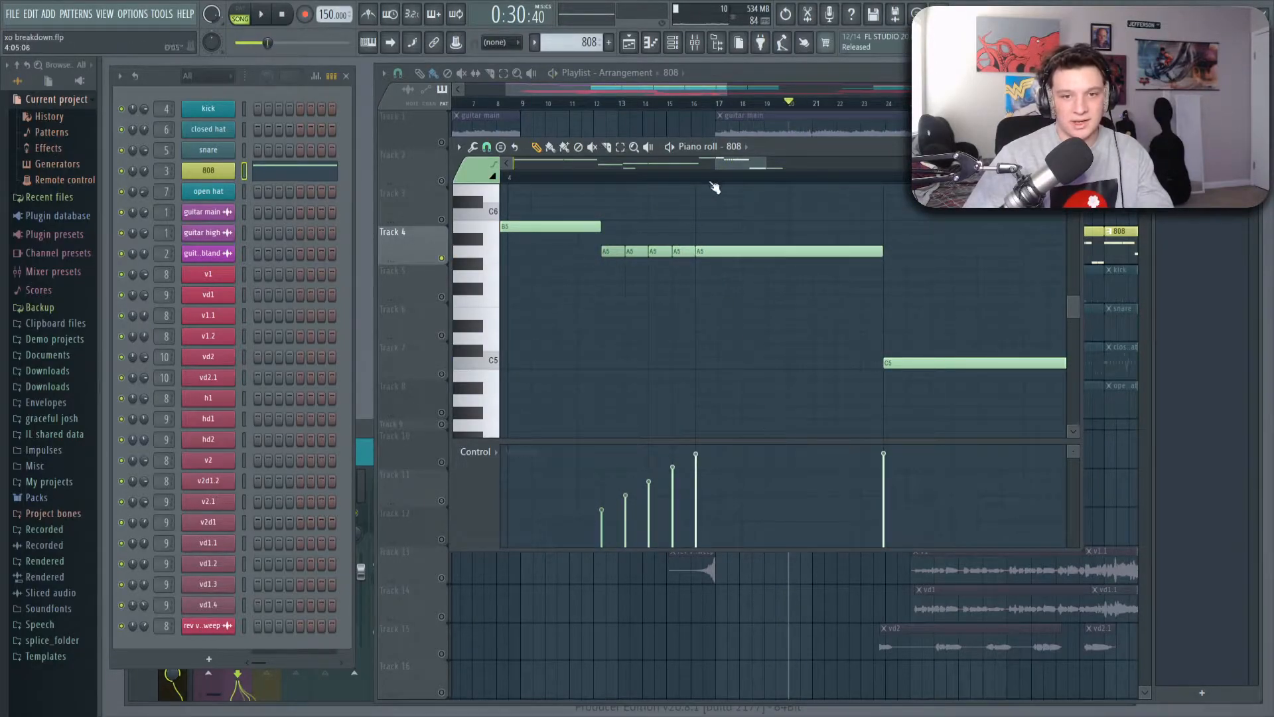
scroll(714, 183, "down", 5)
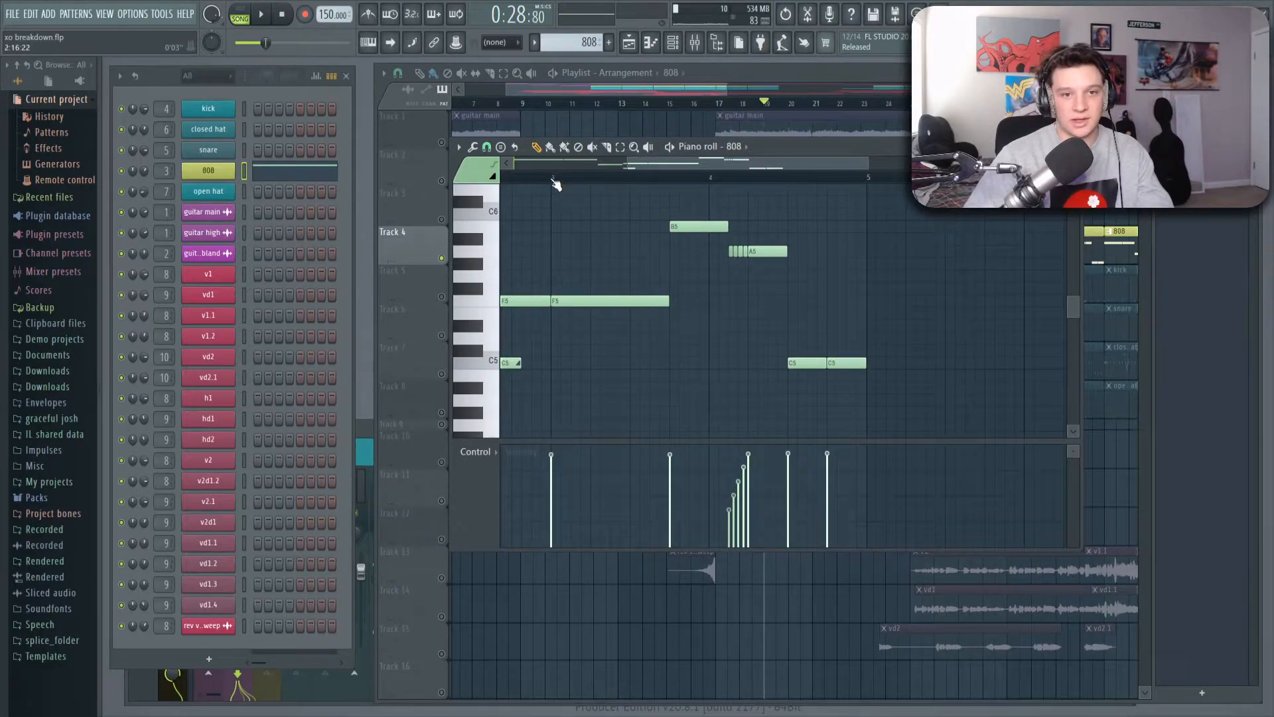
key("space")
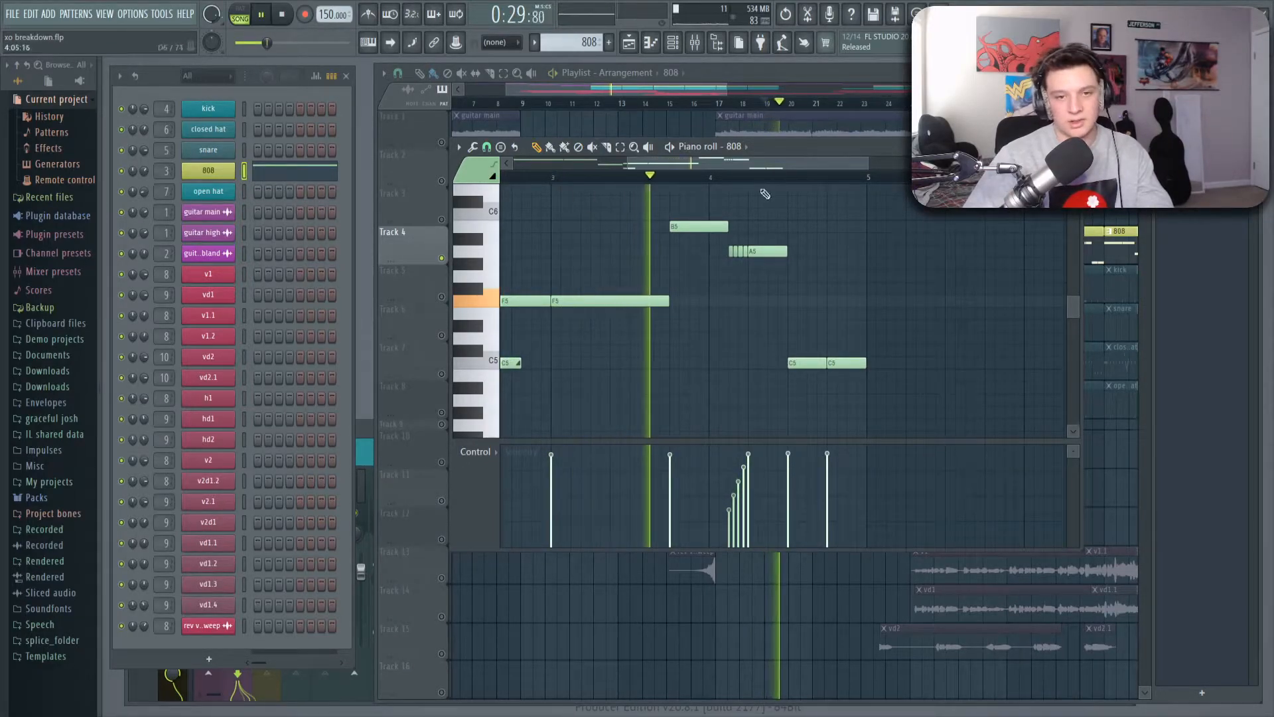
Close the 808 piano roll, unmute Tracks 5 and 6, and listen to the kick and snare with the 808
key("F7")
key("space")
left_click(449, 302)
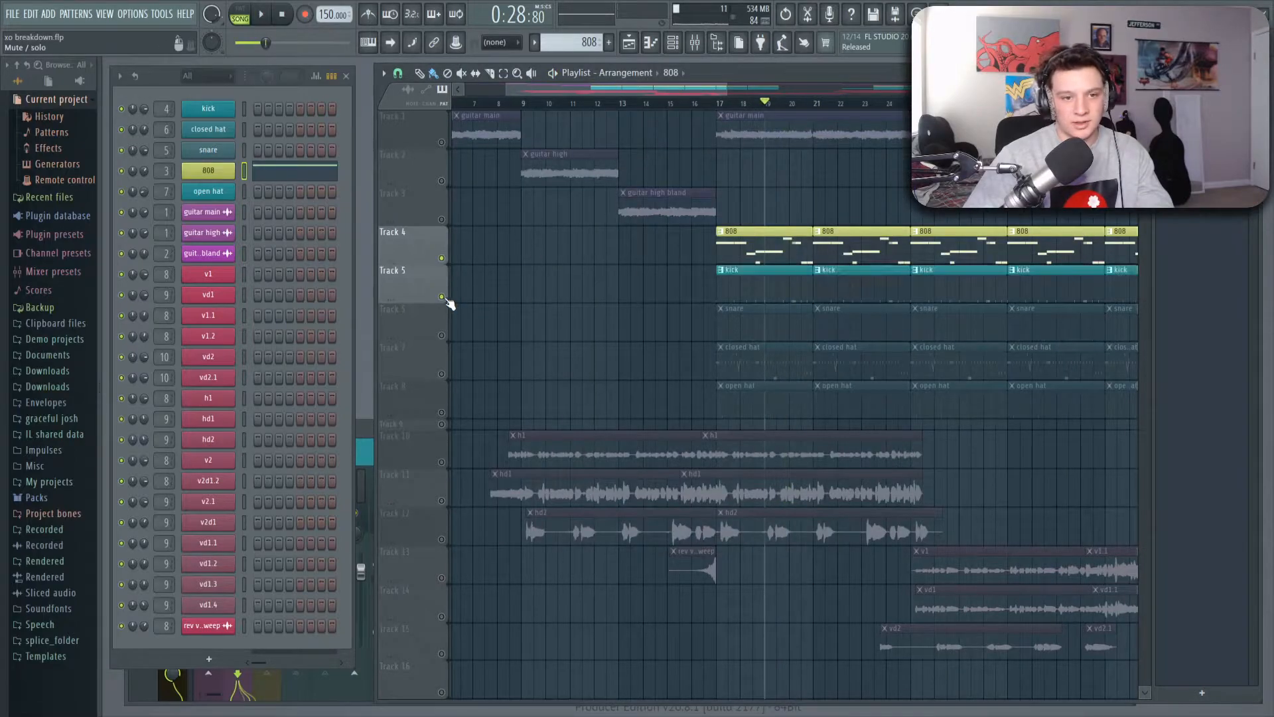
left_click(436, 336)
key("space")
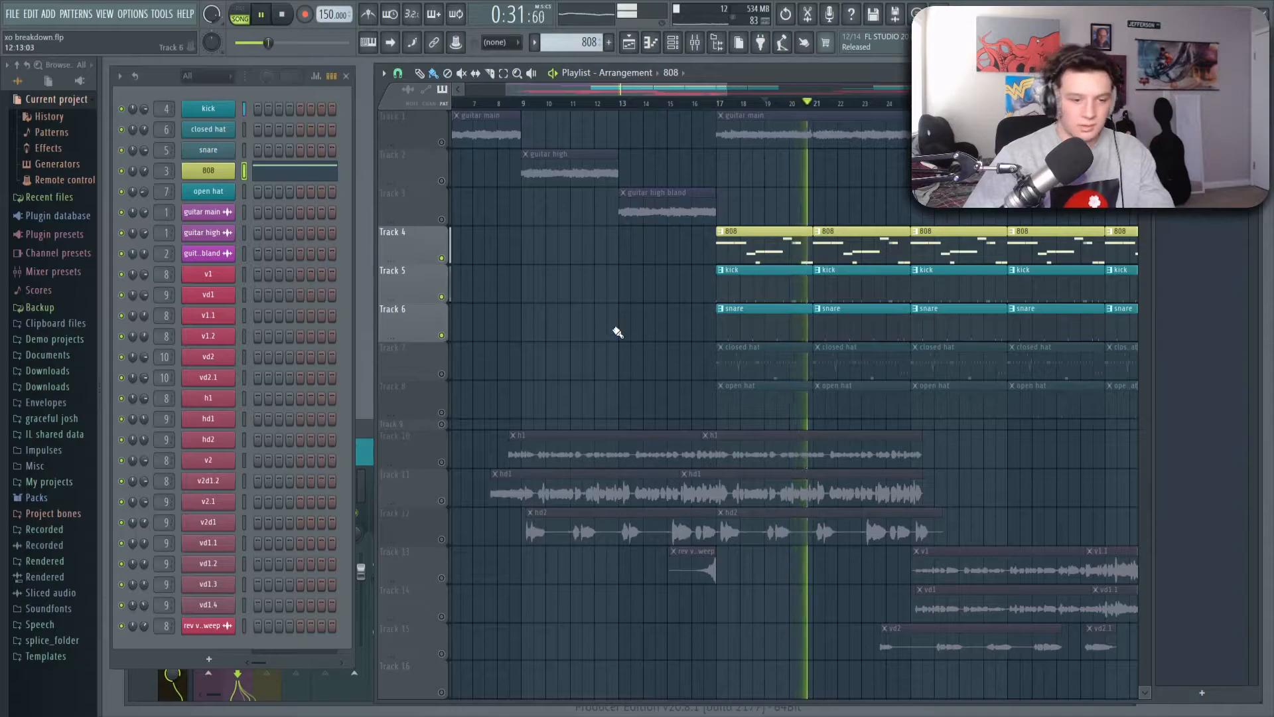
key("space")
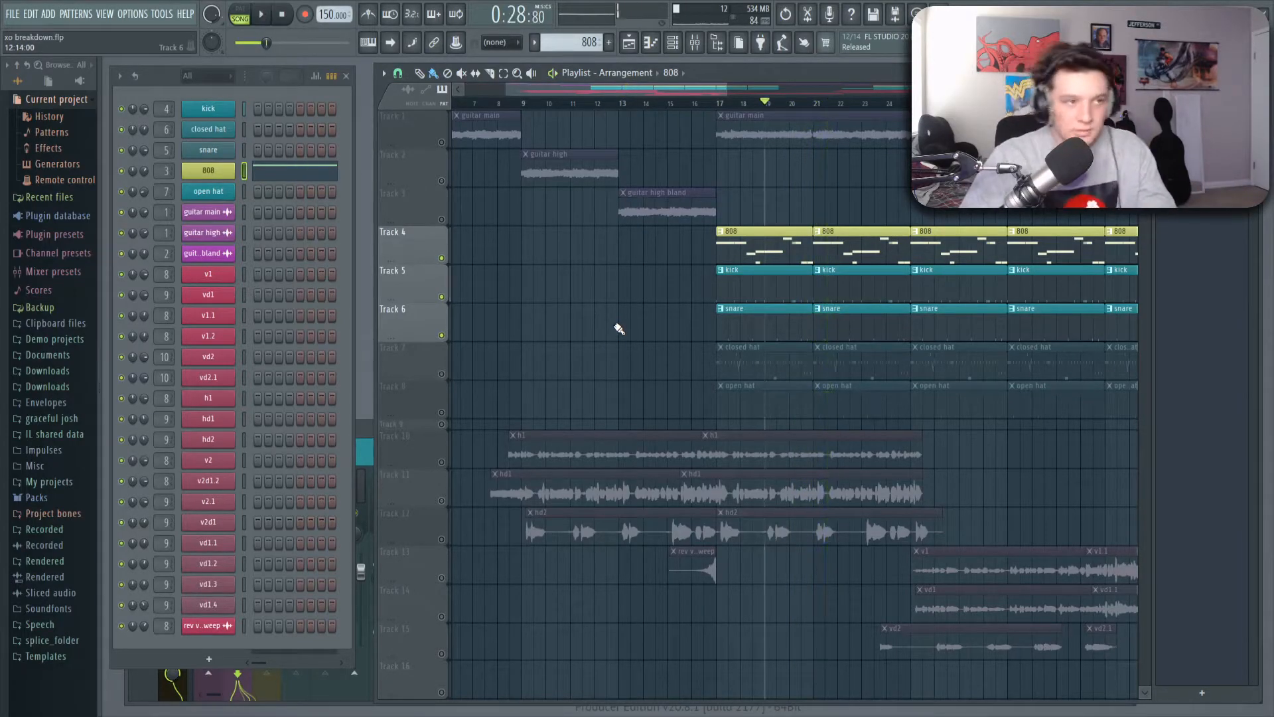
Open the kick pattern in the piano roll and play it from bar 17 with the 808 track muted
scroll(470, 334, "right", 5)
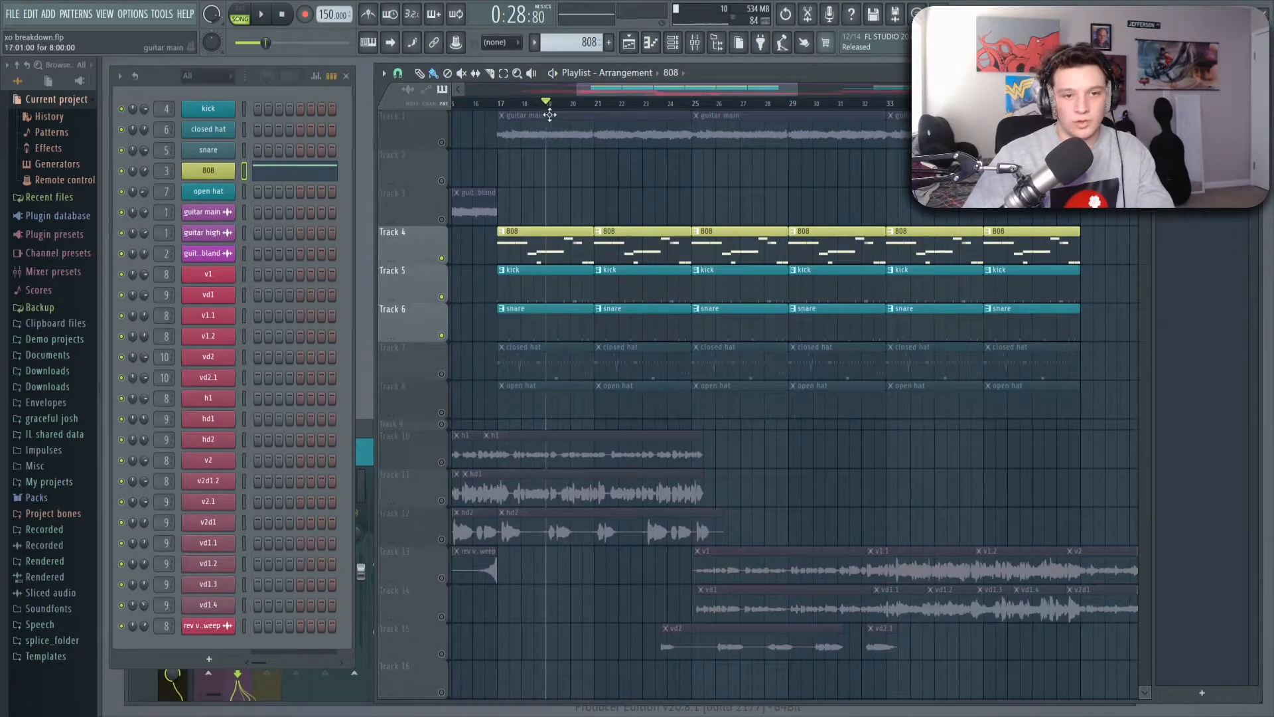
scroll(546, 108, "up", 3)
left_click_drag(546, 108, 680, 103)
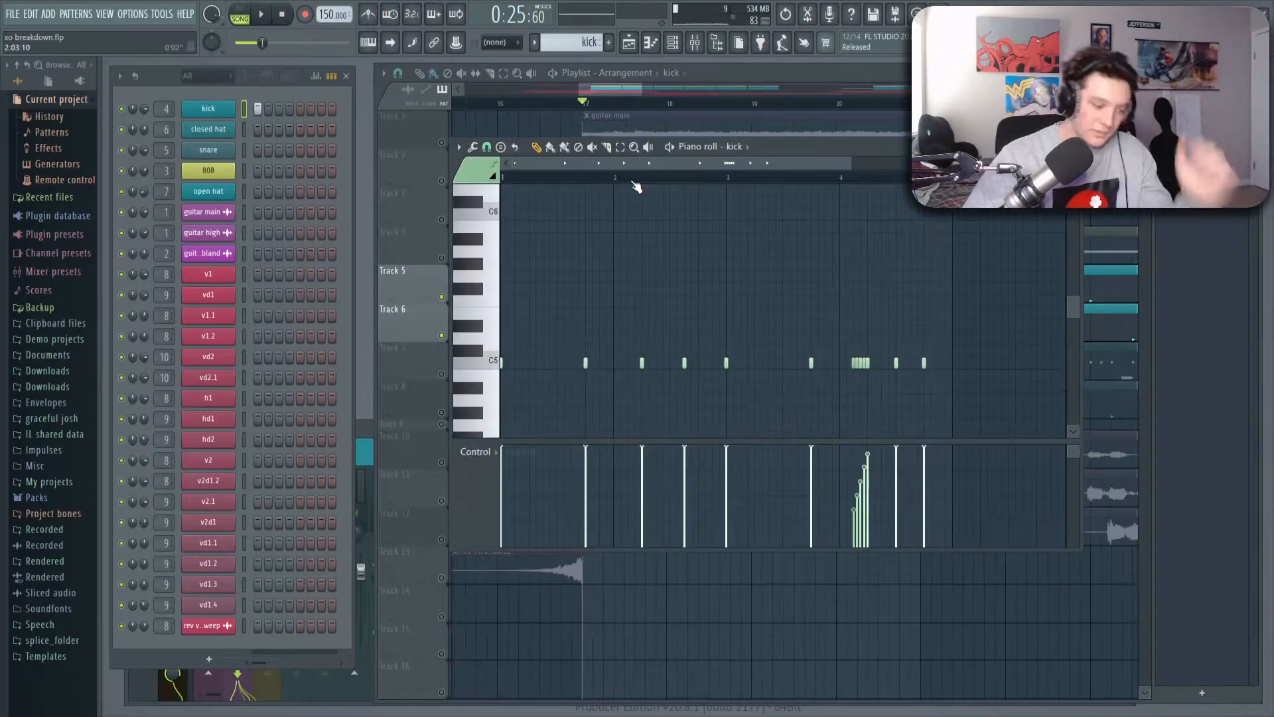
scroll(617, 182, "down", 5)
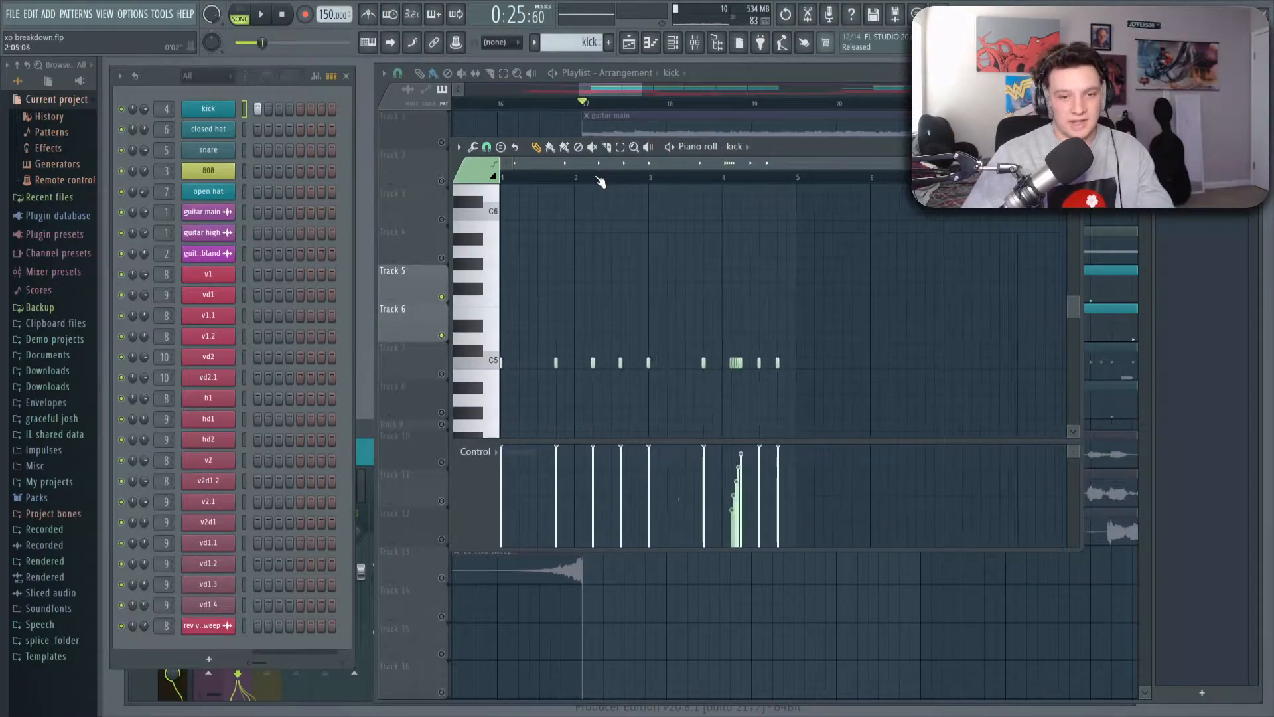
key("space")
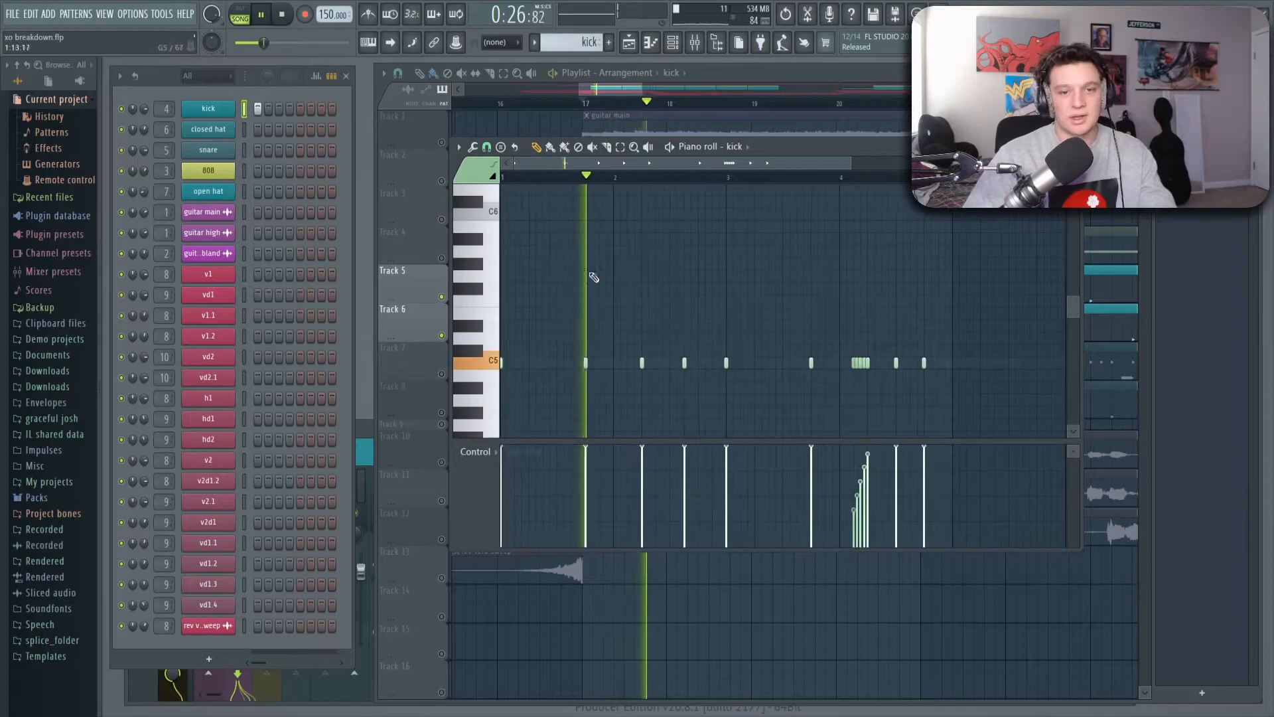
Switch to the snare pattern in the piano roll and review its note placement during playback
key("F7")
double_click(631, 328)
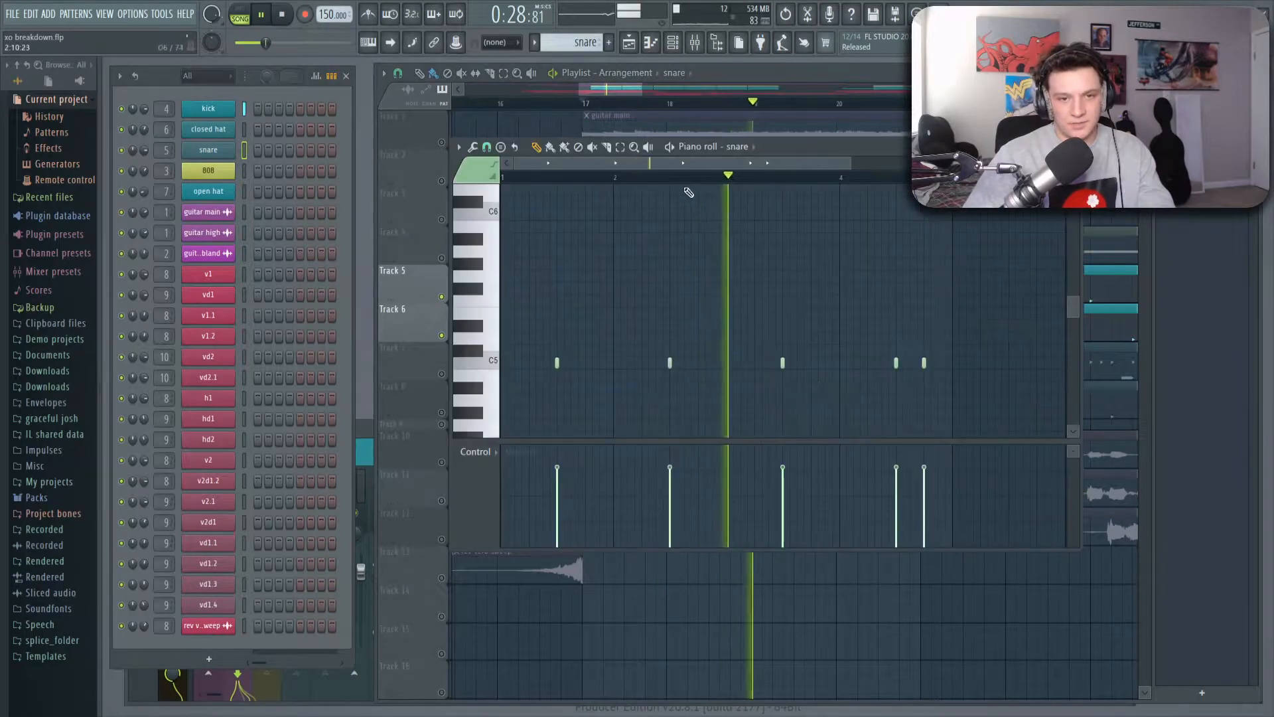
scroll(692, 173, "up", 3)
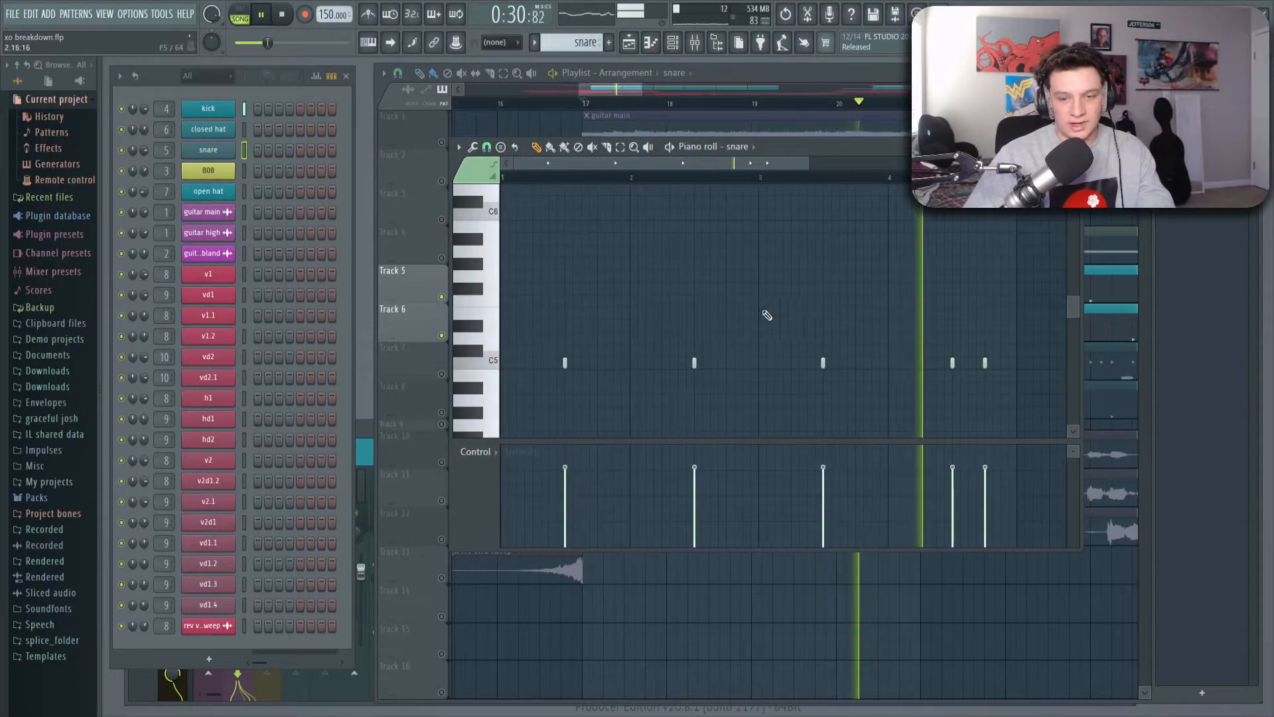
key("space")
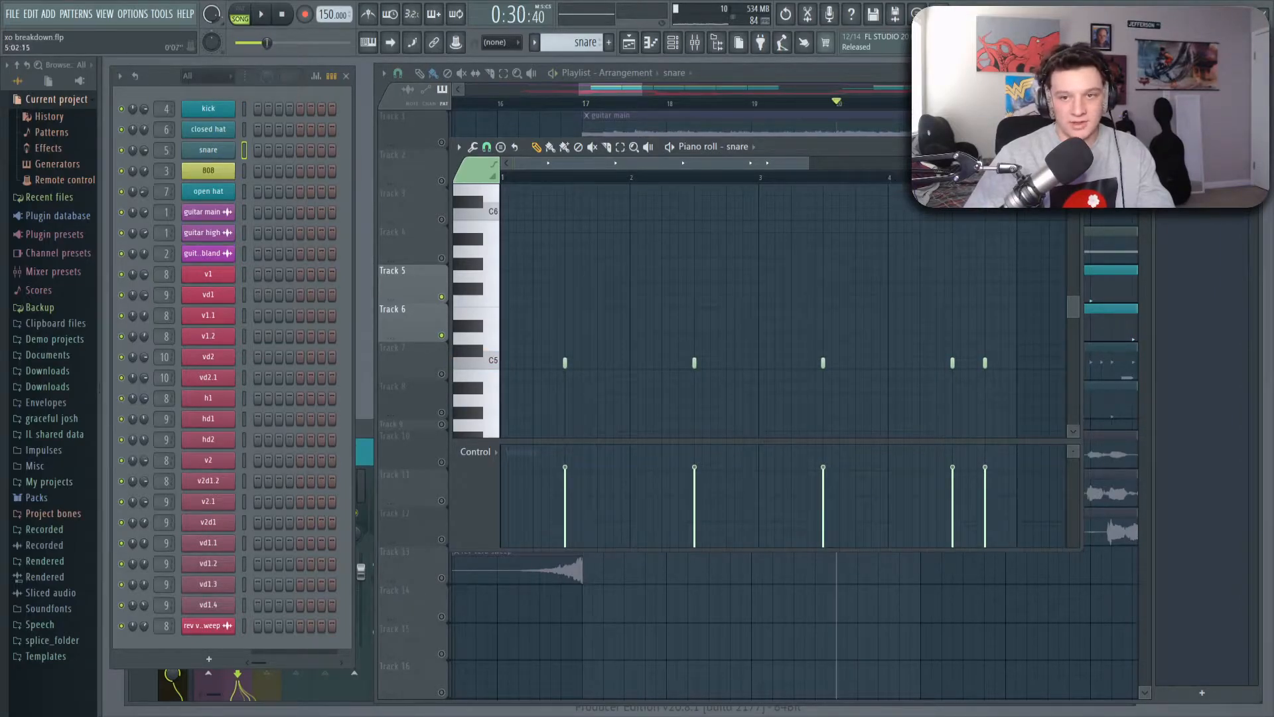
Examine the last snare hits in bar 4 of the pattern, replay them from bar 20, and close the piano roll
scroll(1032, 176, "up", 4)
key("space")
key("space")
key("space")
scroll(876, 164, "up", 1)
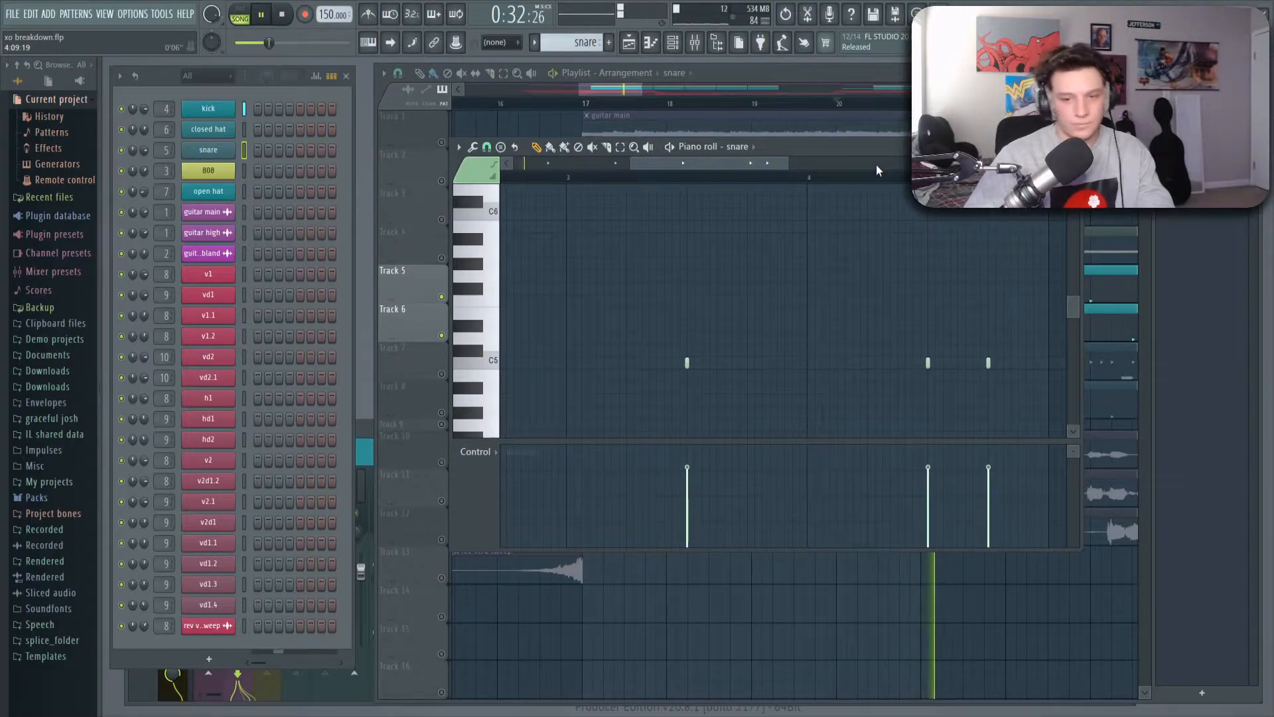
key("space")
key("F7")
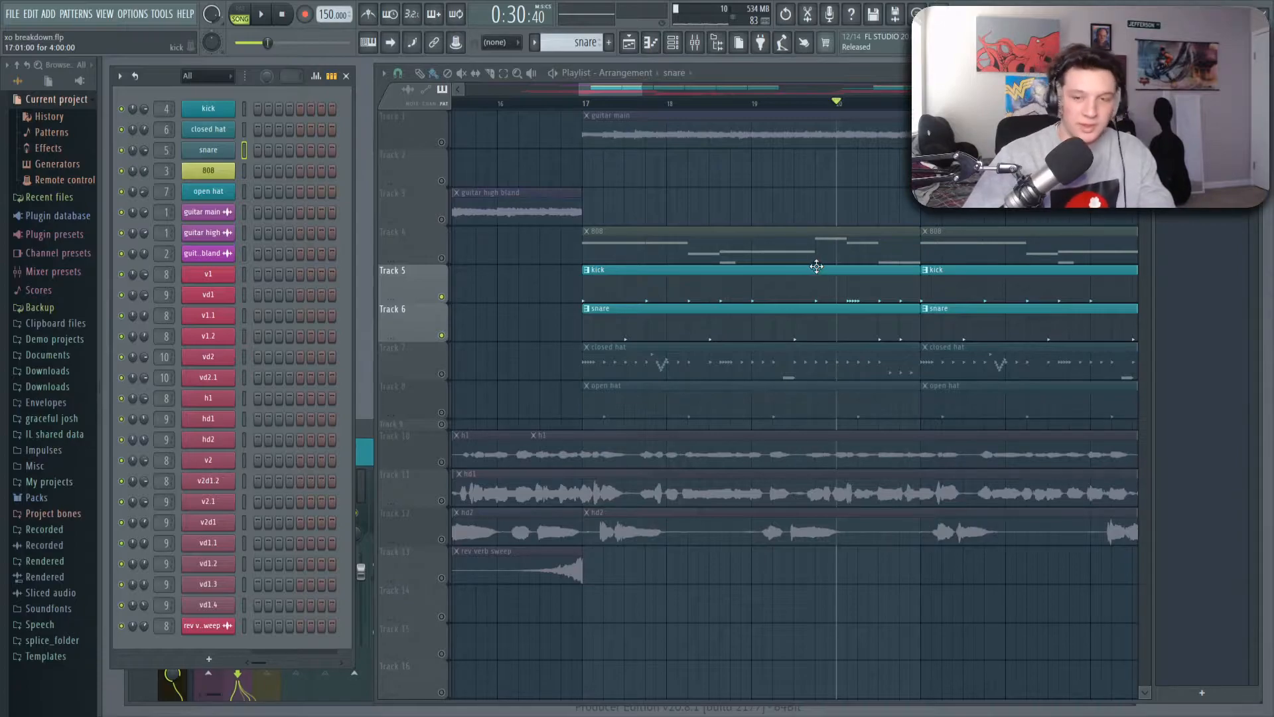
Solo Track 7, set the playback start to bar 17, and open the closed hat pattern in the piano roll
scroll(867, 103, "down", 3)
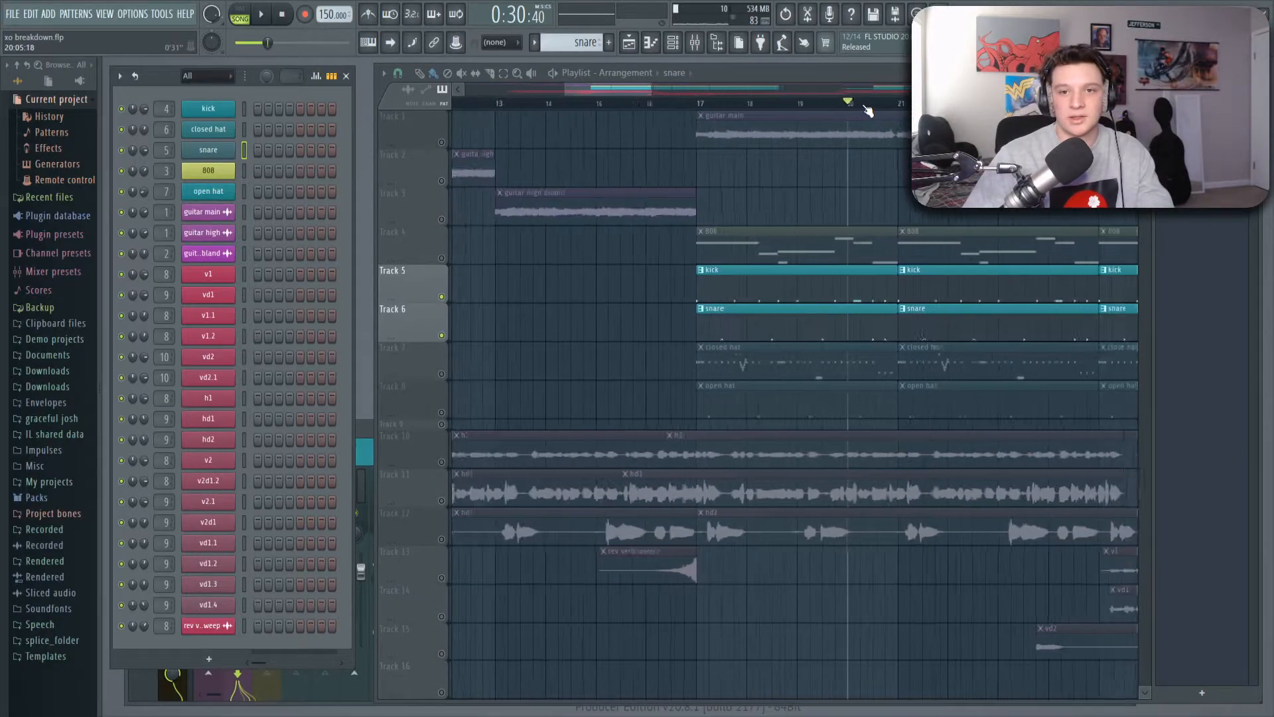
left_click_drag(868, 213, 788, 250)
right_click(441, 373)
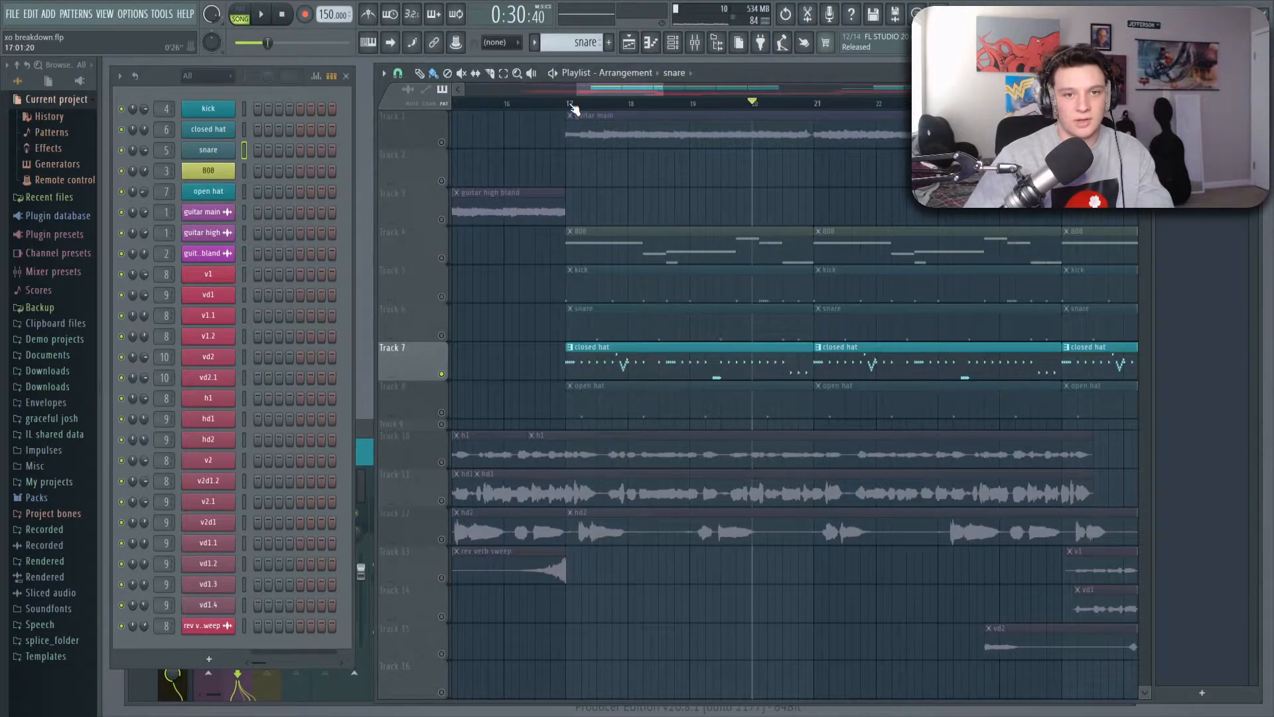
double_click(609, 351)
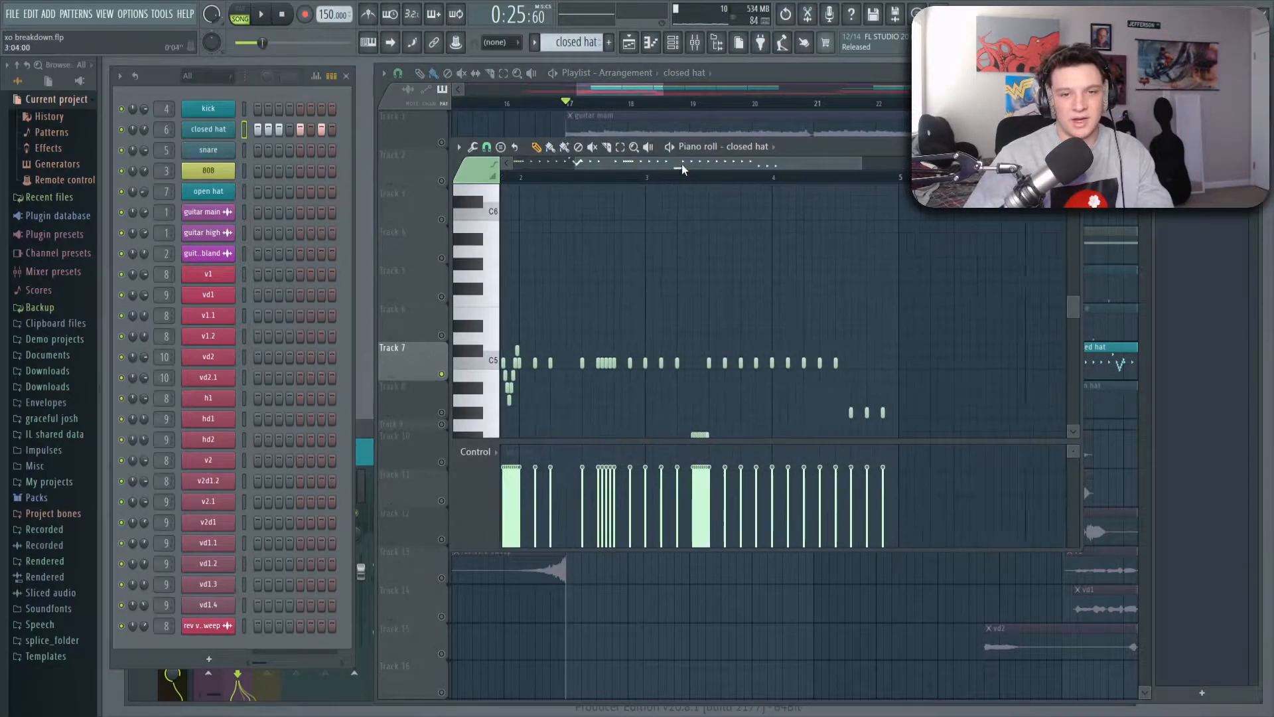
Examine the opening notes and pitched rolls of the closed hat pattern and listen to it from bar 17
scroll(544, 189, "up", 3)
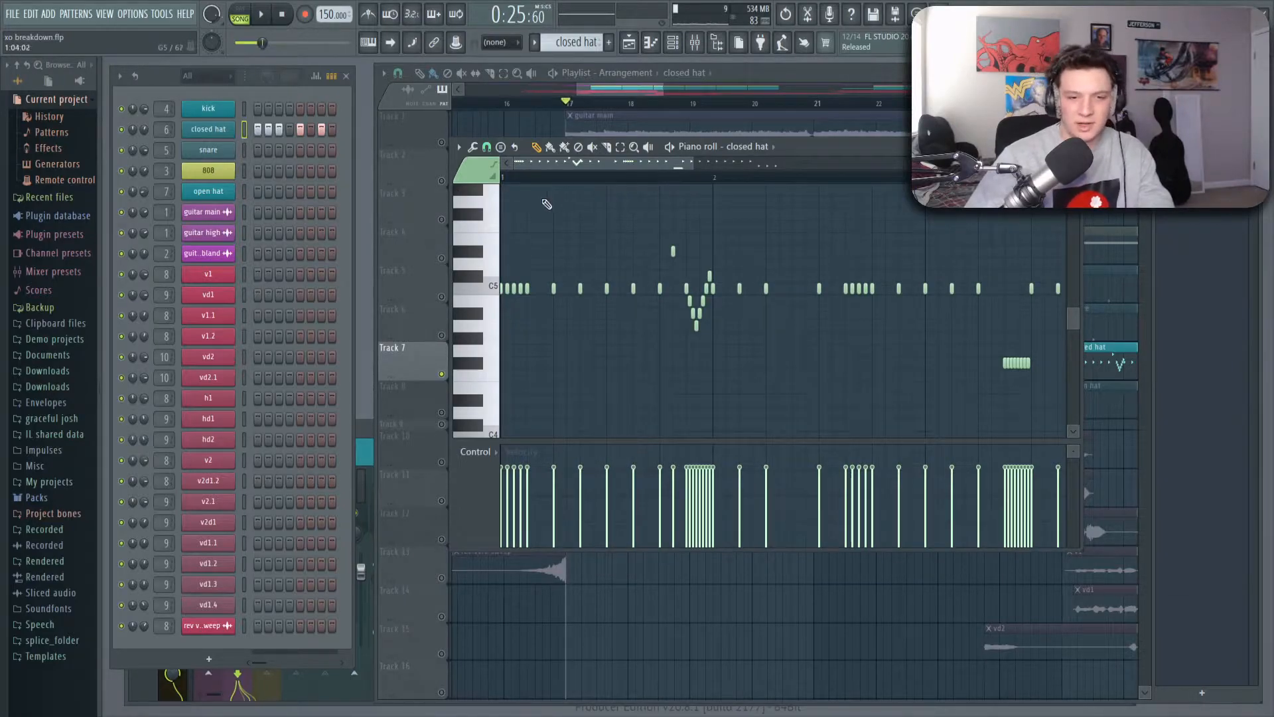
scroll(543, 202, "up", 4)
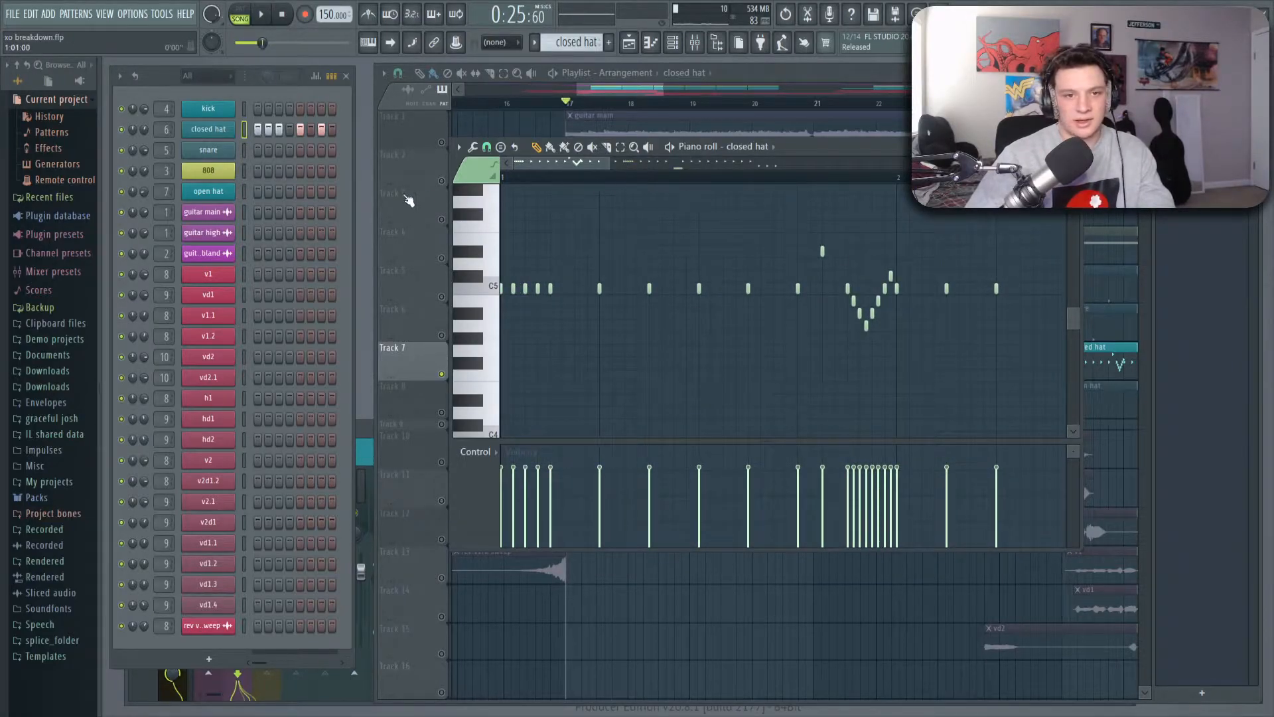
key("space")
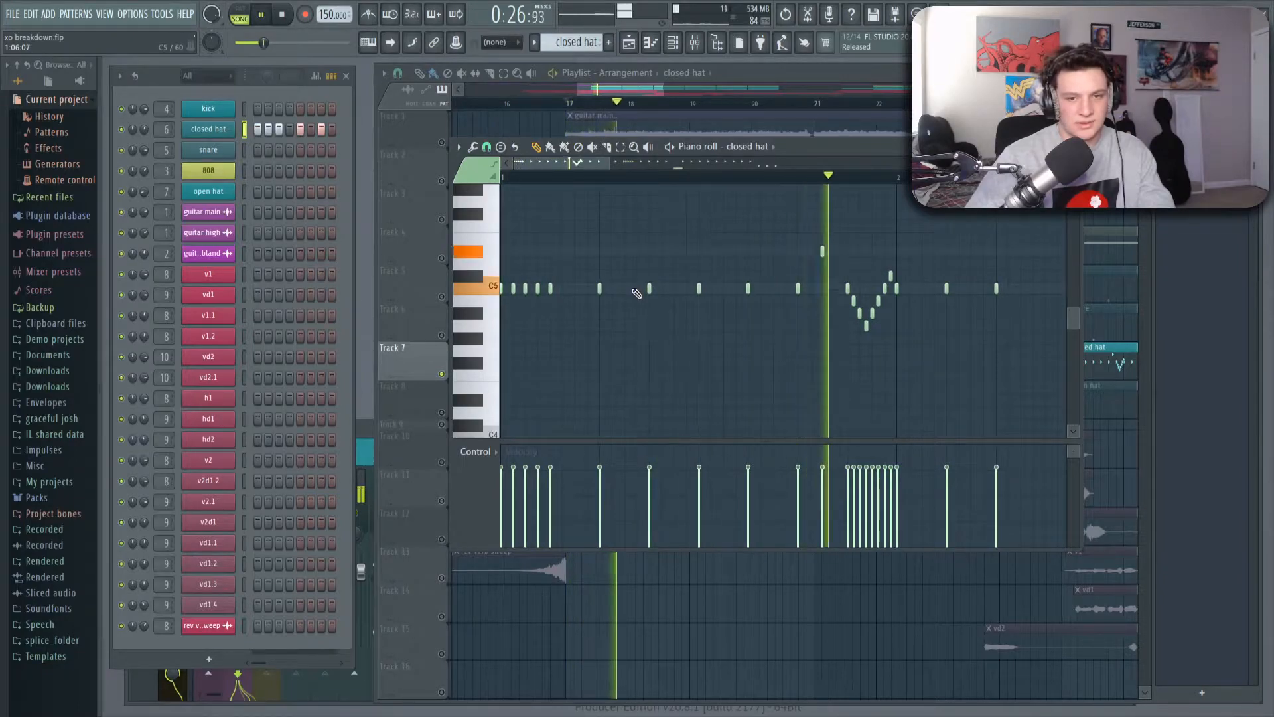
scroll(705, 188, "down", 5)
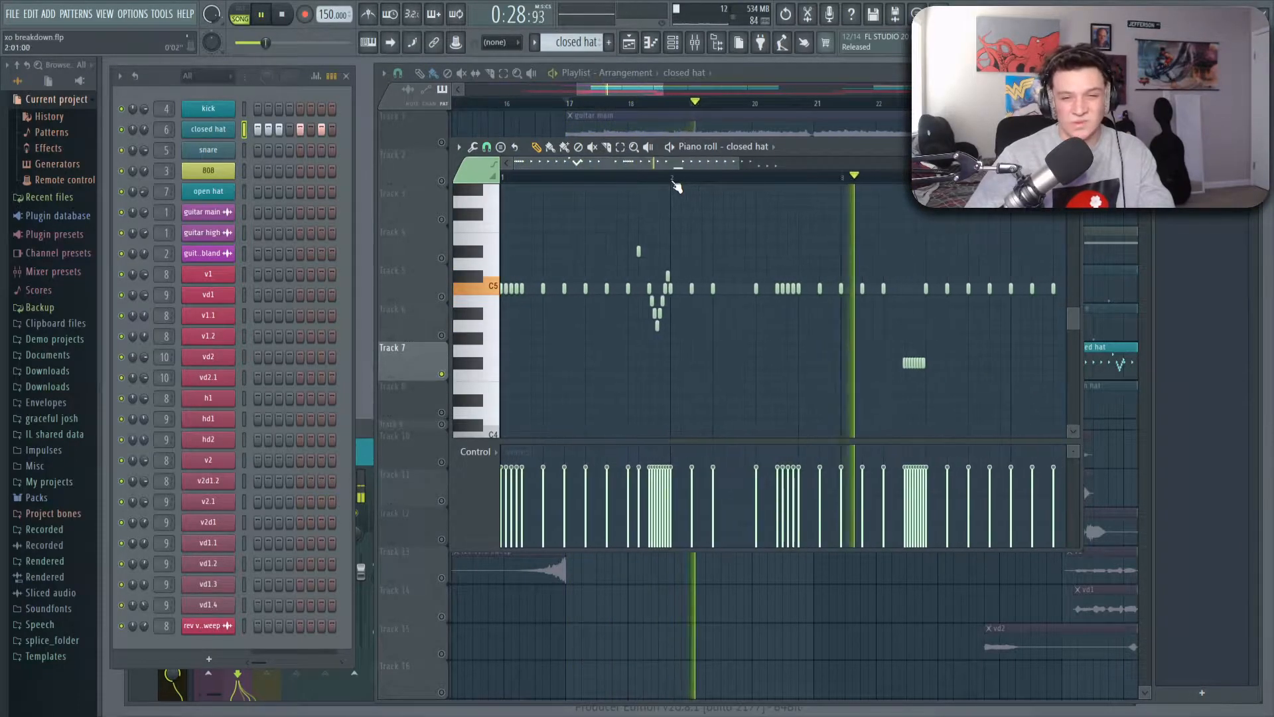
scroll(676, 186, "down", 3)
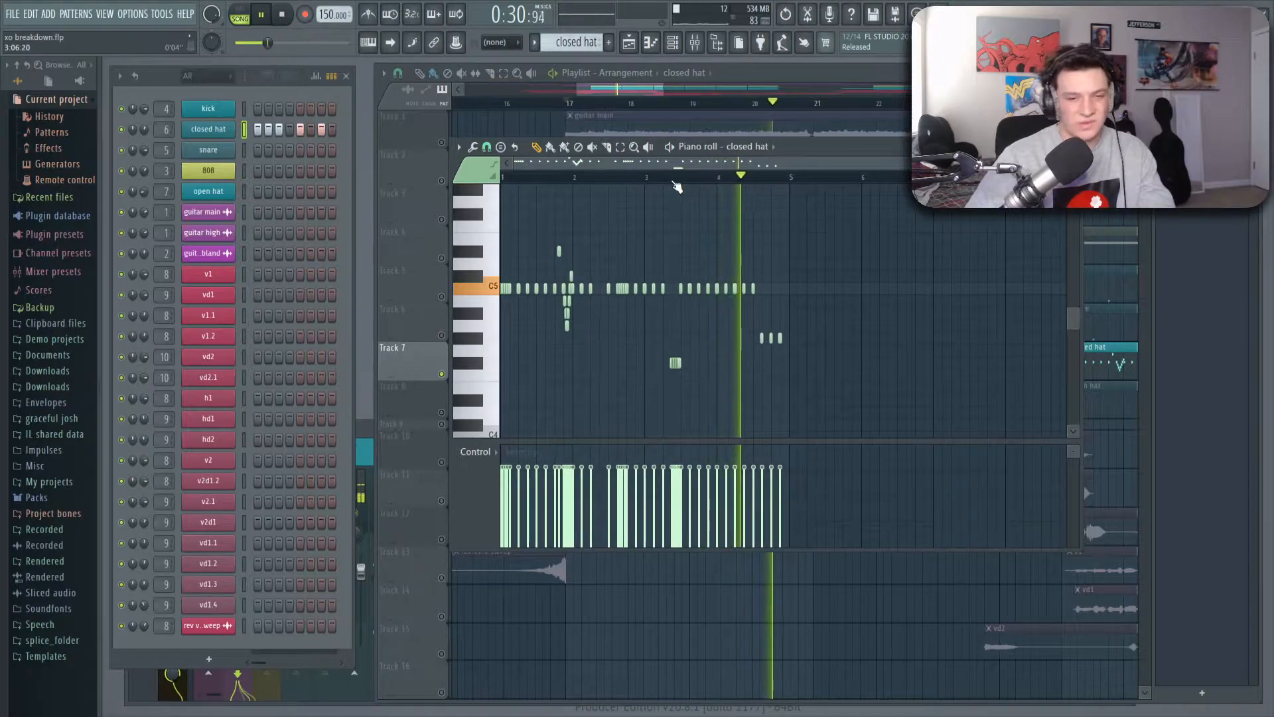
key("space")
Replay the closed hat pattern and take a closer look at the C5 rolls and V-shaped pitch run in bars 1 and 2
scroll(570, 180, "up", 2)
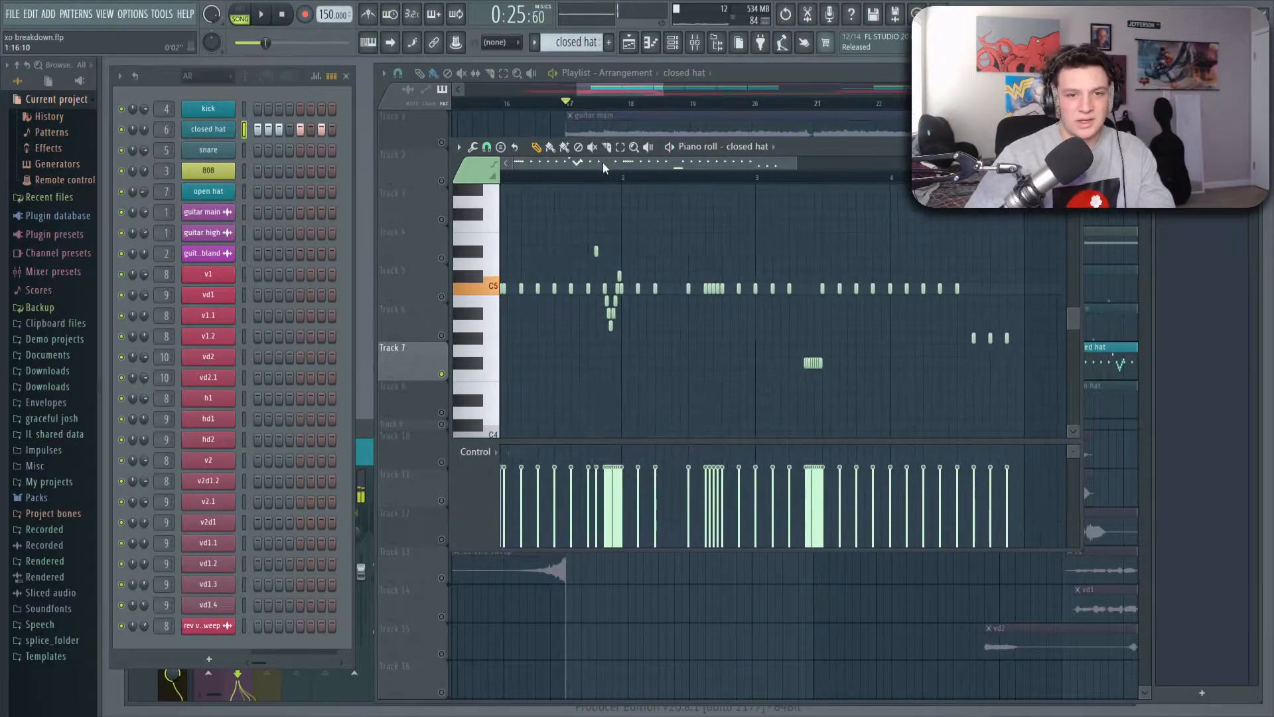
scroll(591, 184, "up", 4)
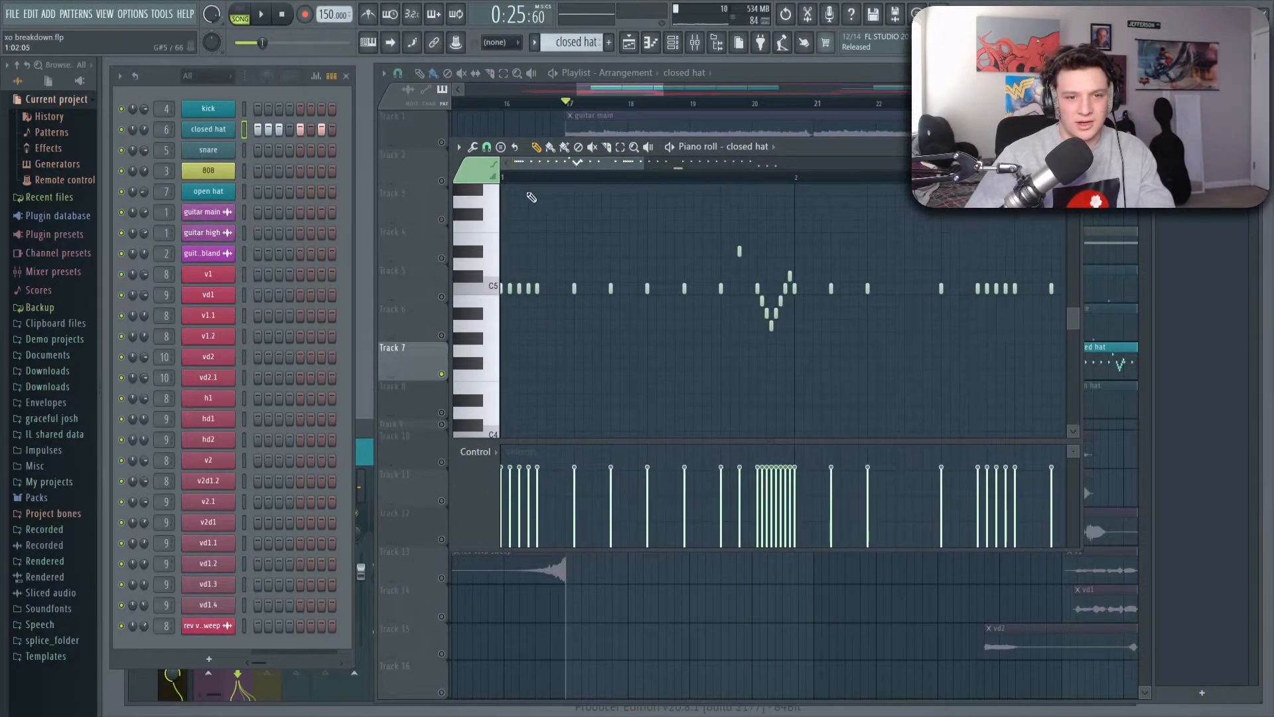
key("space")
key("space")
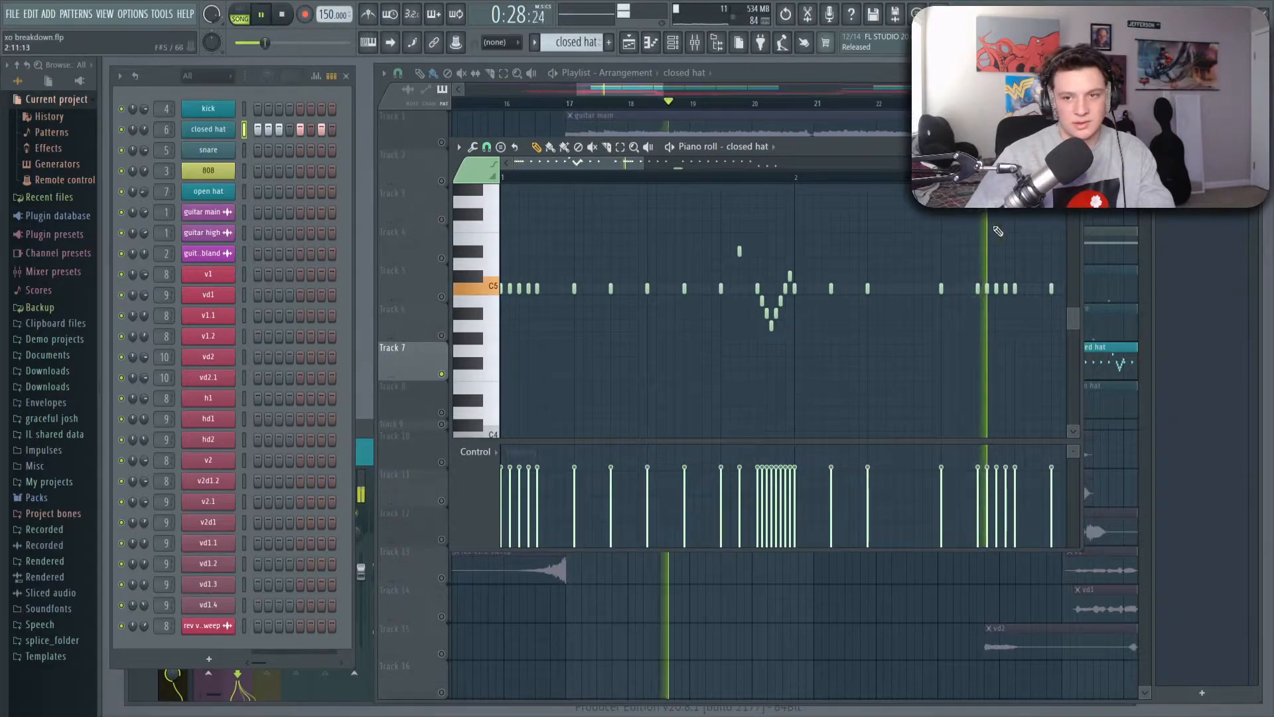
scroll(666, 182, "down", 2)
scroll(723, 166, "up", 2)
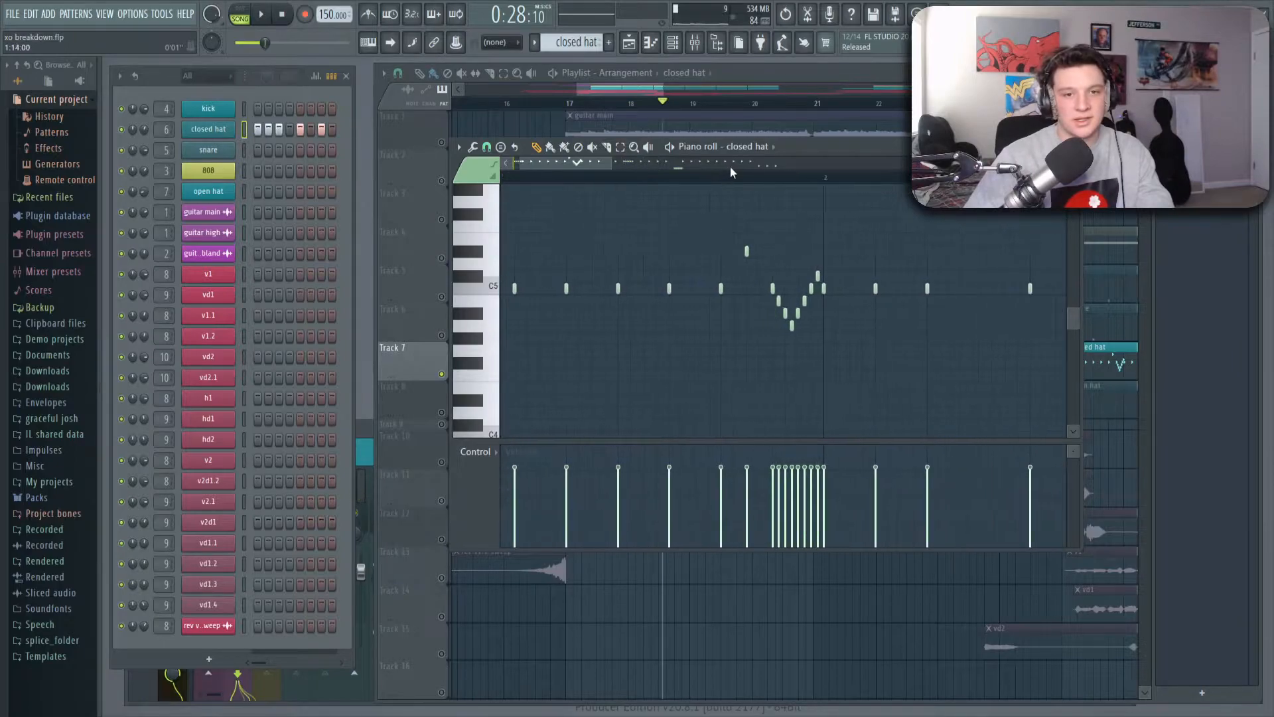
Examine the pitched V-shaped run and the surrounding C5 notes in bars 1 and 2 of the closed hat pattern, replaying that section
scroll(730, 166, "down", 2)
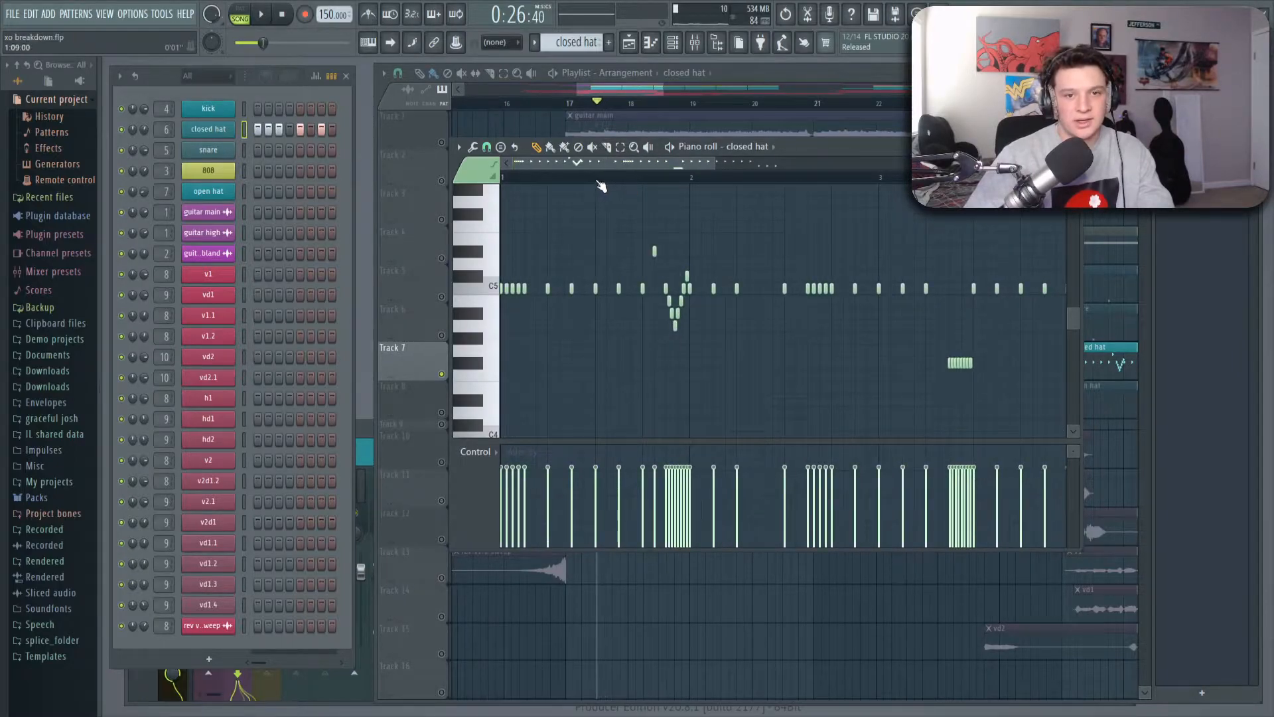
scroll(719, 165, "up", 3)
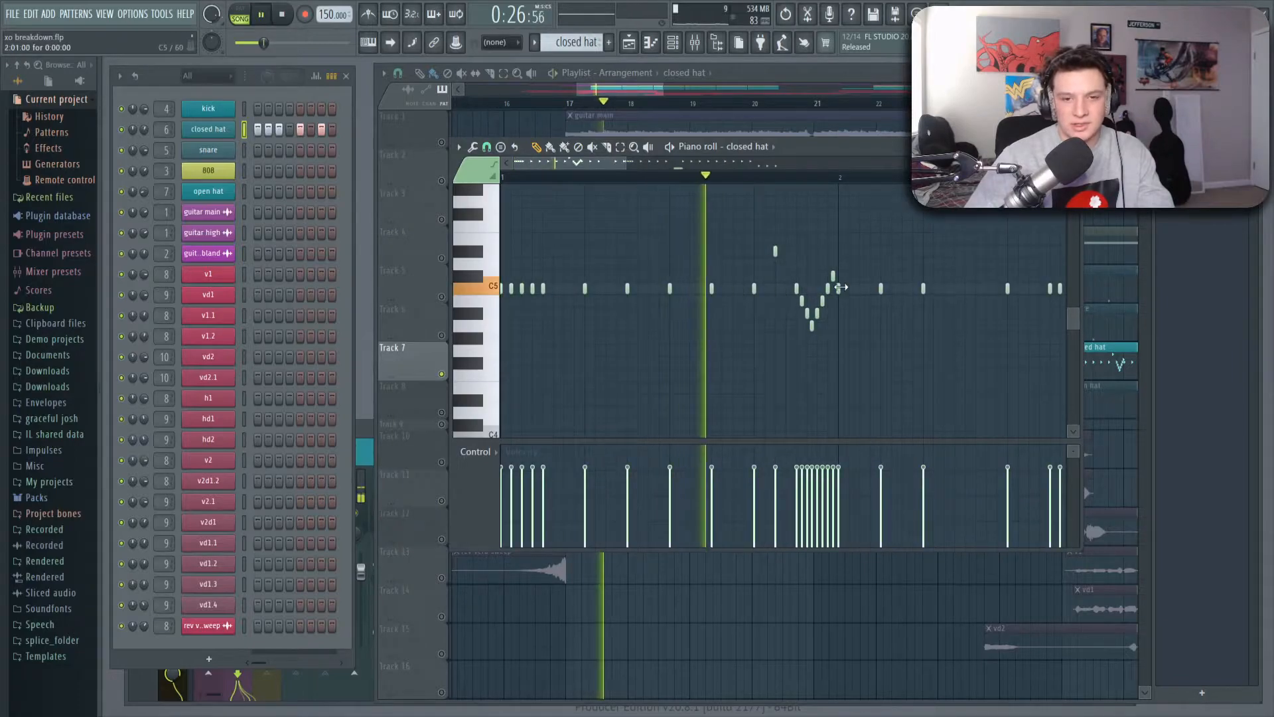
scroll(802, 191, "down", 3)
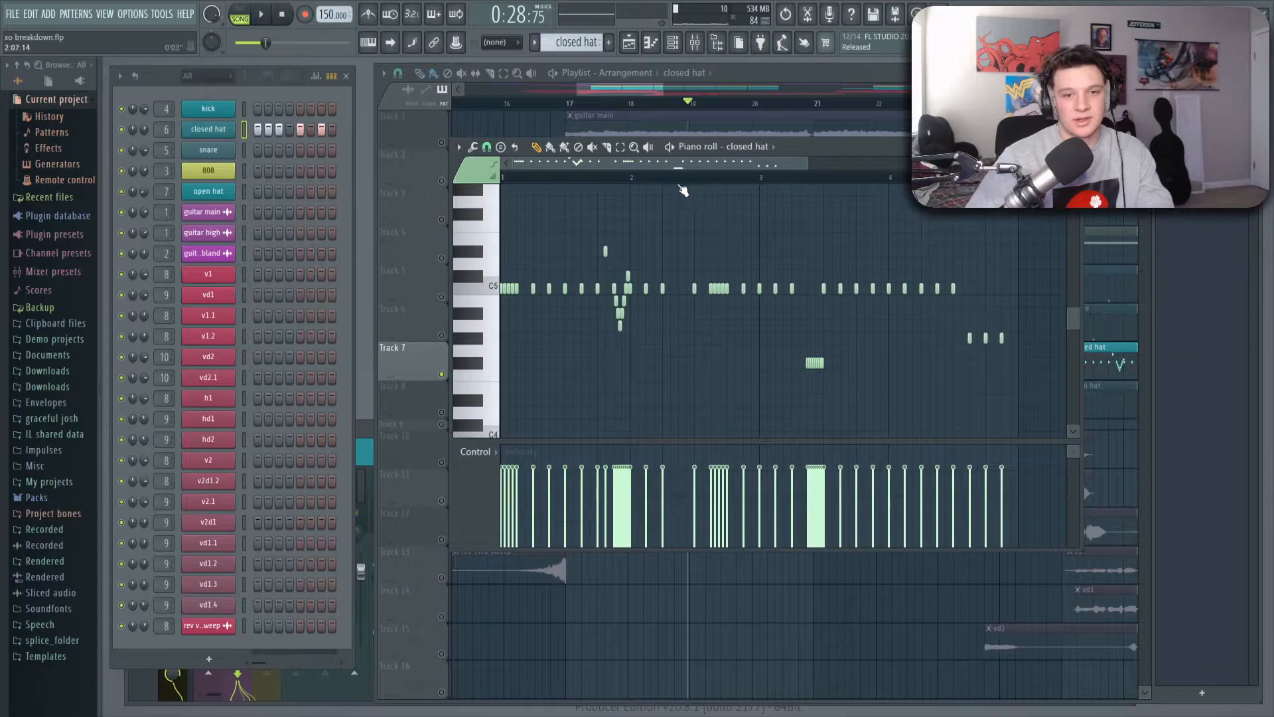
scroll(700, 191, "up", 8)
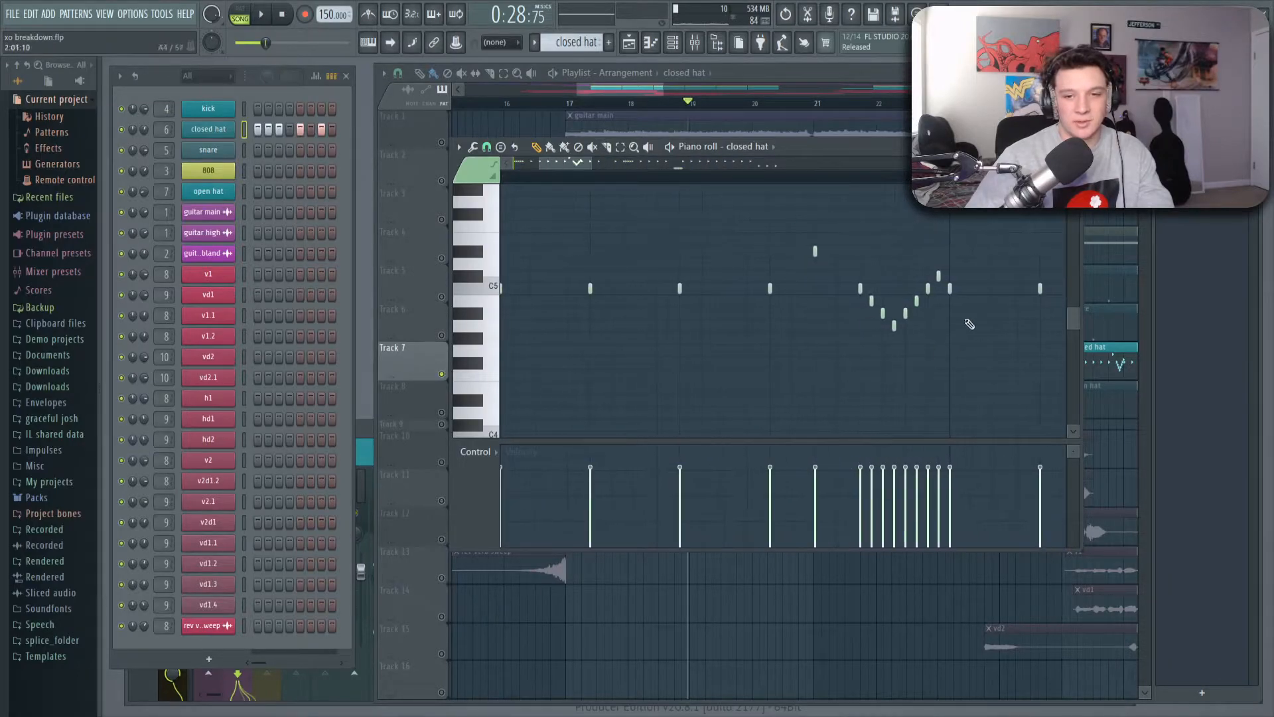
scroll(836, 188, "down", 4)
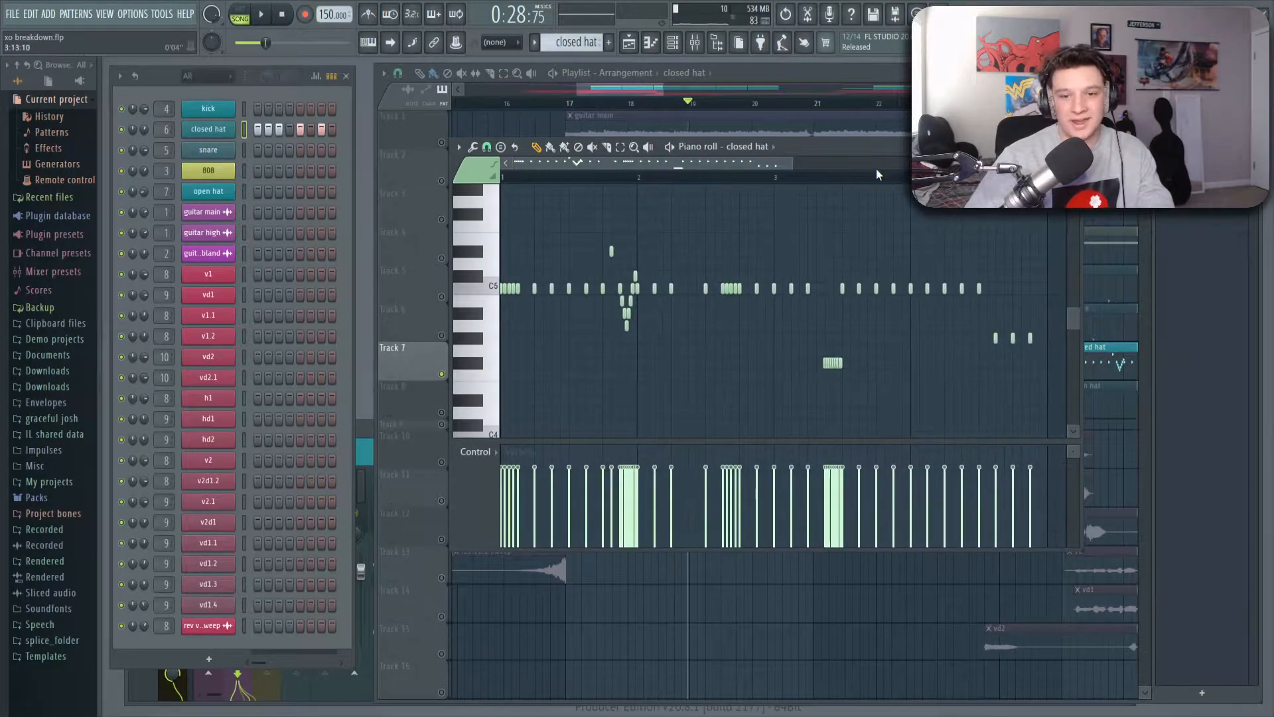
Take a closer look at the low-pitched roll in bar 3 of the closed hat pattern and listen to it
scroll(873, 186, "up", 2)
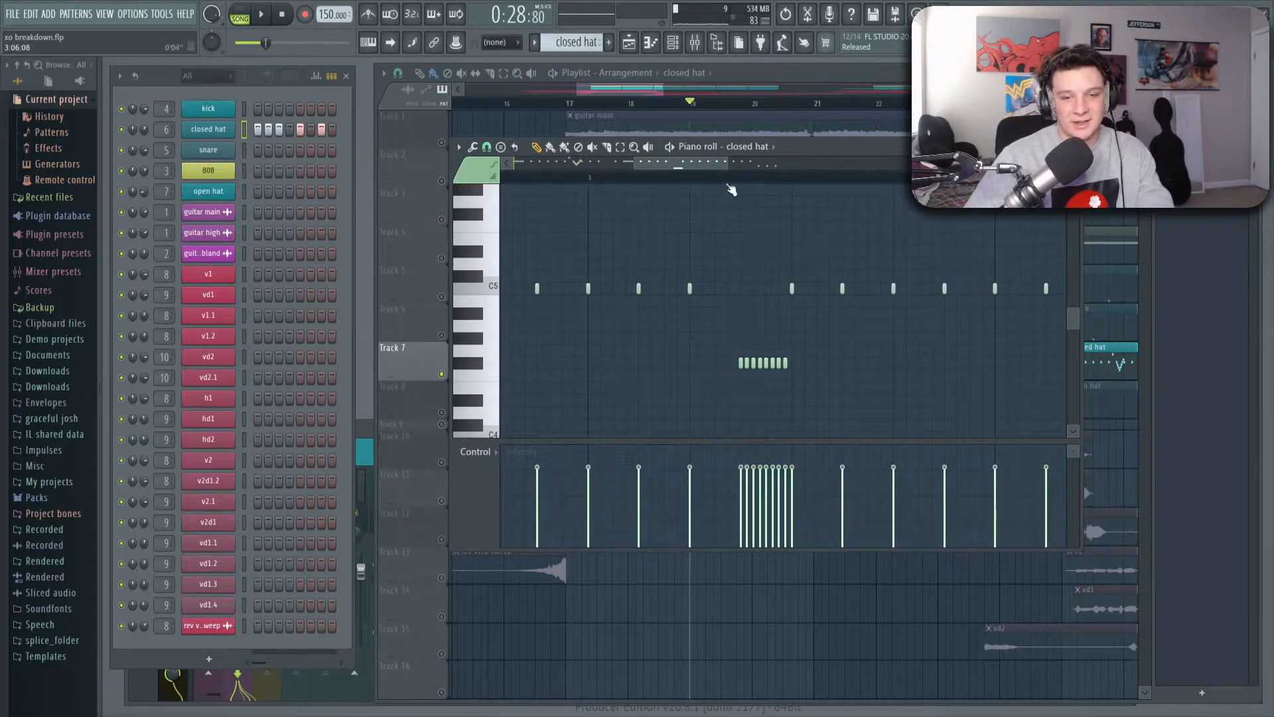
scroll(743, 188, "up", 2)
key("space")
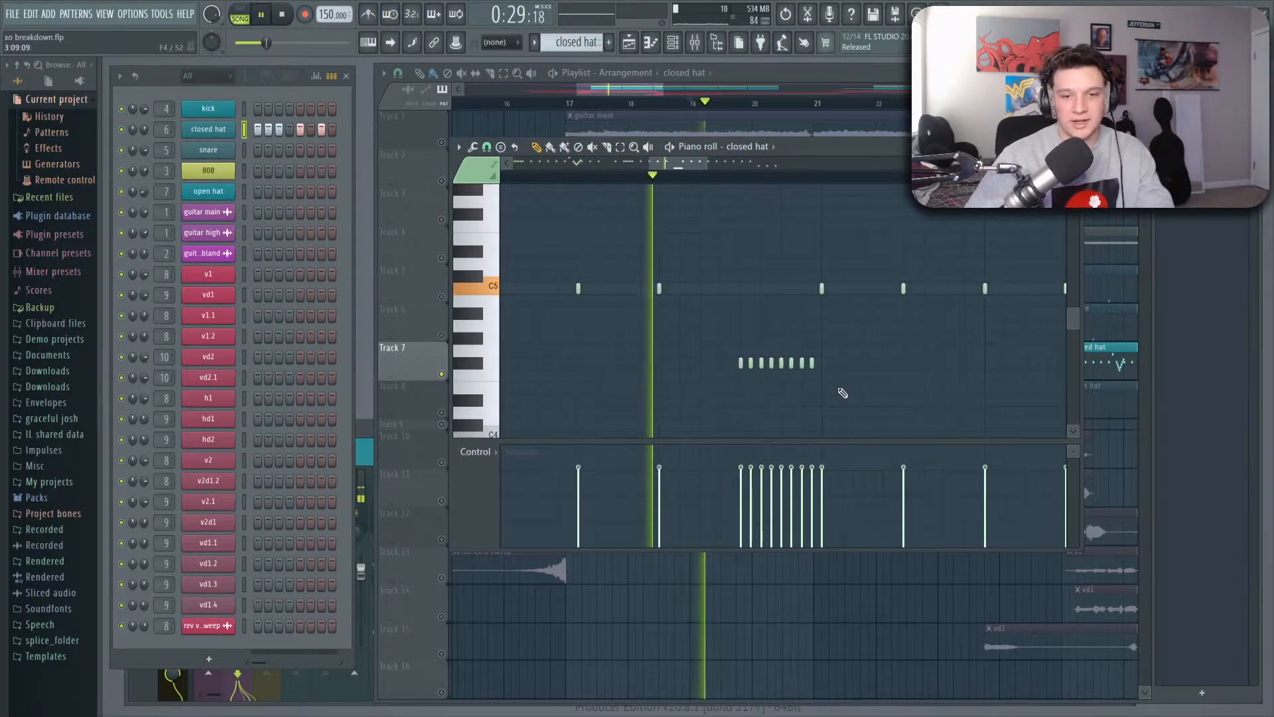
key("space")
scroll(822, 183, "down", 4)
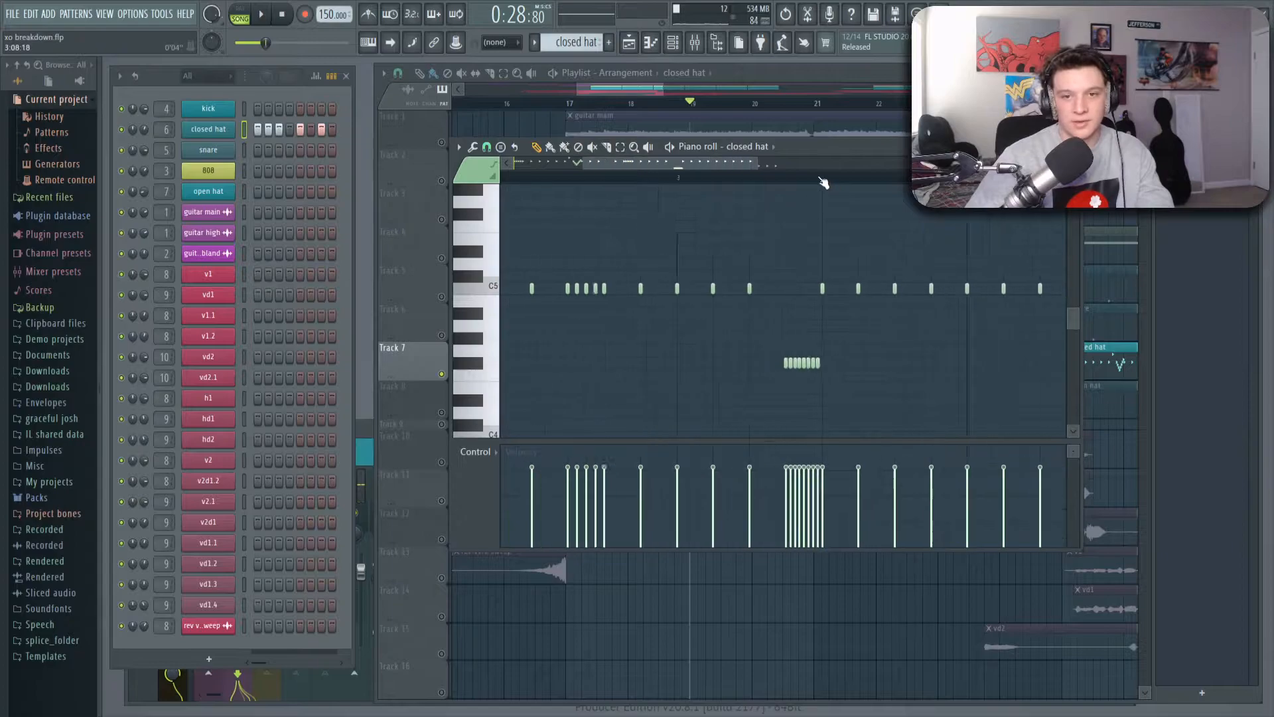
Examine the lower-pitched last three hats in bar 4, listen to them from the start of that bar, and close the piano roll
scroll(723, 188, "up", 3)
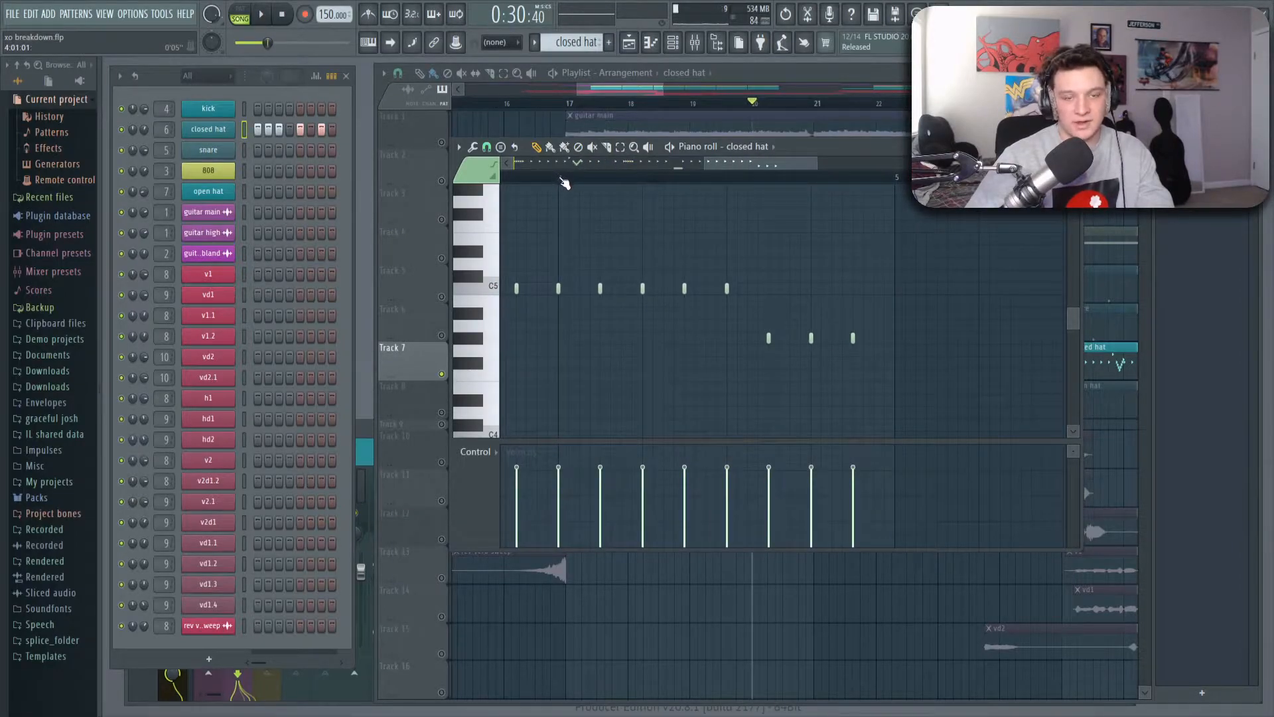
key("space")
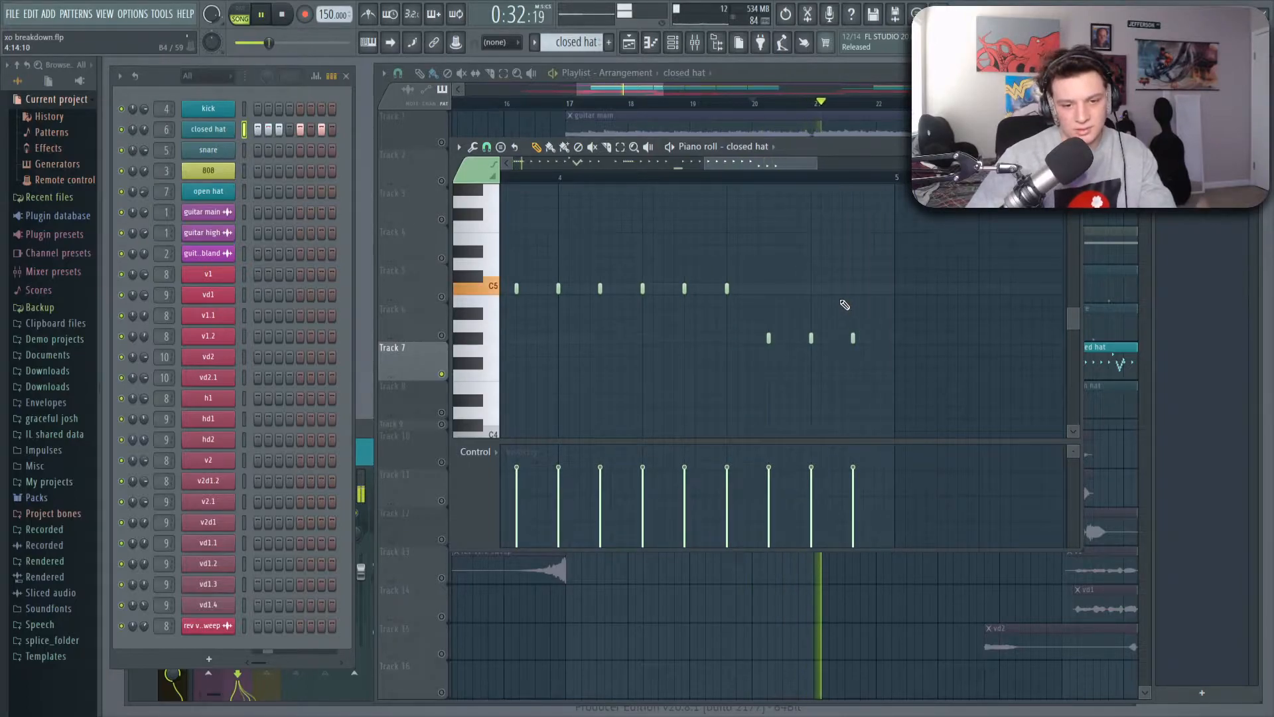
scroll(865, 181, "down", 2)
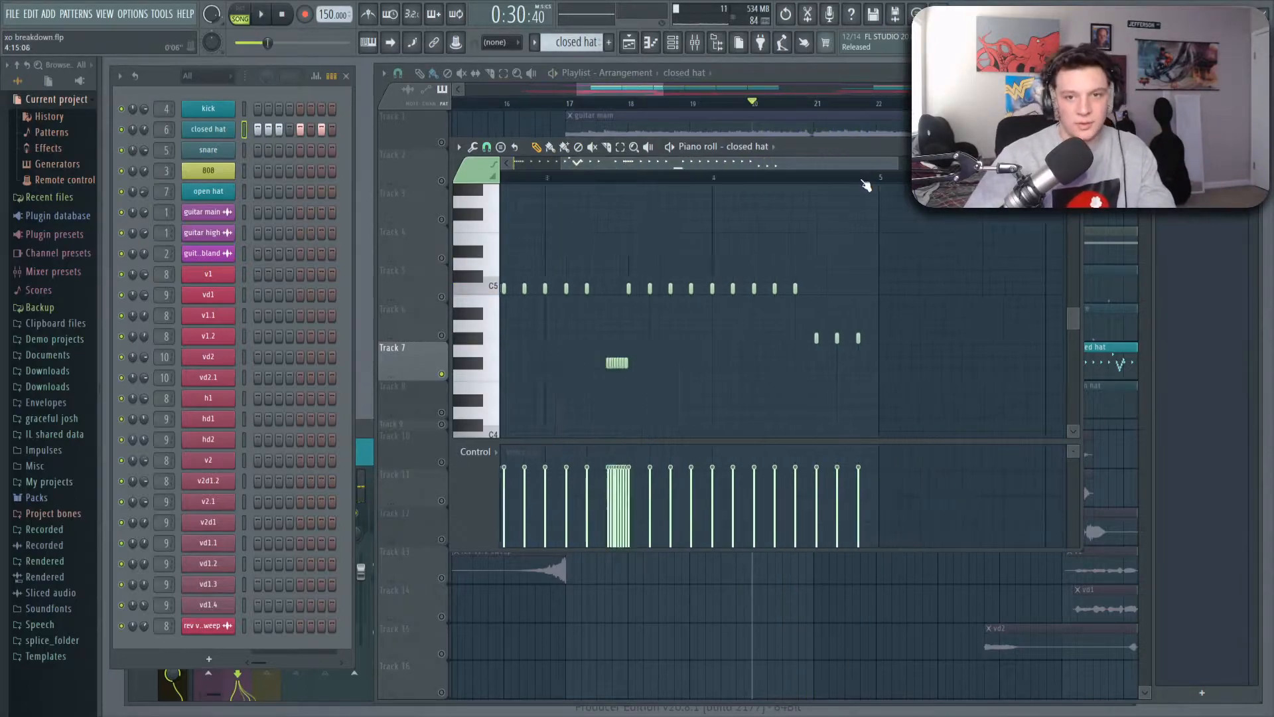
key("Escape")
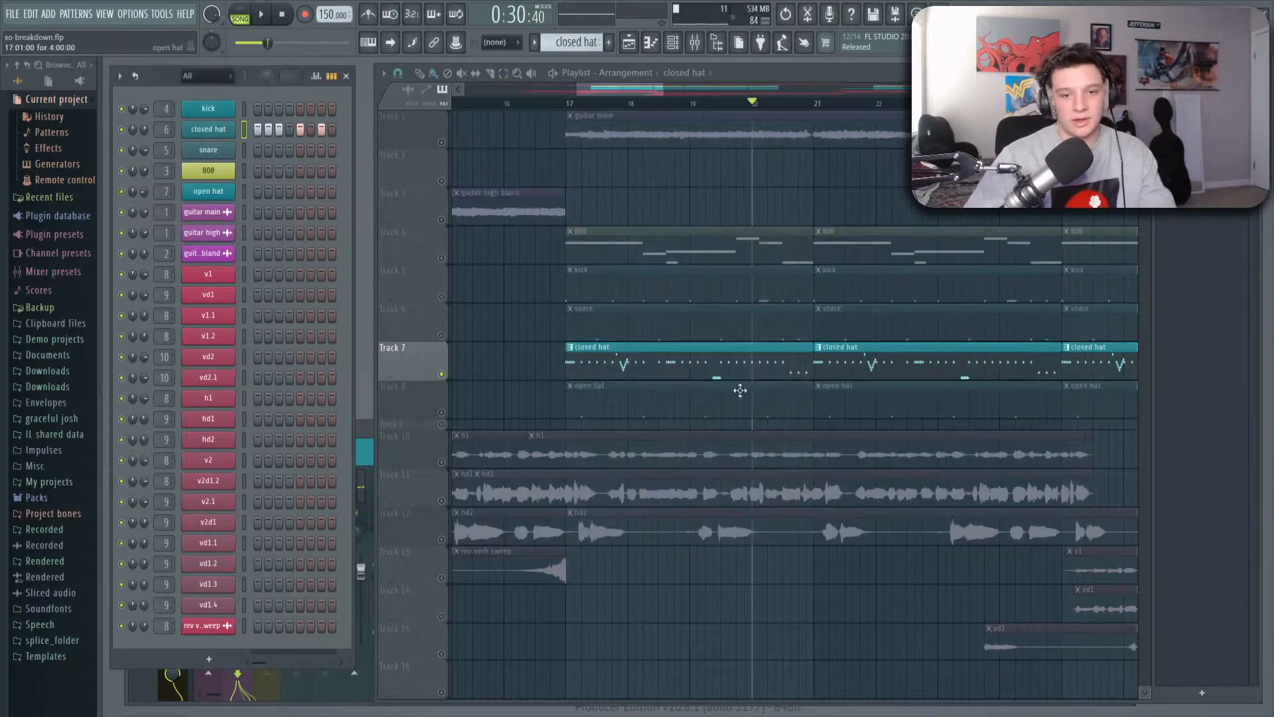
Solo Track 8, listen to the open hat pattern from bar 17 in the piano roll, and close it
left_click(443, 416)
left_click(569, 104)
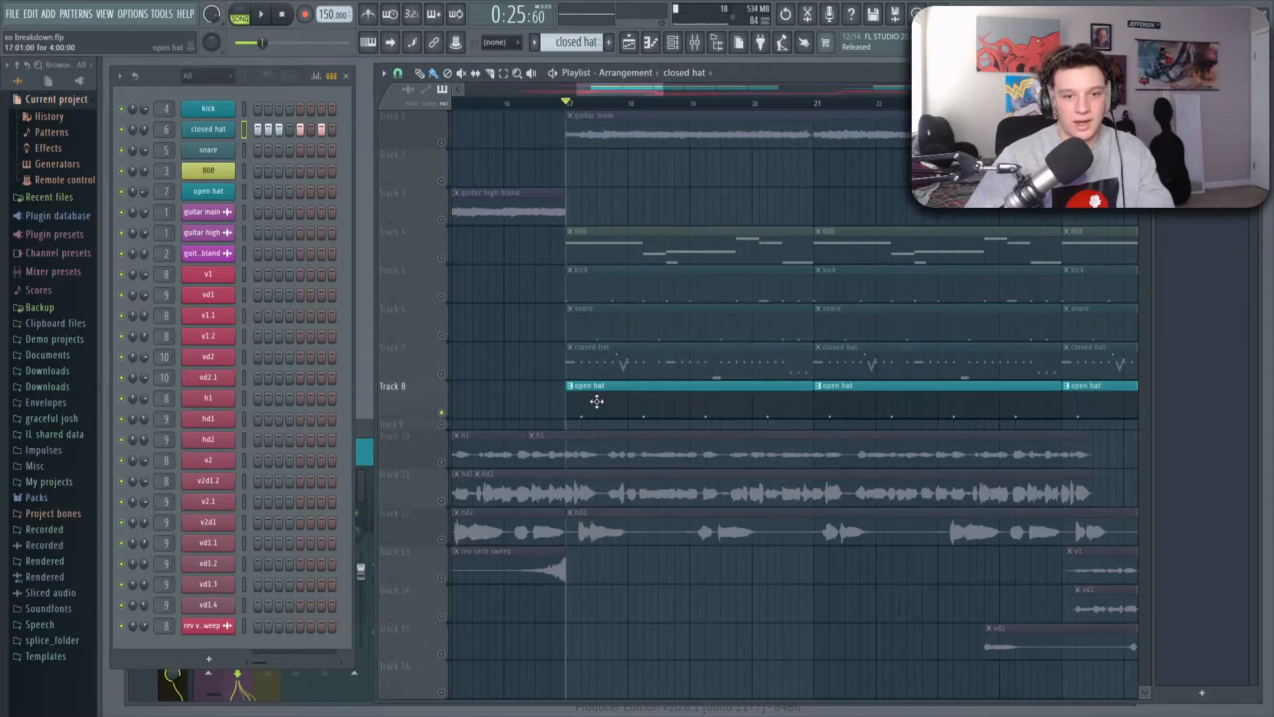
double_click(596, 402)
key("space")
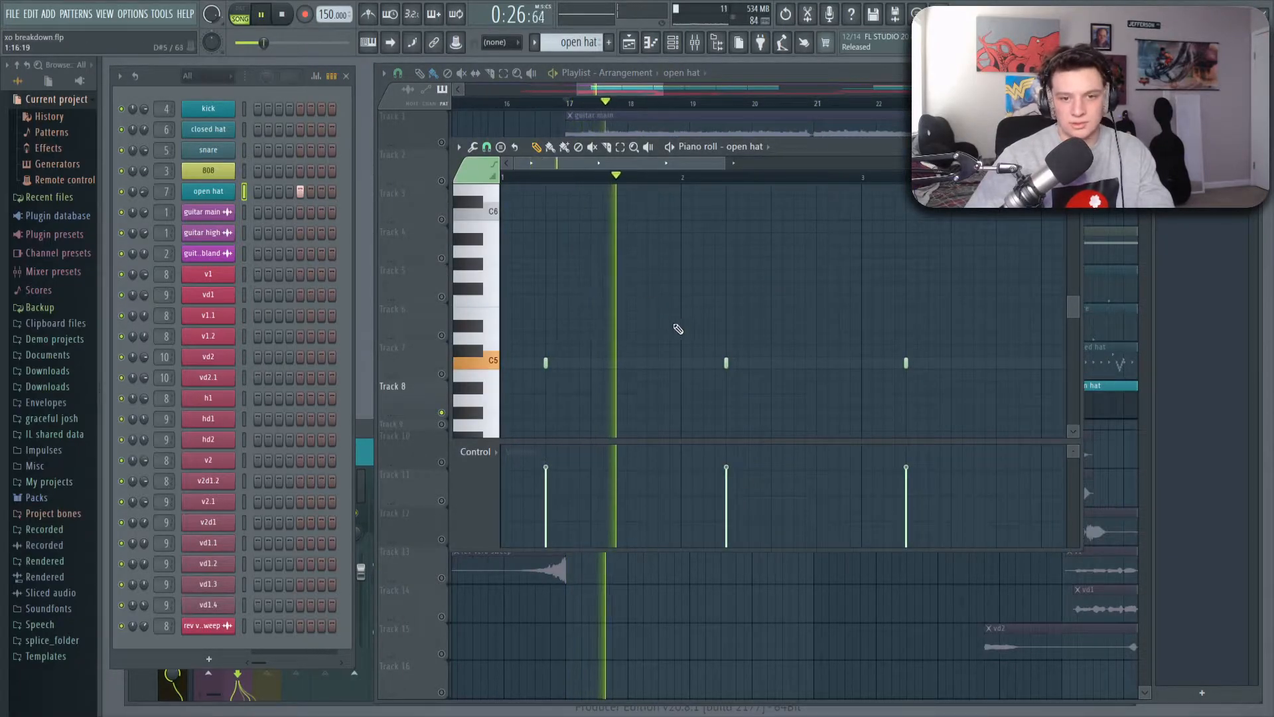
scroll(821, 178, "down", 2)
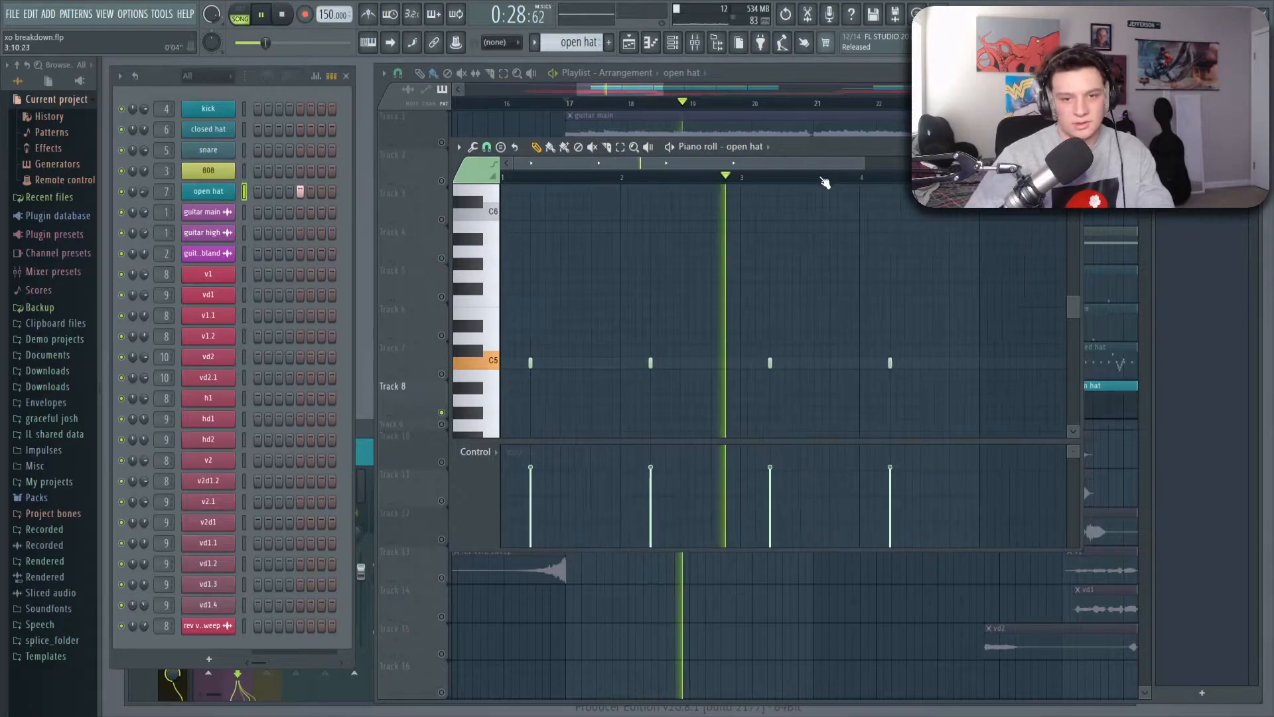
key("Escape")
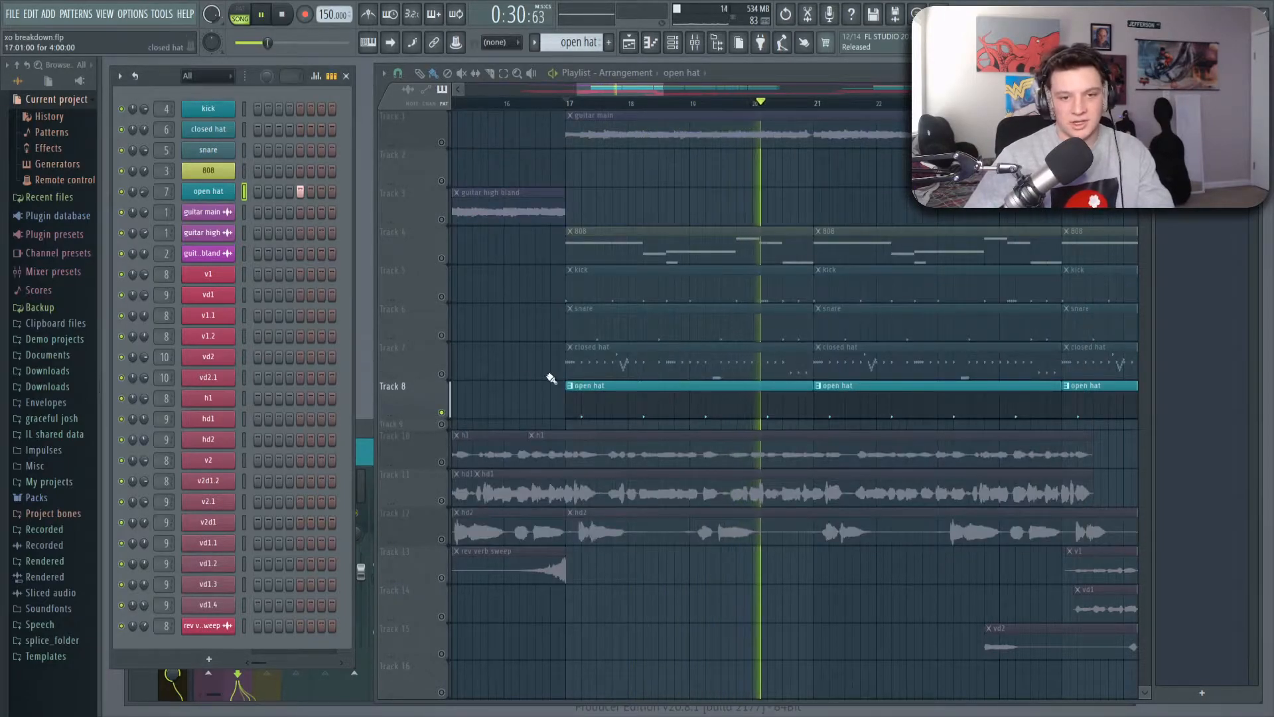
Stop playback, solo Track 7, reopen the closed hat pattern, and check its note pan among the note control properties
key("space")
right_click(442, 374)
double_click(607, 367)
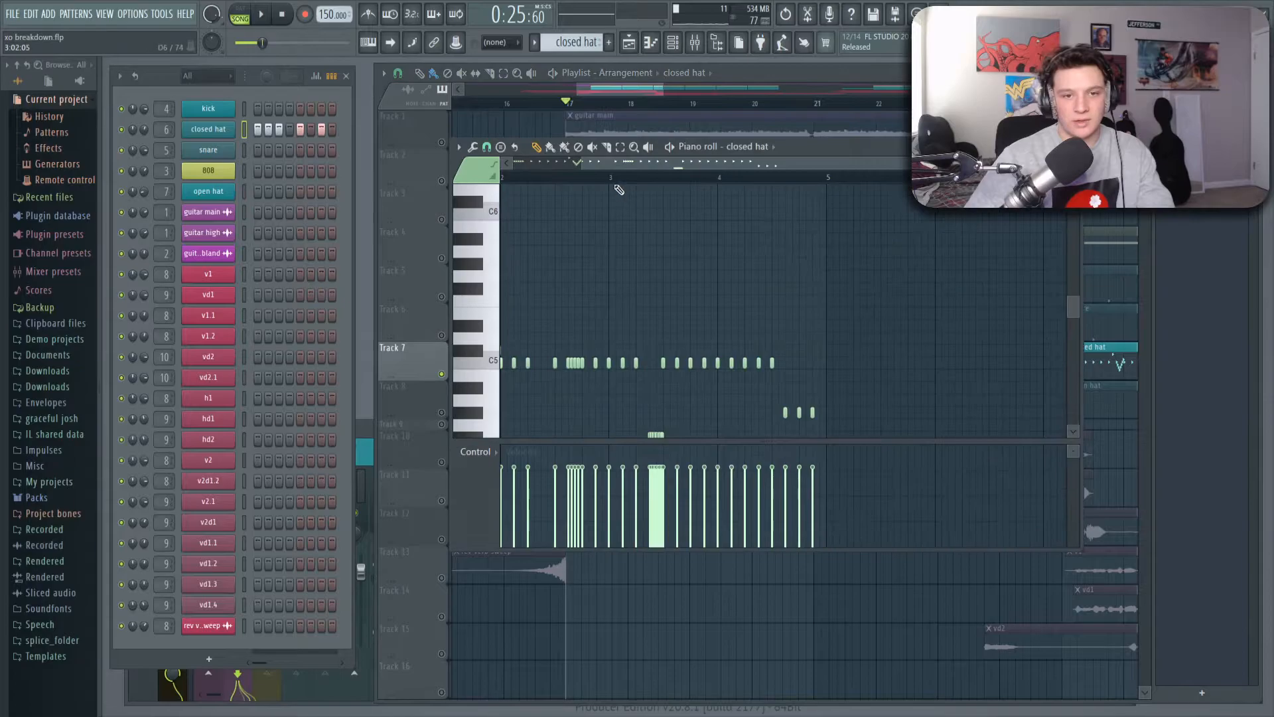
scroll(621, 191, "up", 2)
left_click(475, 451)
left_click(499, 488)
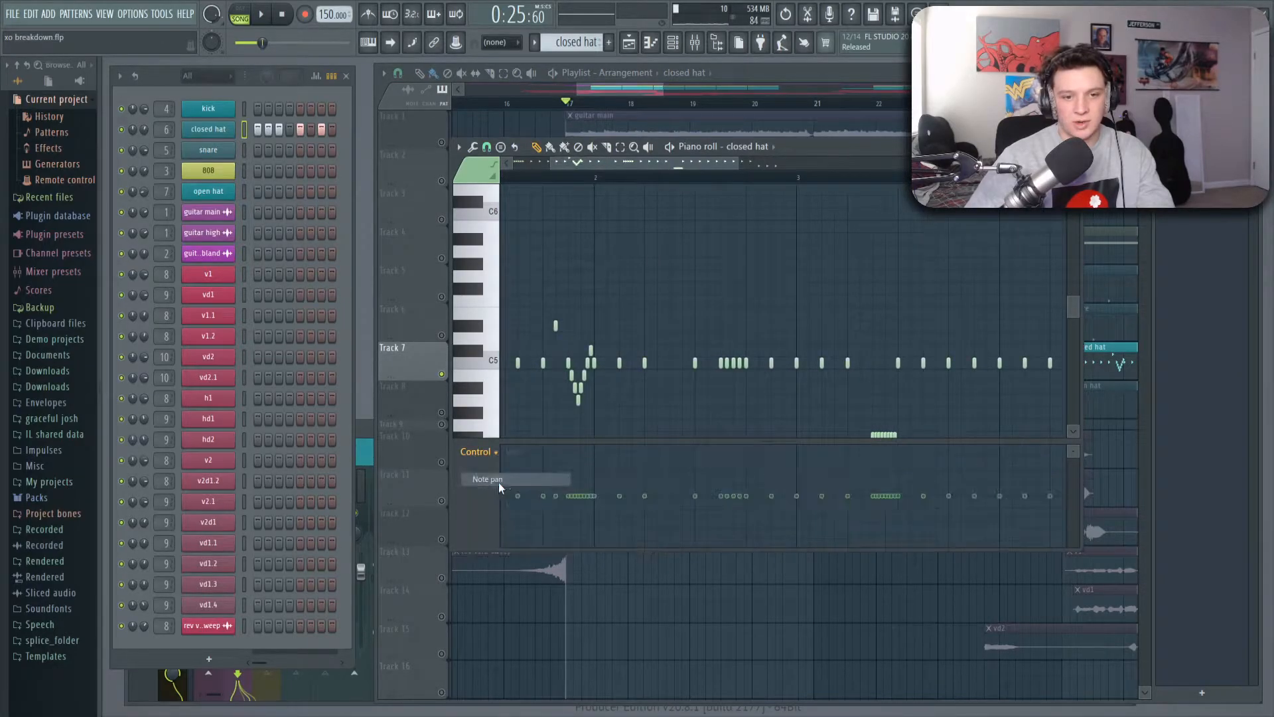
left_click(485, 460)
left_click(490, 475)
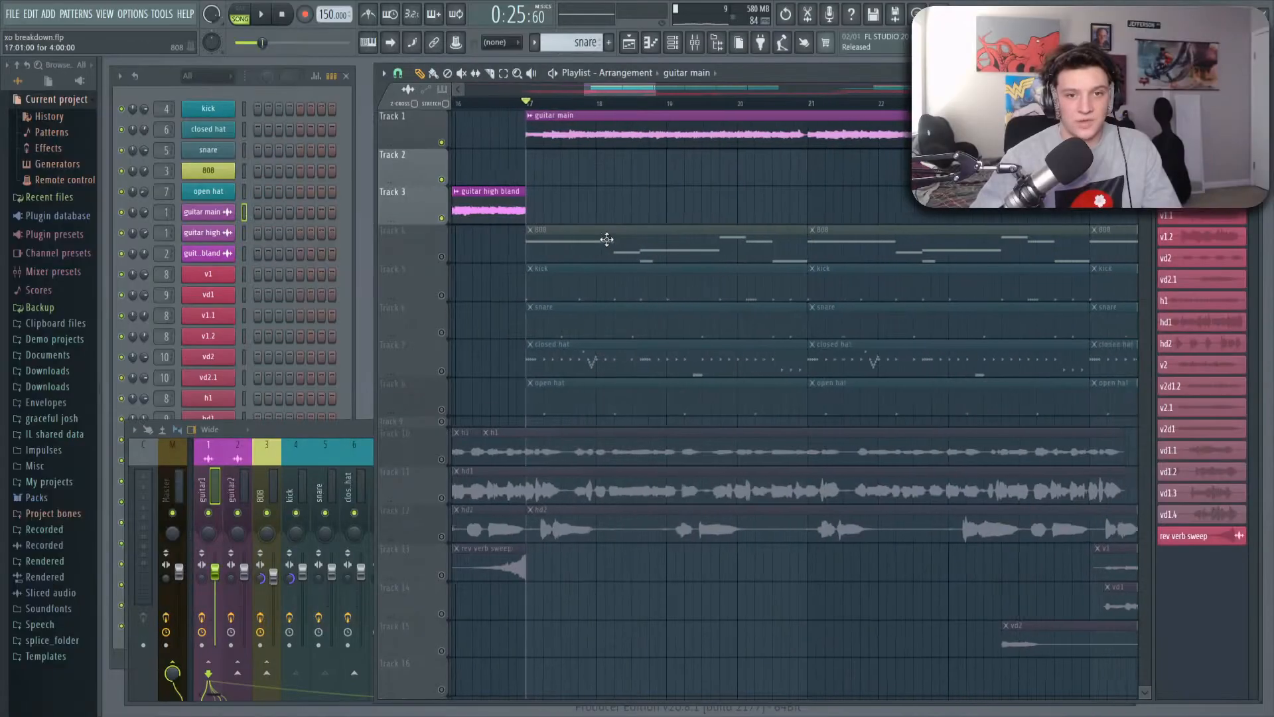
Solo Track 4 and listen to the 808 from bar 17 with its mixer track selected
left_click(318, 514)
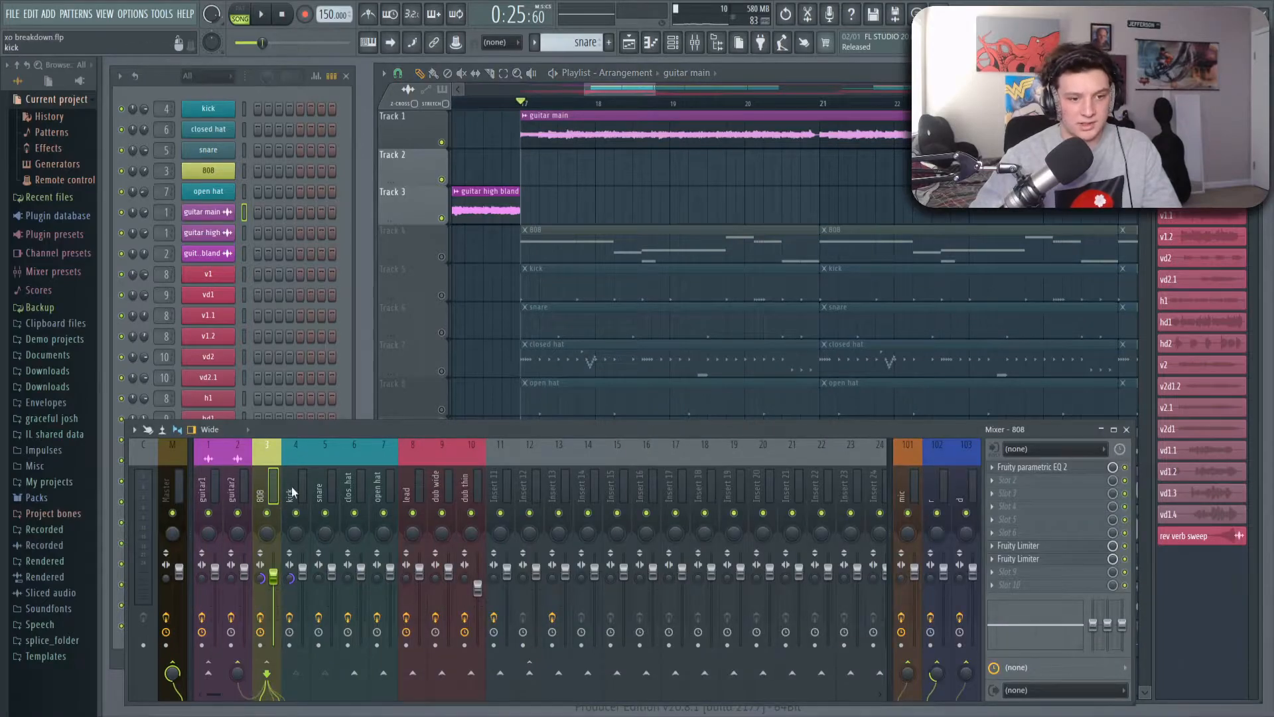
right_click(450, 259)
key("space")
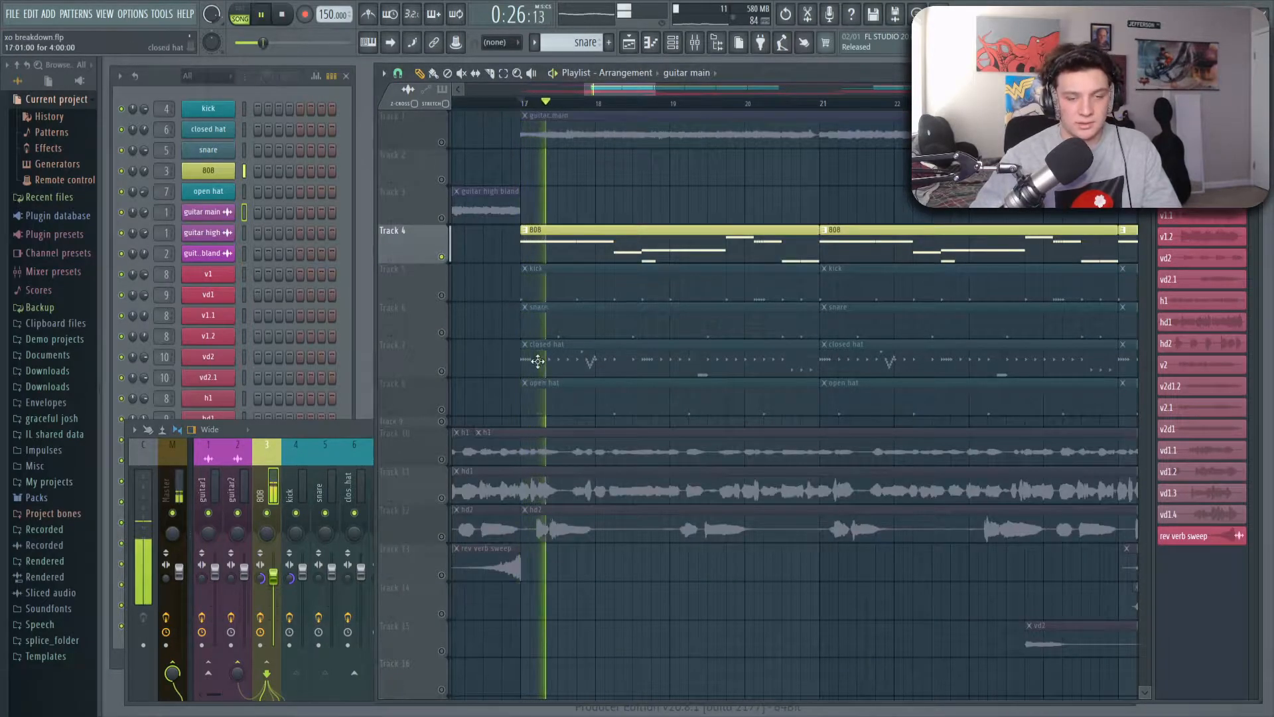
left_click(264, 481)
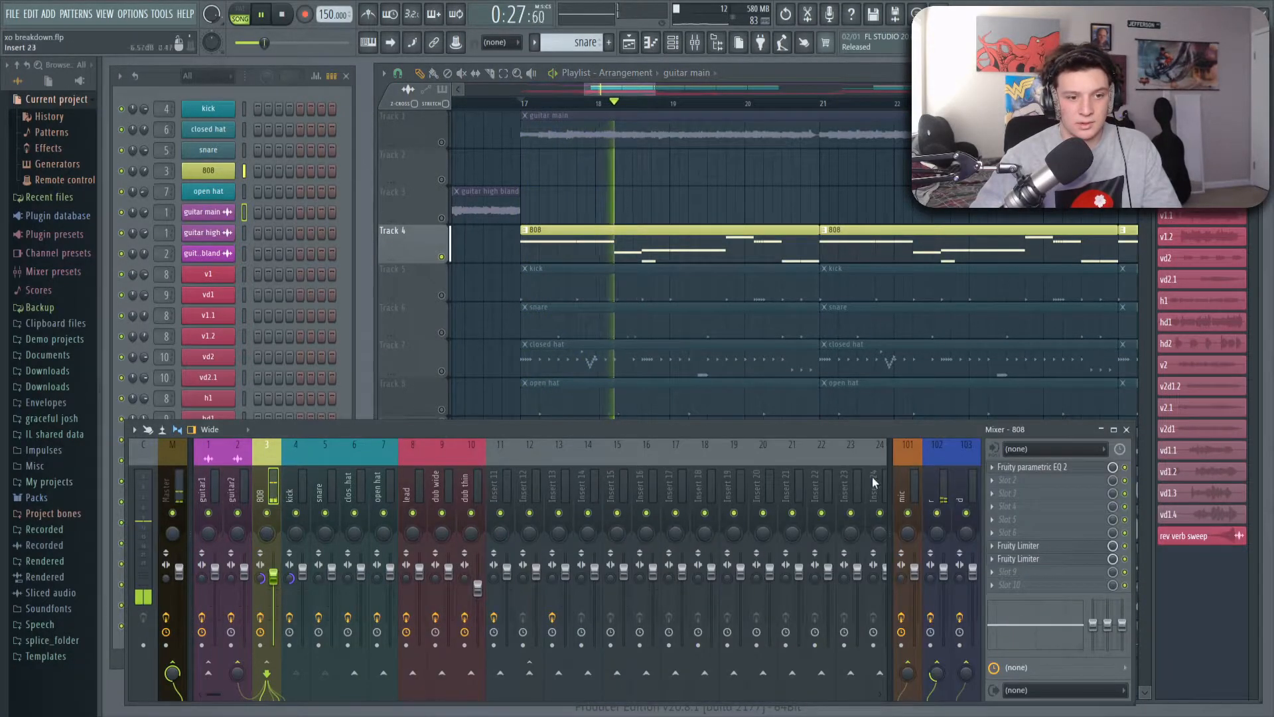
key("space")
Open the 808's Fruity parametric EQ 2, examine its low-end and high-end cuts in the enlarged view, and close it
left_click(1059, 470)
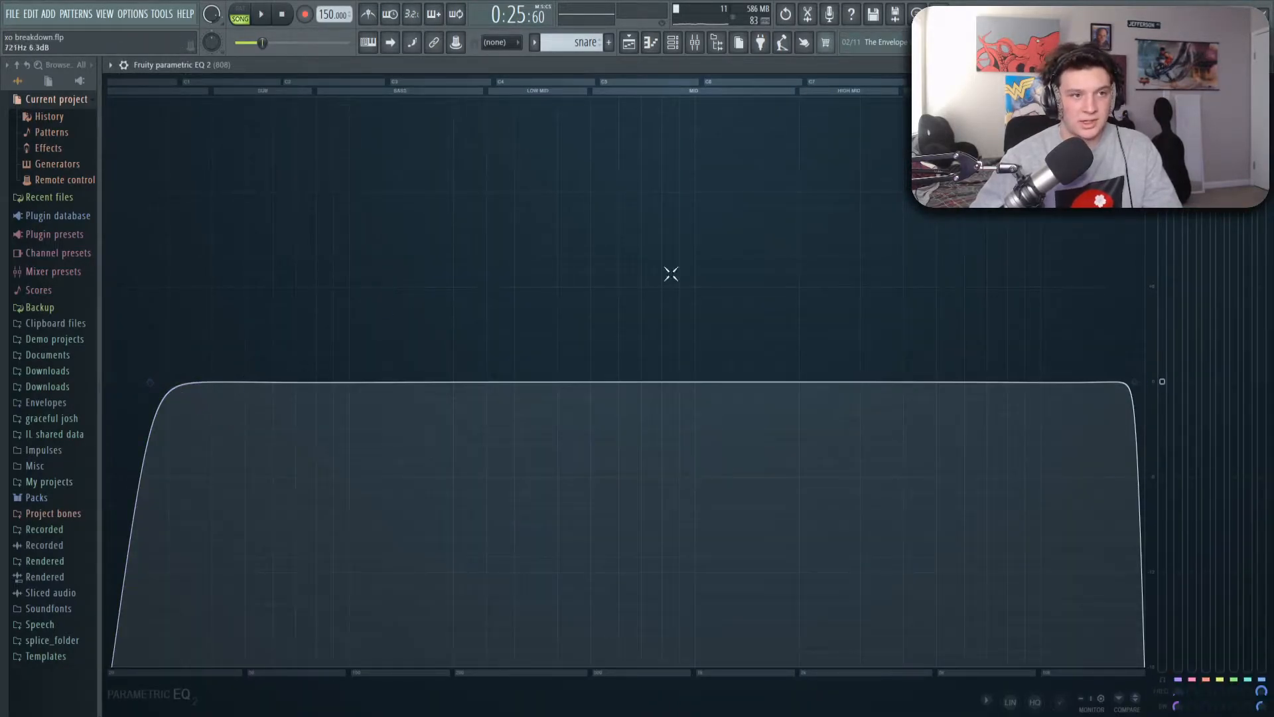
key("Escape")
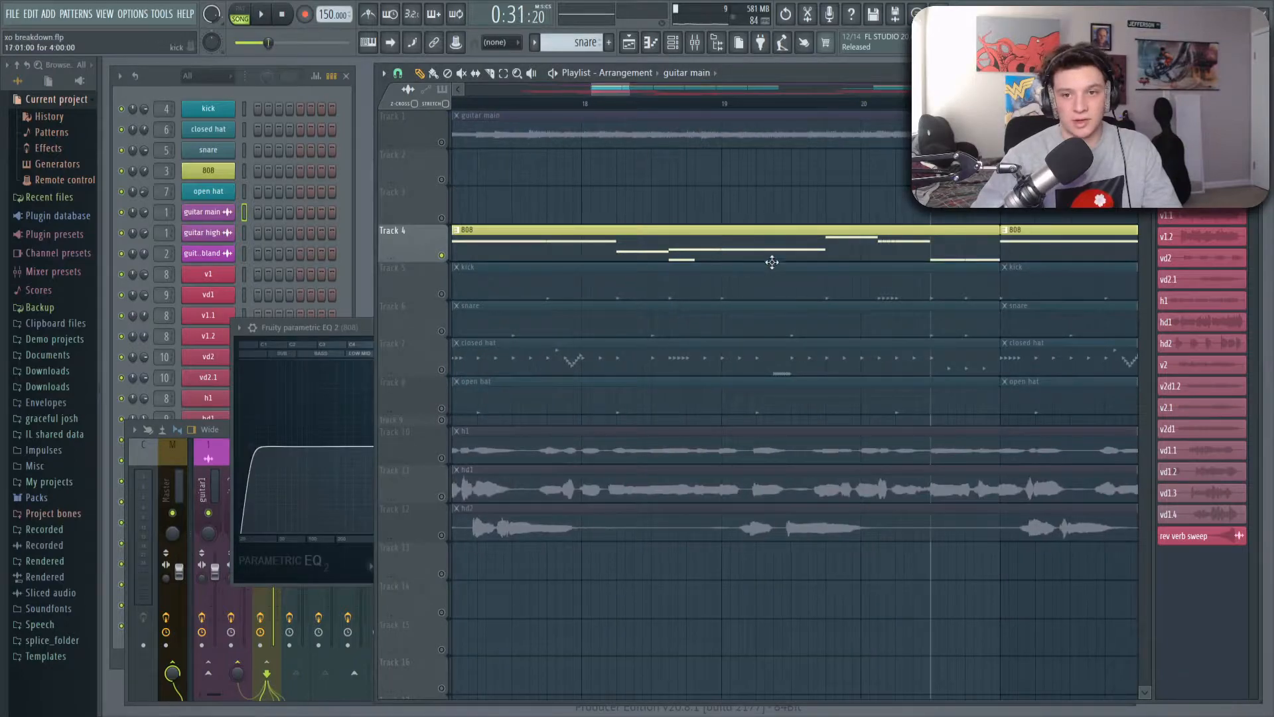
left_click(356, 326)
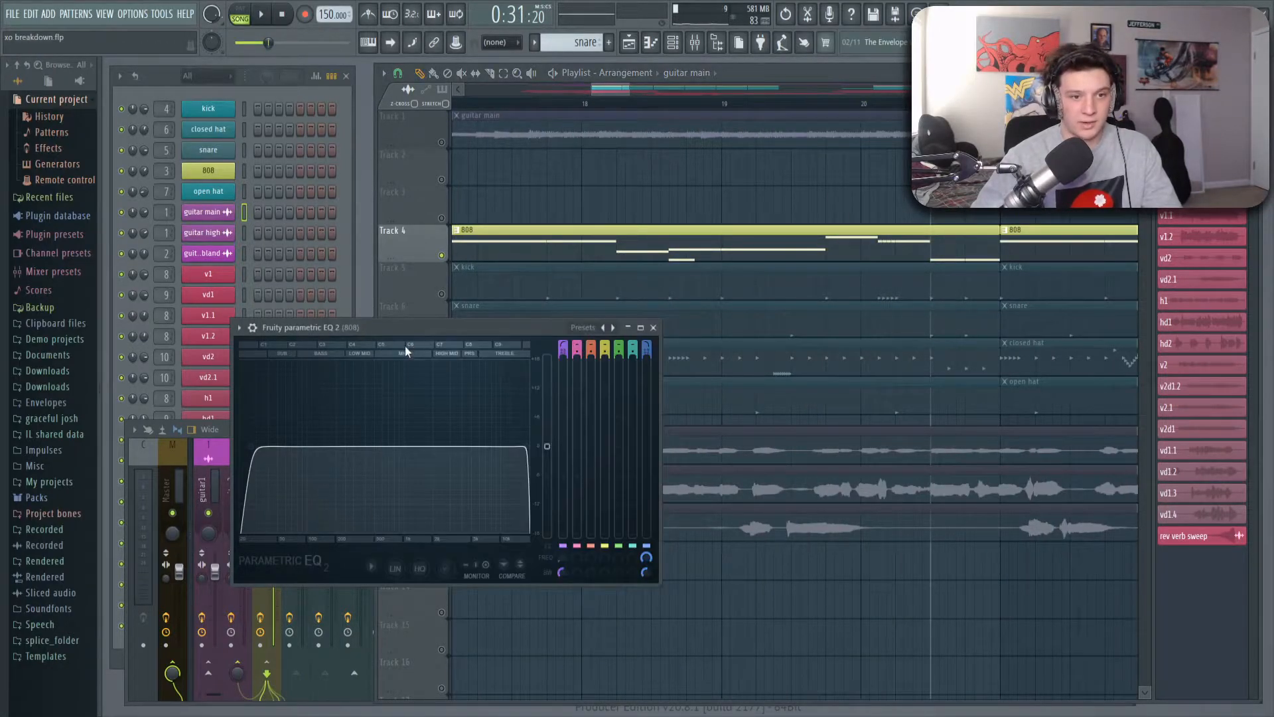
left_click(641, 327)
left_click_drag(152, 391, 161, 420)
key("Escape")
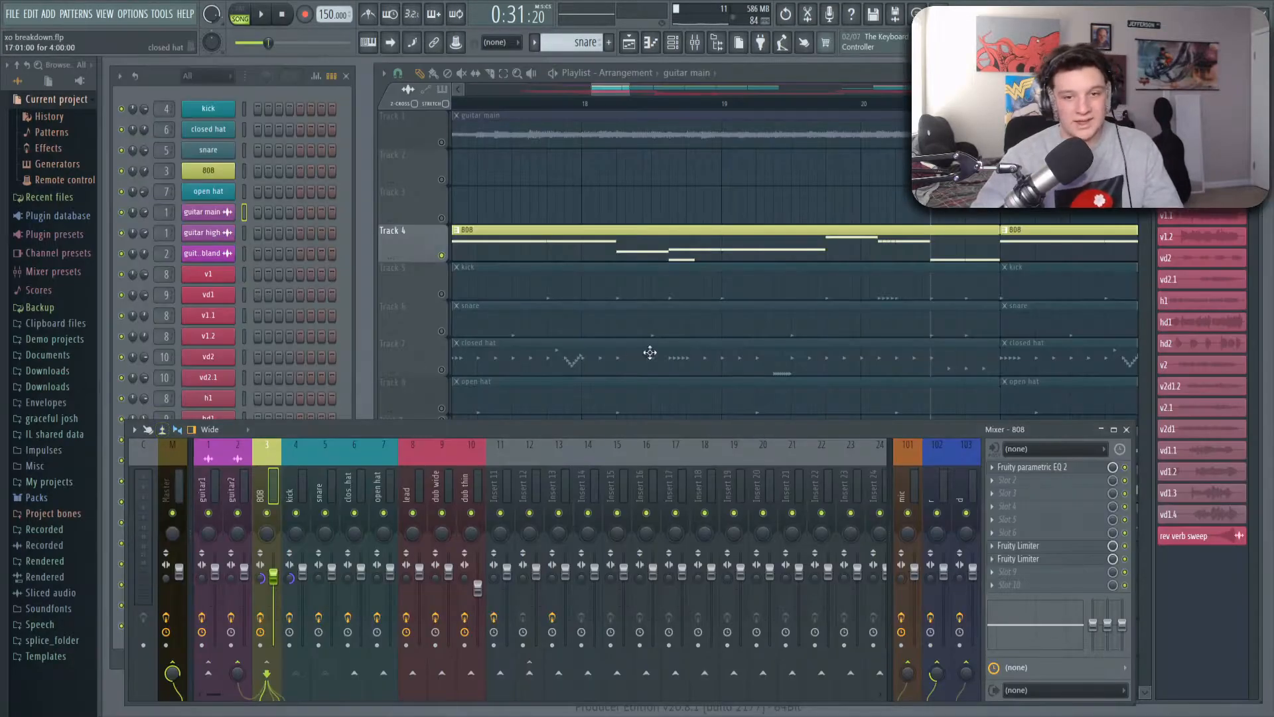
Select the kick mixer track and set the playback start to bar 21 in the playlist
left_click(292, 492)
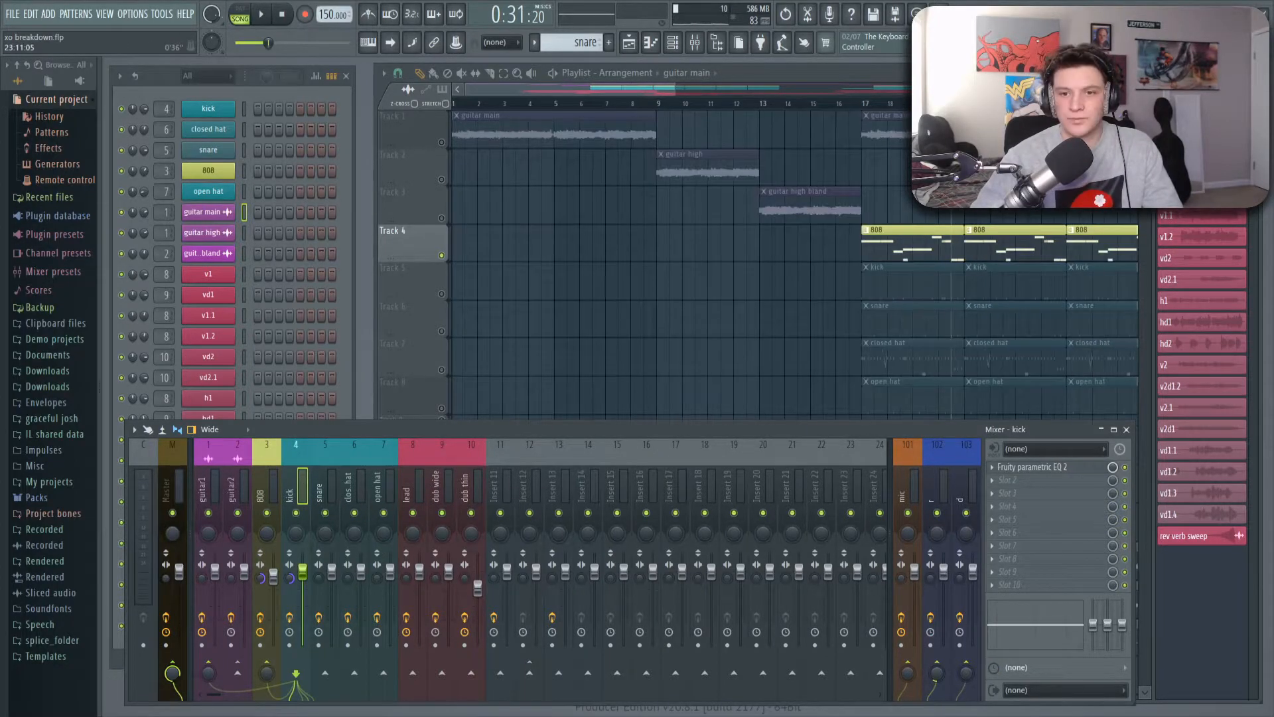
left_click_drag(464, 88, 591, 88)
left_click(666, 92)
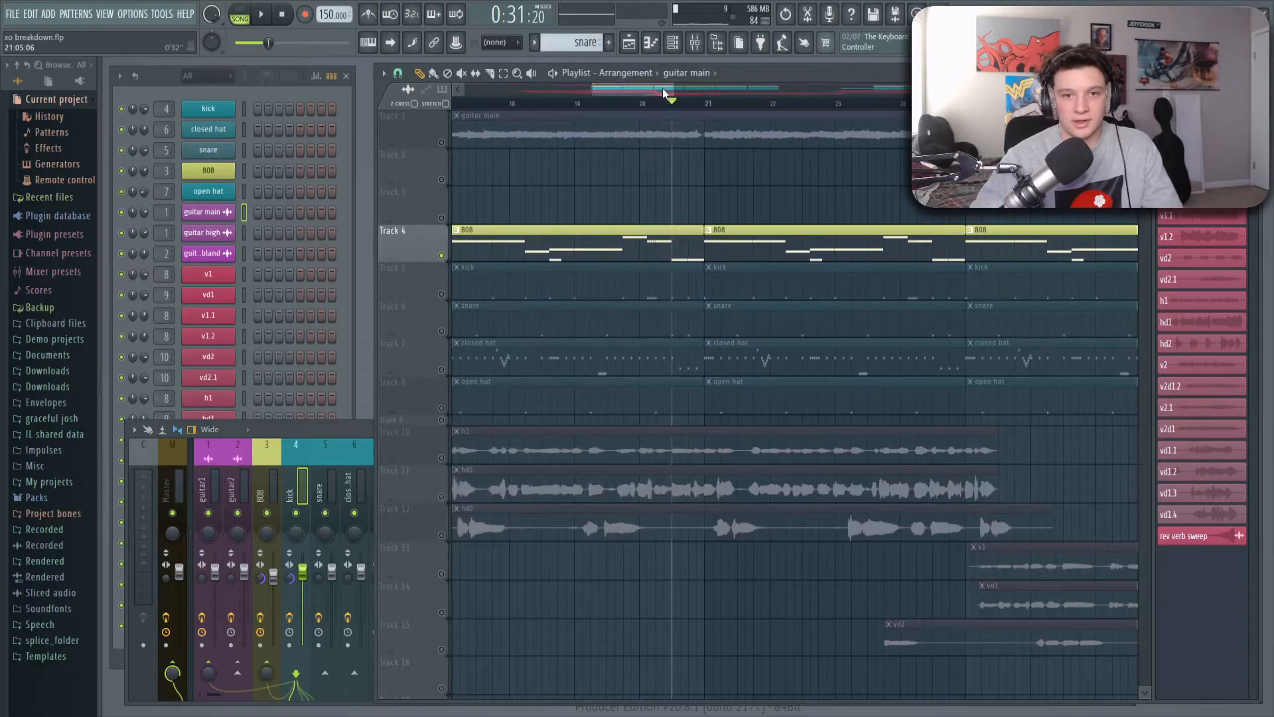
left_click(707, 106)
scroll(733, 106, "down", 3)
scroll(737, 107, "up", 2)
Open the Fruity parametric EQ 2 on the kick mixer track, examine its curve, and close it
left_click(292, 491)
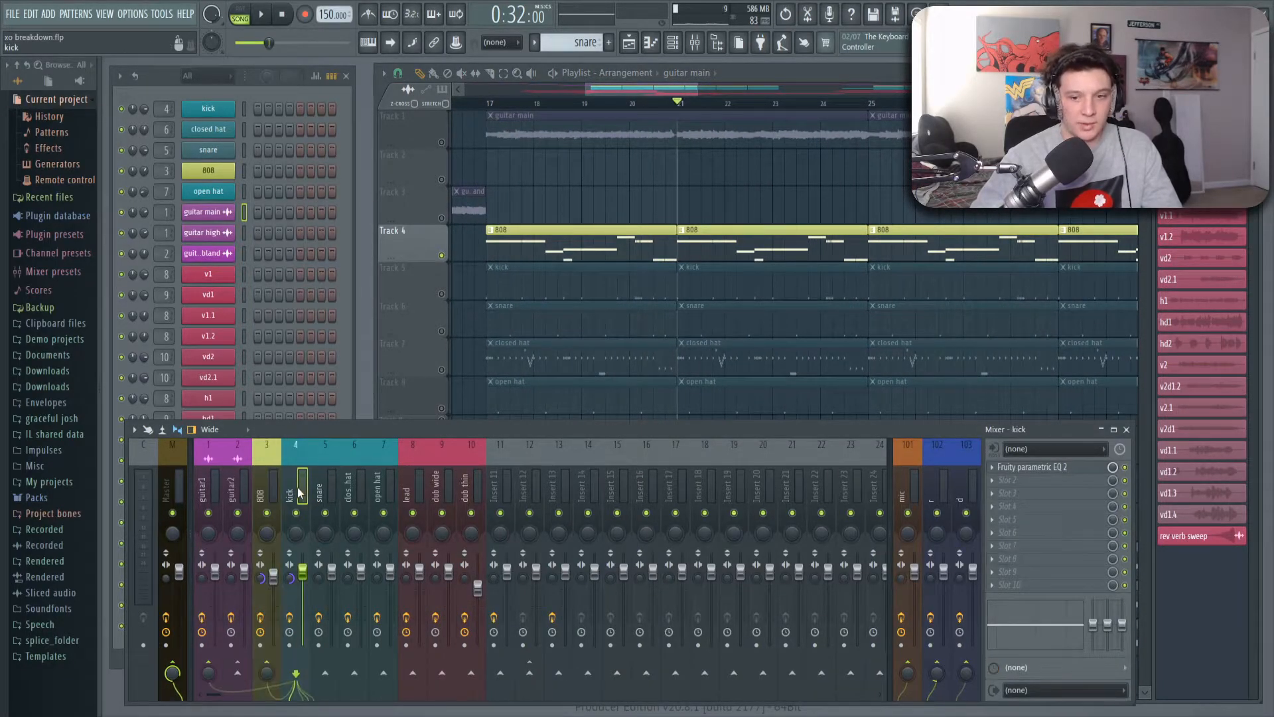
left_click(1030, 467)
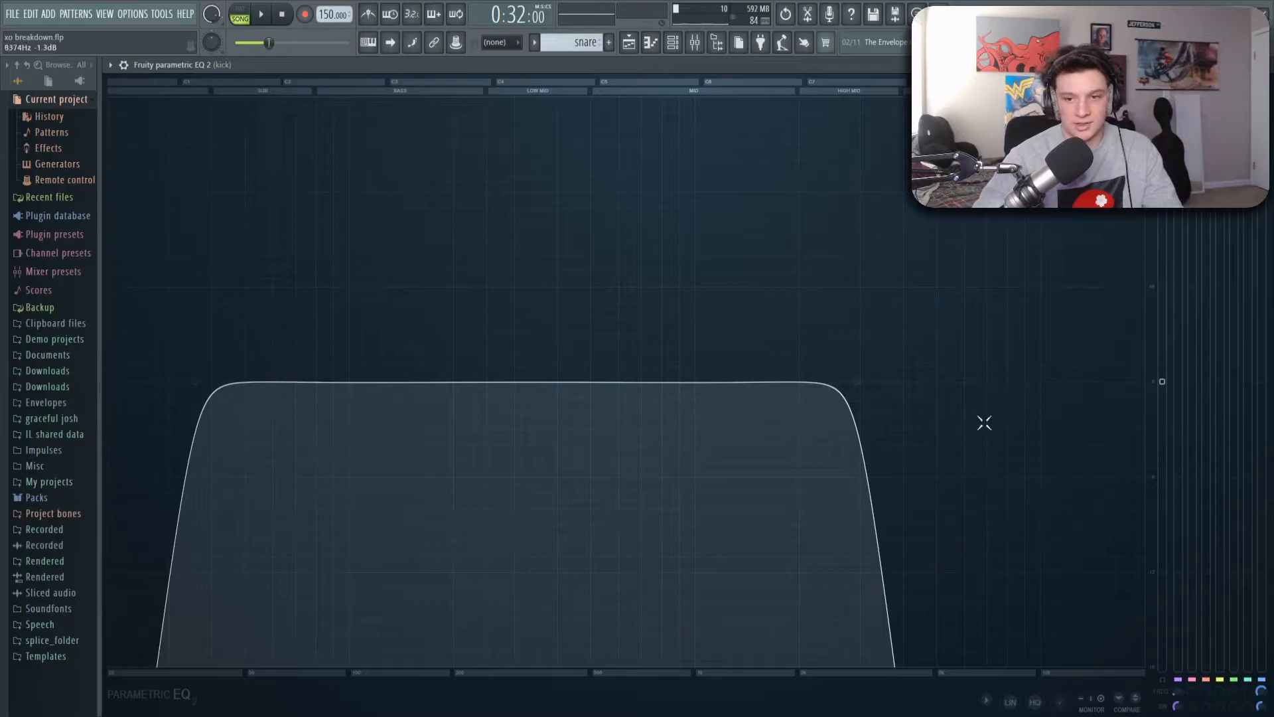
key("Escape")
Solo Track 5 and listen to the kick from bar 21 while checking its level in the mixer
left_click(444, 296)
key("space")
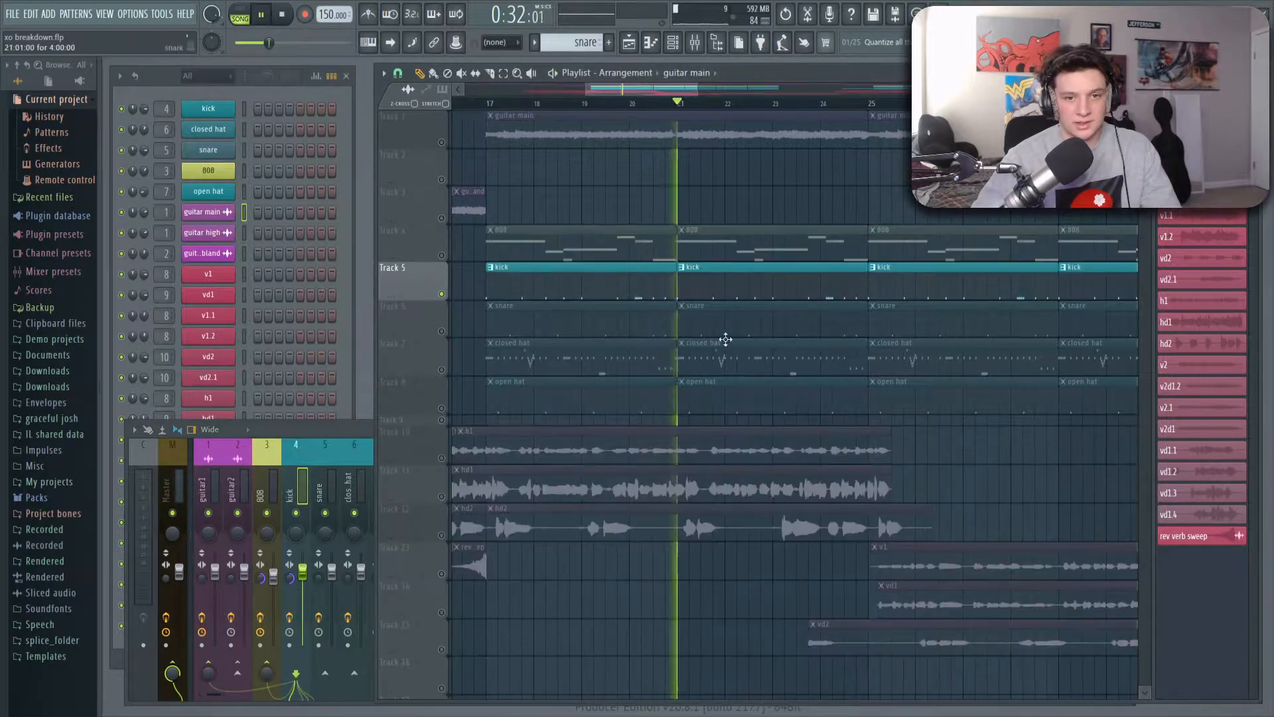
left_click(286, 489)
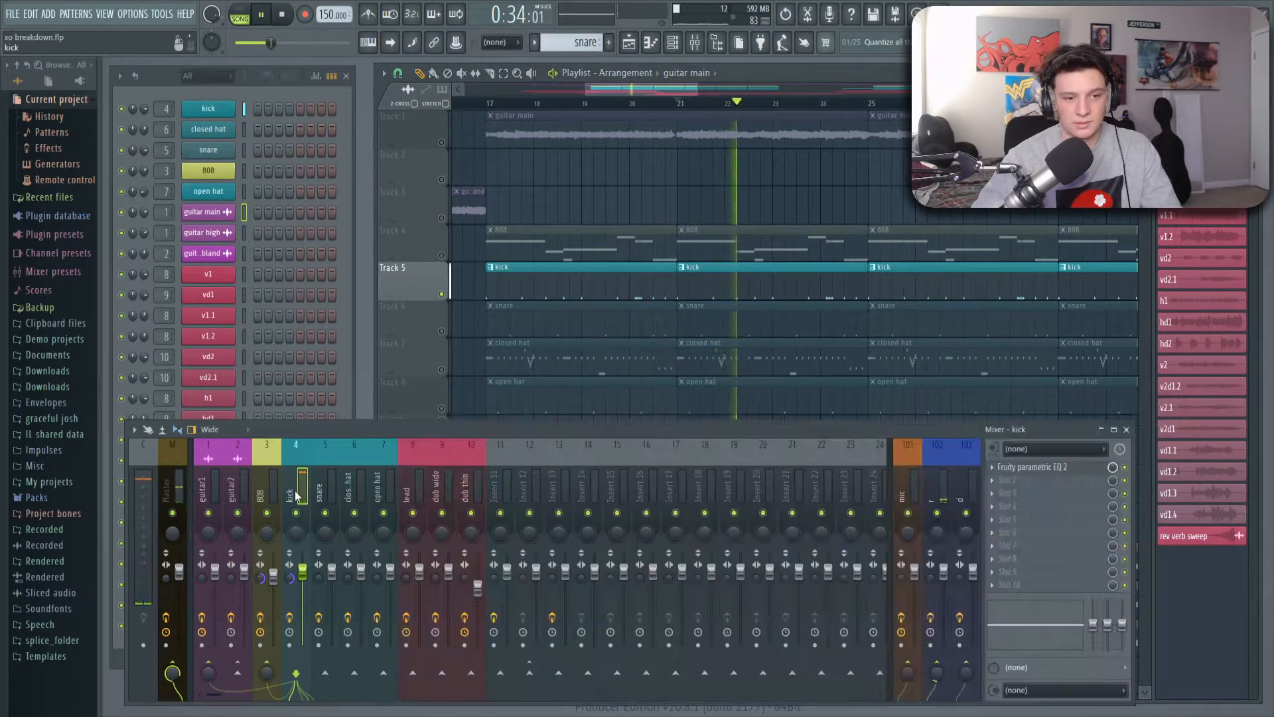
key("space")
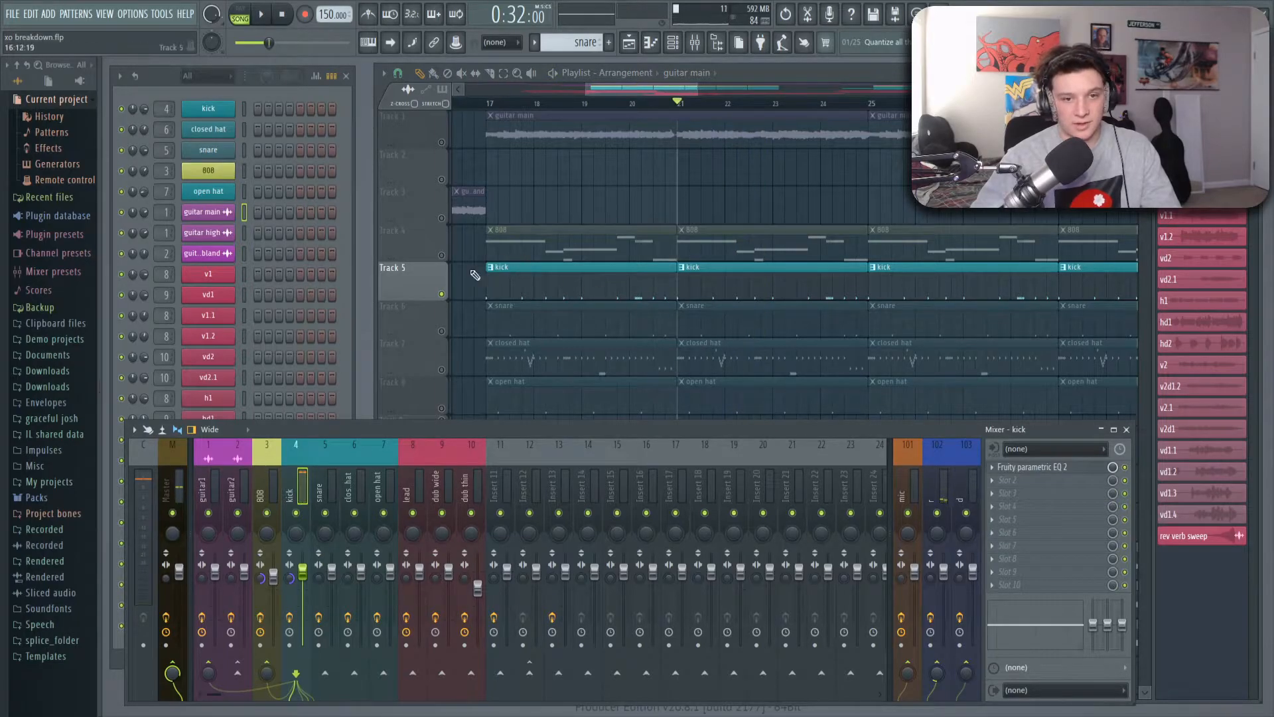
Solo Track 4 and listen to the 808 from bar 21 while checking its mixer track for comparison with the kick
right_click(443, 257)
key("space")
left_click(268, 488)
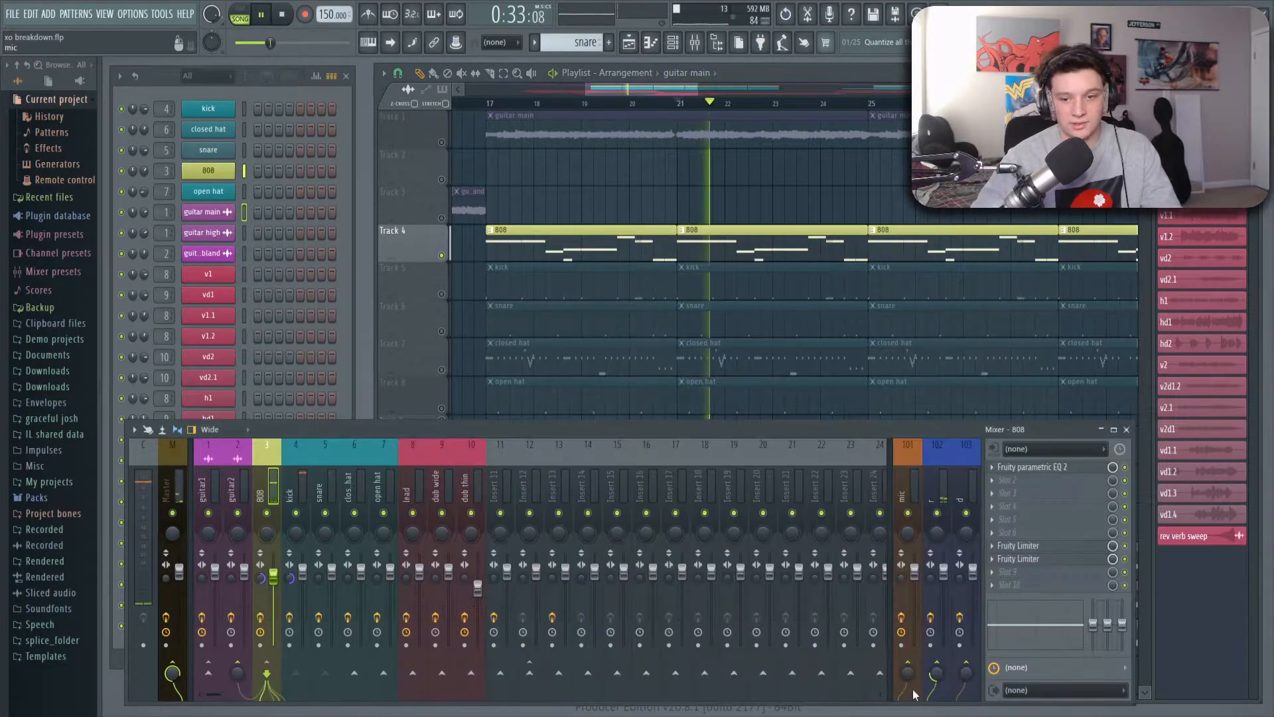
key("space")
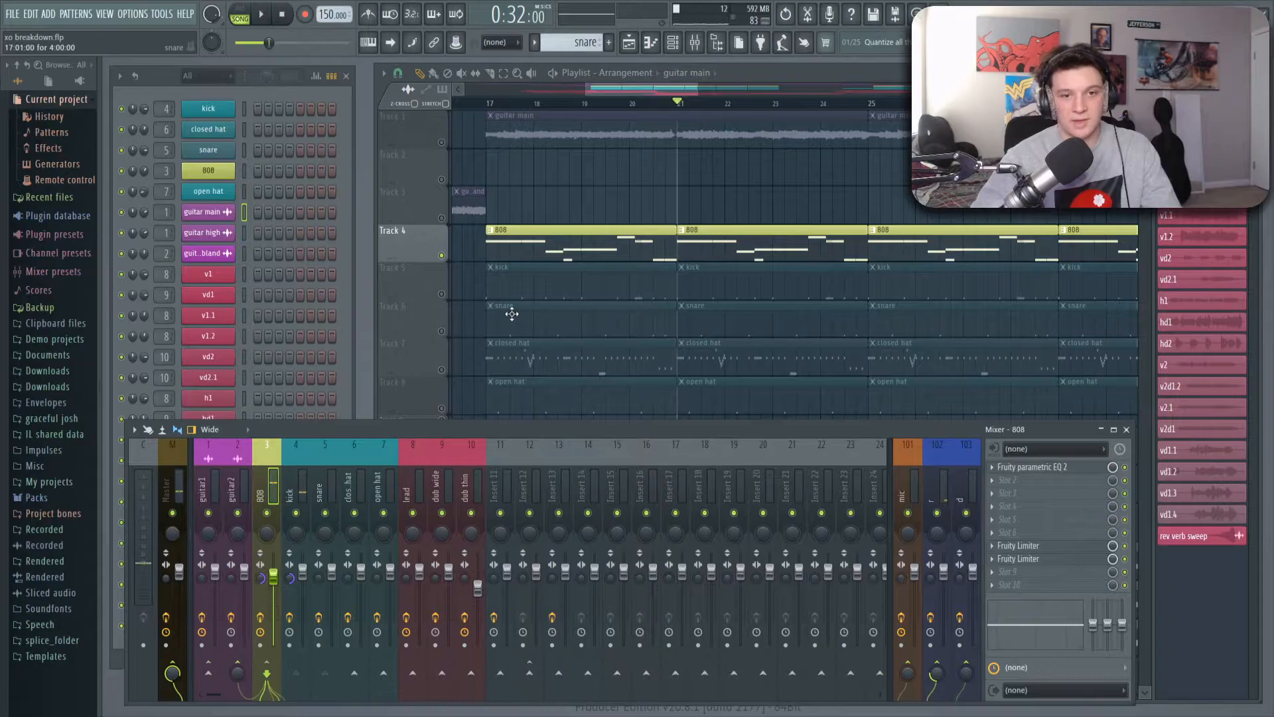
Solo Track 6, examine the Fruity parametric EQ 2 on the snare mixer track during playback, and close it
right_click(442, 331)
left_click(299, 489)
left_click(324, 489)
left_click(1062, 468)
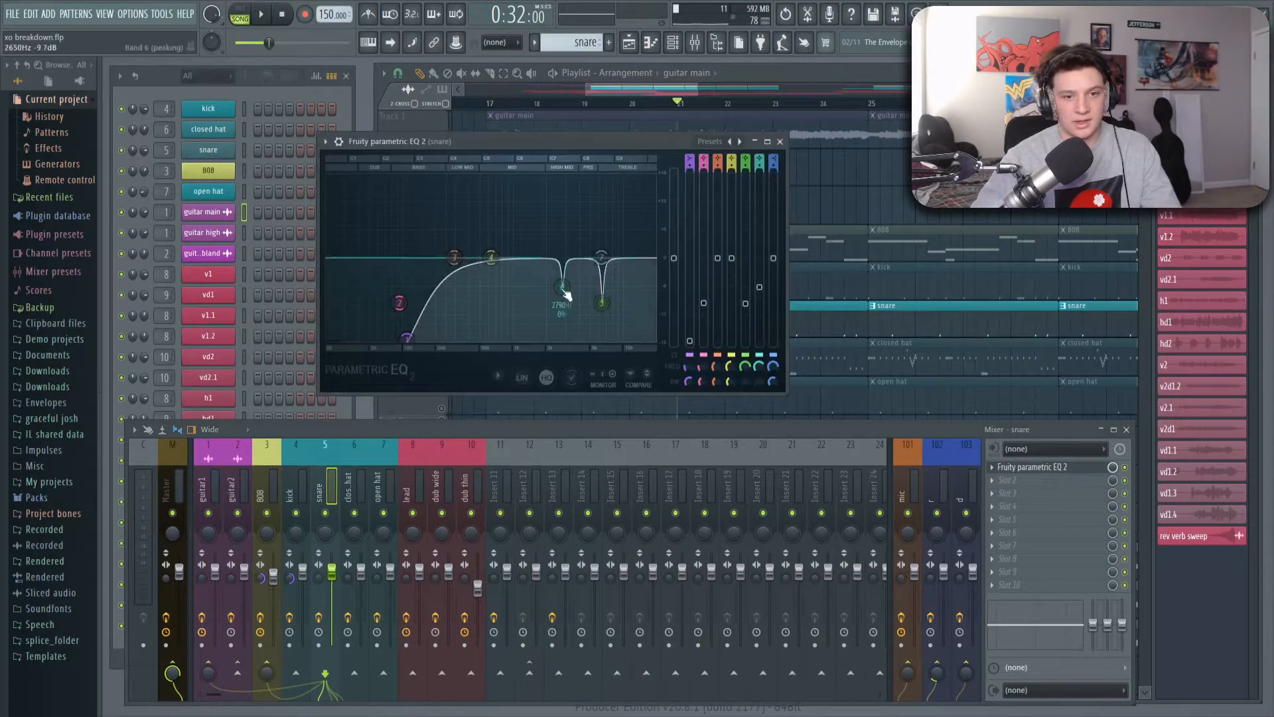
left_click_drag(580, 142, 656, 132)
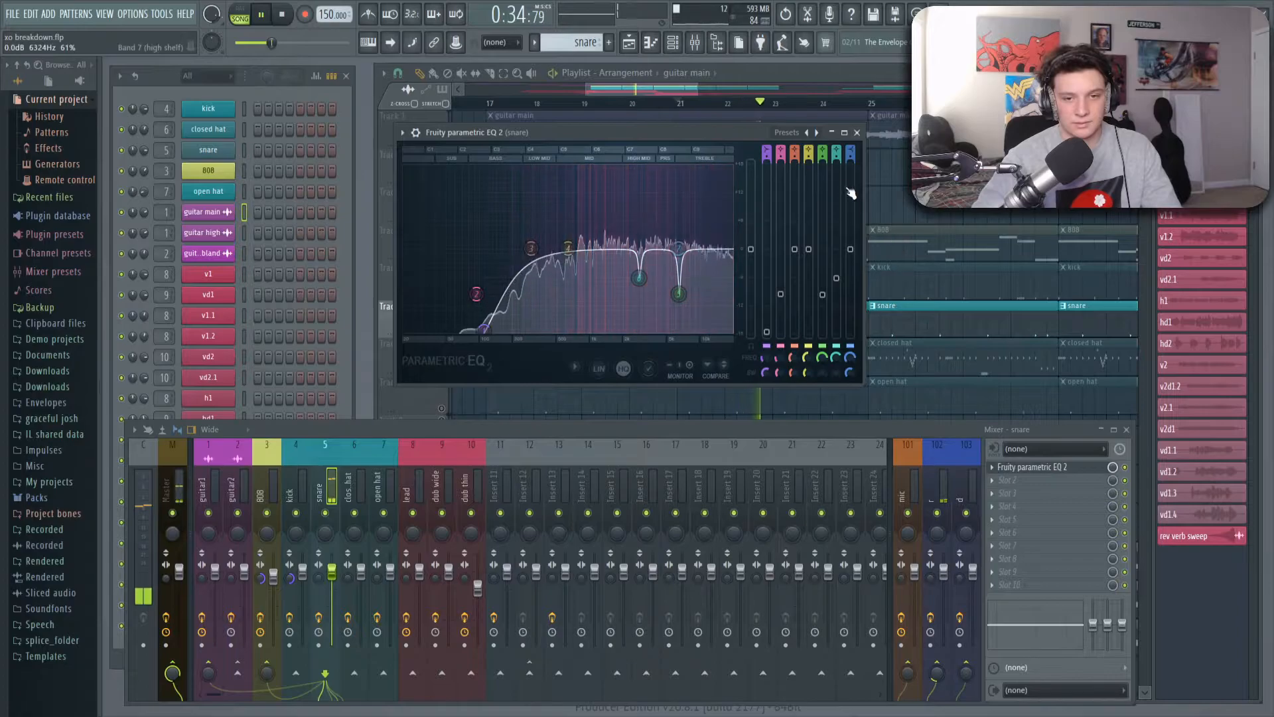
left_click(856, 132)
key("space")
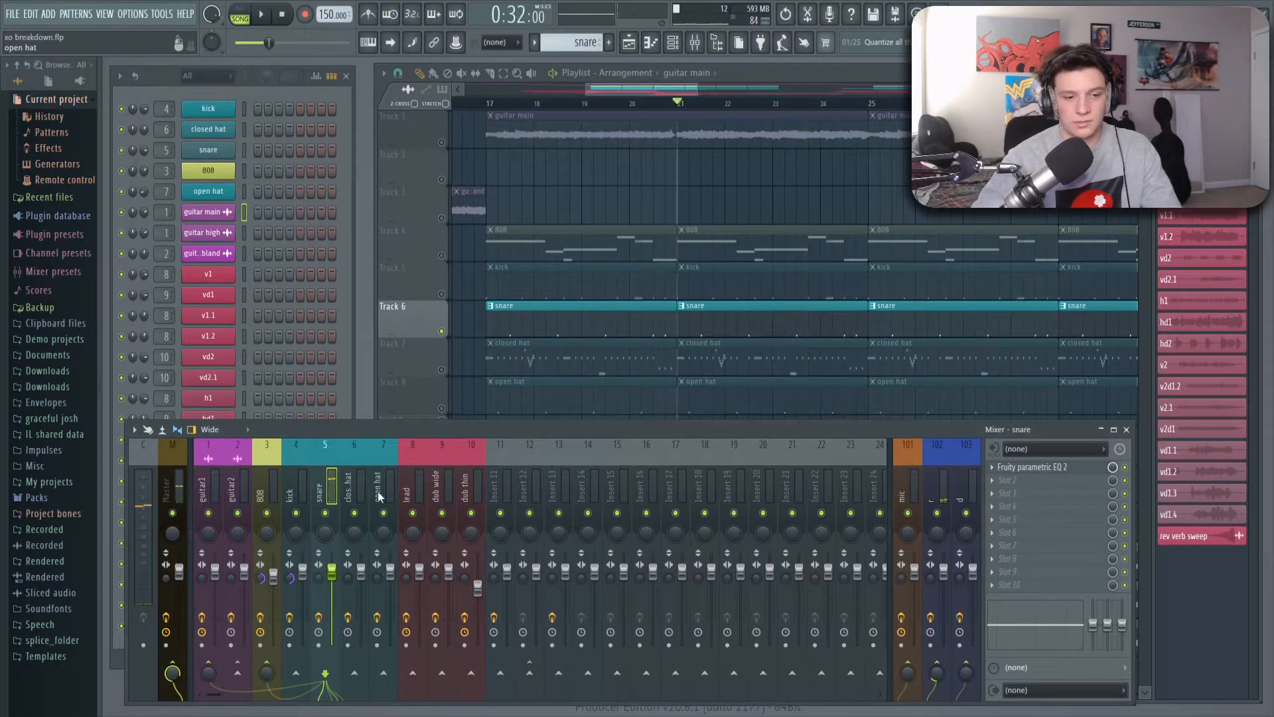
Solo Track 7, examine the Fruity parametric EQ 2 curve on the closed hat mixer track, and close it
left_click(353, 489)
right_click(442, 370)
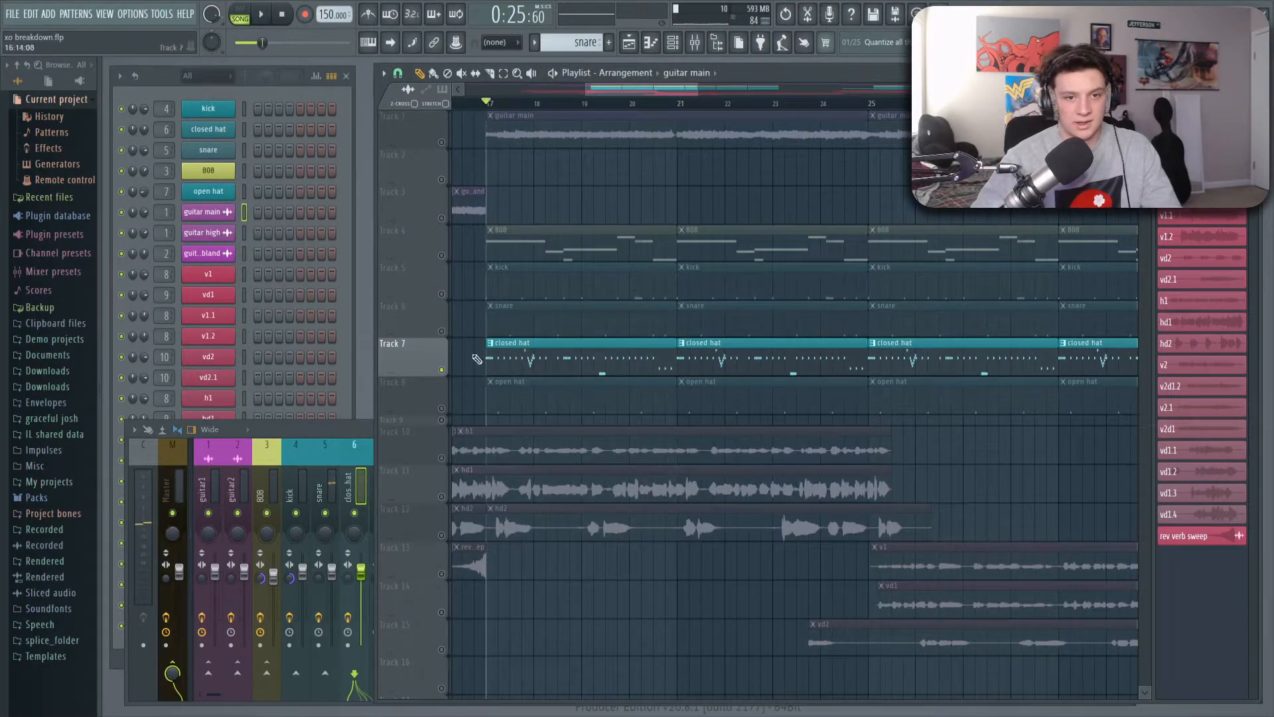
left_click(352, 487)
left_click(1032, 468)
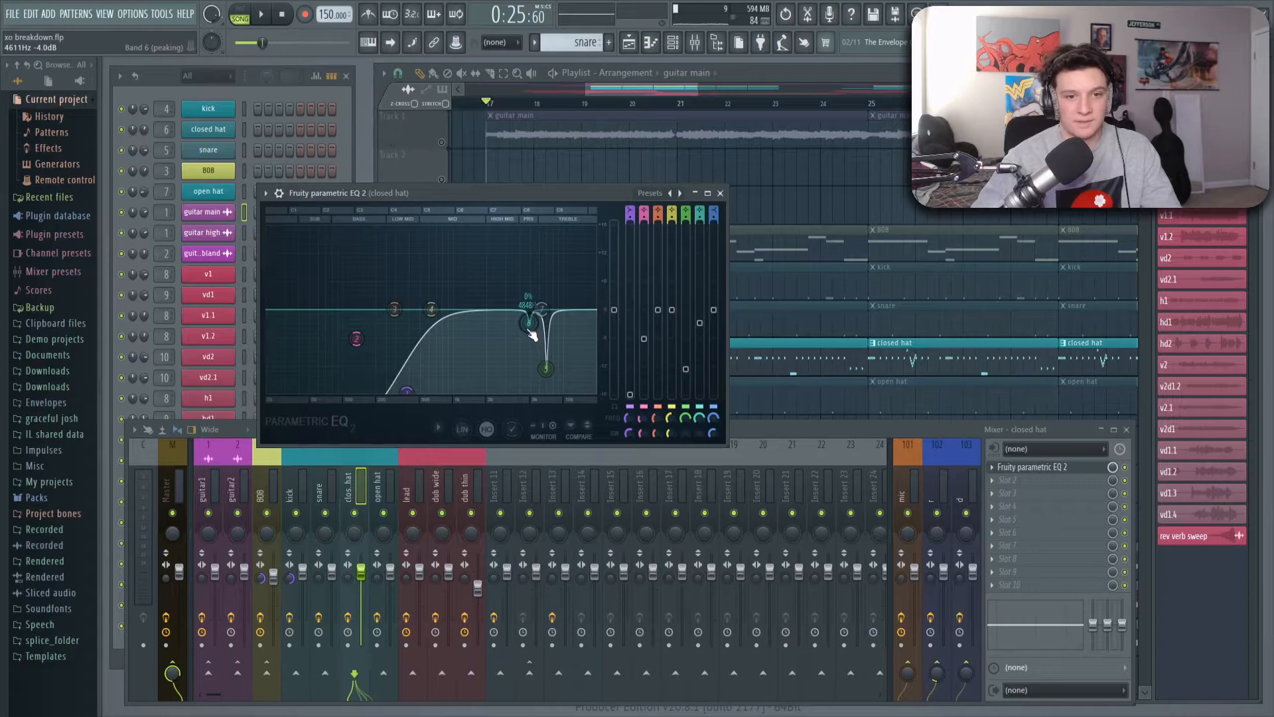
left_click(720, 193)
Listen to the soloed closed hat from bar 17 and open its pattern from the playlist
key("space")
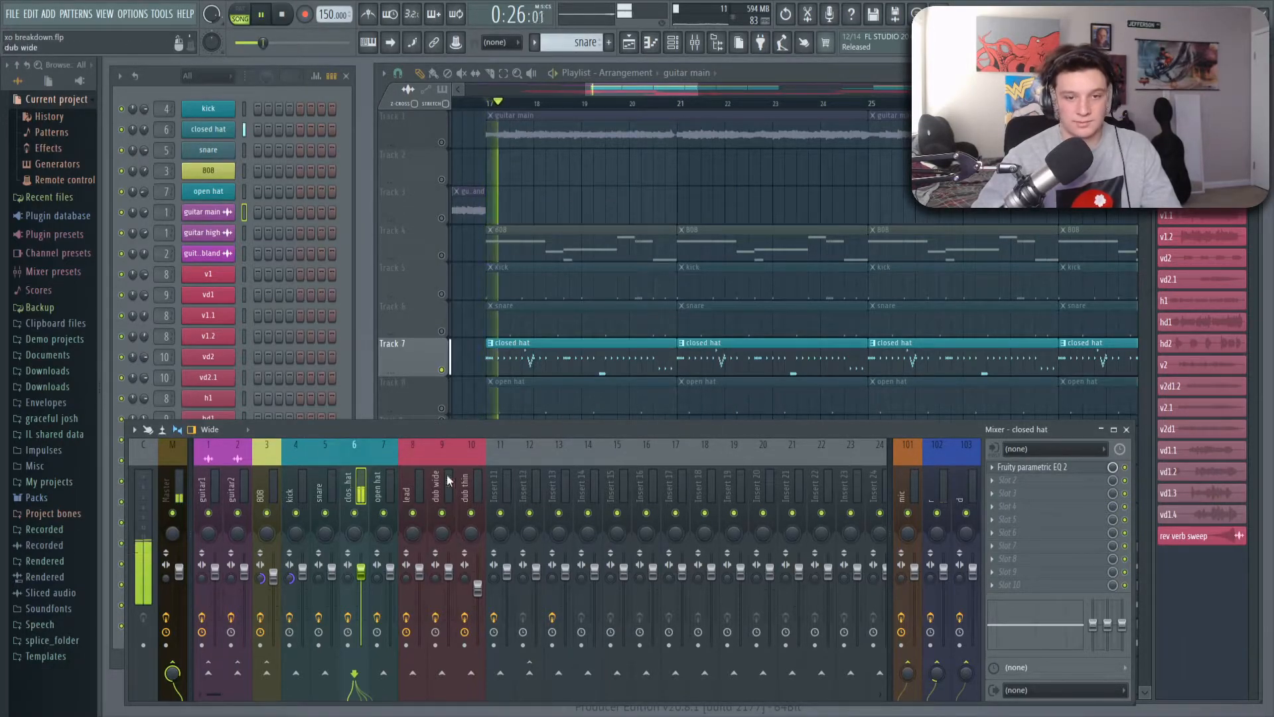
double_click(530, 355)
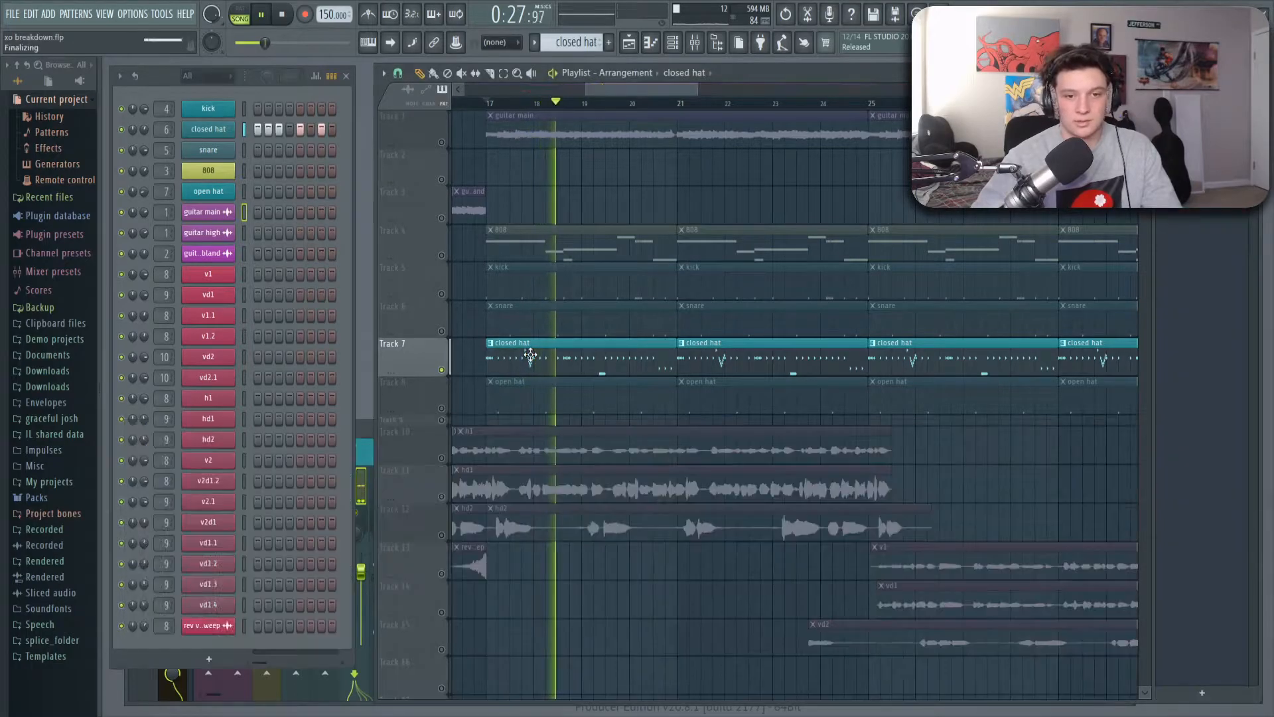
key("Escape")
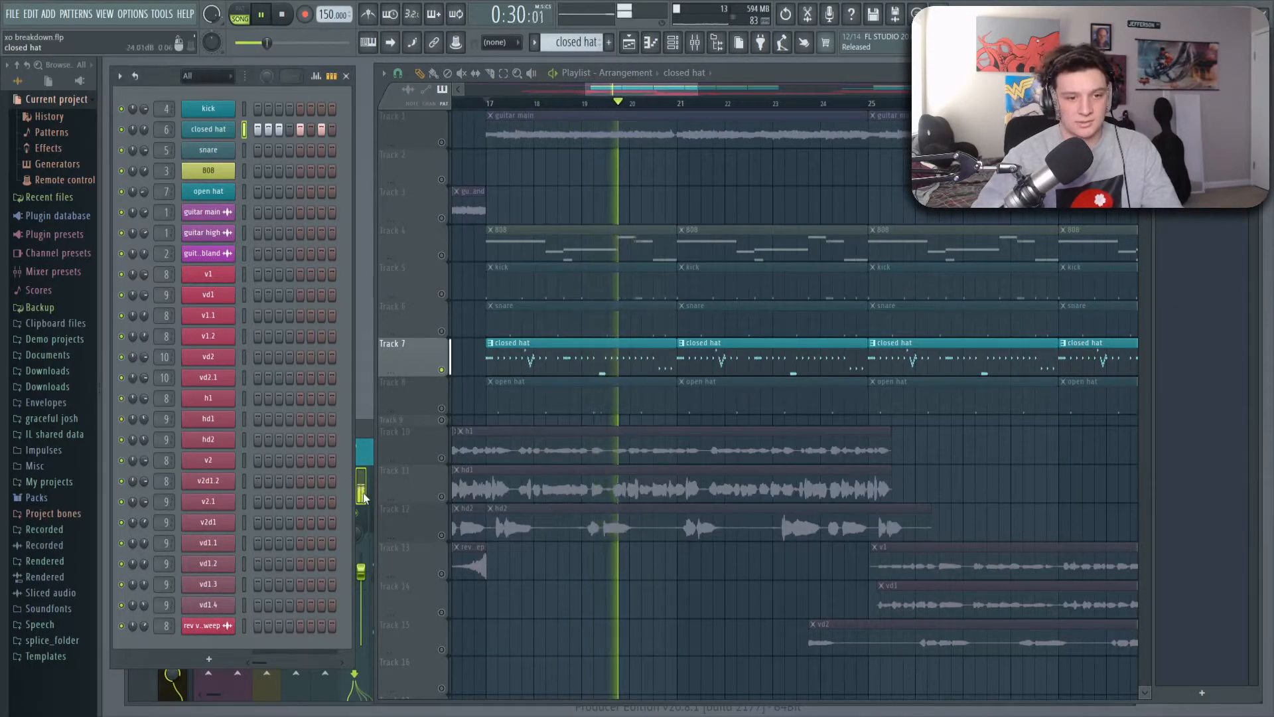
Bring back the mixer, examine the Fruity parametric EQ 2 on the open hat track, and close it
key("F9")
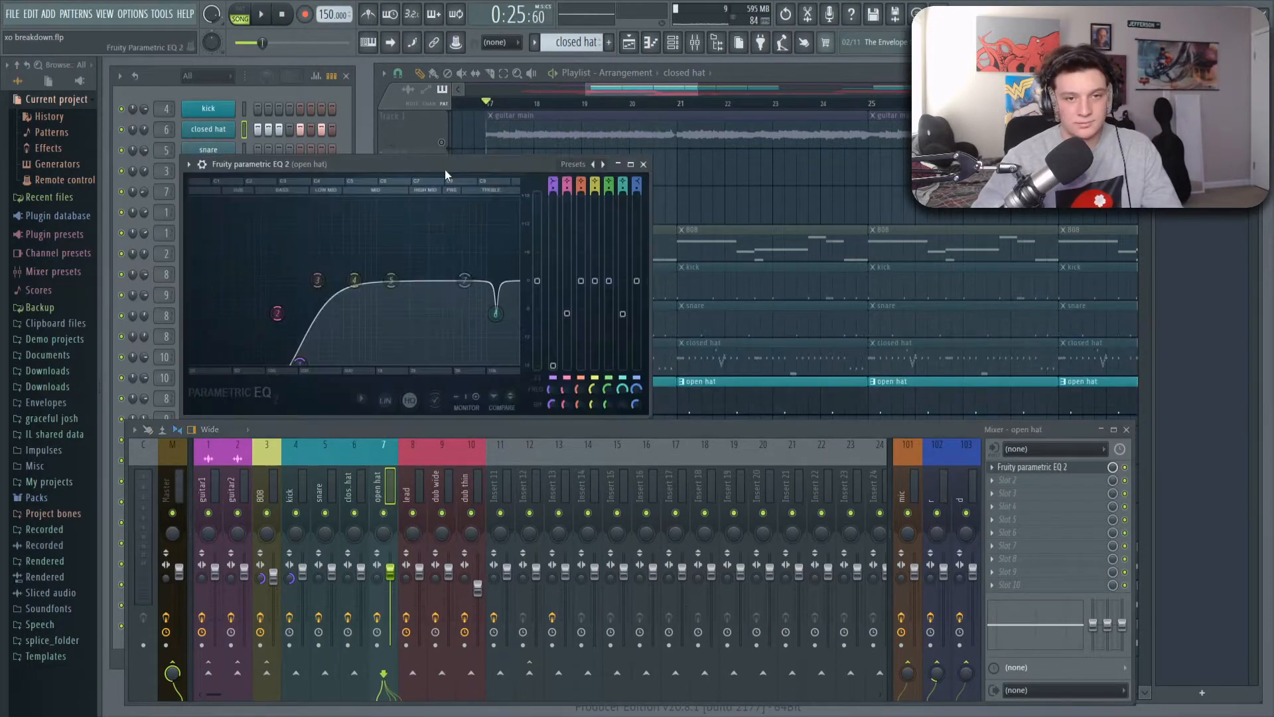
key("space")
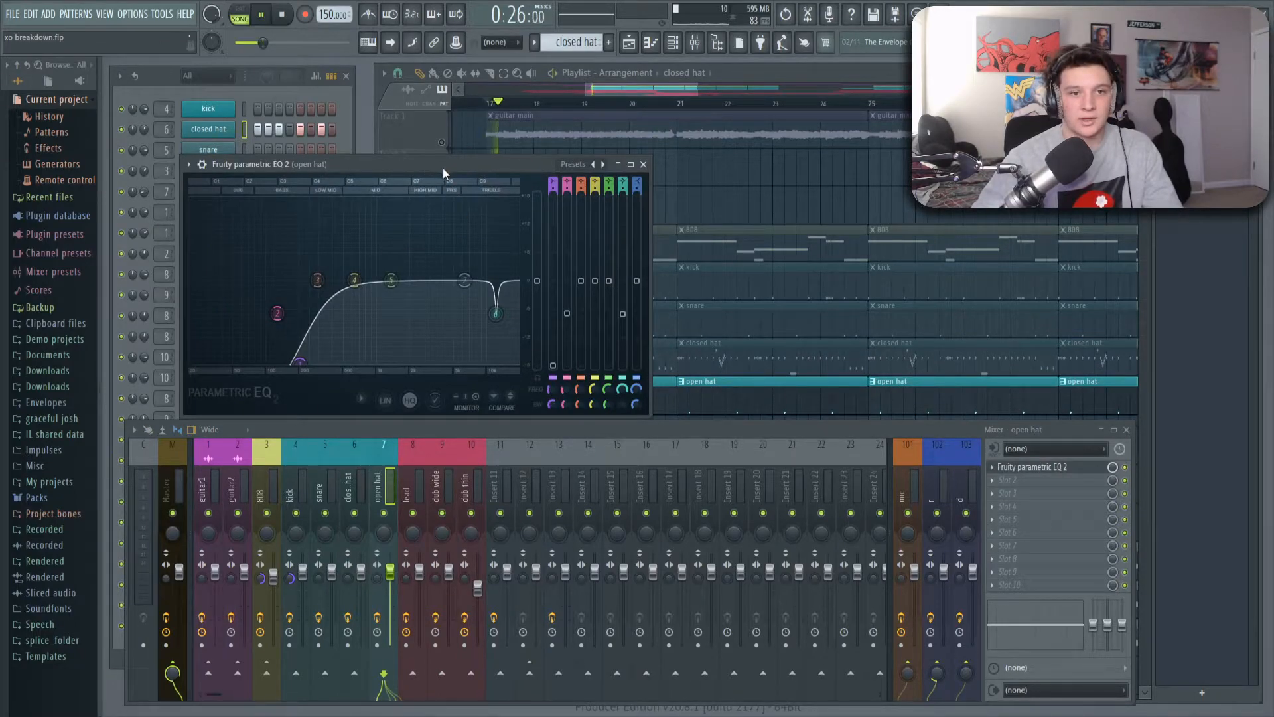
left_click(643, 164)
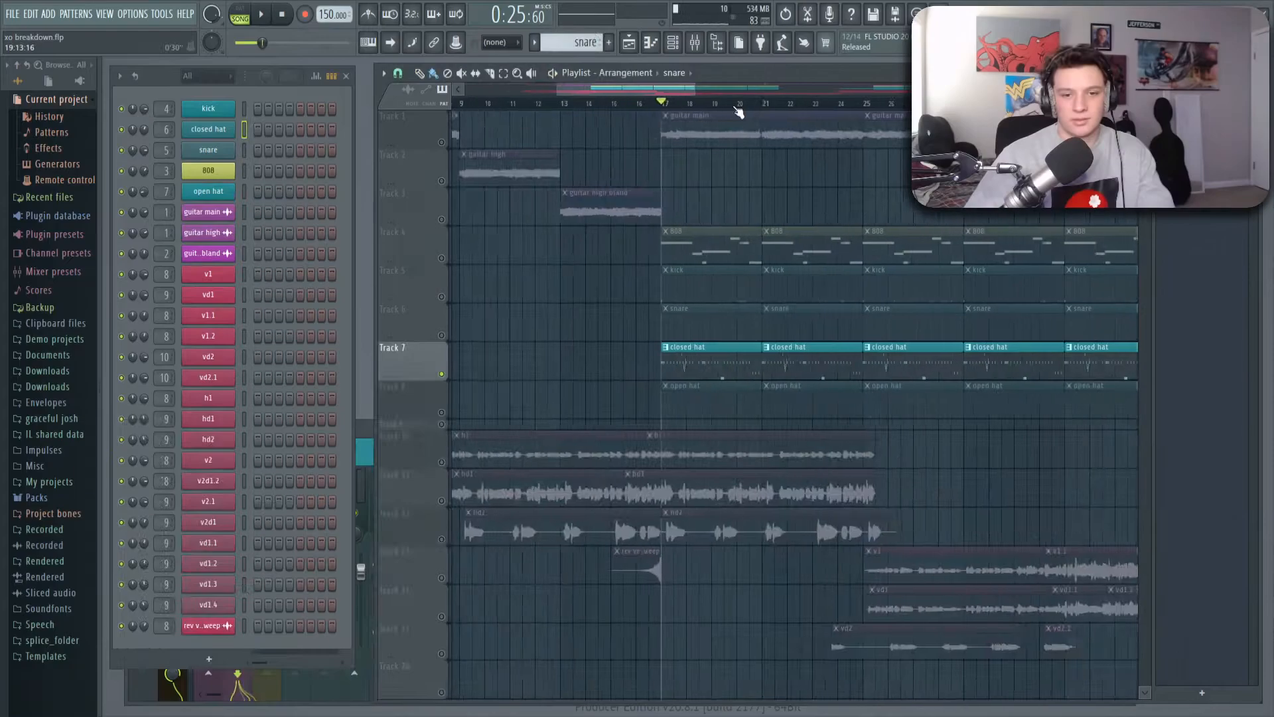
Look over the song arrangement in the playlist, moving the playback position between its sections
scroll(767, 224, "right", 2)
scroll(766, 224, "down", 1)
scroll(766, 224, "up", 2)
scroll(734, 109, "down", 5)
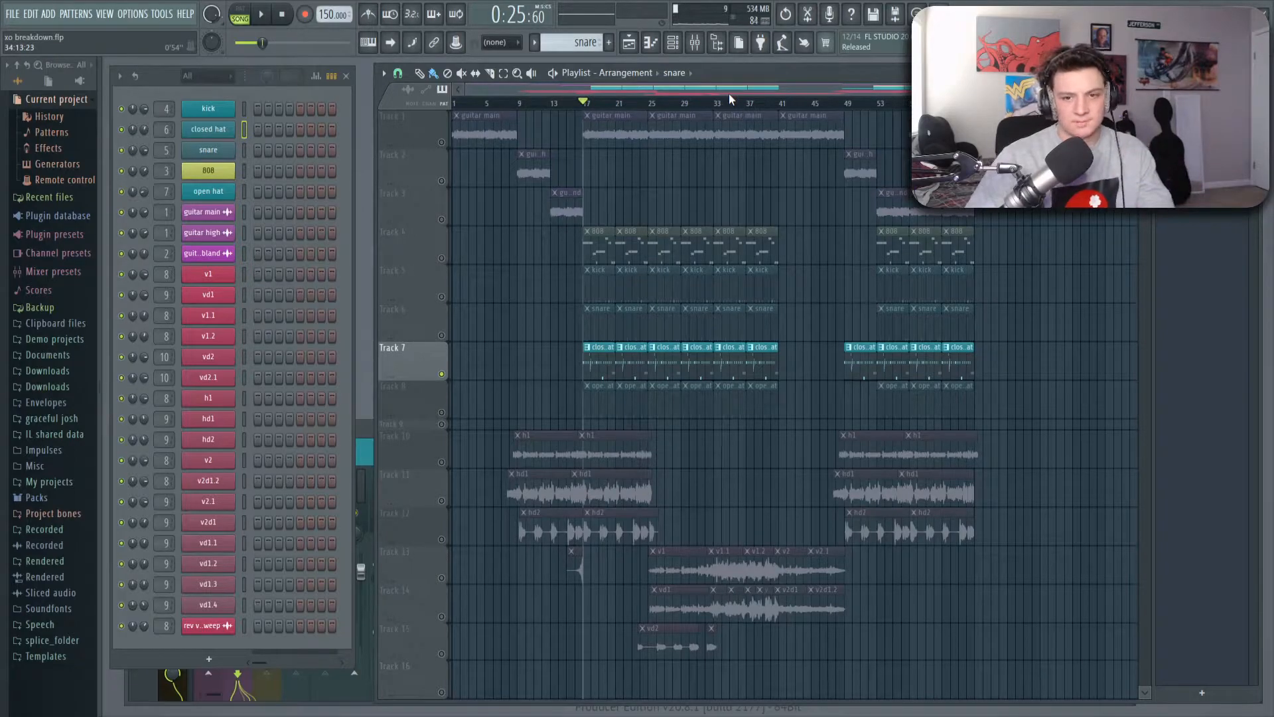
scroll(911, 107, "up", 3)
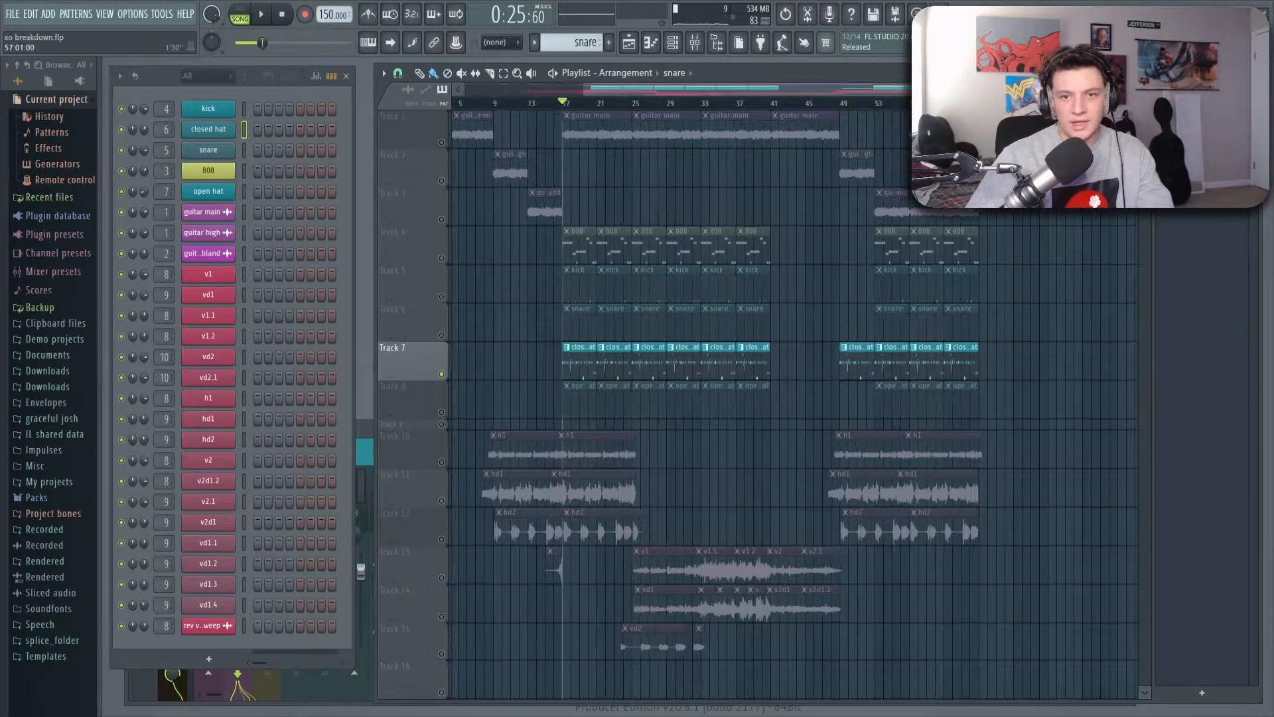
scroll(631, 108, "up", 1)
left_click(740, 105)
left_click_drag(752, 108, 468, 107)
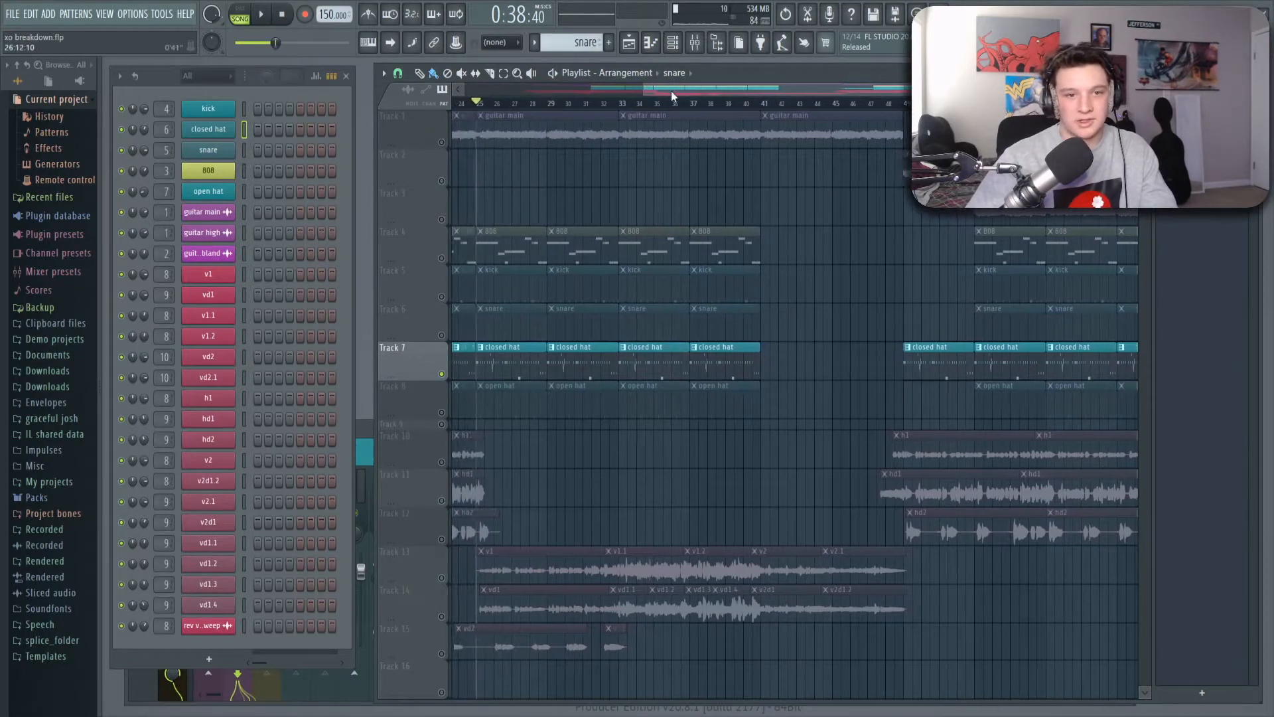
scroll(671, 91, "up", 4)
scroll(673, 90, "up", 2)
left_click(716, 105)
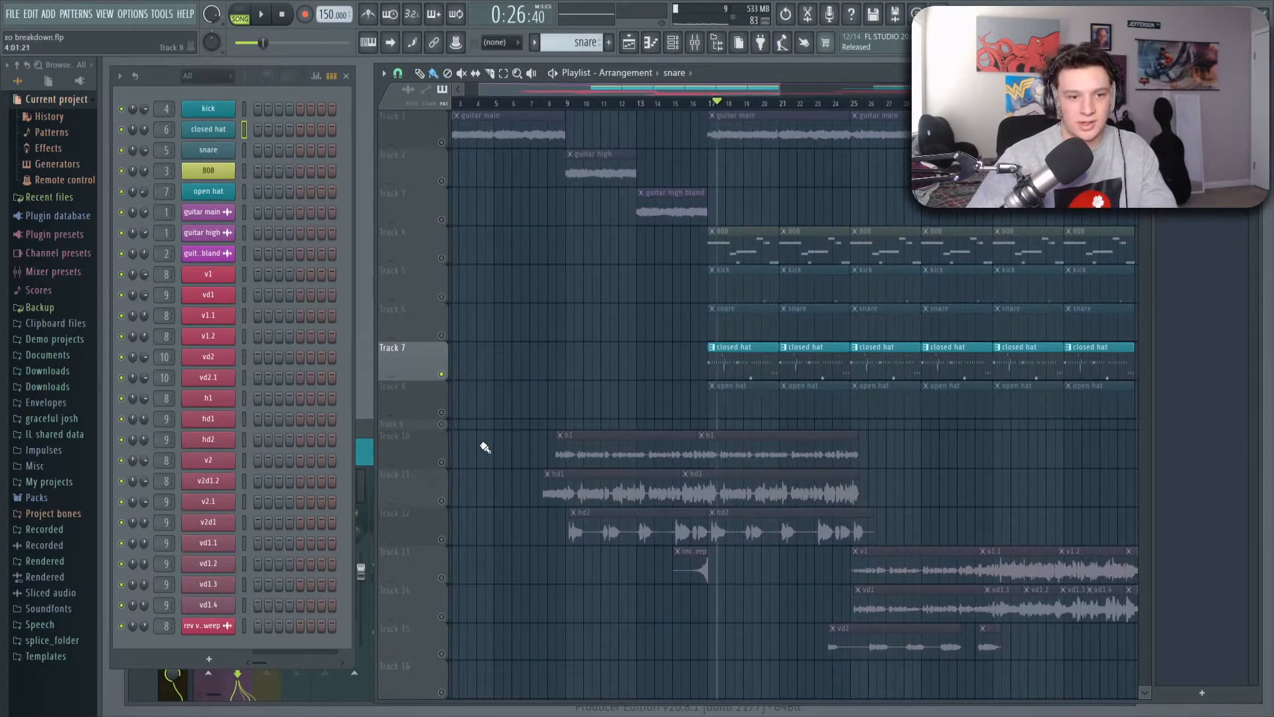
Enable Tracks 1 to 8 with the vocal tracks muted and listen to the instrumental from bar 15
right_click(441, 463)
right_click(441, 462)
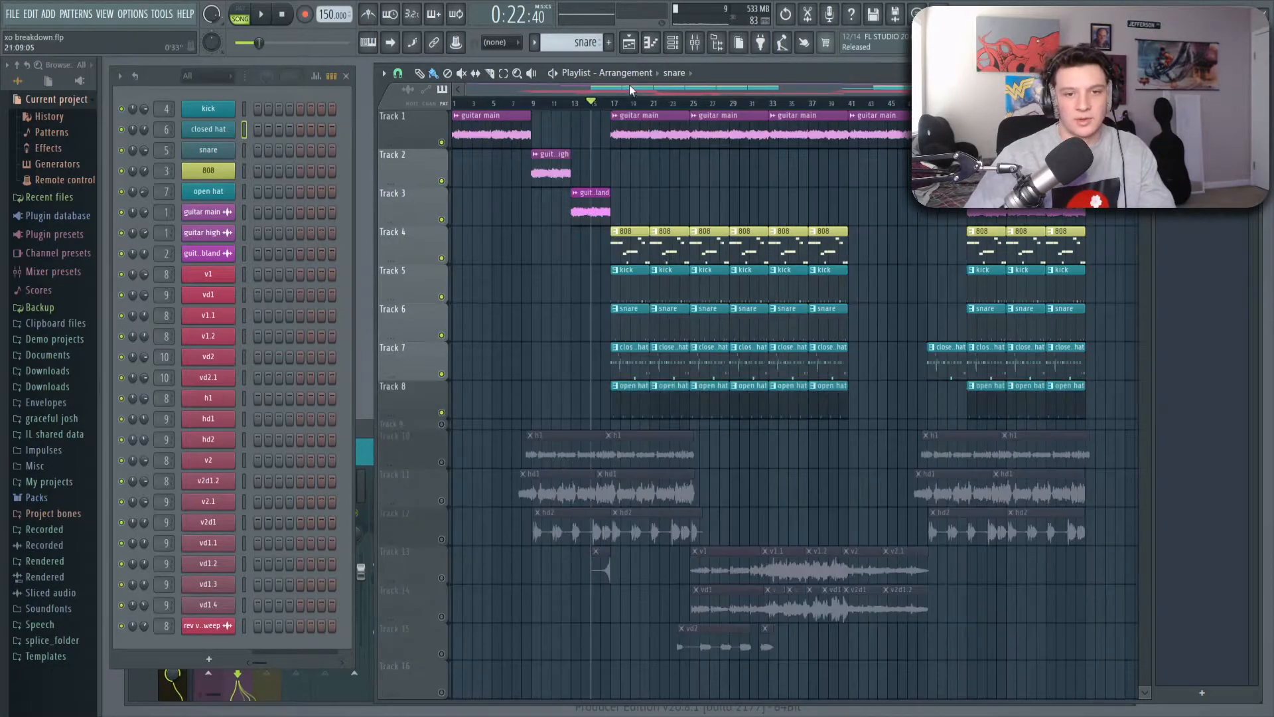
scroll(629, 85, "up", 3)
key("space")
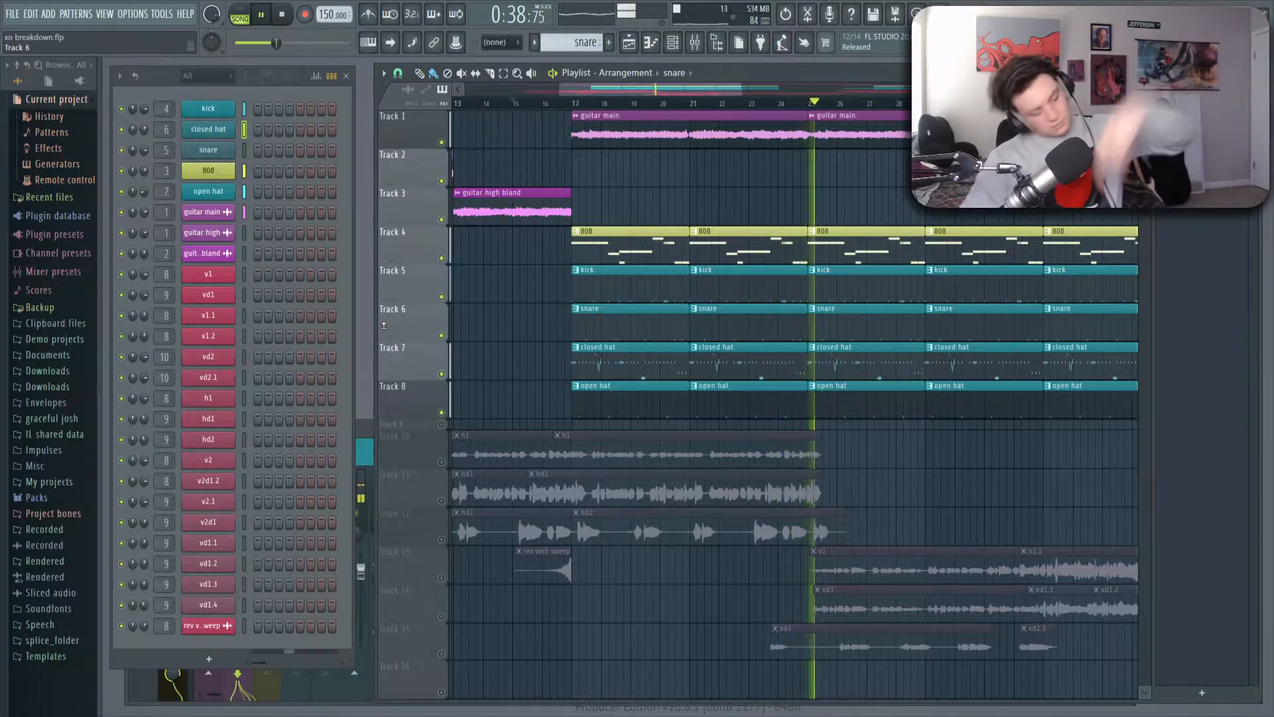
key("space")
Look over the vocal clips on Tracks 10 to 15 and set the playback start to bar 9
scroll(581, 109, "down", 5)
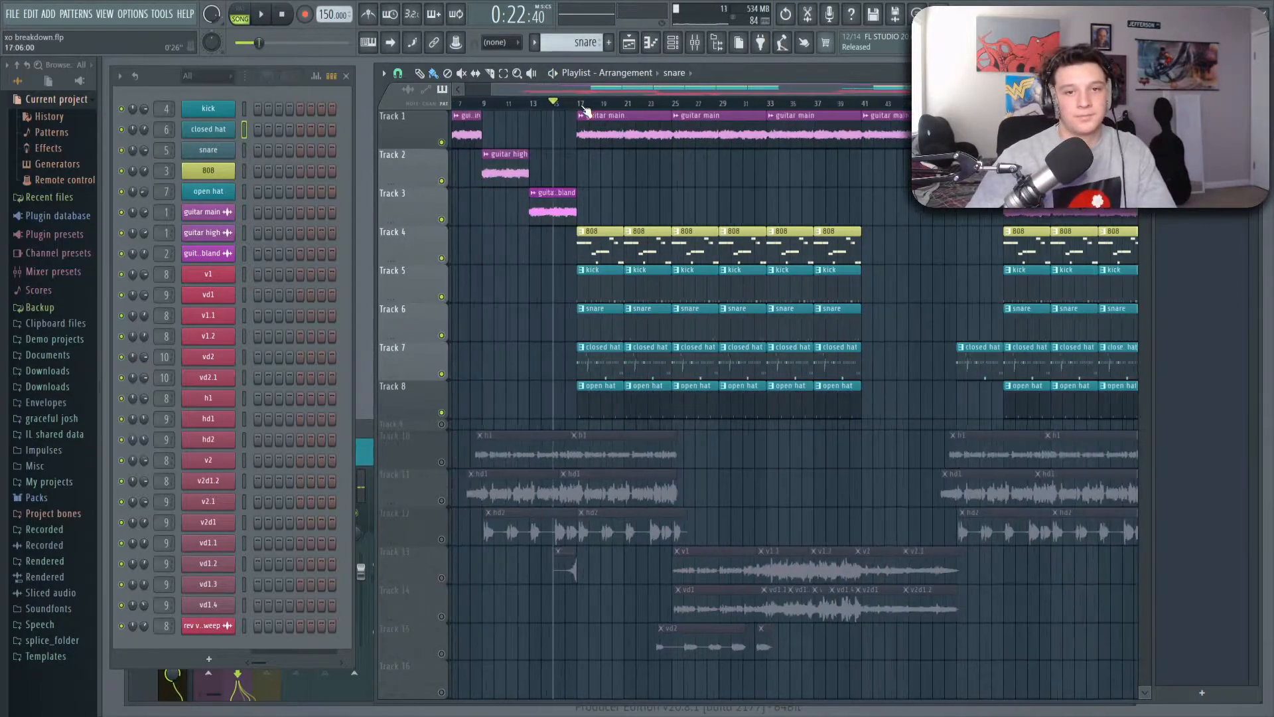
scroll(582, 118, "up", 2)
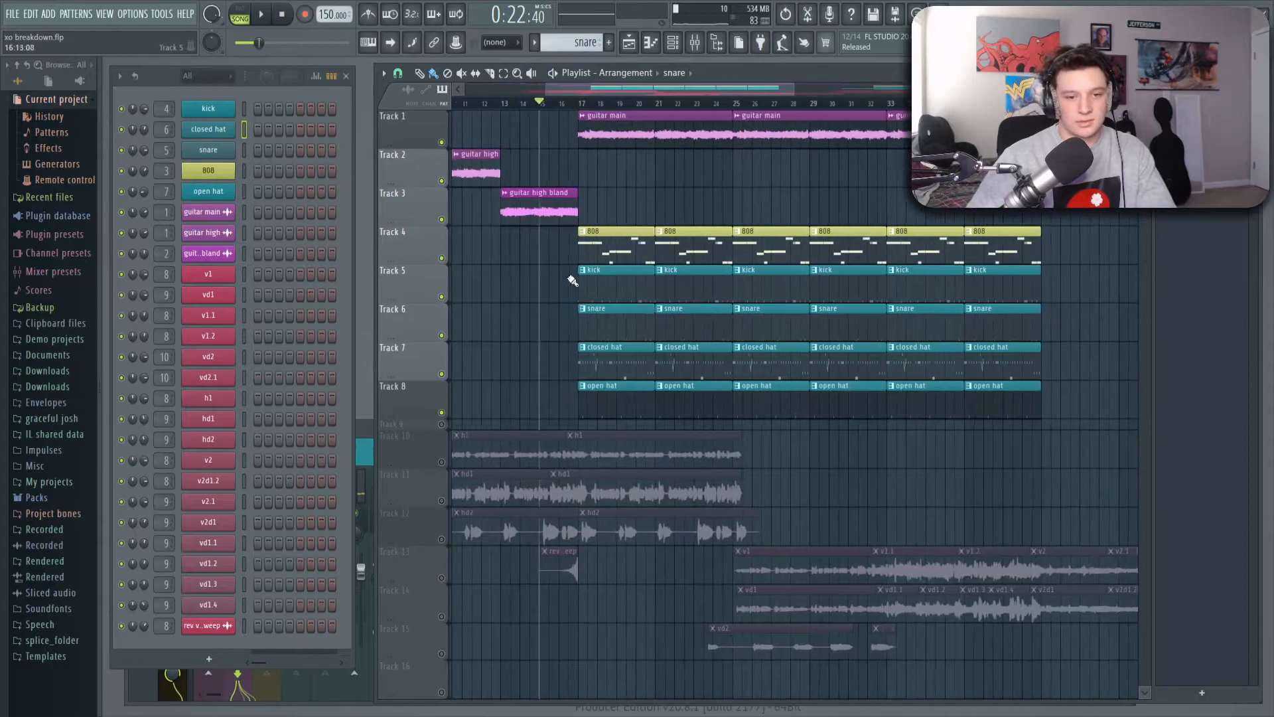
scroll(598, 318, "down", 3)
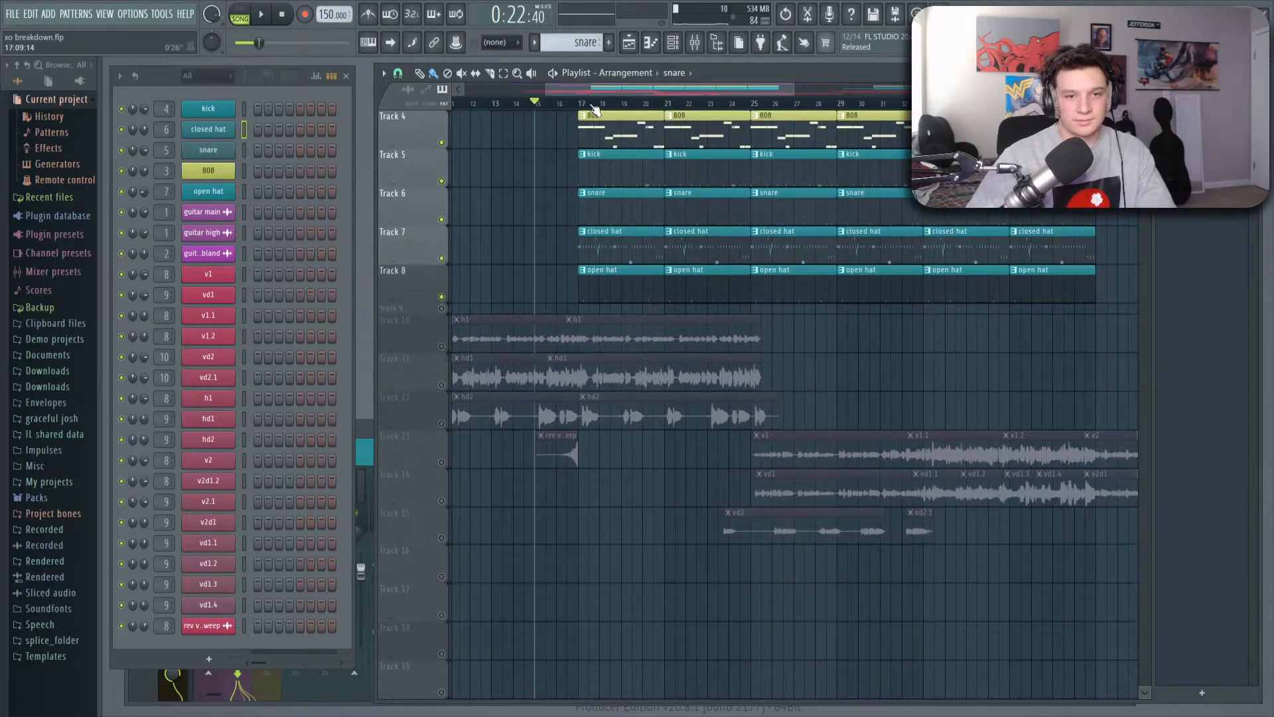
scroll(594, 109, "down", 4)
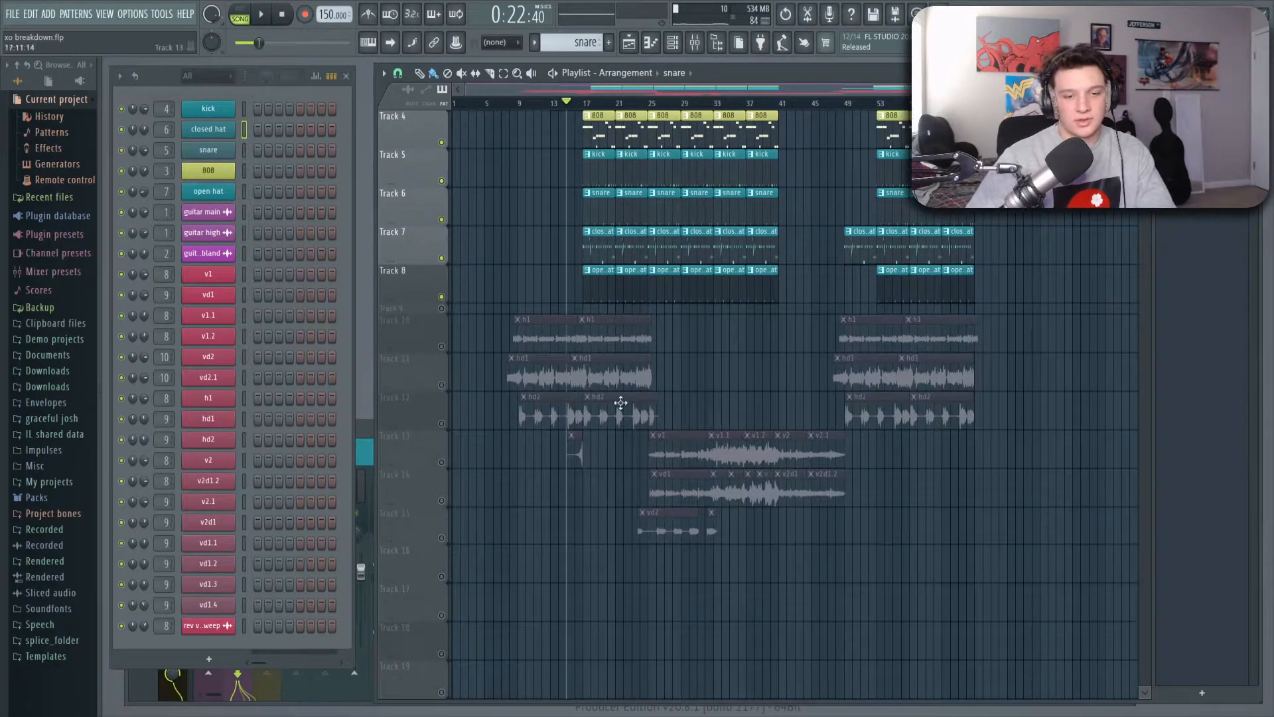
scroll(574, 113, "up", 4)
scroll(602, 91, "up", 3)
left_click(618, 102)
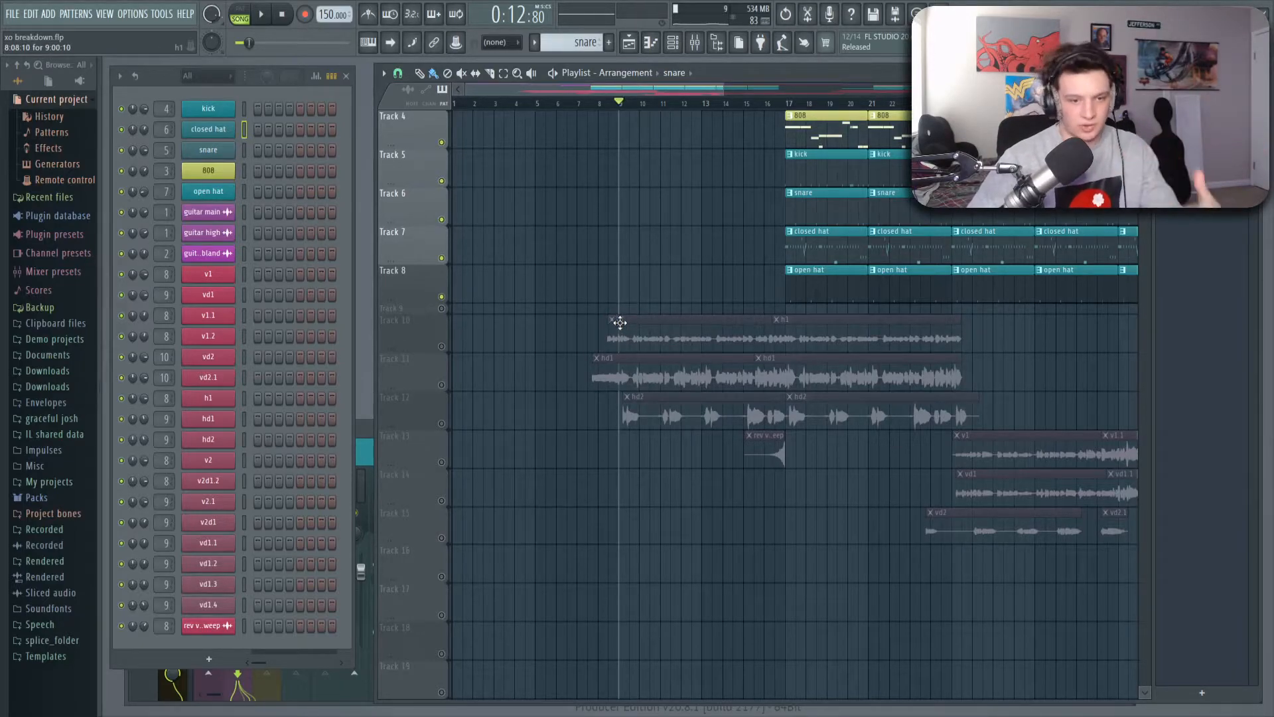
Set the playback start to bar 16, preview the rev verb sweep on Track 13, and enable all tracks
scroll(571, 126, "down", 3)
scroll(591, 113, "up", 6)
left_click(593, 103)
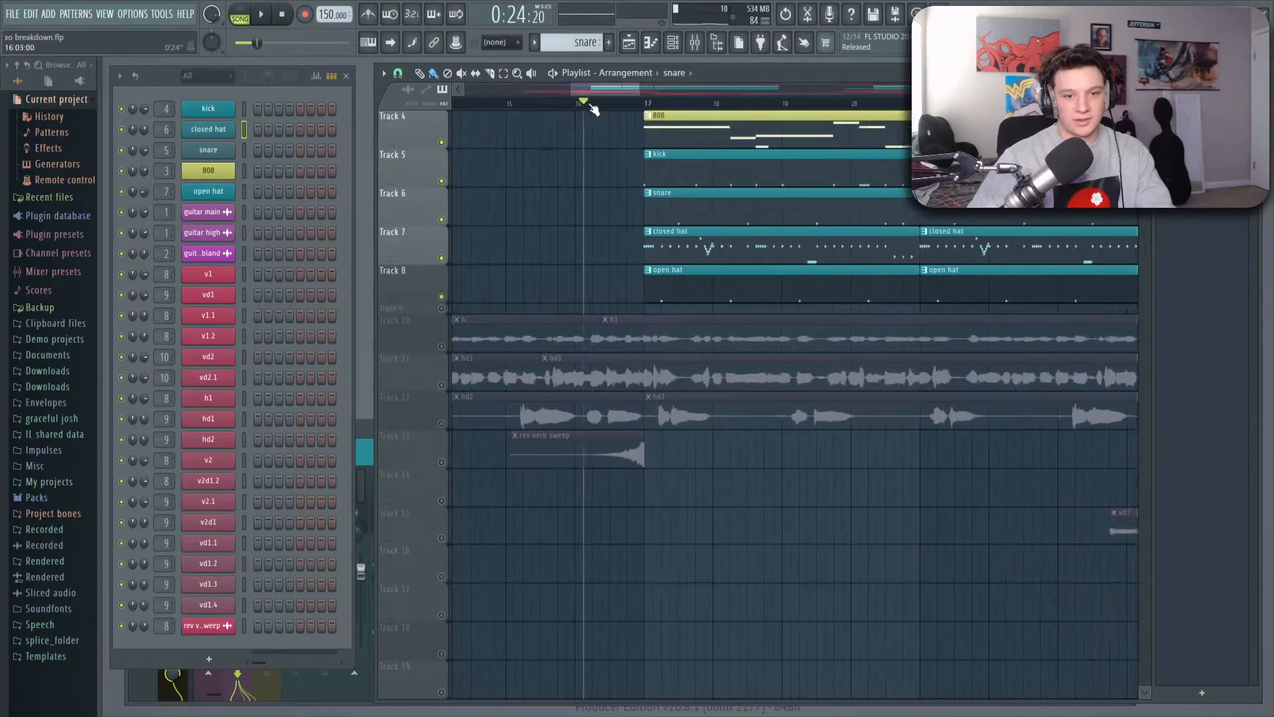
right_click(441, 462)
key("space")
key("space")
right_click(442, 462)
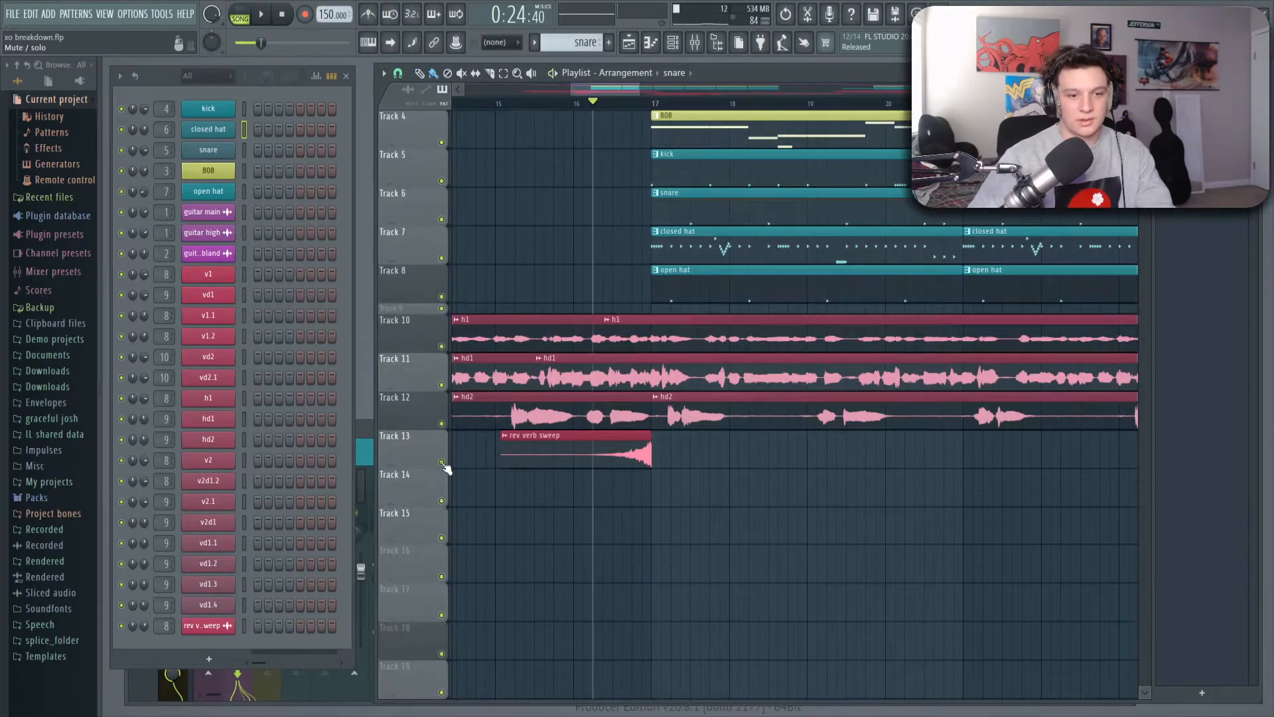
Listen to the hook vocals coming in over the guitars from bar 8 with all tracks enabled
scroll(633, 108, "down", 3)
scroll(612, 106, "up", 1)
scroll(664, 133, "left", 4)
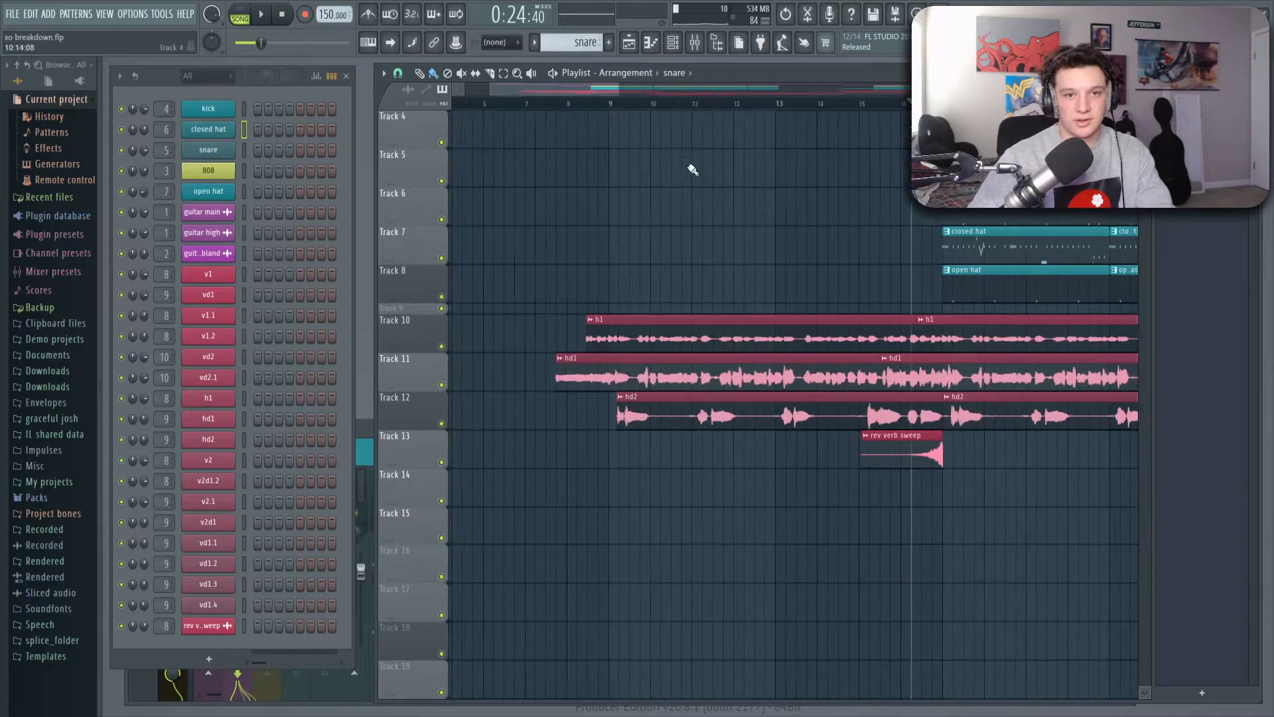
left_click(607, 103)
scroll(640, 132, "down", 4)
scroll(606, 356, "up", 3)
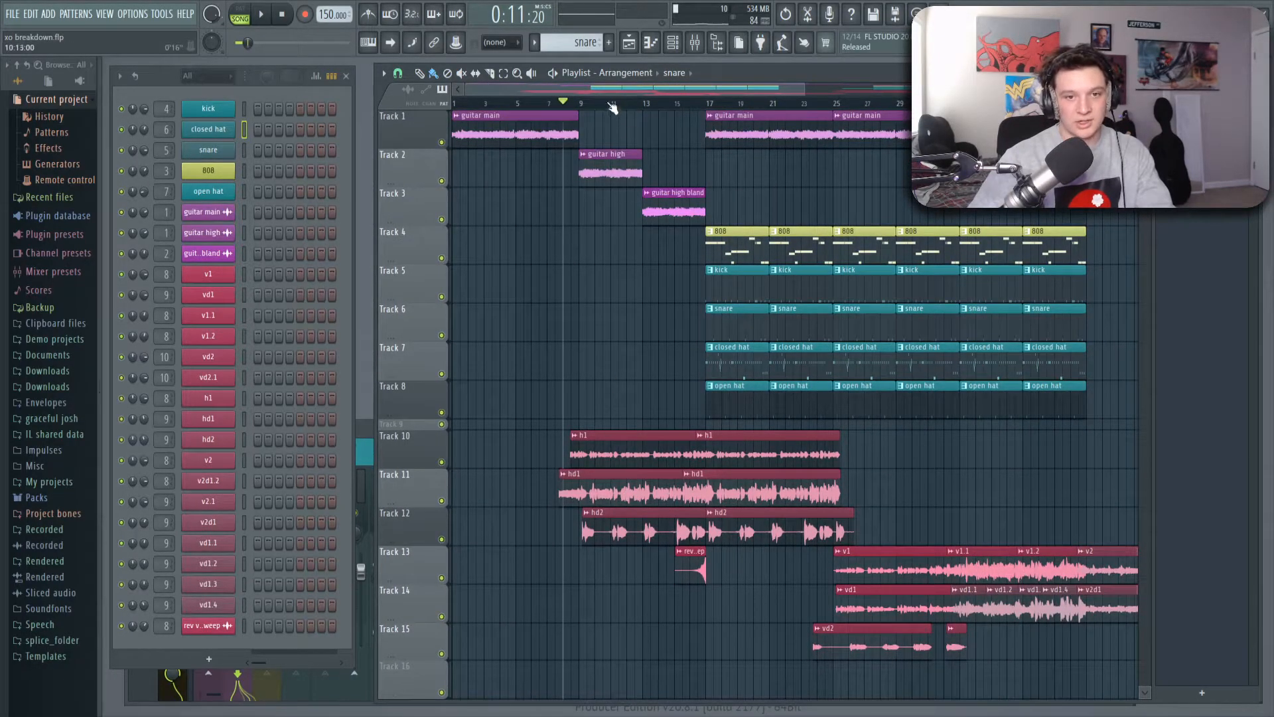
scroll(612, 108, "up", 3)
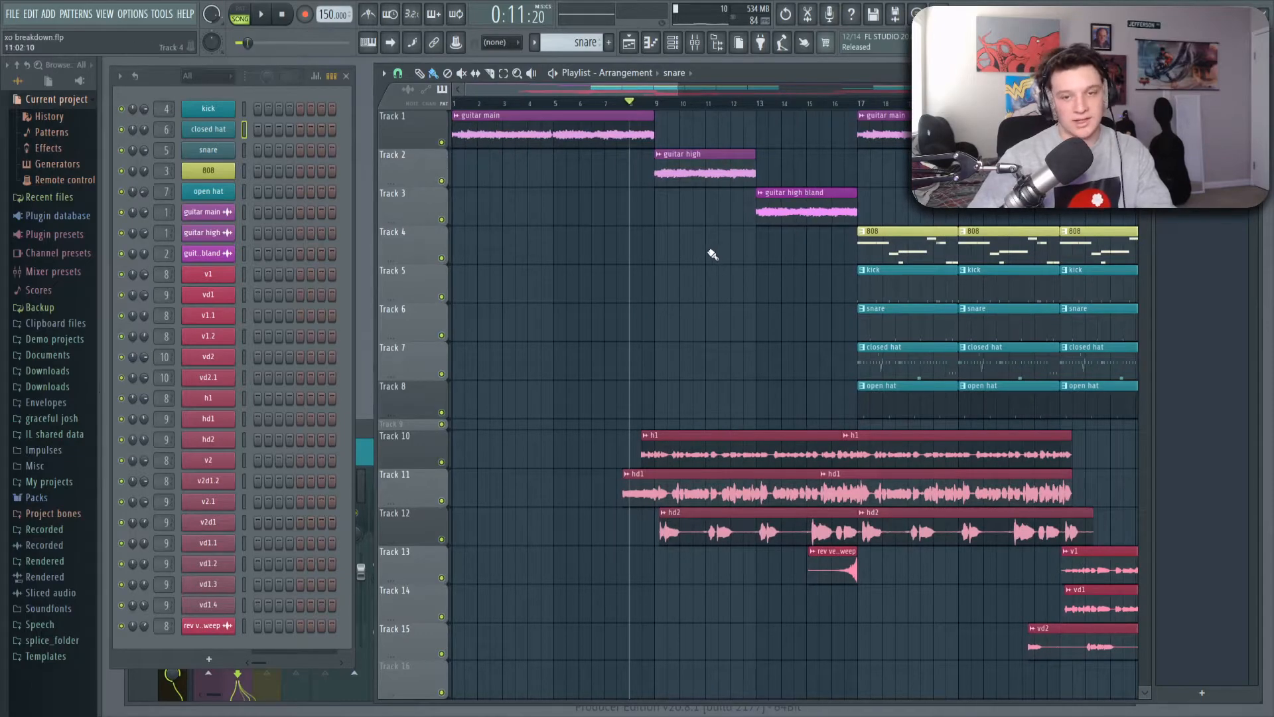
scroll(683, 116, "up", 2)
key("space")
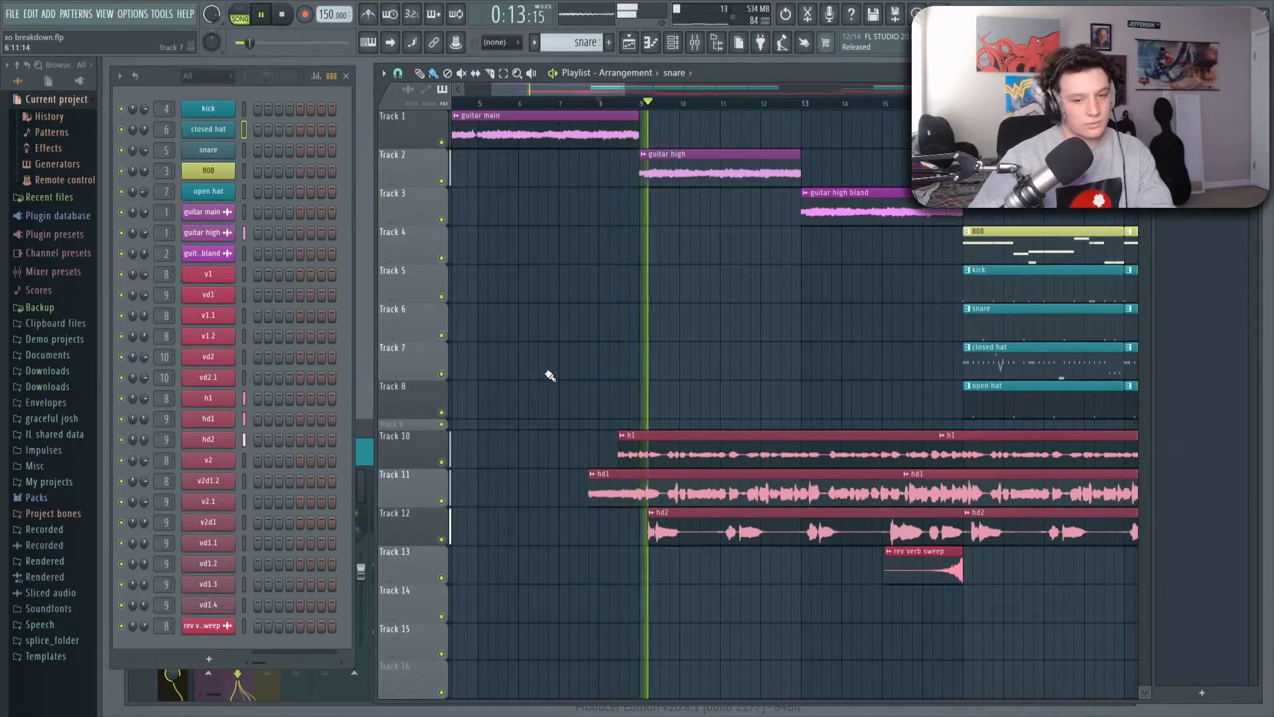
key("space")
Solo Track 10 with the h1 vocal and set the playback start to bar 9
right_click(442, 461)
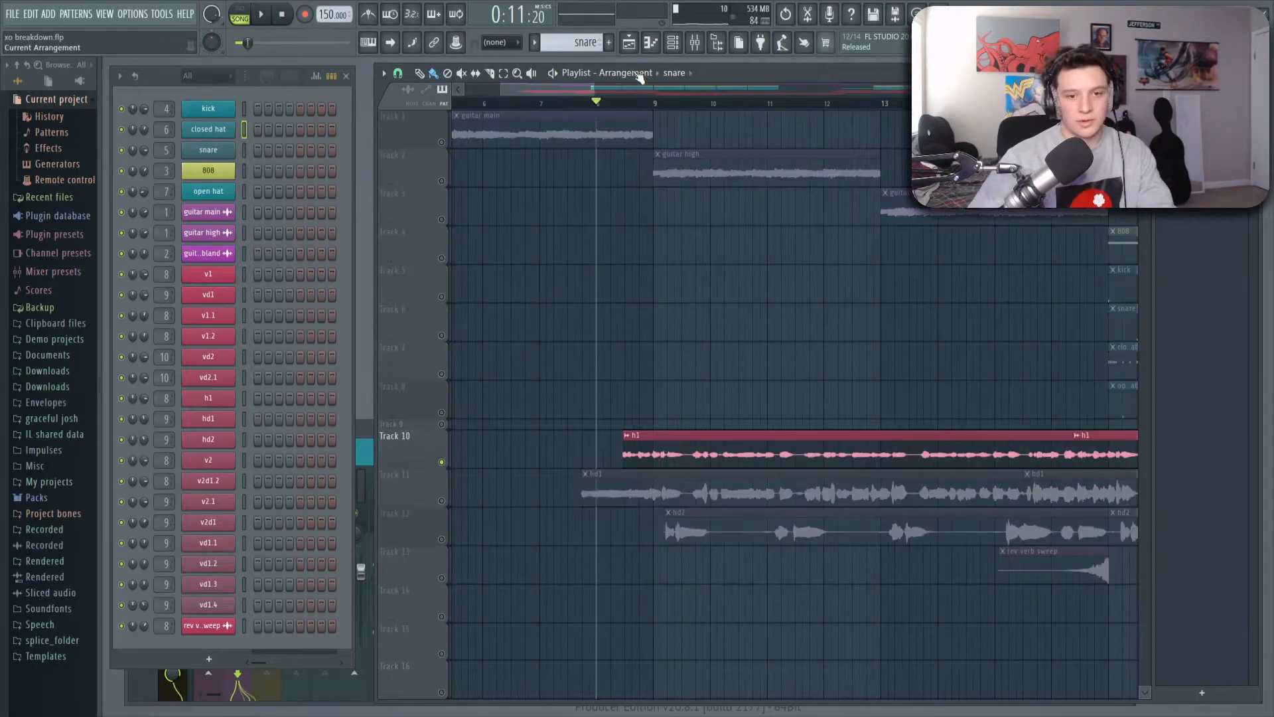
left_click_drag(654, 104, 659, 110)
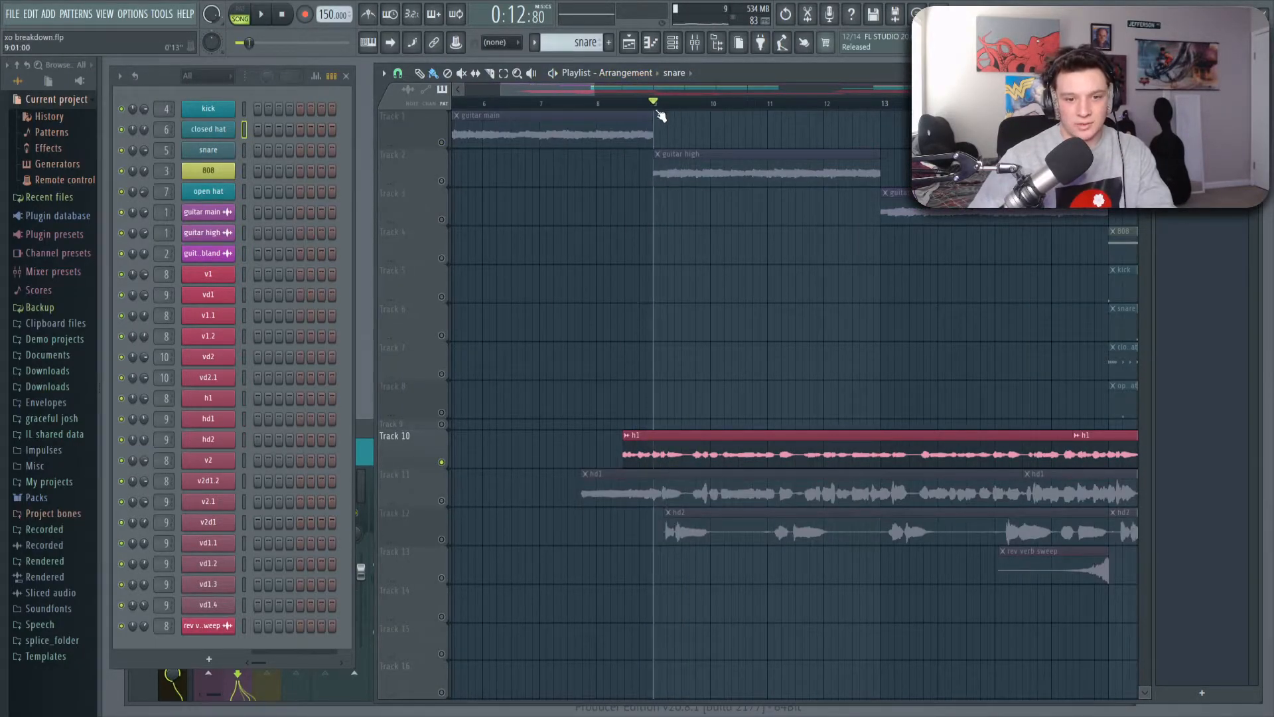
scroll(750, 431, "down", 4)
Select the lead mixer track and open its Fruity parametric EQ 2 to examine the curve
key("F9")
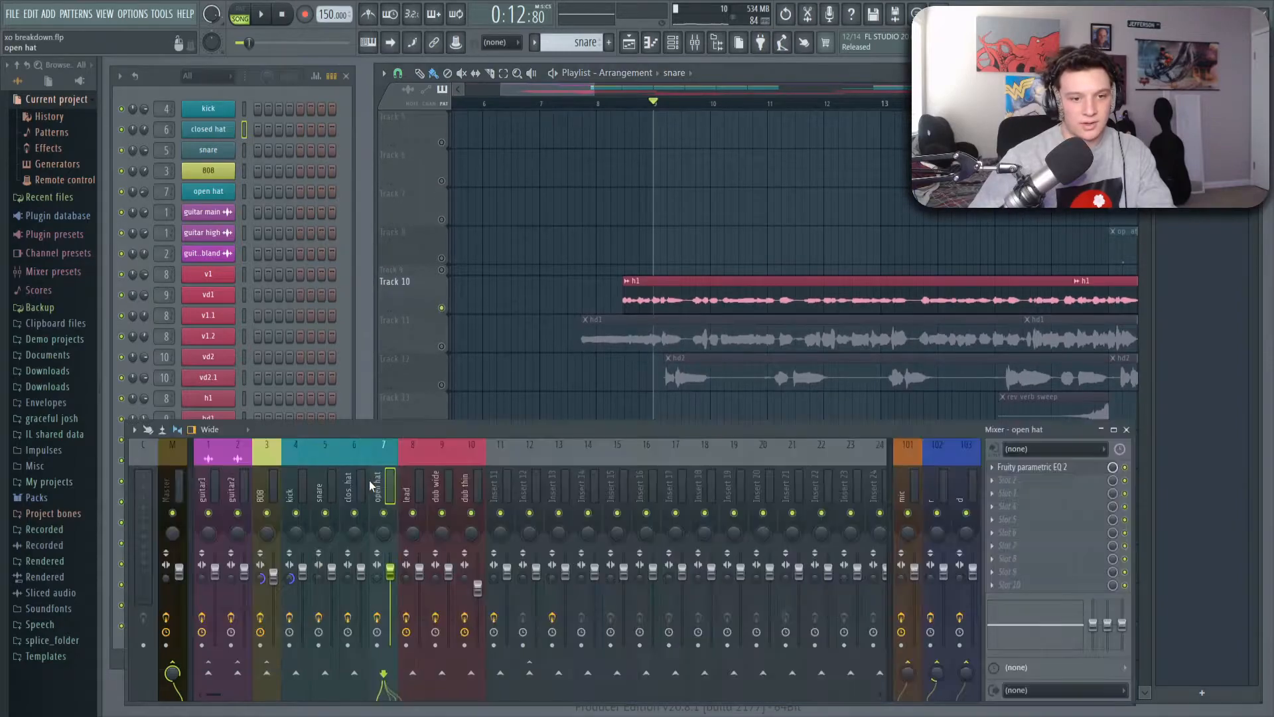
left_click(413, 468)
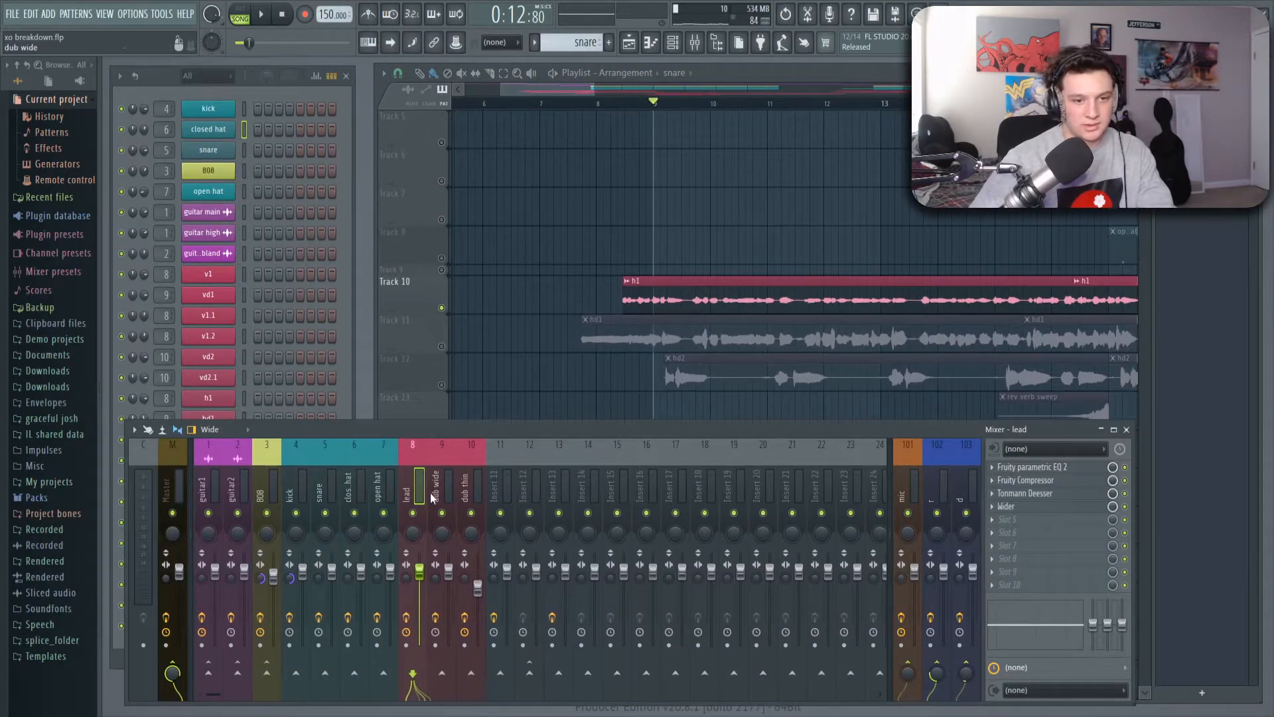
left_click(1035, 466)
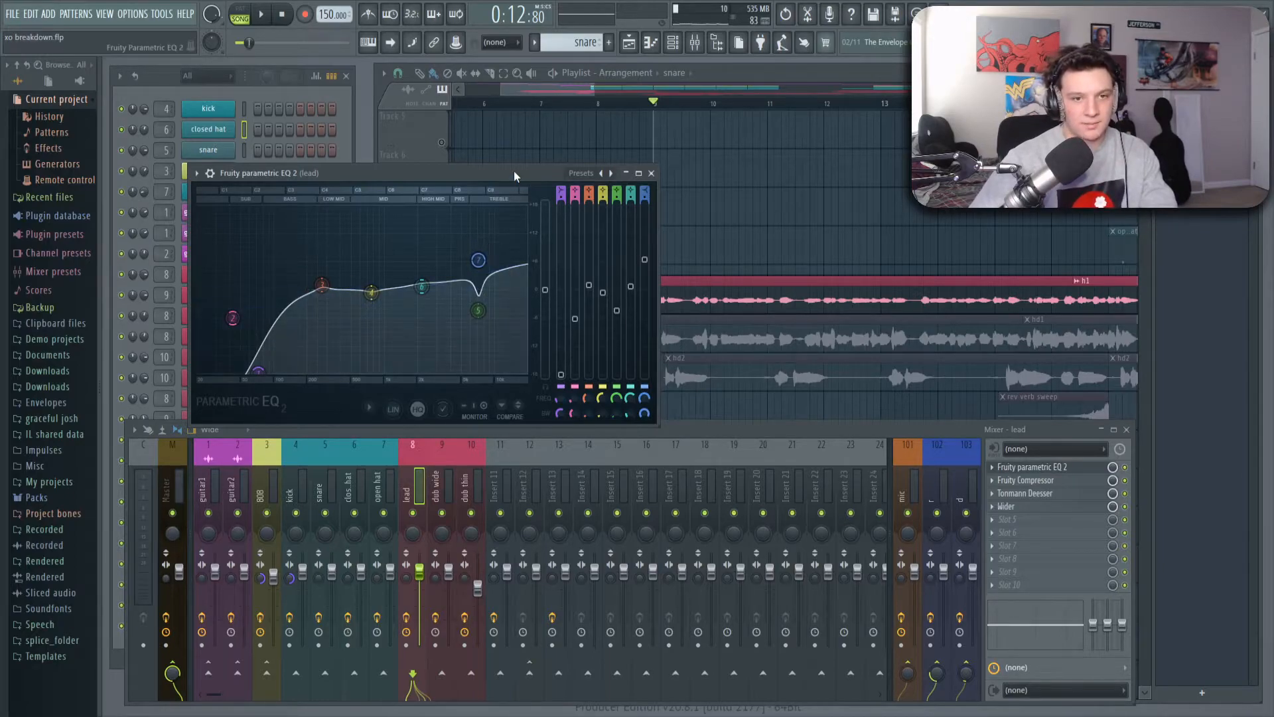
left_click_drag(513, 170, 603, 173)
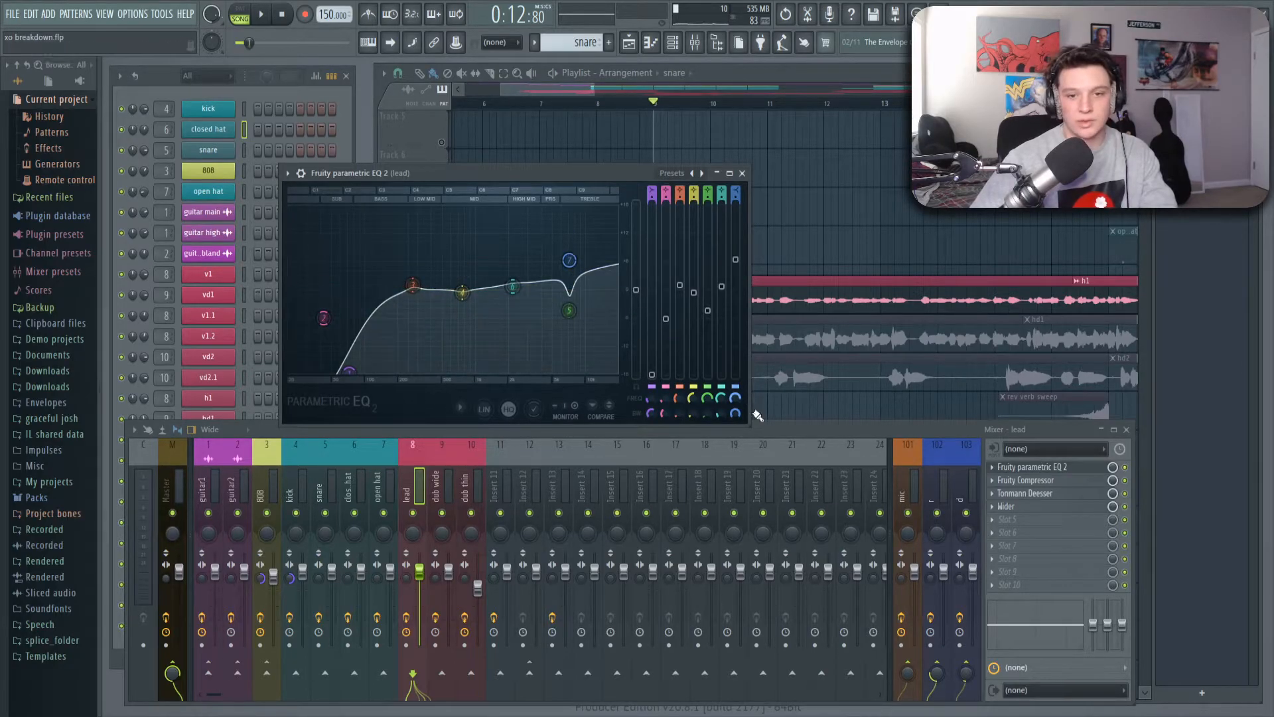
Open the Fruity Compressor on the lead mixer track and examine its threshold, ratio, gain, attack and release
left_click(1026, 479)
left_click_drag(587, 264, 548, 272)
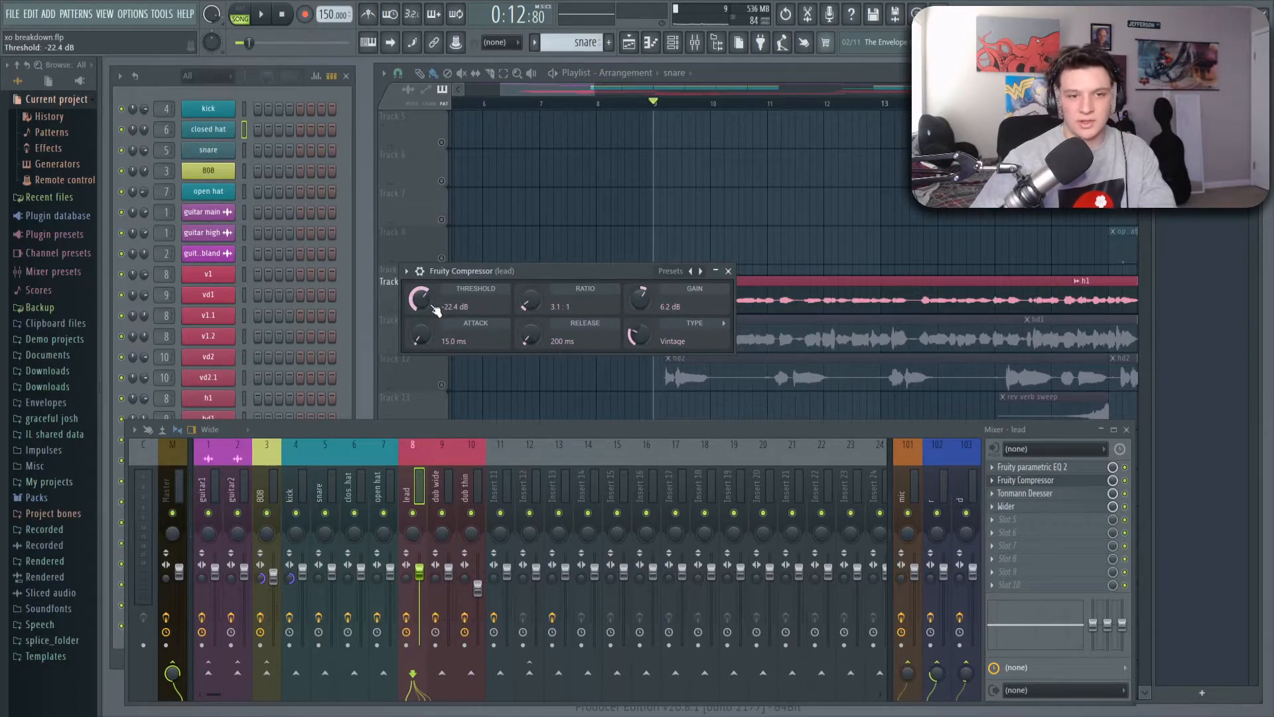
Examine the settings of the Tonmann Deesser and the Wider effect on the lead mixer track
left_click_drag(643, 269, 664, 273)
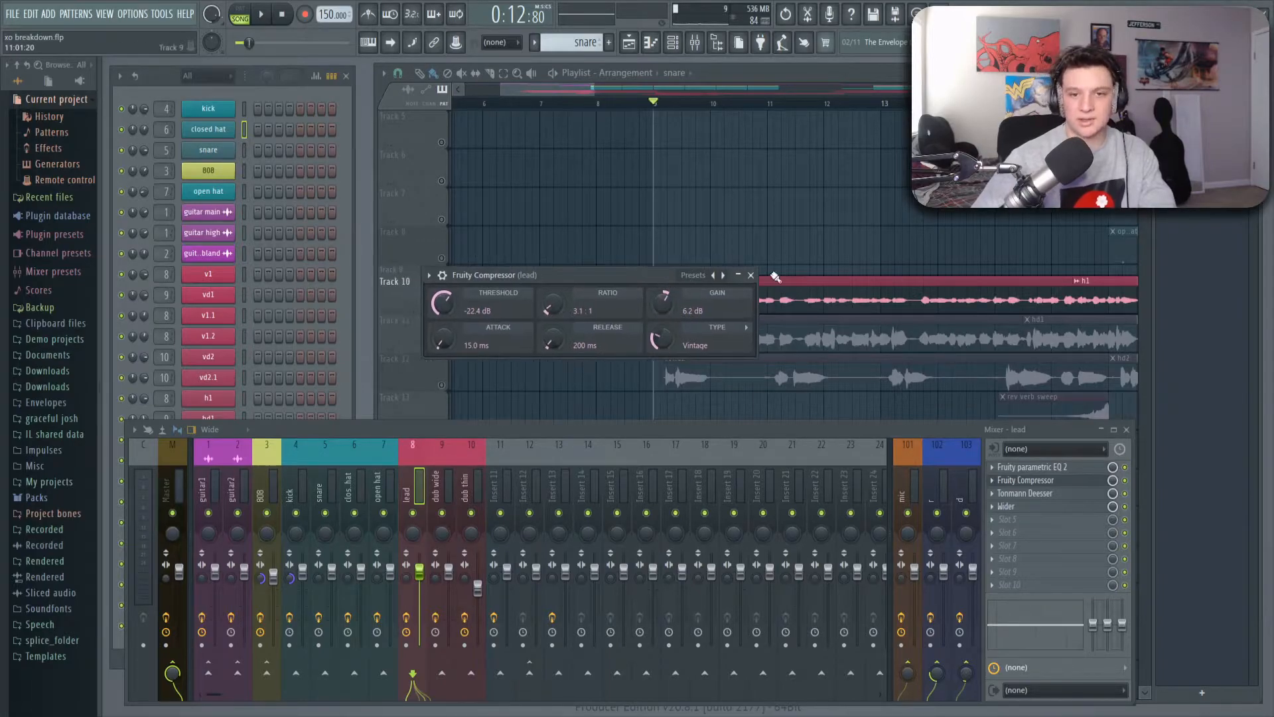
left_click(750, 275)
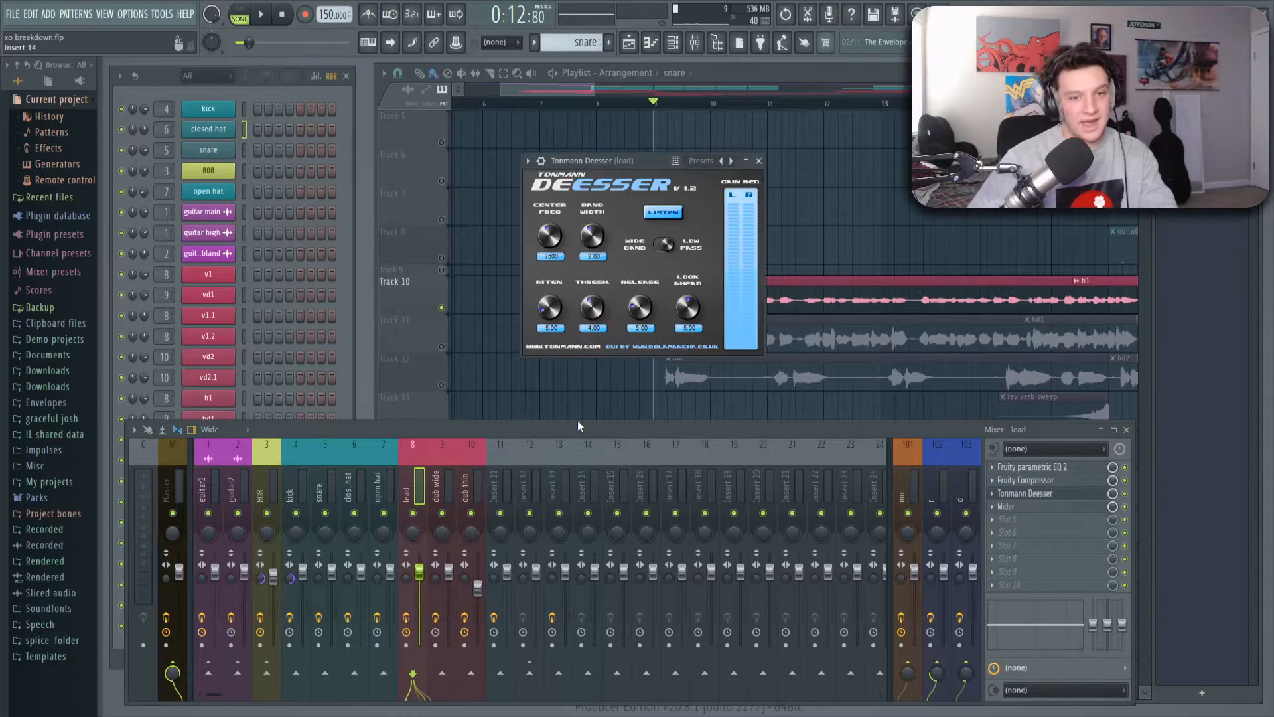
left_click_drag(639, 163, 596, 294)
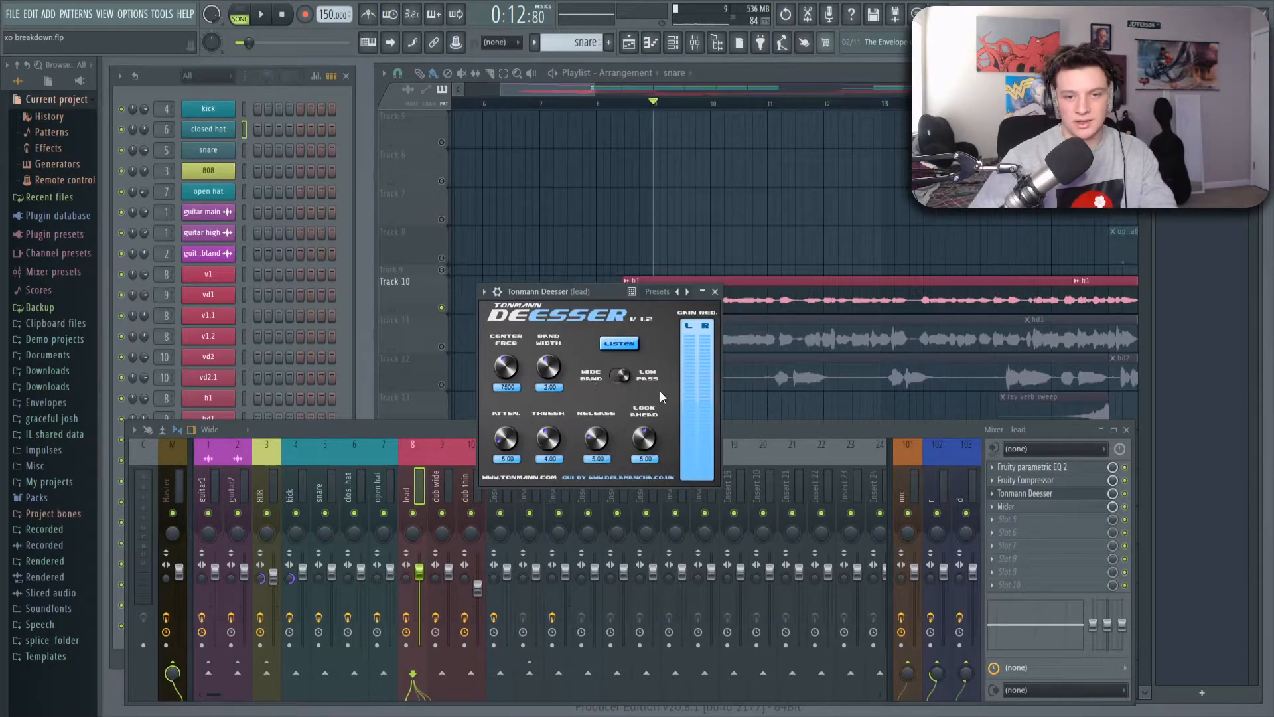
left_click(715, 292)
left_click(1029, 509)
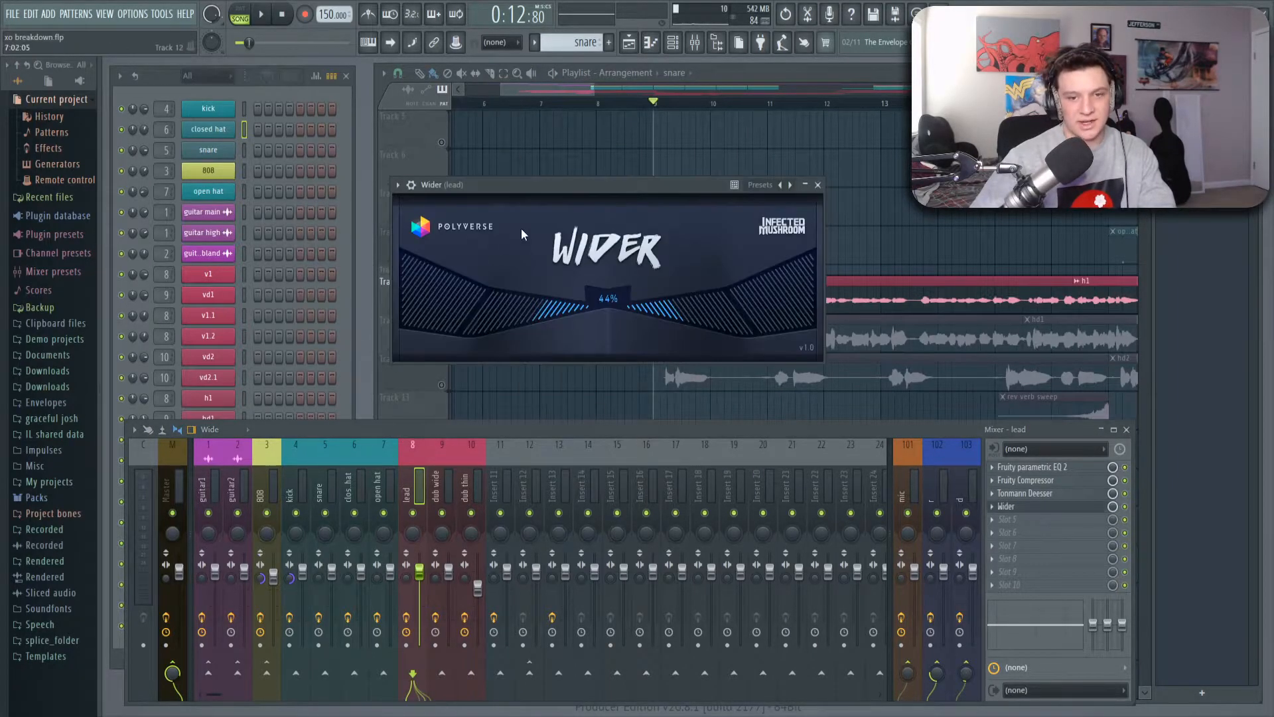
left_click_drag(579, 186, 581, 242)
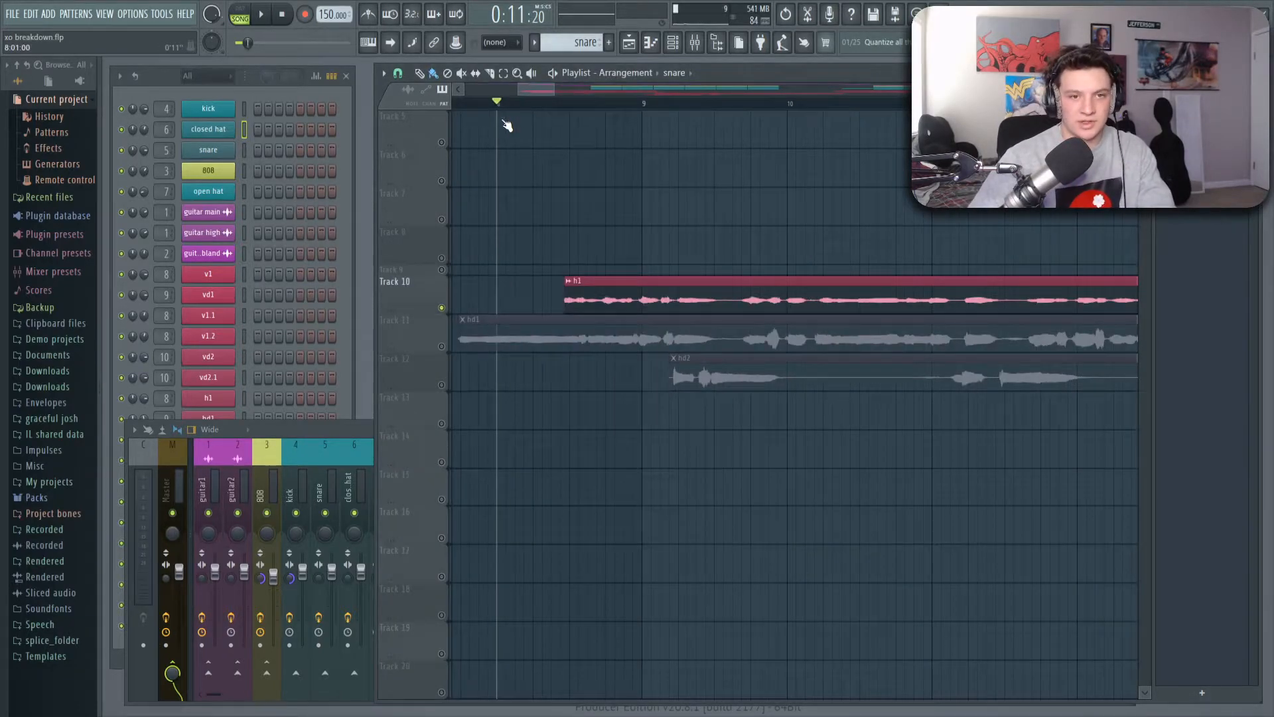
Play the soloed h1 hook vocal on Track 10 from bar 8 and check the lead mixer track
scroll(531, 126, "down", 2)
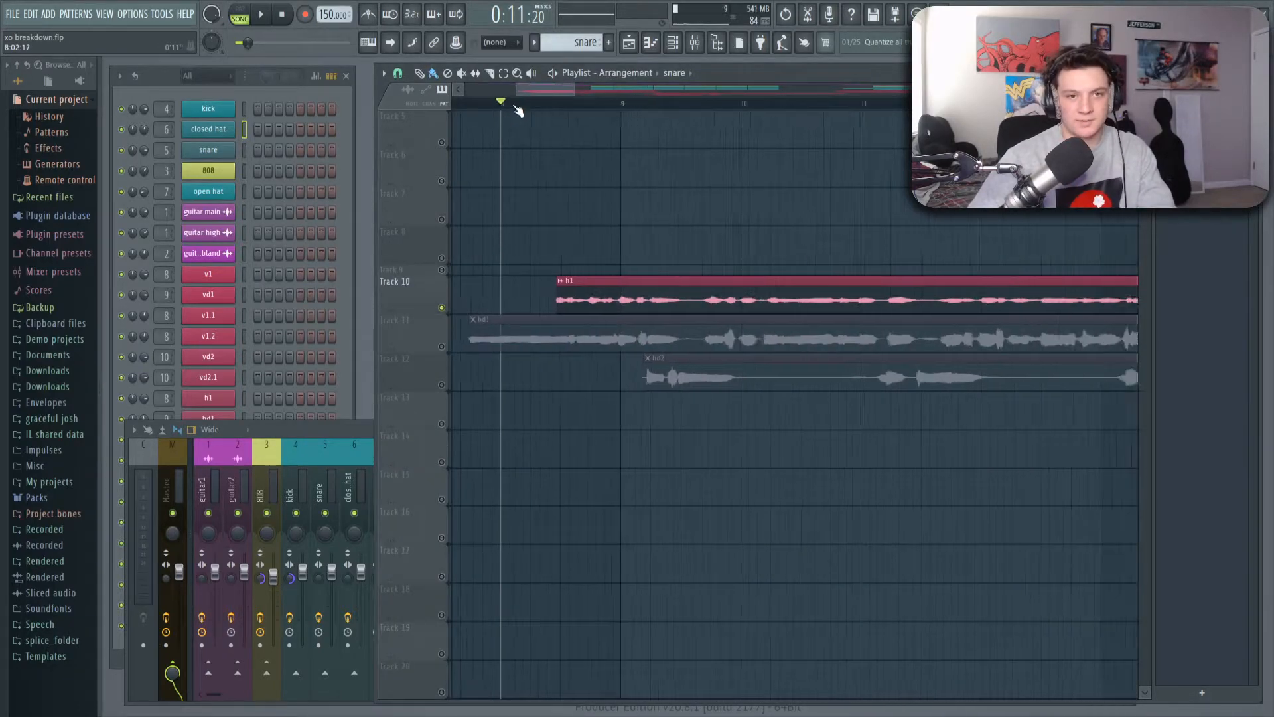
key("space")
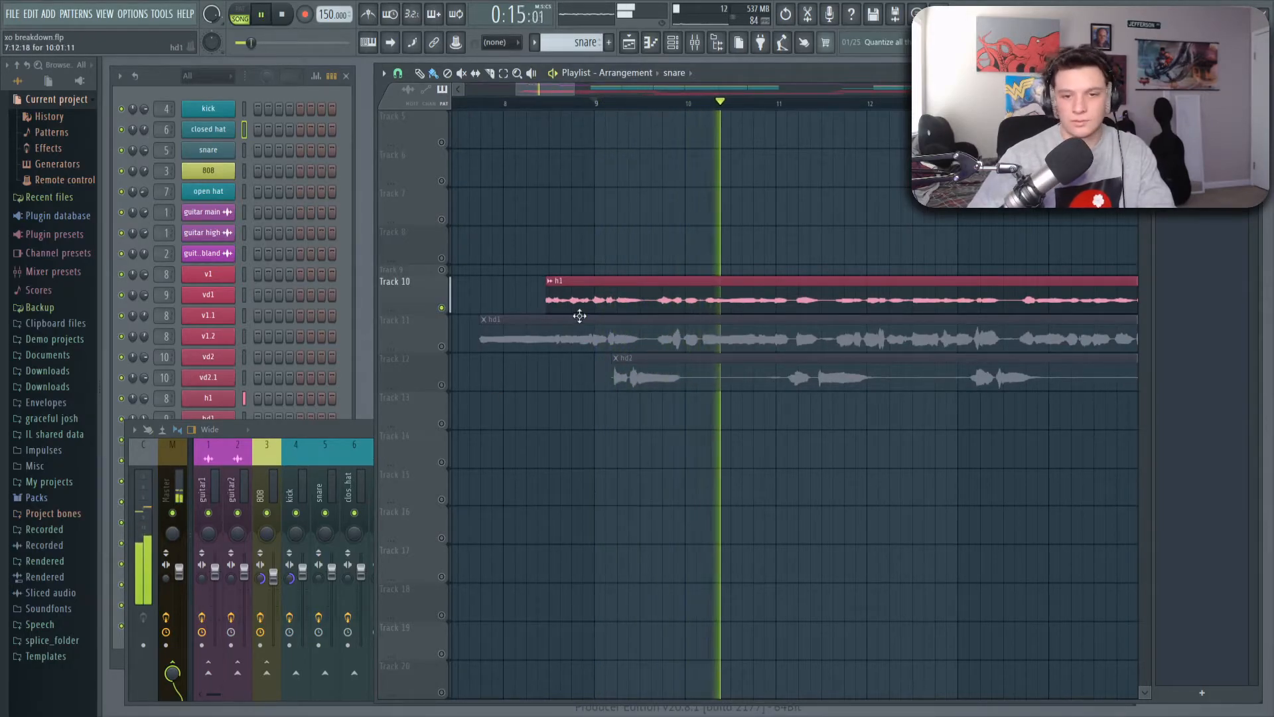
left_click(321, 486)
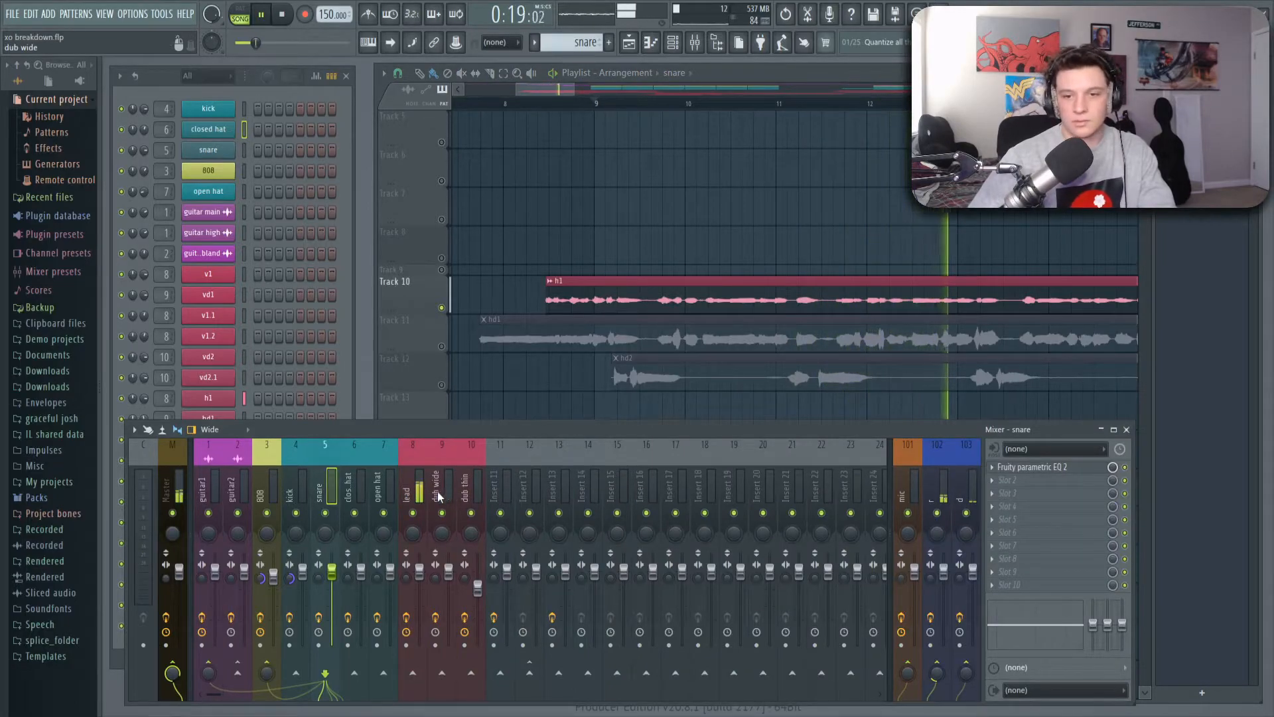
key("space")
left_click(416, 489)
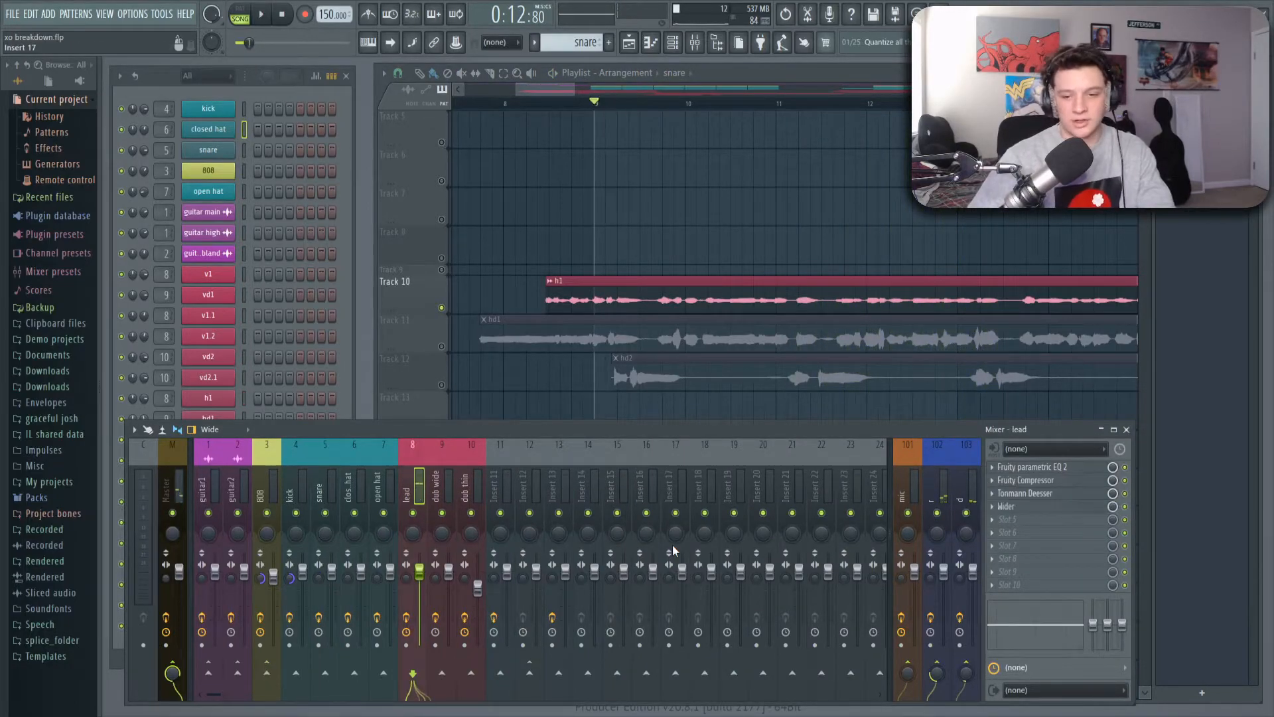
Go through the dub thin, dub wide and lead vocal tracks in the mixer
left_click(350, 484)
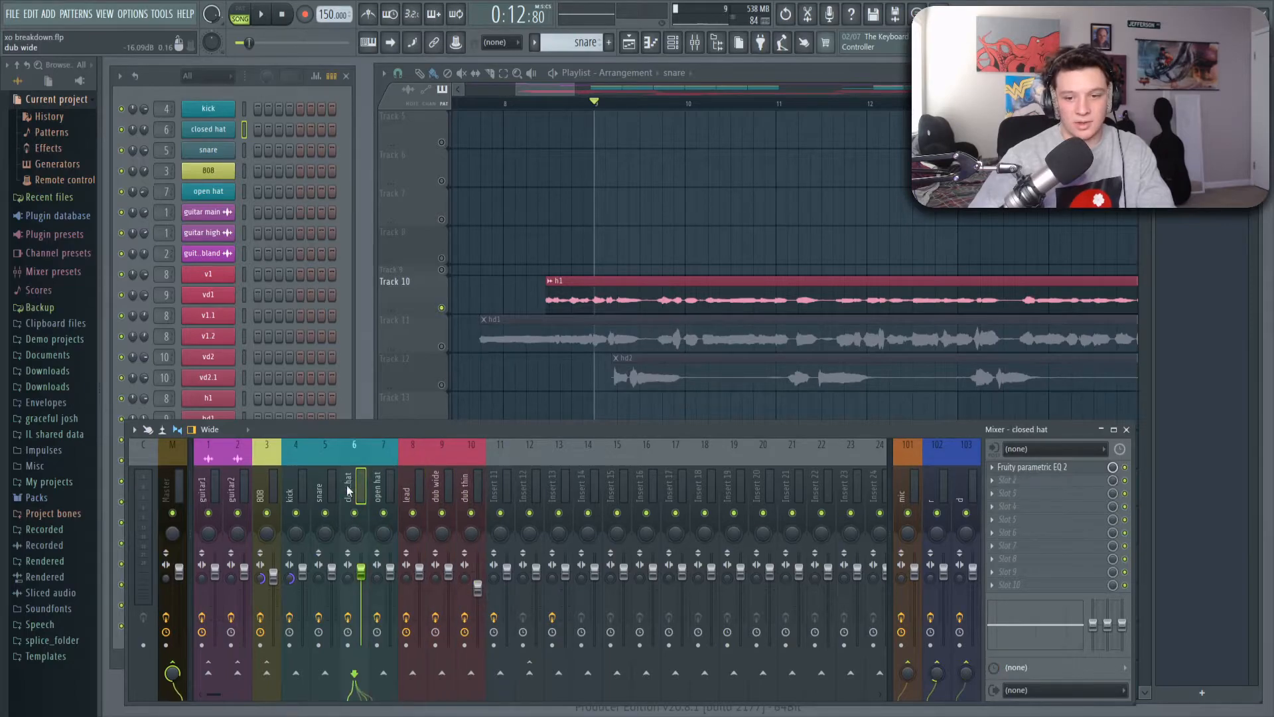
left_click(465, 491)
left_click(446, 491)
left_click(423, 491)
left_click(467, 493, "ctrl+shift")
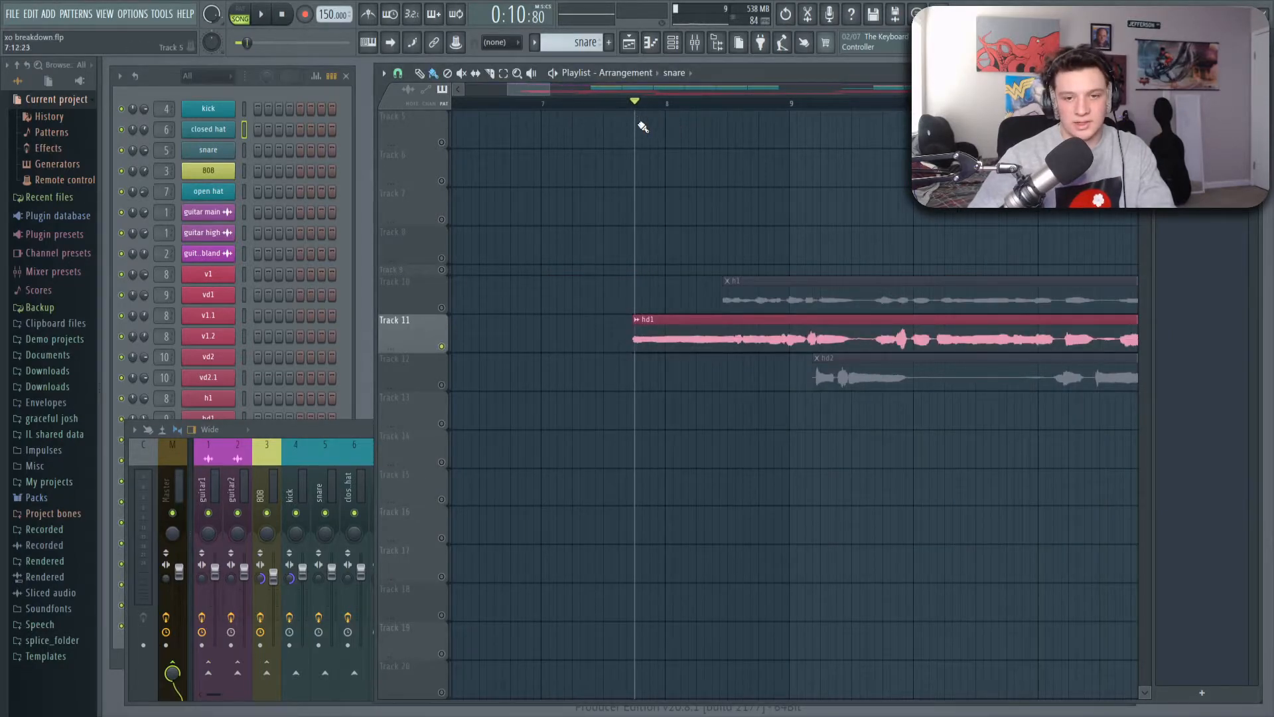
Listen to the soloed hd1 vocal on Track 11 from its start and select the dub wide mixer track
scroll(844, 107, "down", 3)
key("space")
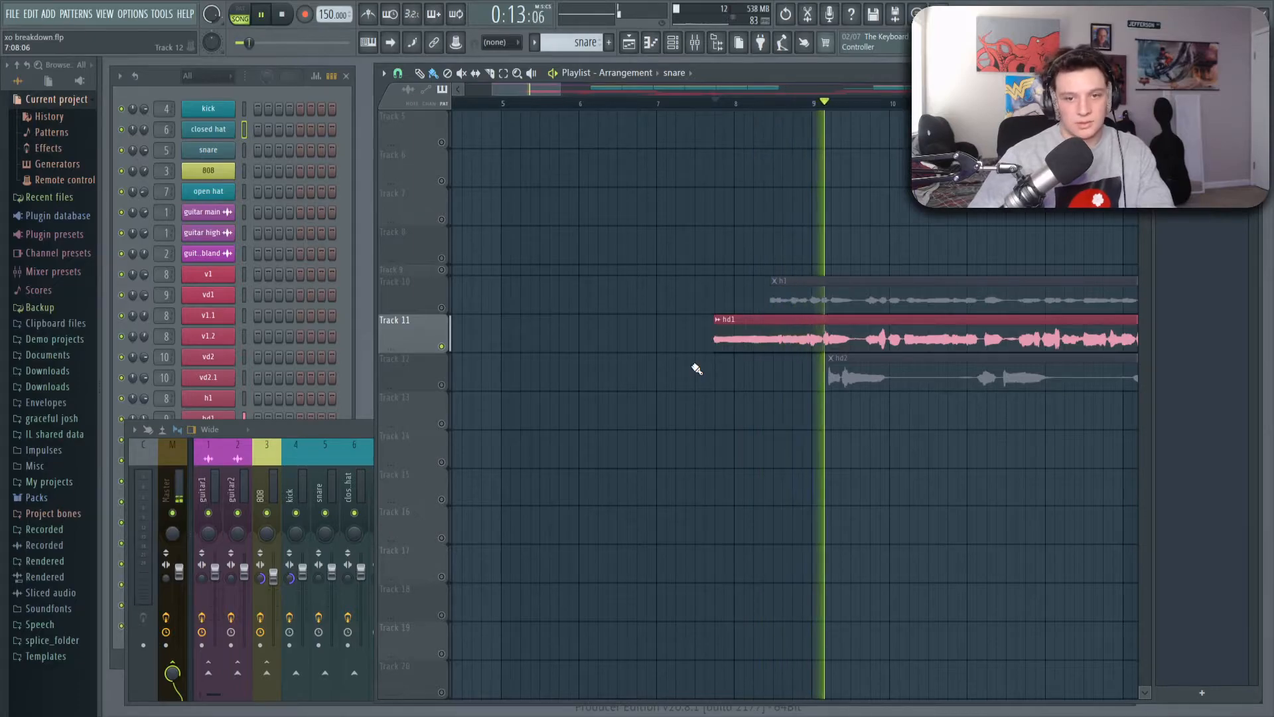
left_click(325, 489)
left_click(443, 493)
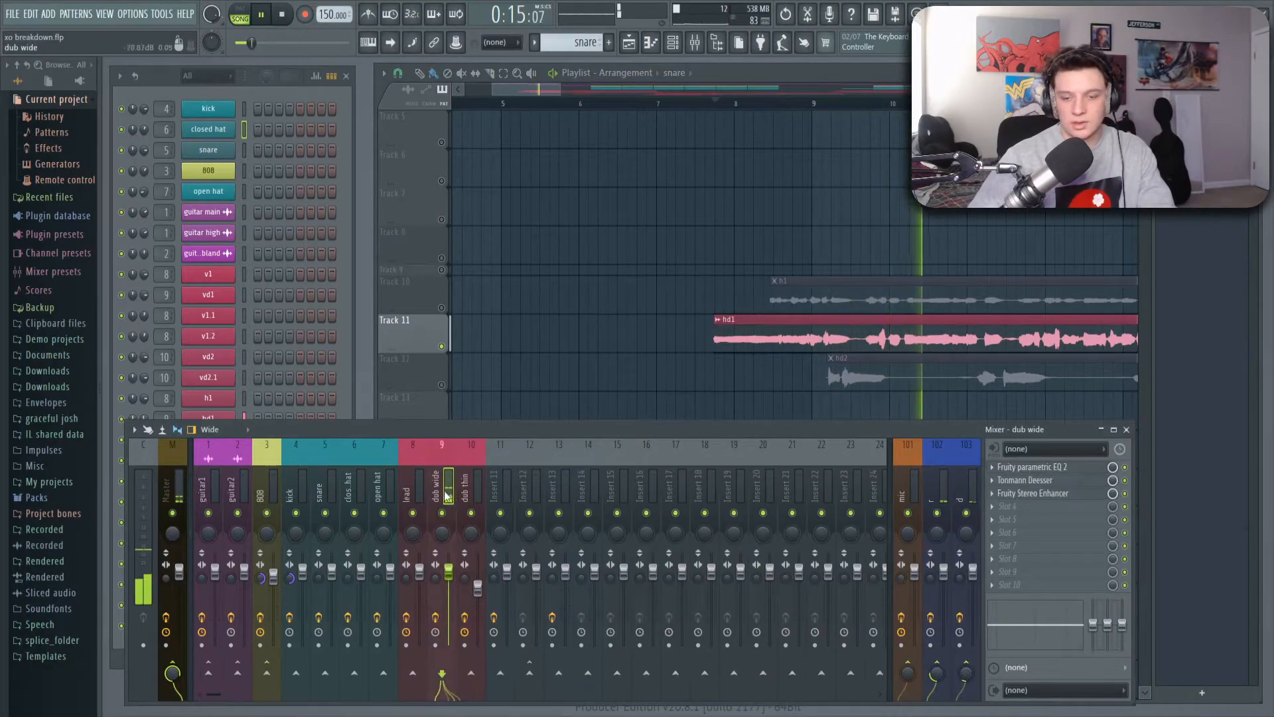
key("space")
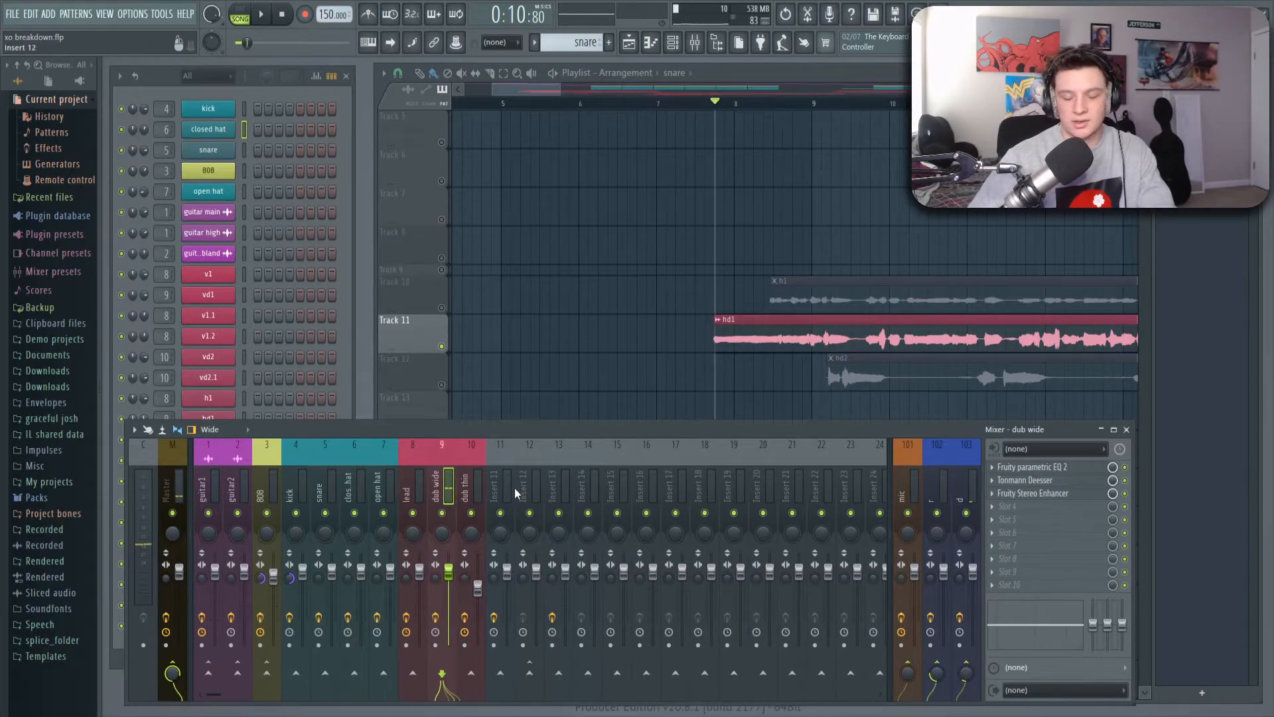
Examine the Fruity parametric EQ 2 curve and the Tonmann Deesser settings on the dub wide mixer track
left_click(1030, 468)
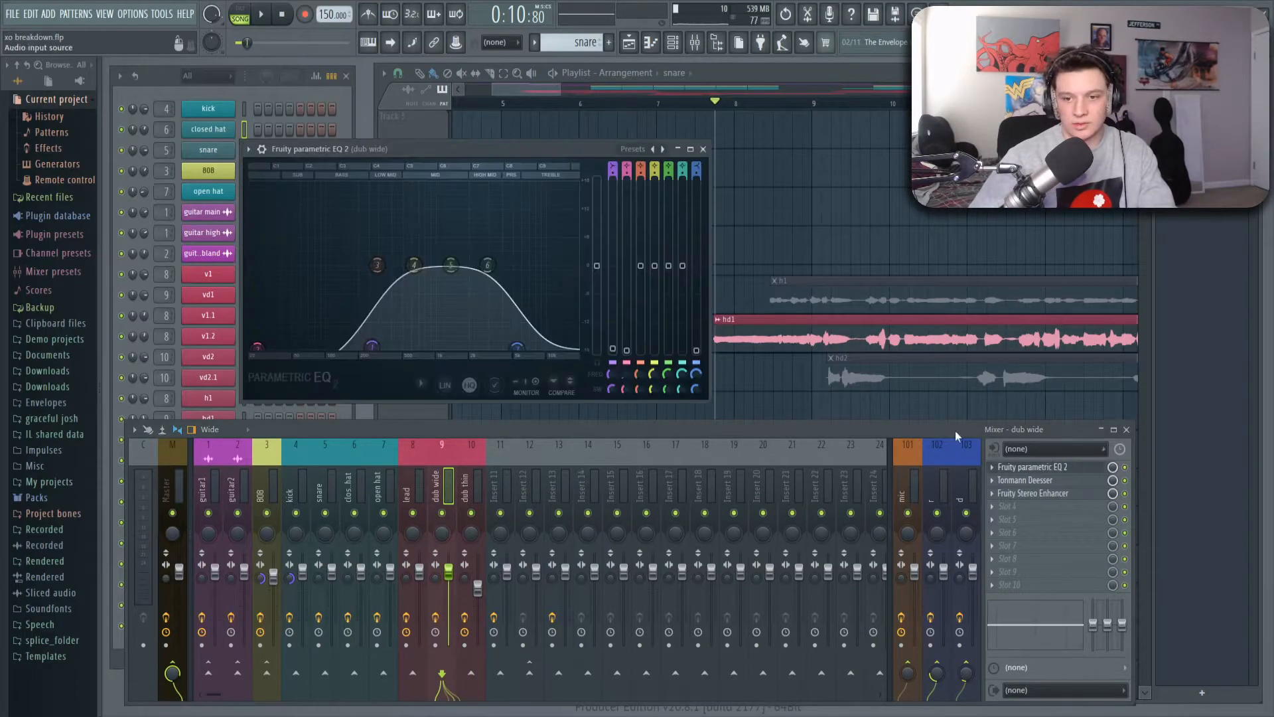
left_click_drag(519, 142, 650, 236)
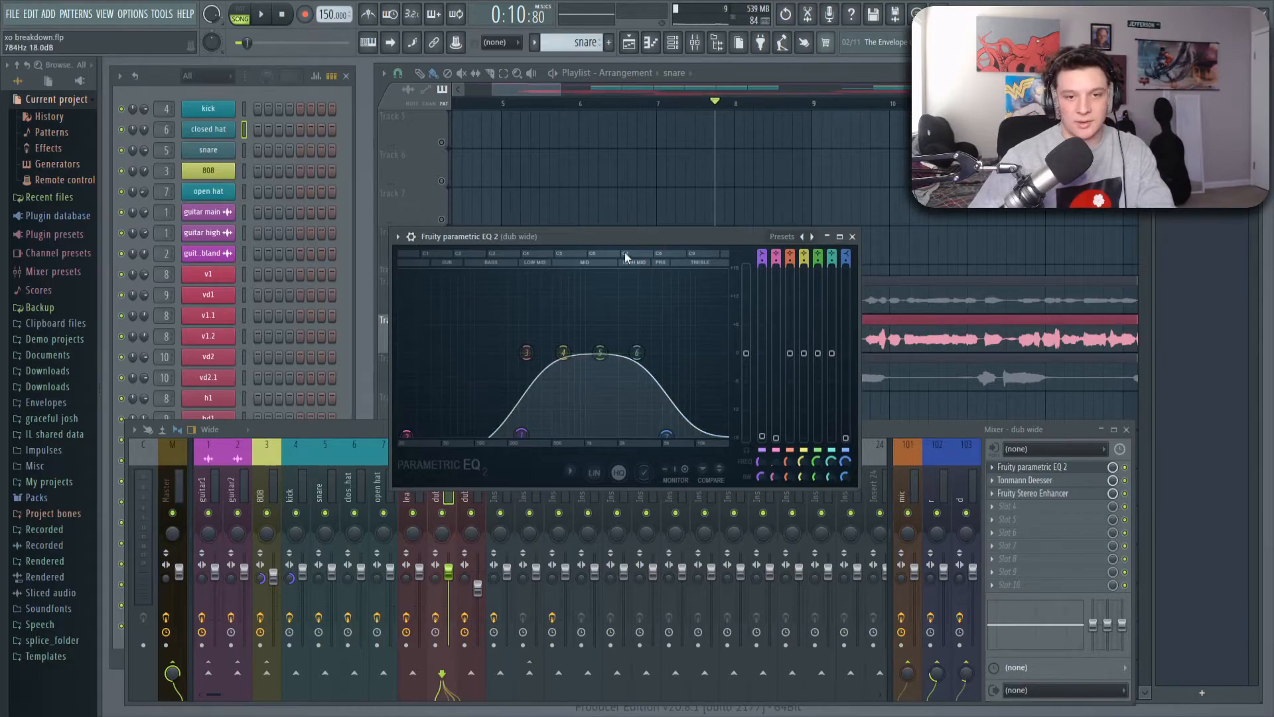
key("Escape")
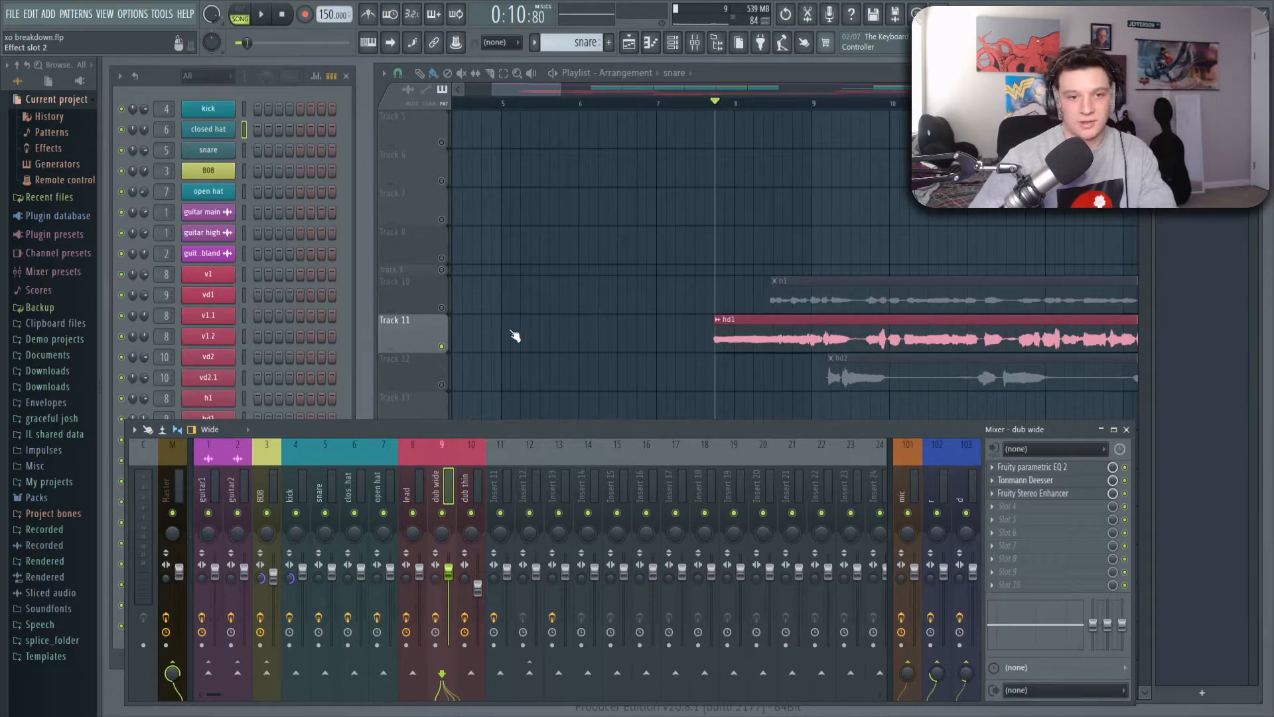
left_click_drag(655, 212, 712, 322)
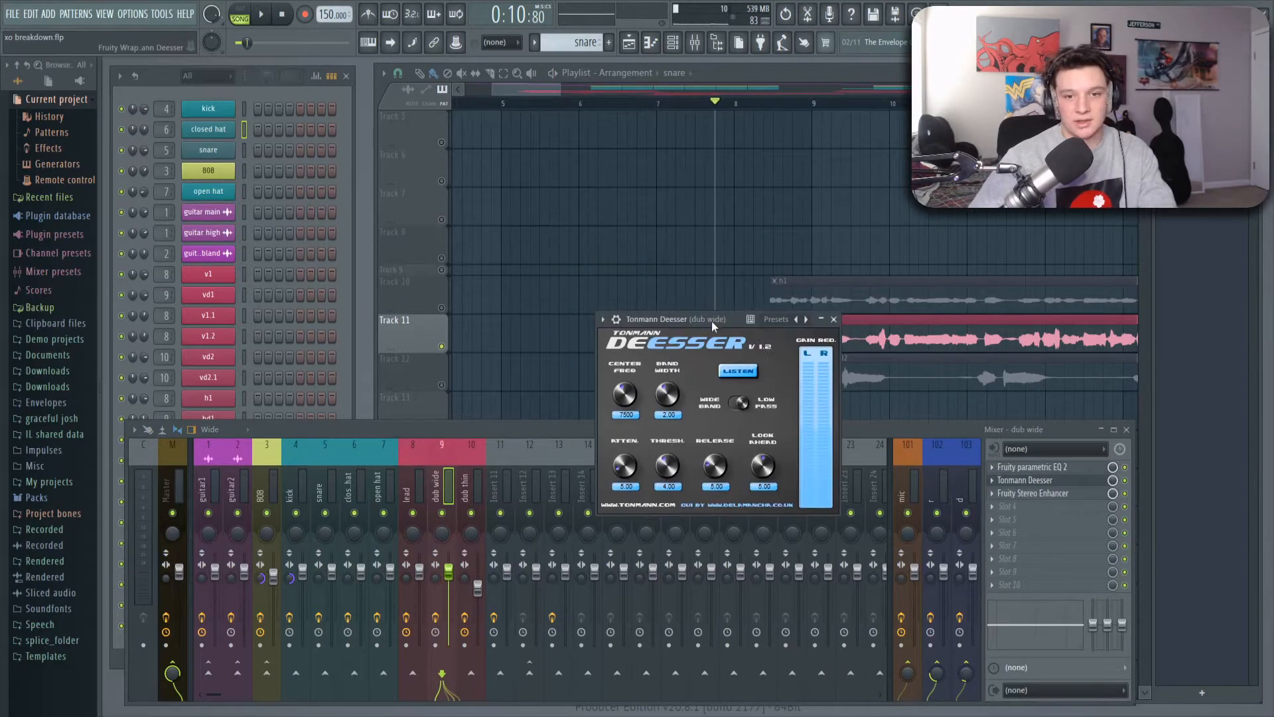
left_click(834, 320)
left_click(1066, 480)
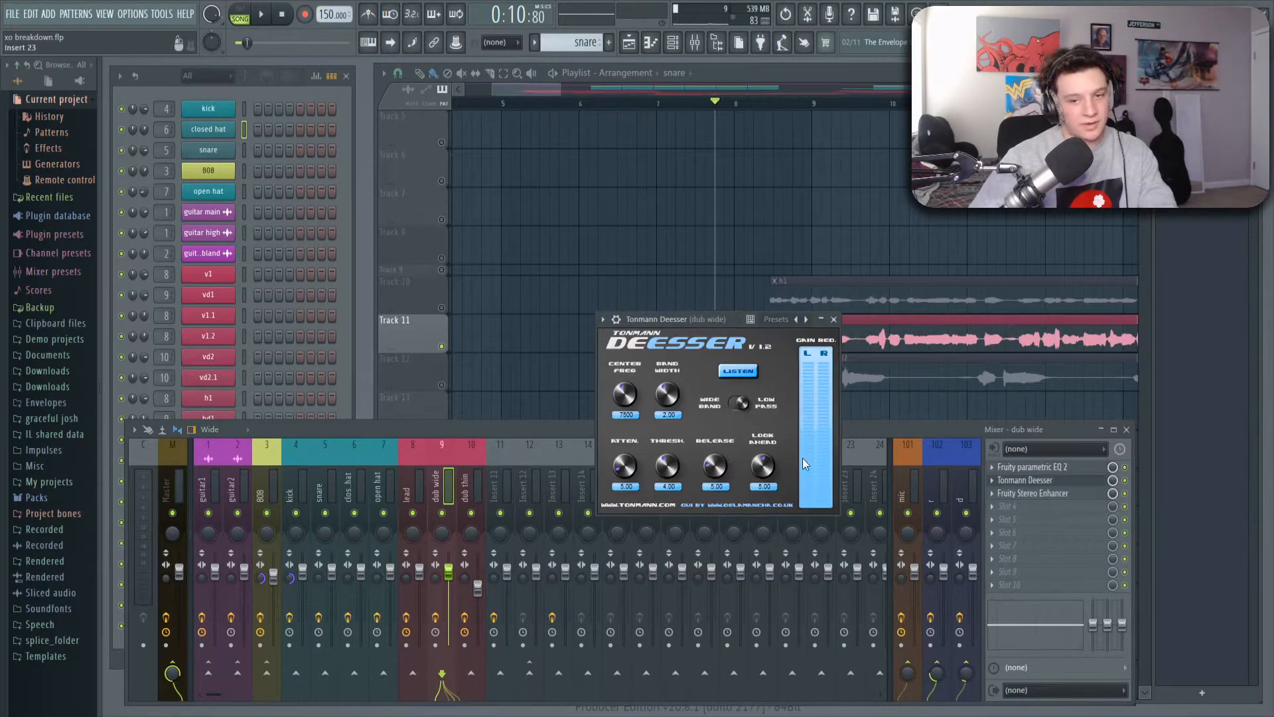
Examine the phase offset in dub wide's Fruity Stereo Enhancer and listen briefly to the hd1 vocal through it
left_click(1035, 493)
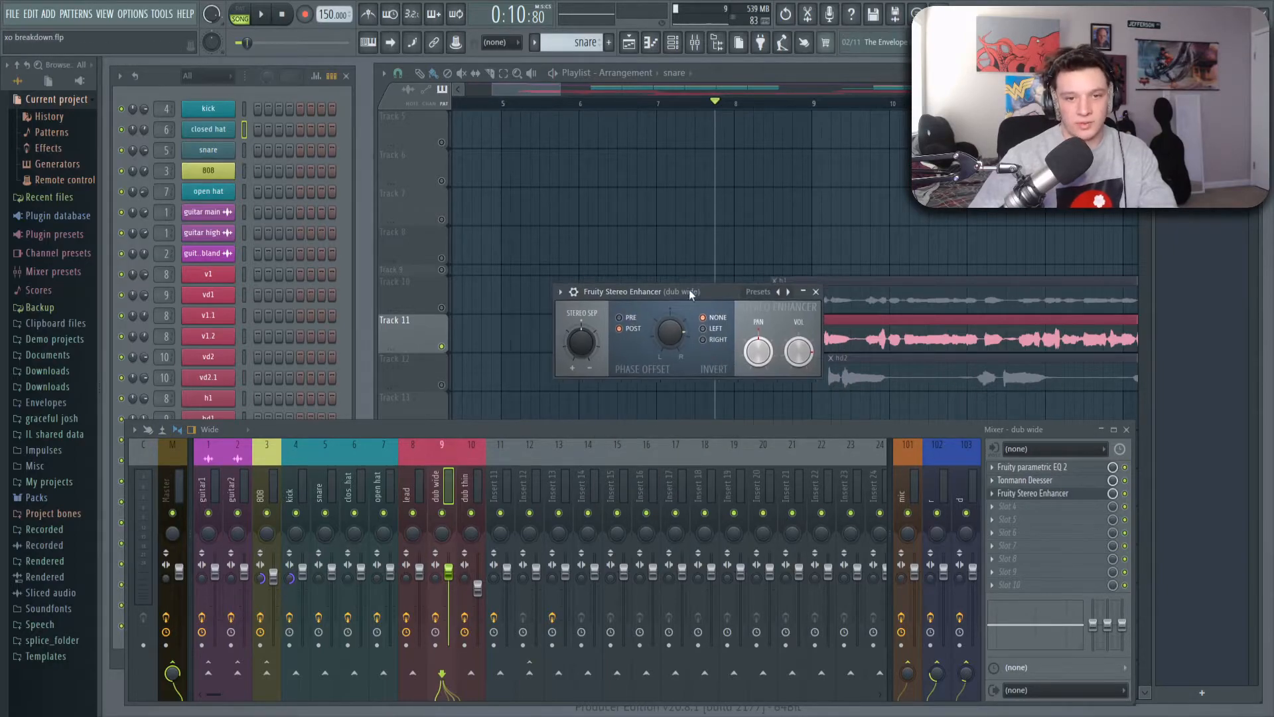
left_click_drag(715, 292, 657, 290)
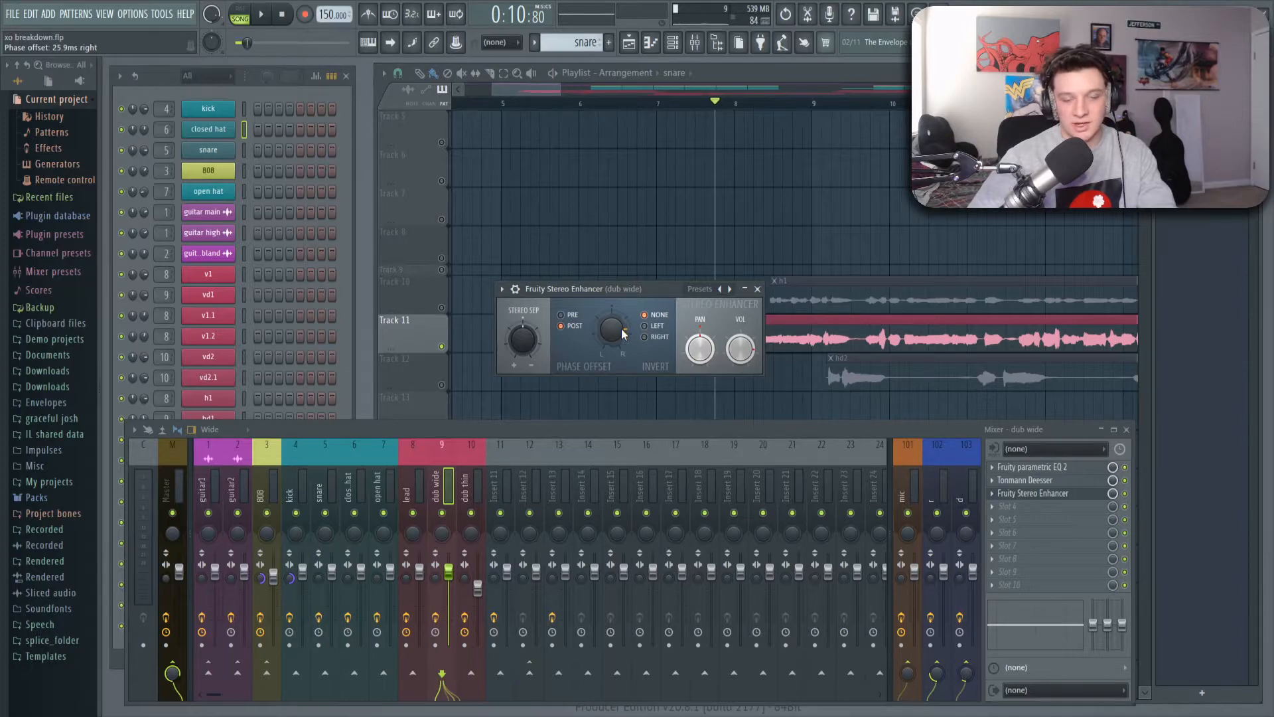
left_click_drag(600, 302, 623, 311)
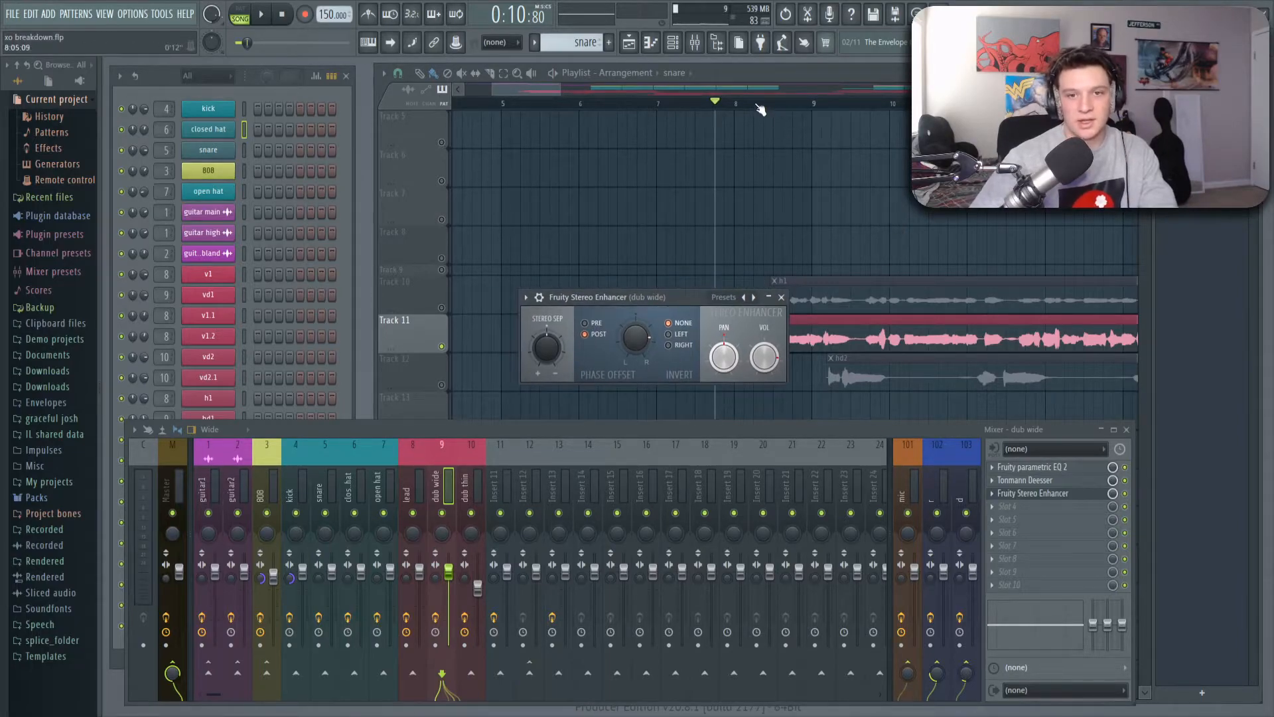
scroll(761, 110, "up", 2)
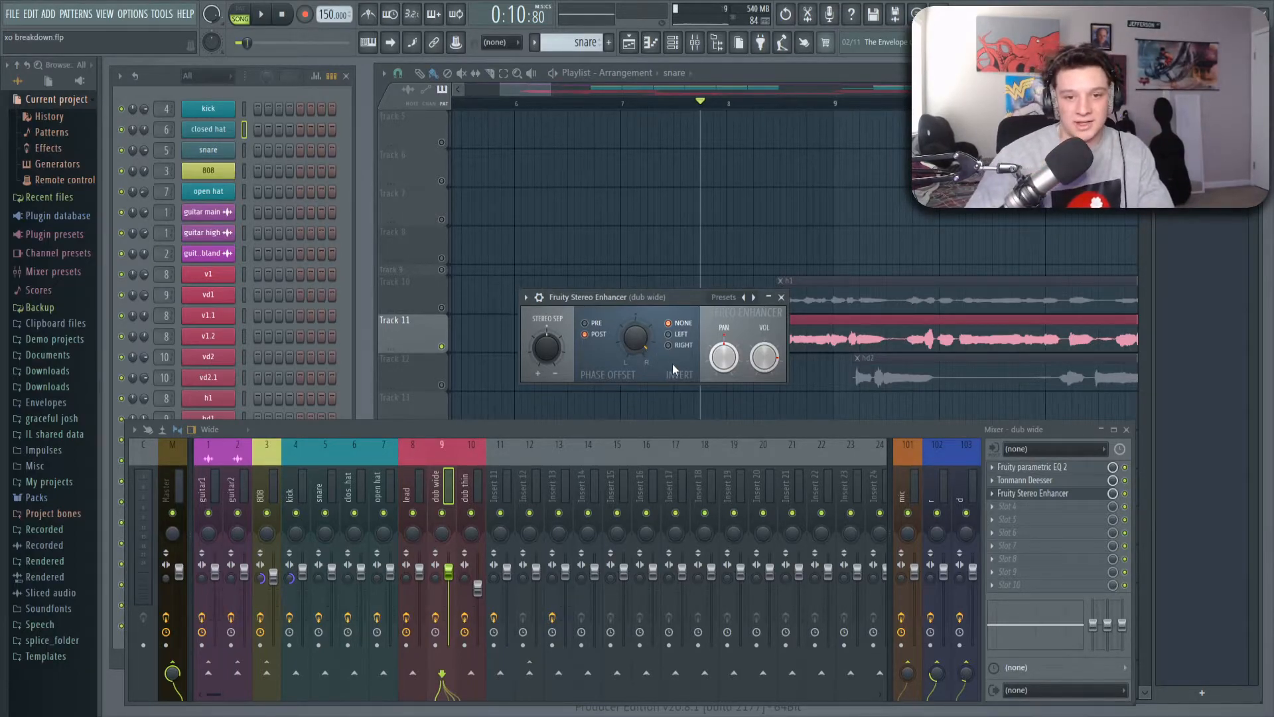
key("space")
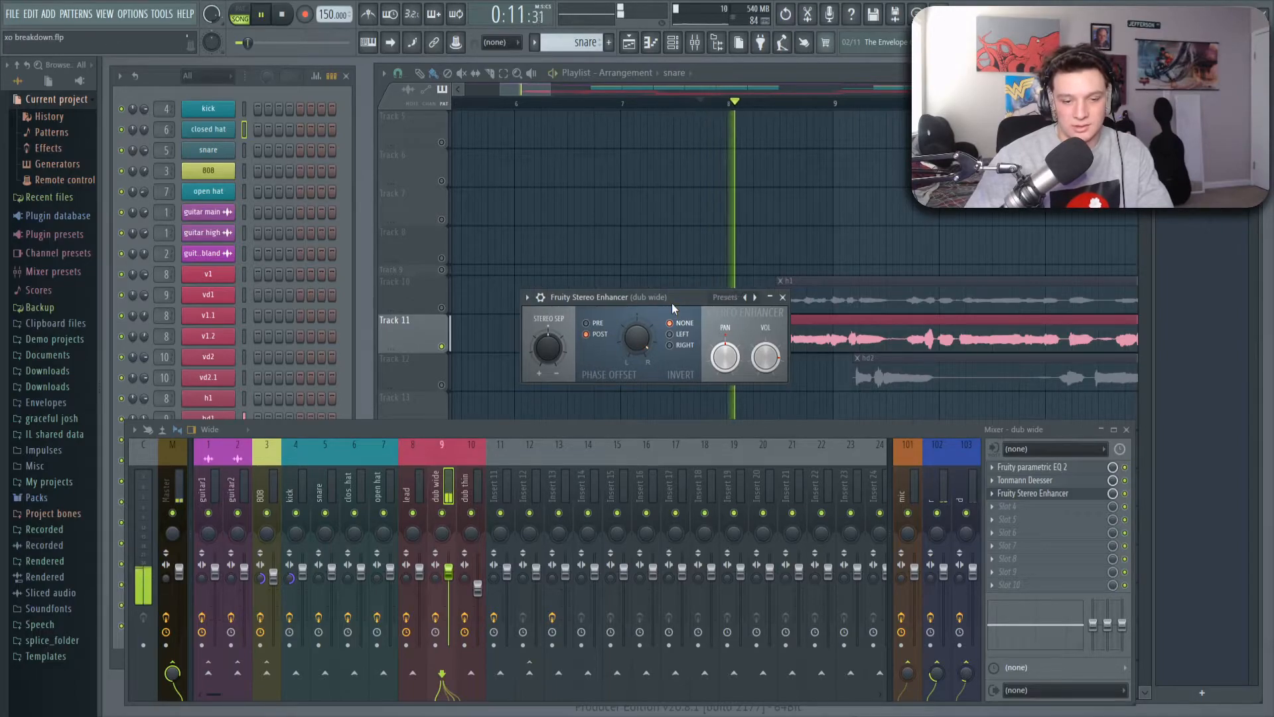
key("space")
left_click(782, 297)
Solo Track 12 and listen to its hd2 vocal from bar 9
scroll(801, 109, "down", 6)
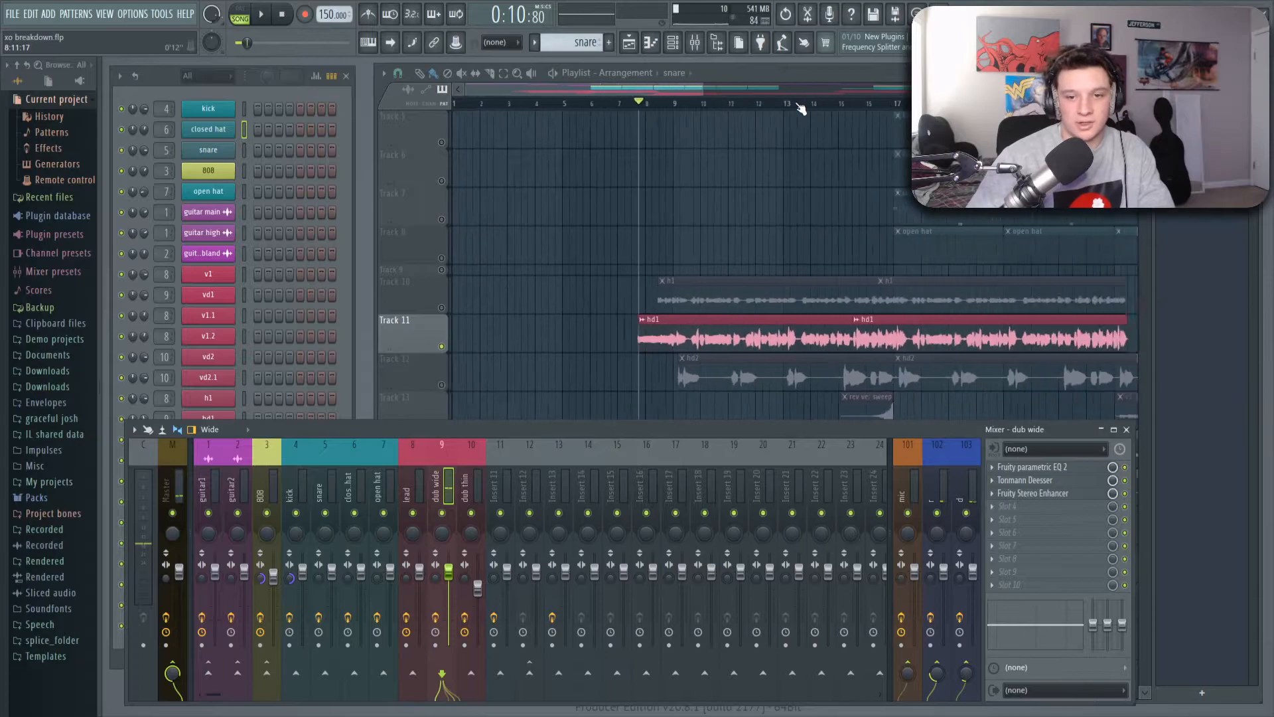
left_click(643, 103)
scroll(643, 104, "up", 5)
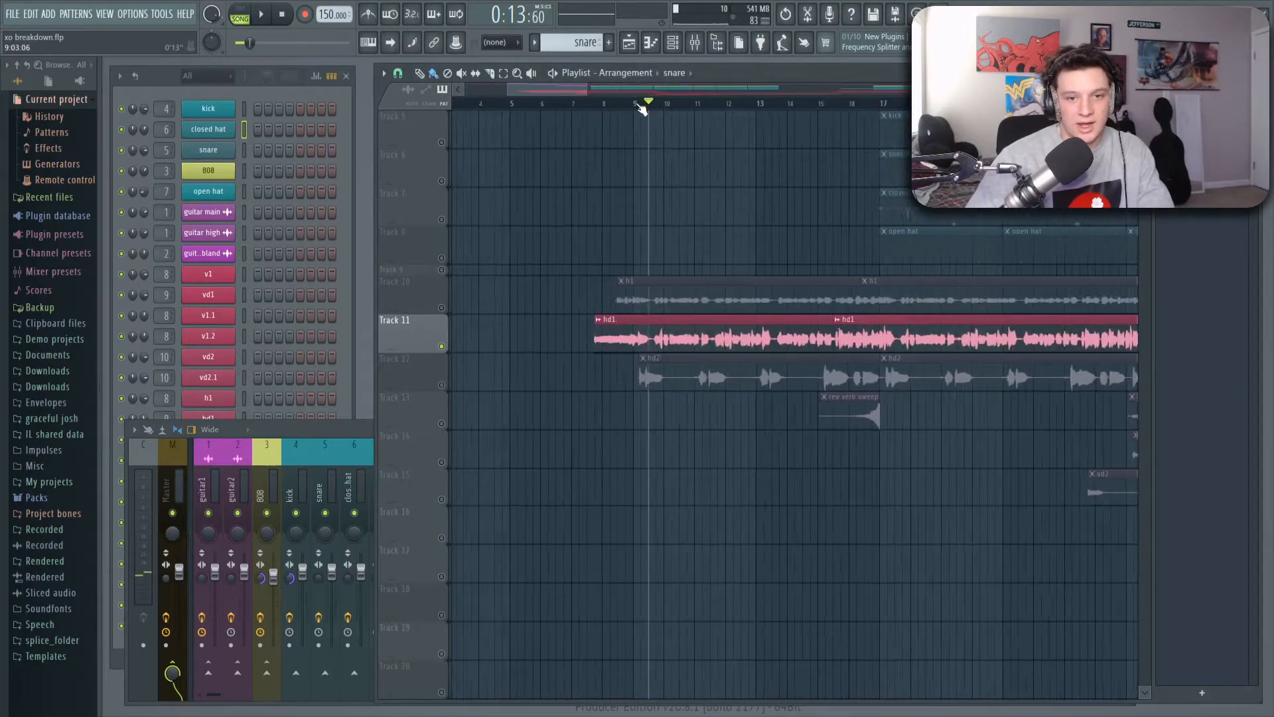
right_click(441, 384)
scroll(674, 119, "up", 4)
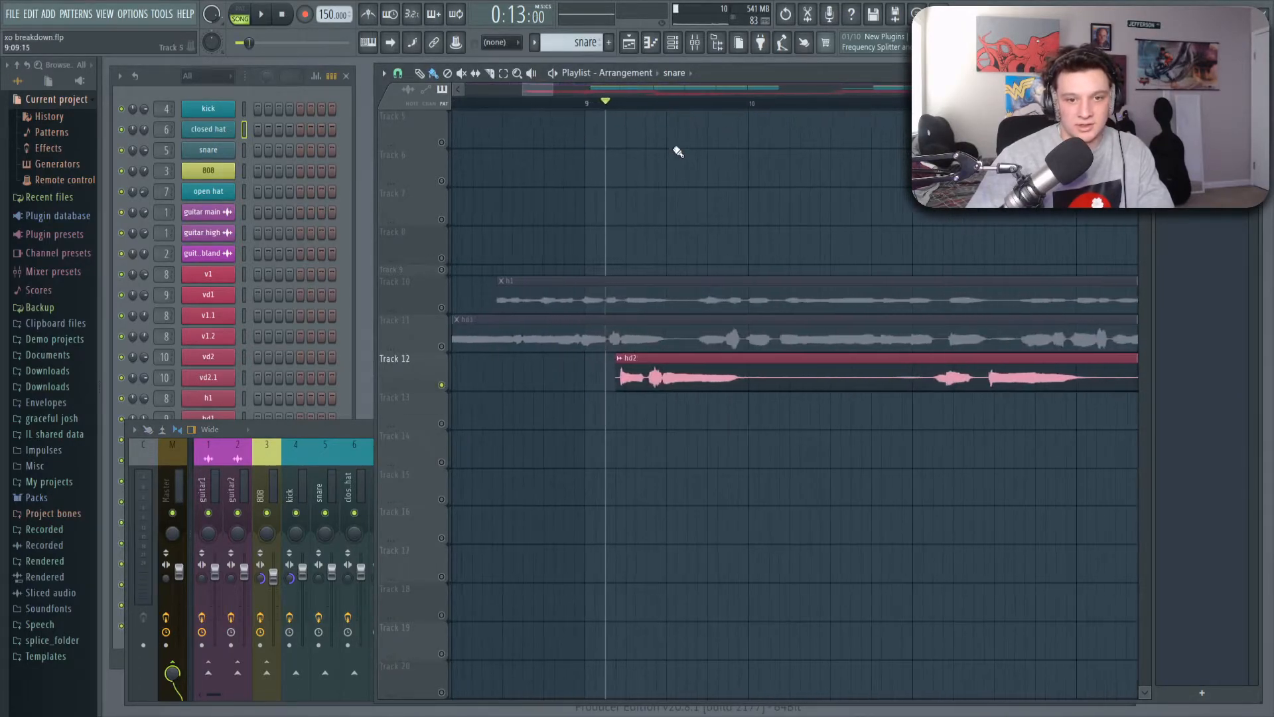
key("space")
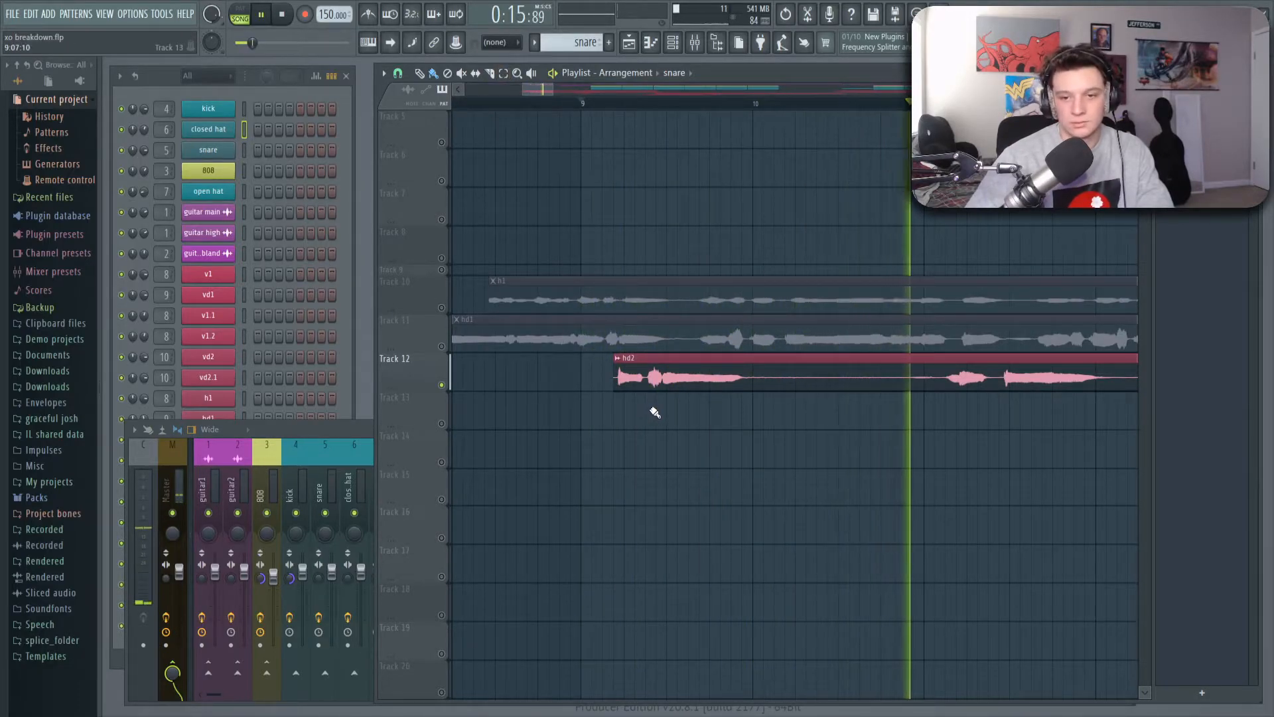
key("space")
scroll(654, 113, "down", 4)
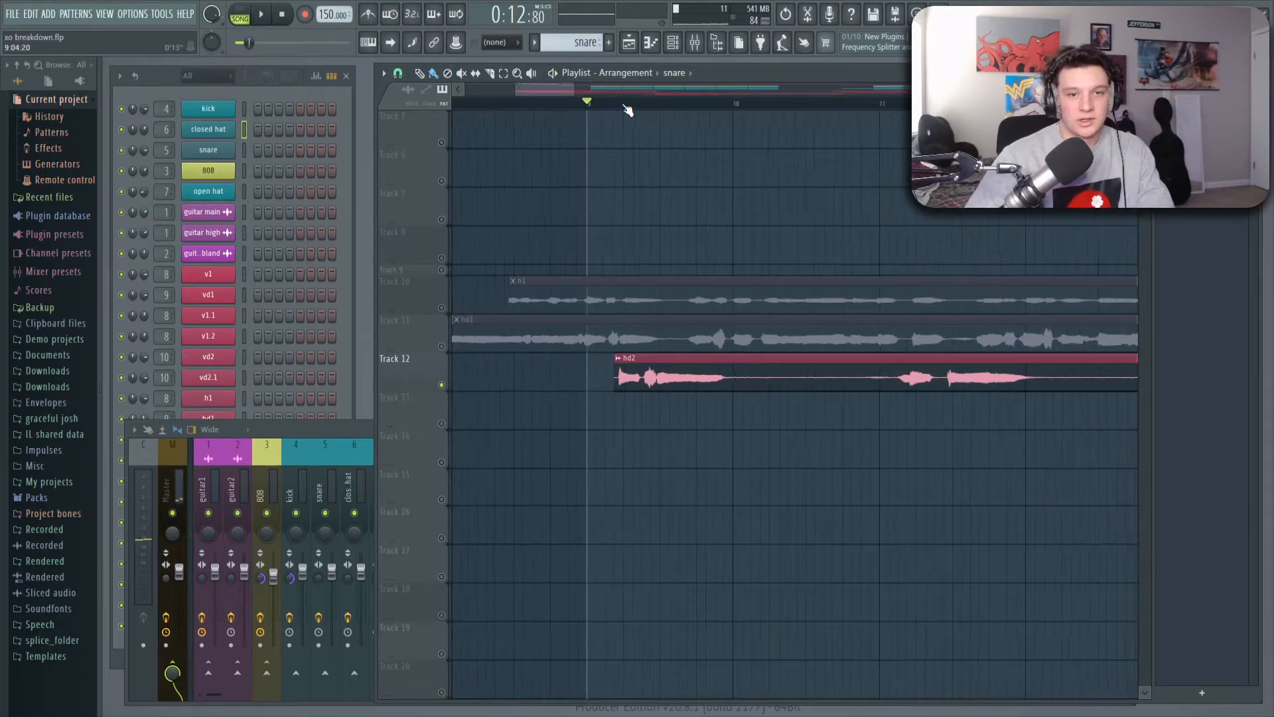
Enable Tracks 10 and 11 alongside Track 12 and play the three hook vocal layers together from bar 8
left_click(441, 346)
left_click(441, 308)
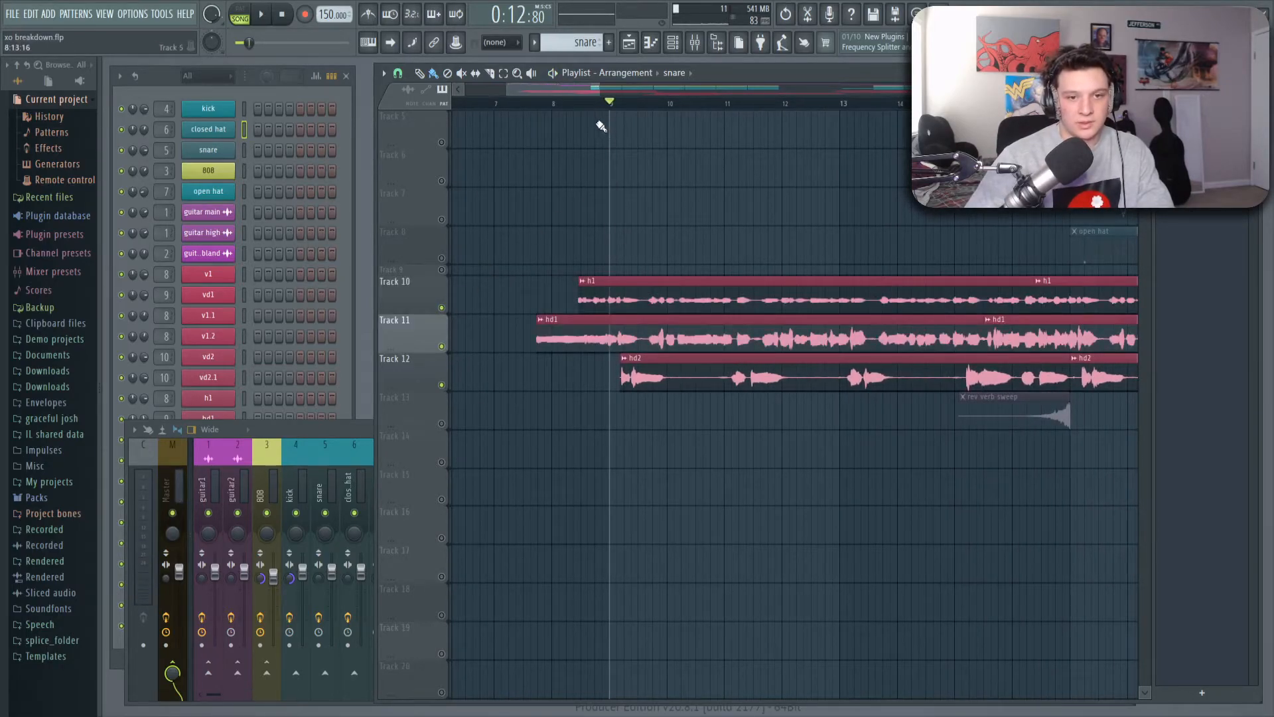
left_click(556, 106)
key("space")
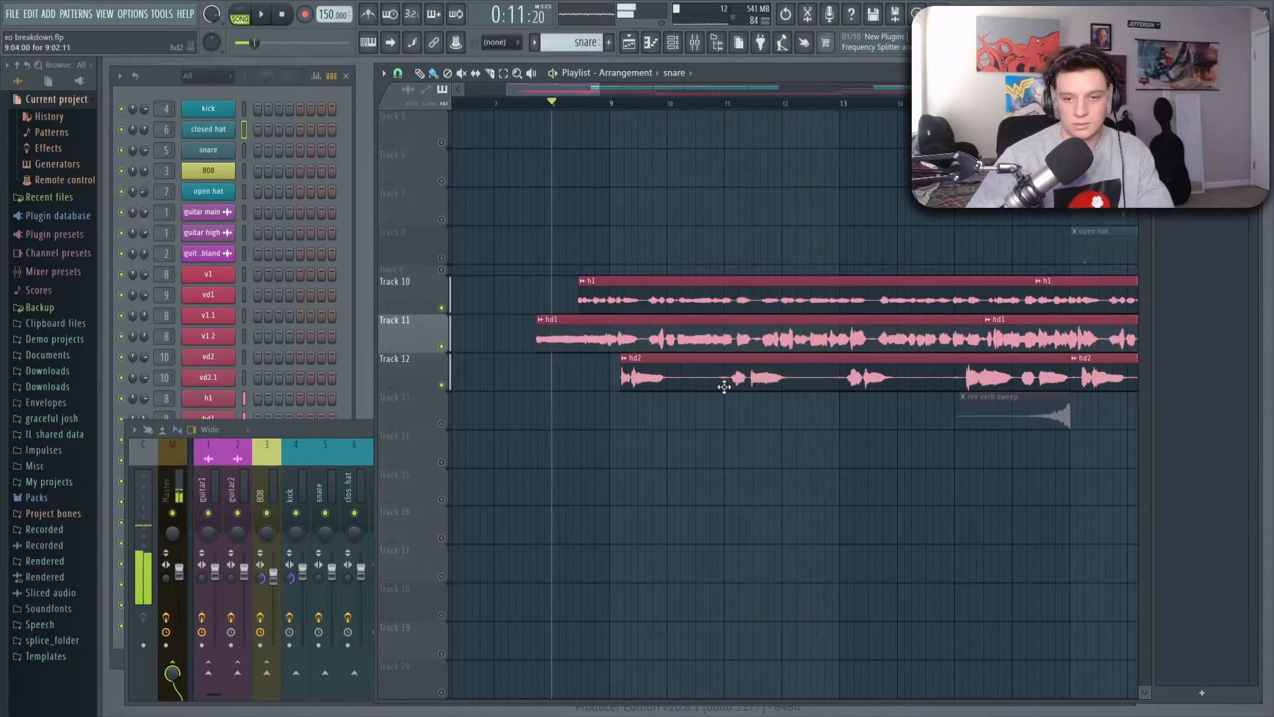
key("space")
Bring up the mixer and select the dub thin track to view its effects
left_click(321, 456)
left_click(598, 484)
left_click(428, 493)
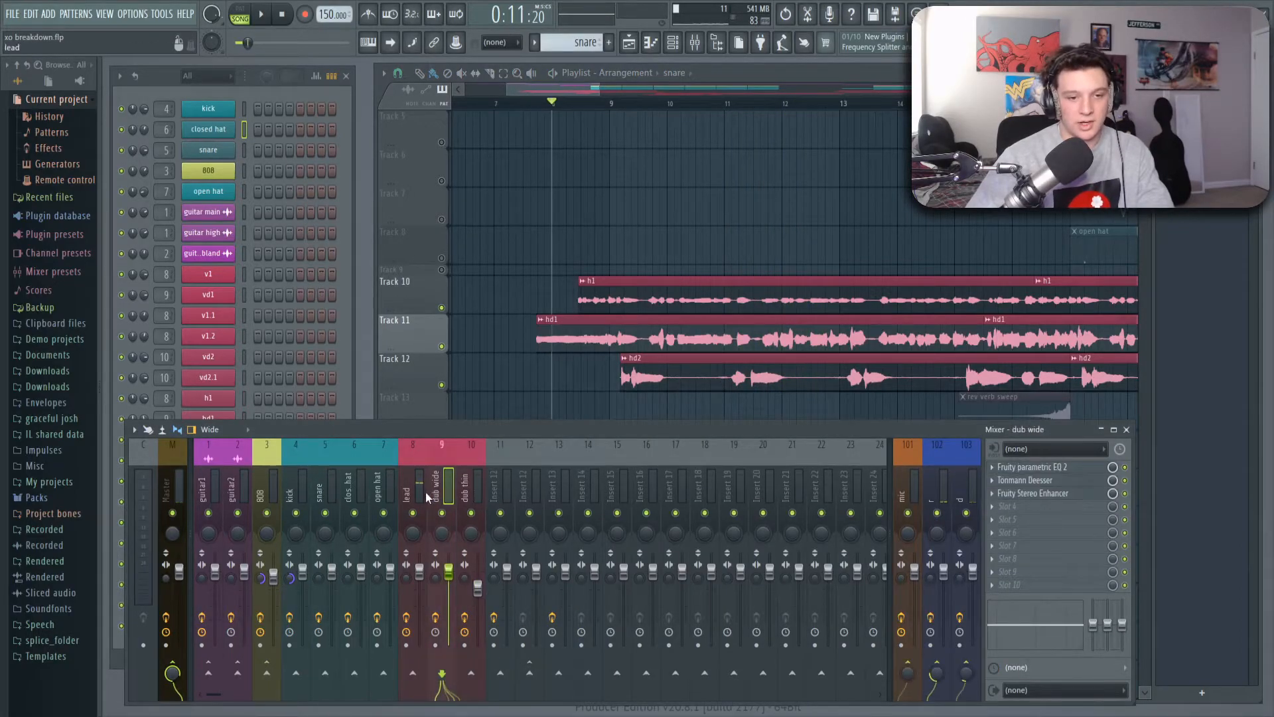
left_click(464, 492)
Listen to the verse vocals from bar 24 with only Tracks 13, 14 and 15 enabled
scroll(793, 88, "down", 5)
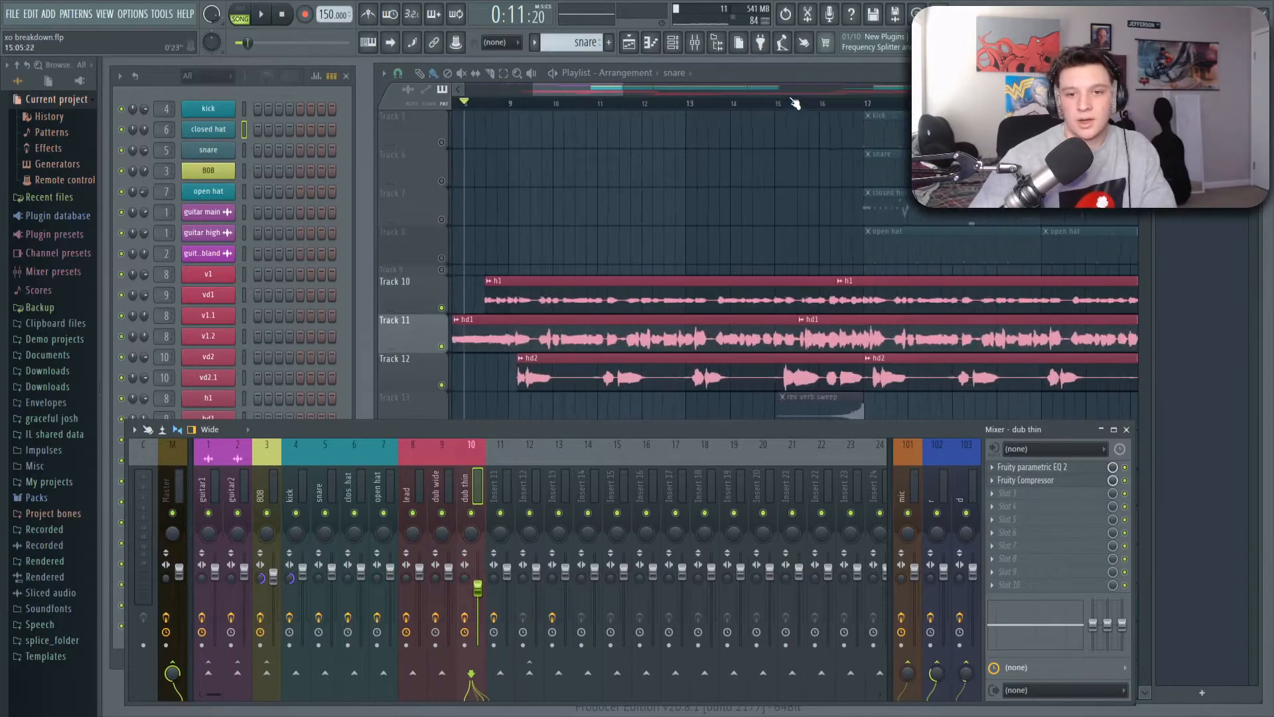
left_click_drag(632, 91, 641, 92)
scroll(819, 185, "down", 3)
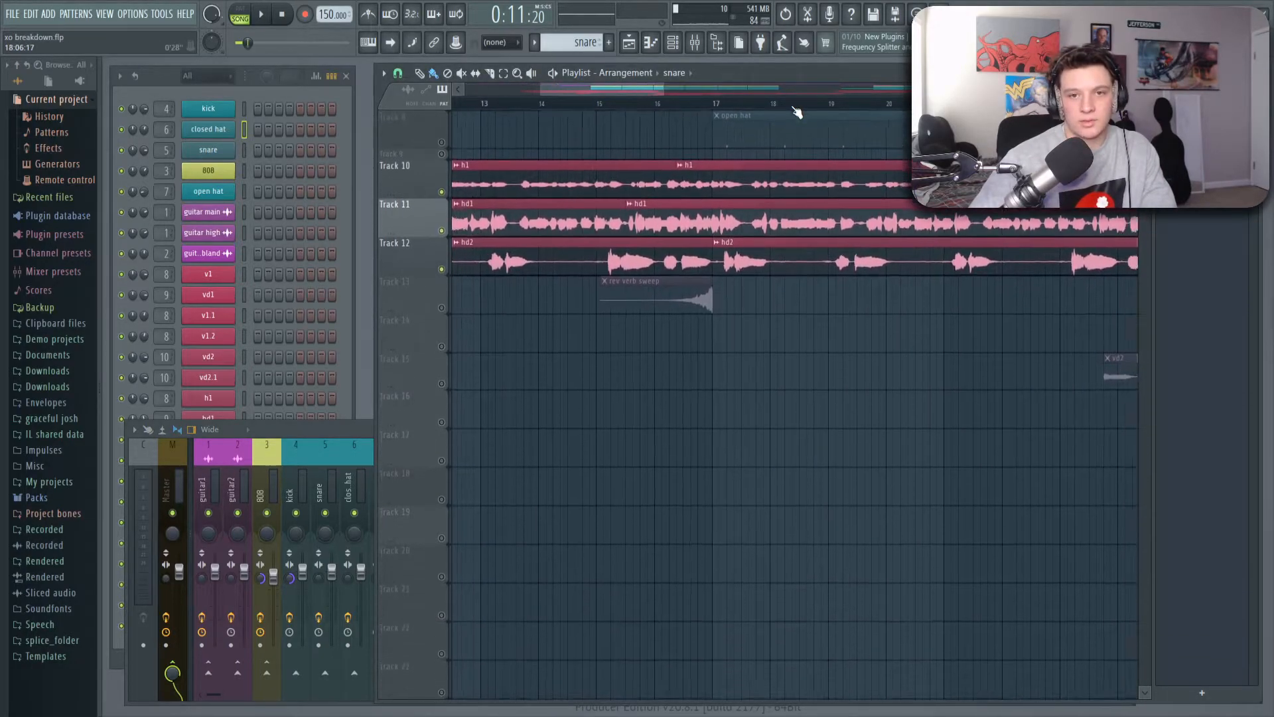
scroll(796, 114, "down", 4)
left_click(773, 108)
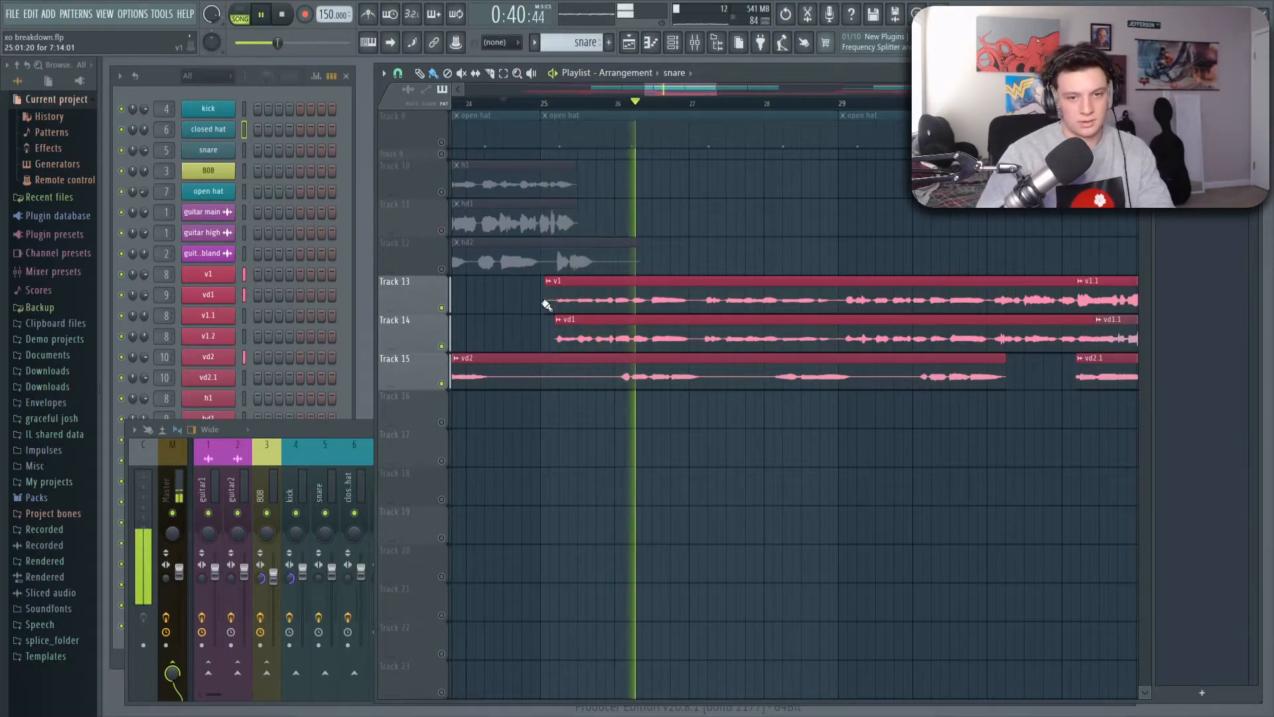
Solo and listen to the verse vocals on Tracks 13, 14 and 15 one after another
key("space")
left_click(441, 307, "ctrl")
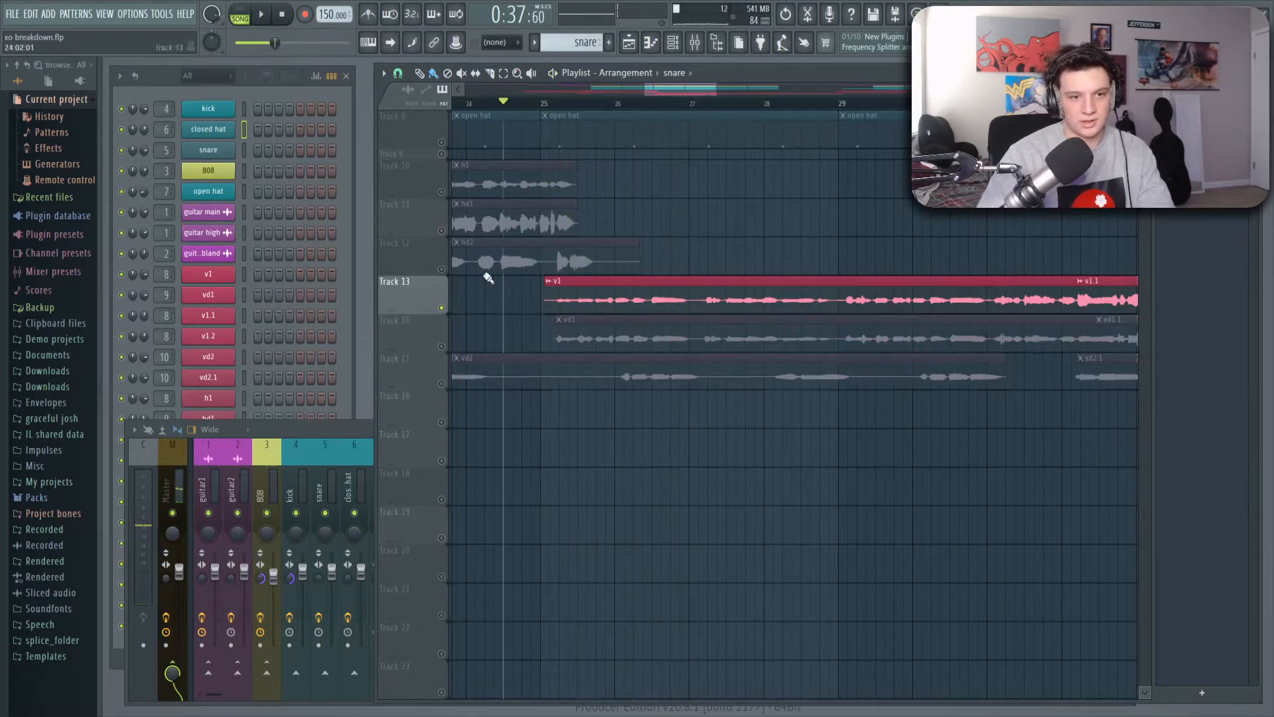
key("space")
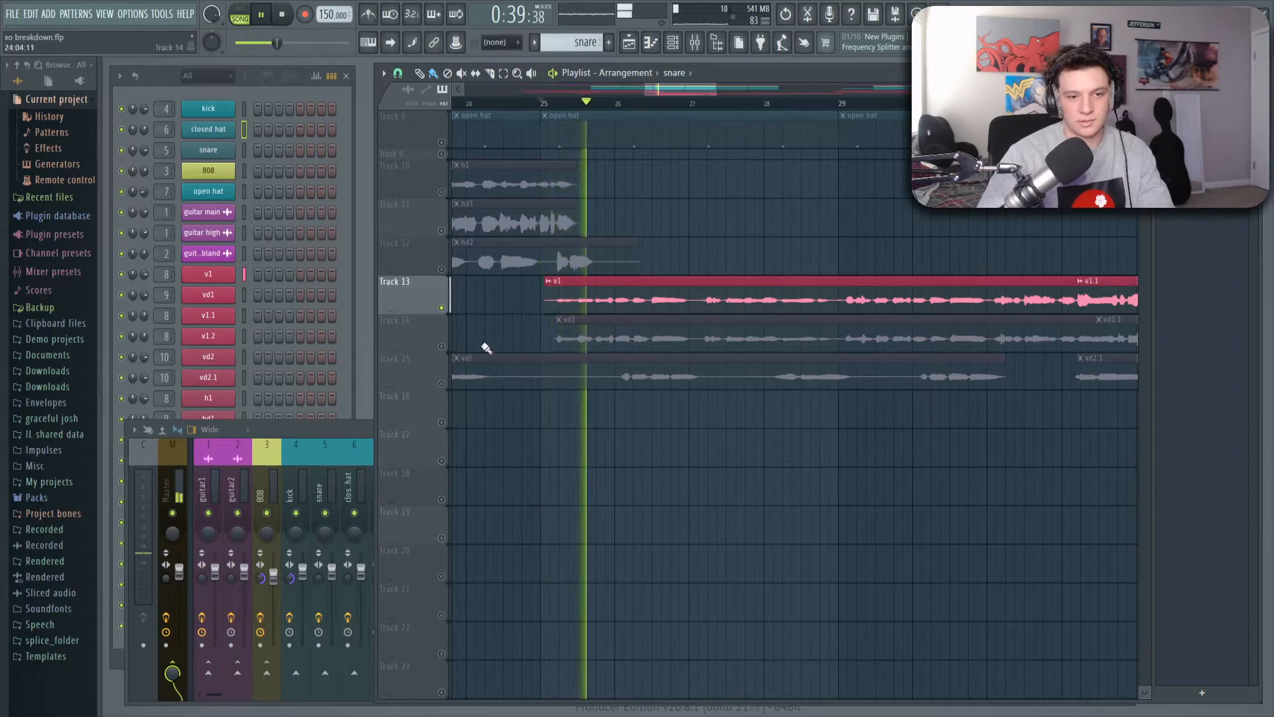
left_click(441, 346, "ctrl")
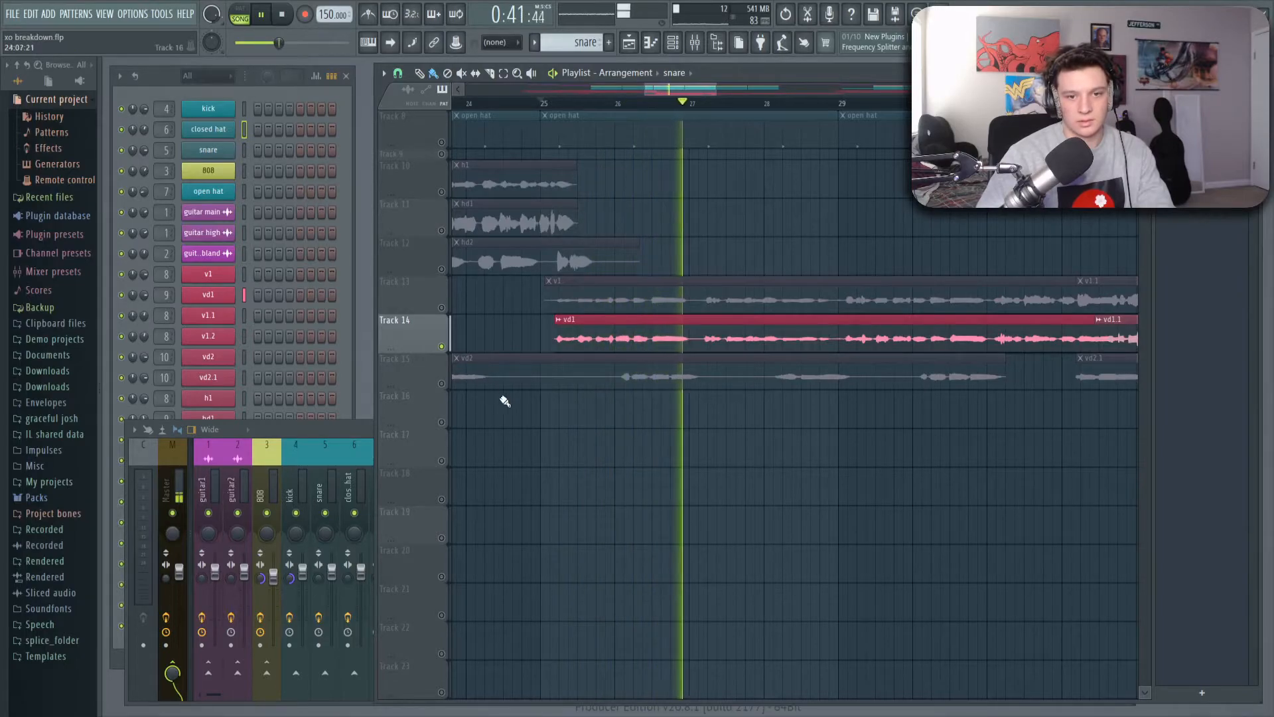
left_click(442, 383, "ctrl")
key("space")
left_click(606, 102)
key("space")
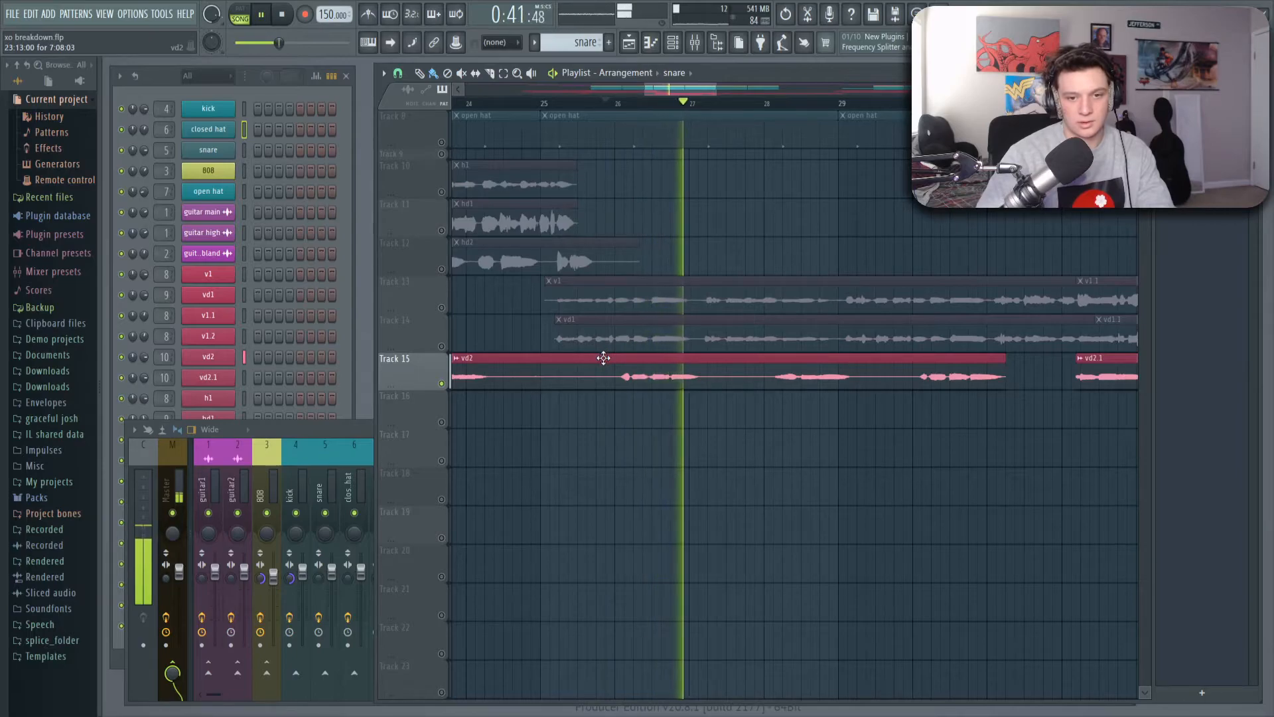
key("space")
Enable Tracks 13 and 14 alongside Track 15 and play the three verse vocal layers together
left_click(442, 346)
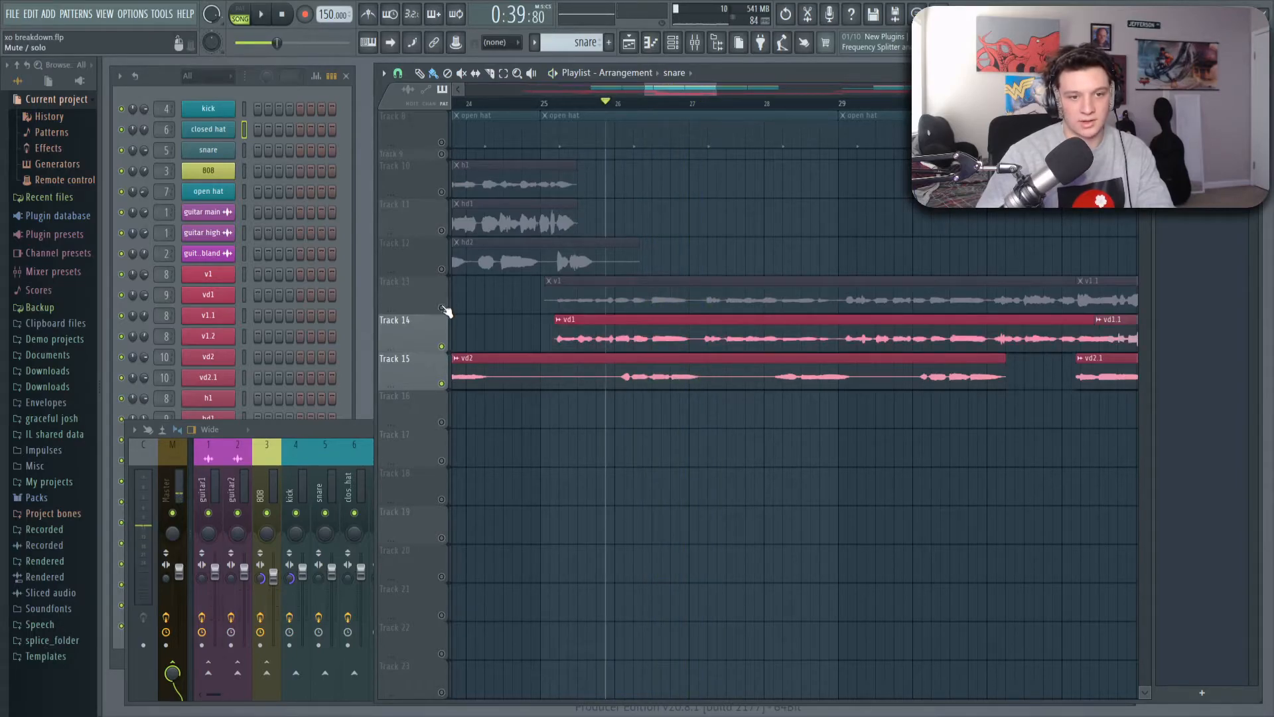
left_click(441, 307)
key("space")
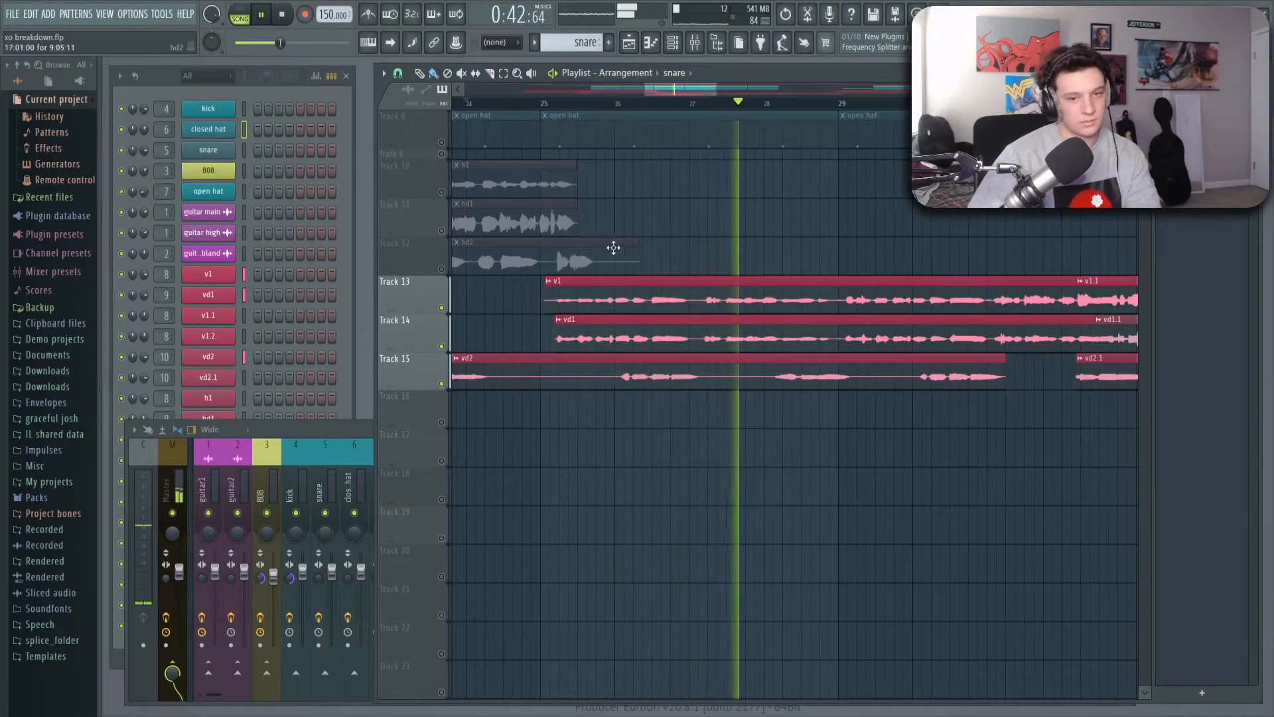
scroll(770, 108, "down", 2)
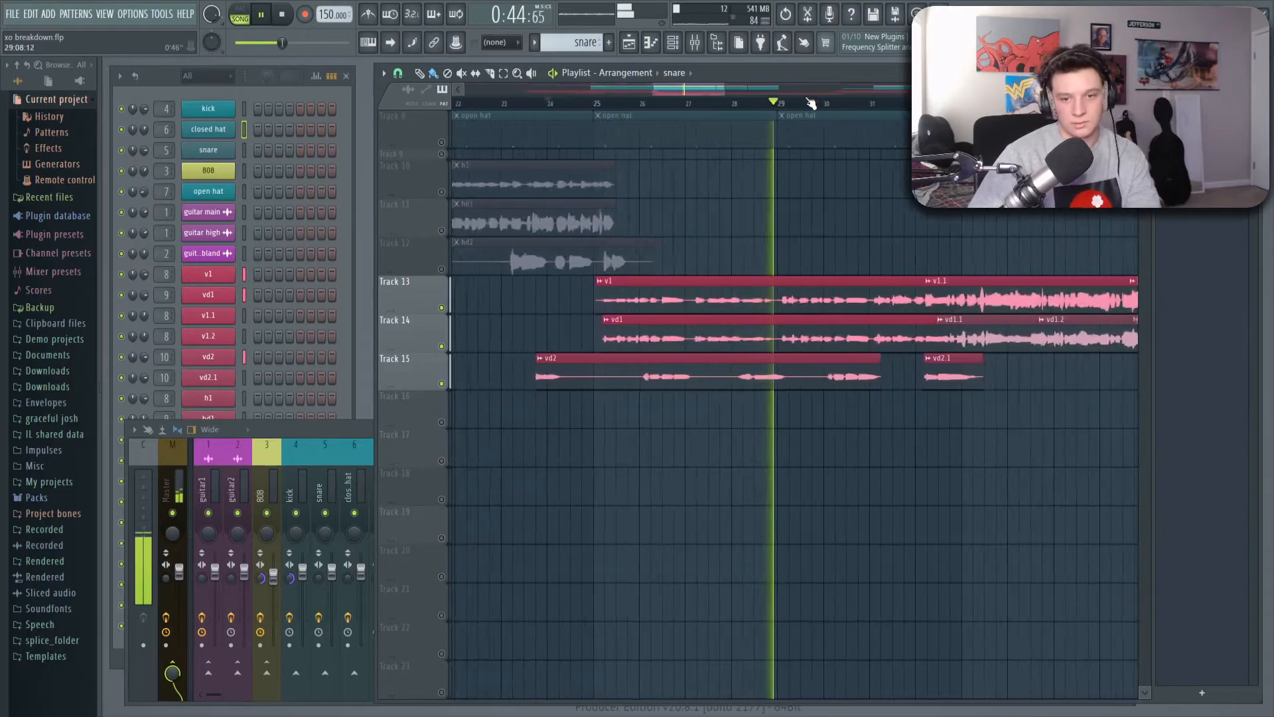
scroll(810, 100, "down", 3)
key("space")
Turn all playlist tracks back on in the arrangement
scroll(870, 105, "down", 3)
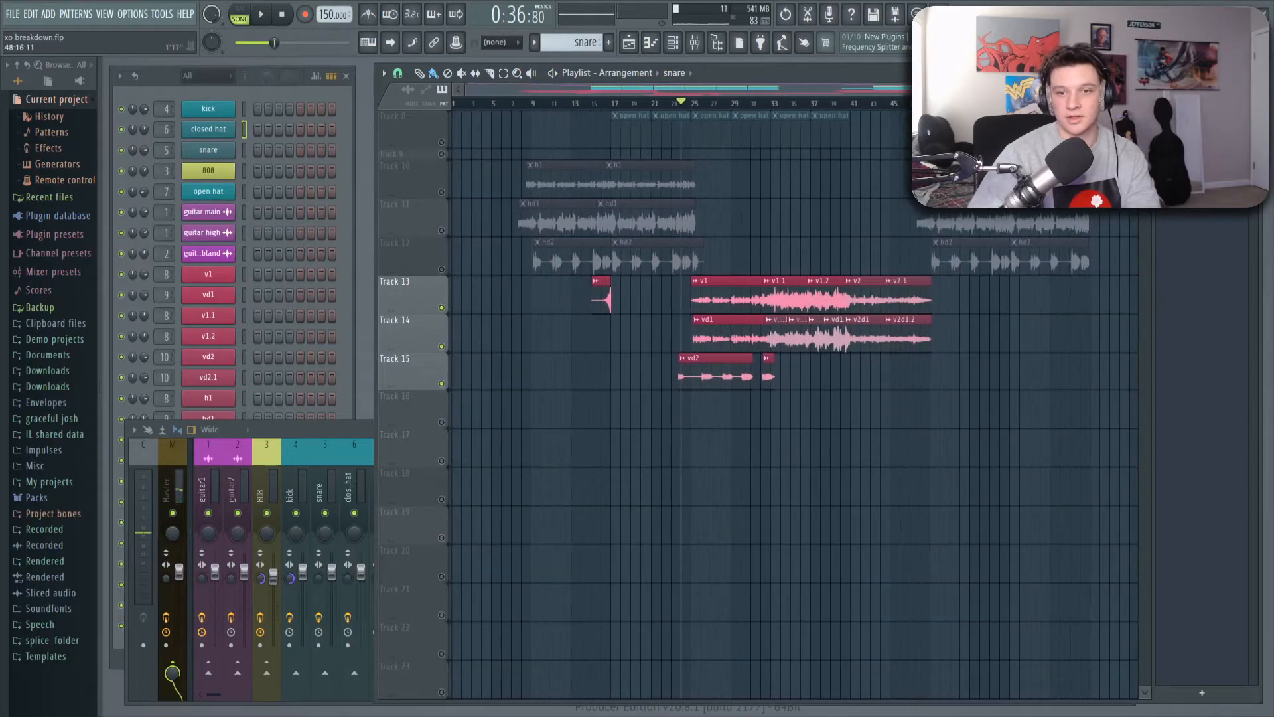
scroll(881, 294, "up", 3)
left_click(443, 464, "ctrl")
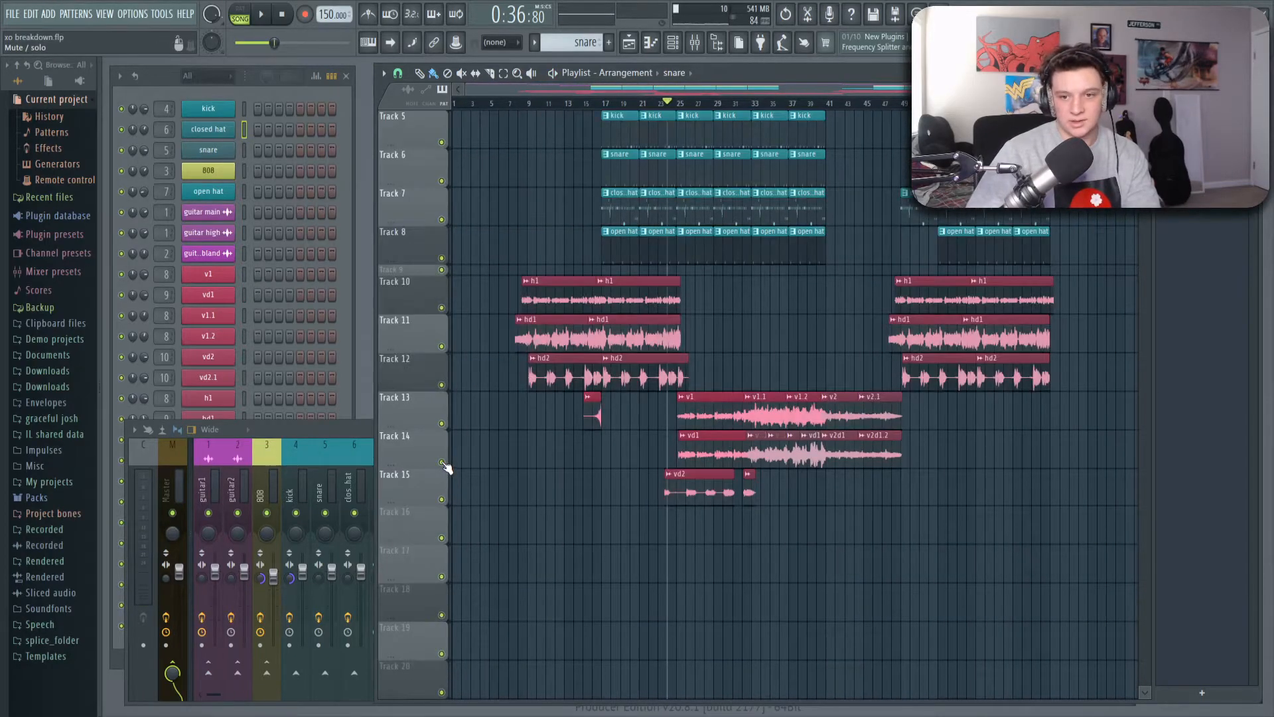
Compare the clip layout of the second hook from bar 49 with that of the first hook from bar 9
scroll(949, 103, "down", 1)
scroll(928, 104, "up", 3)
scroll(919, 314, "up", 4)
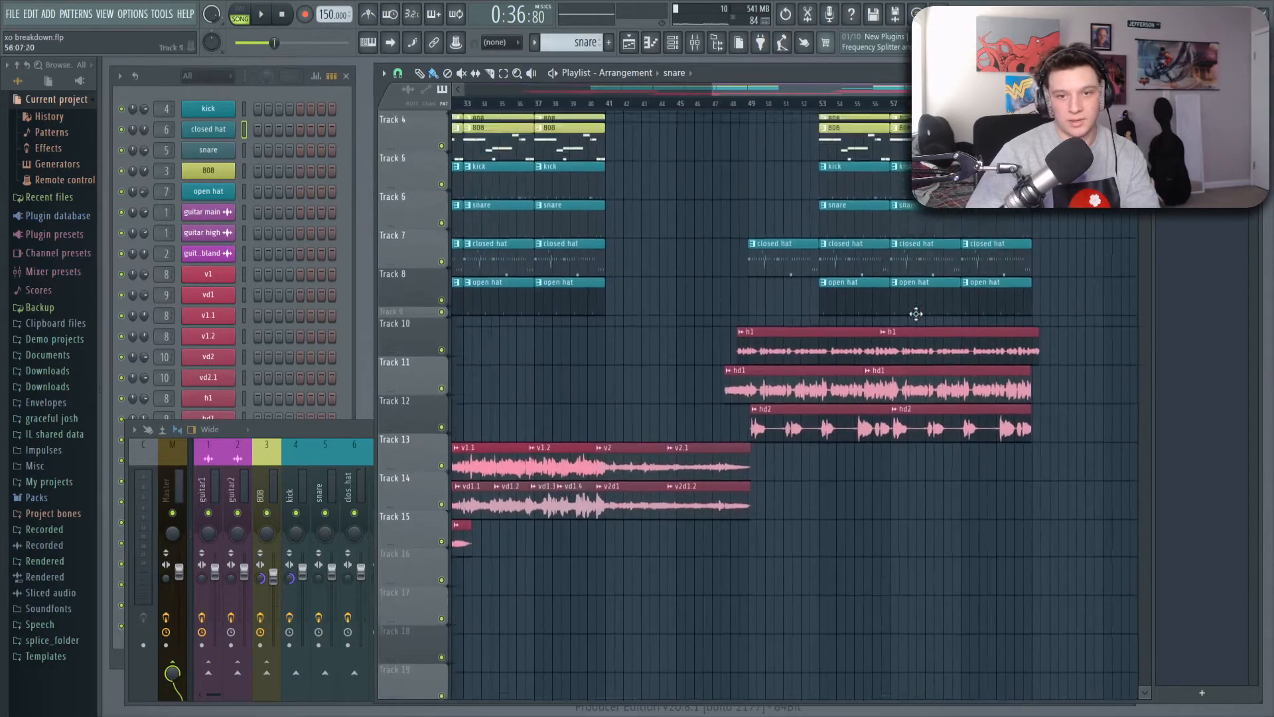
scroll(754, 111, "down", 4)
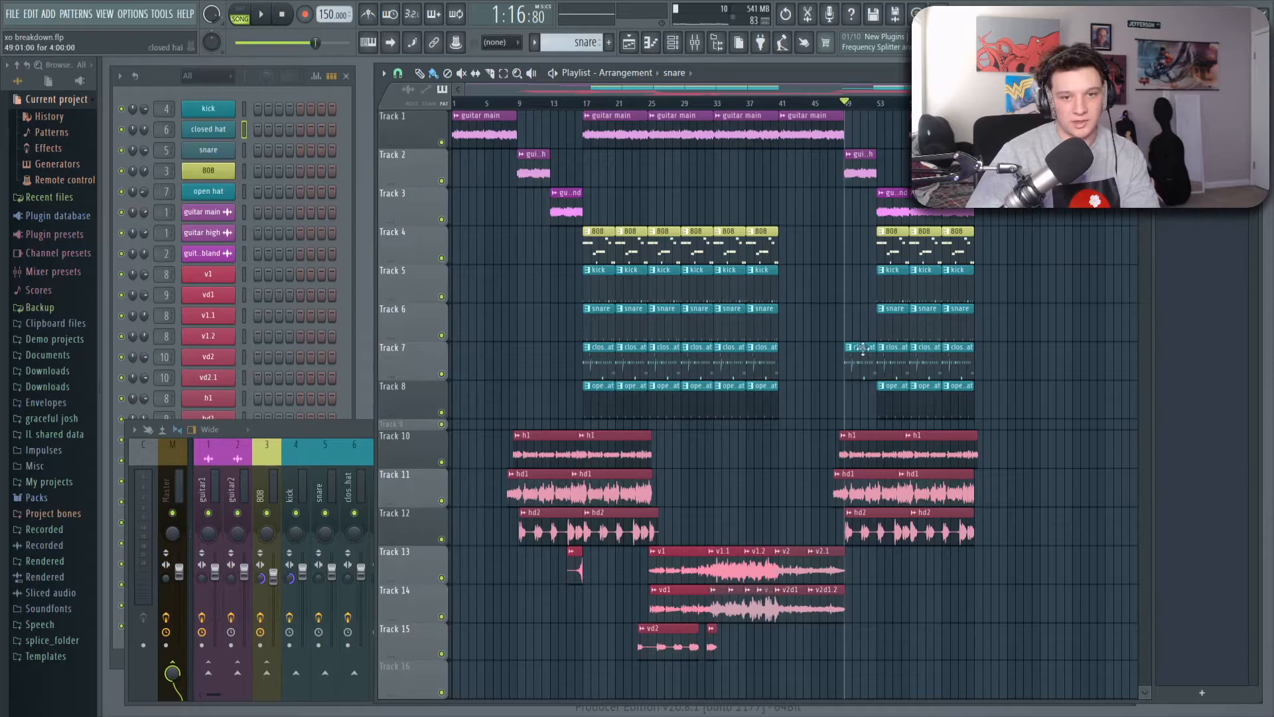
scroll(917, 265, "up", 4)
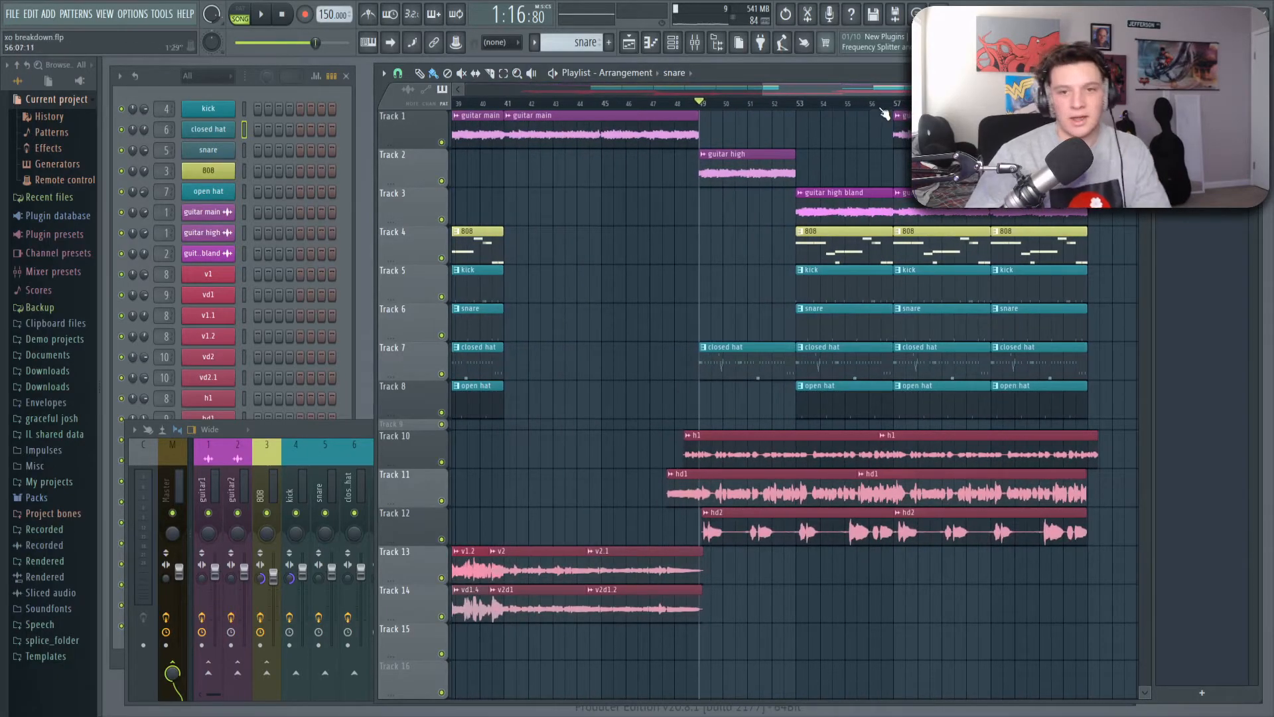
scroll(884, 114, "up", 2)
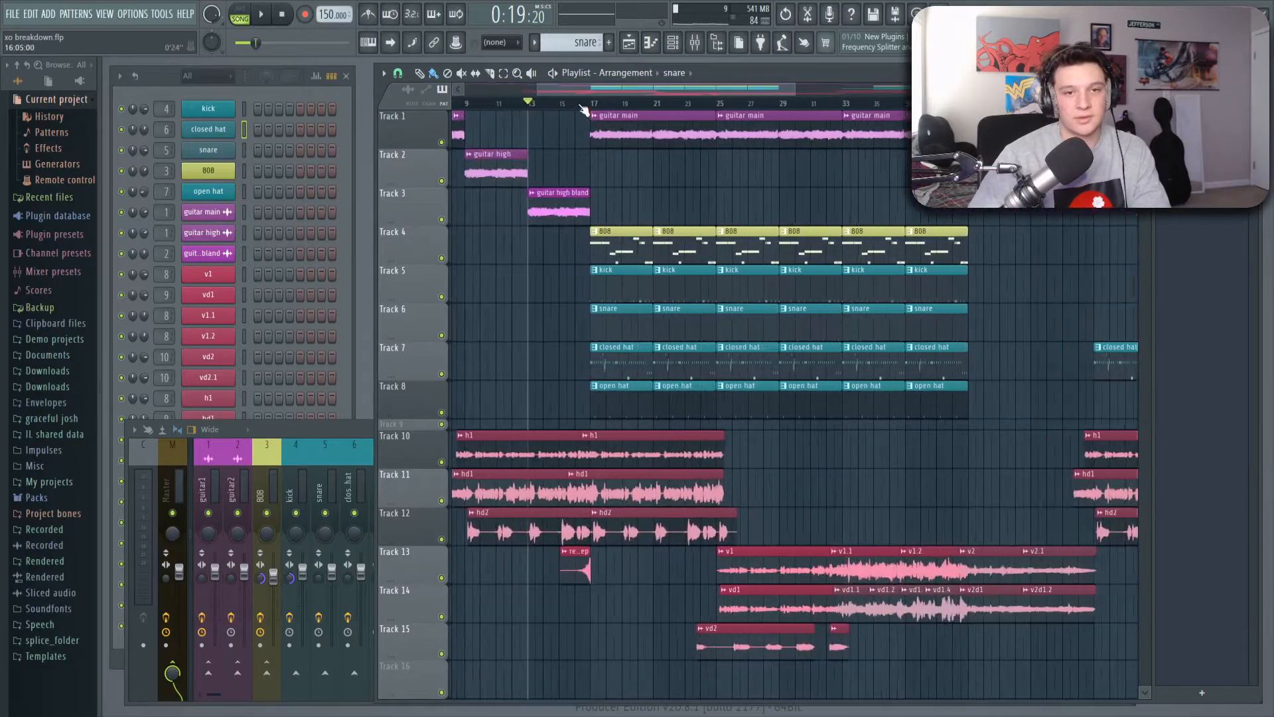
scroll(497, 122, "up", 1)
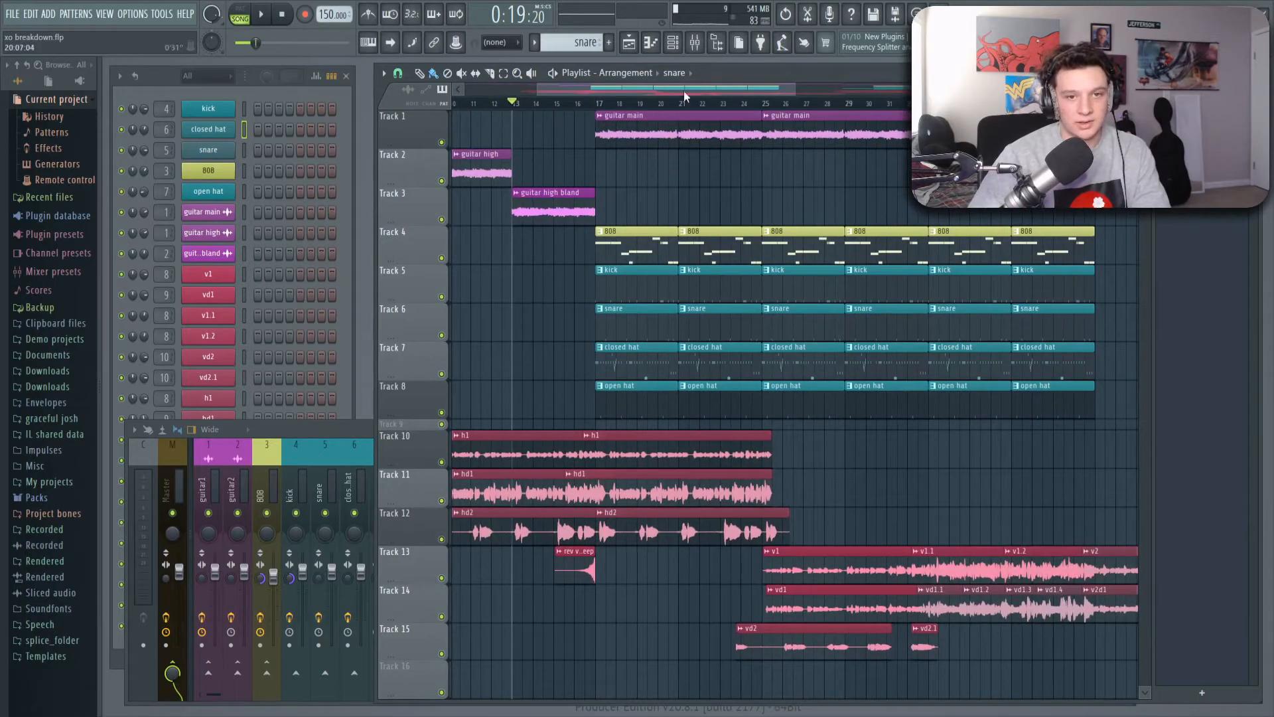
scroll(711, 92, "left", 5)
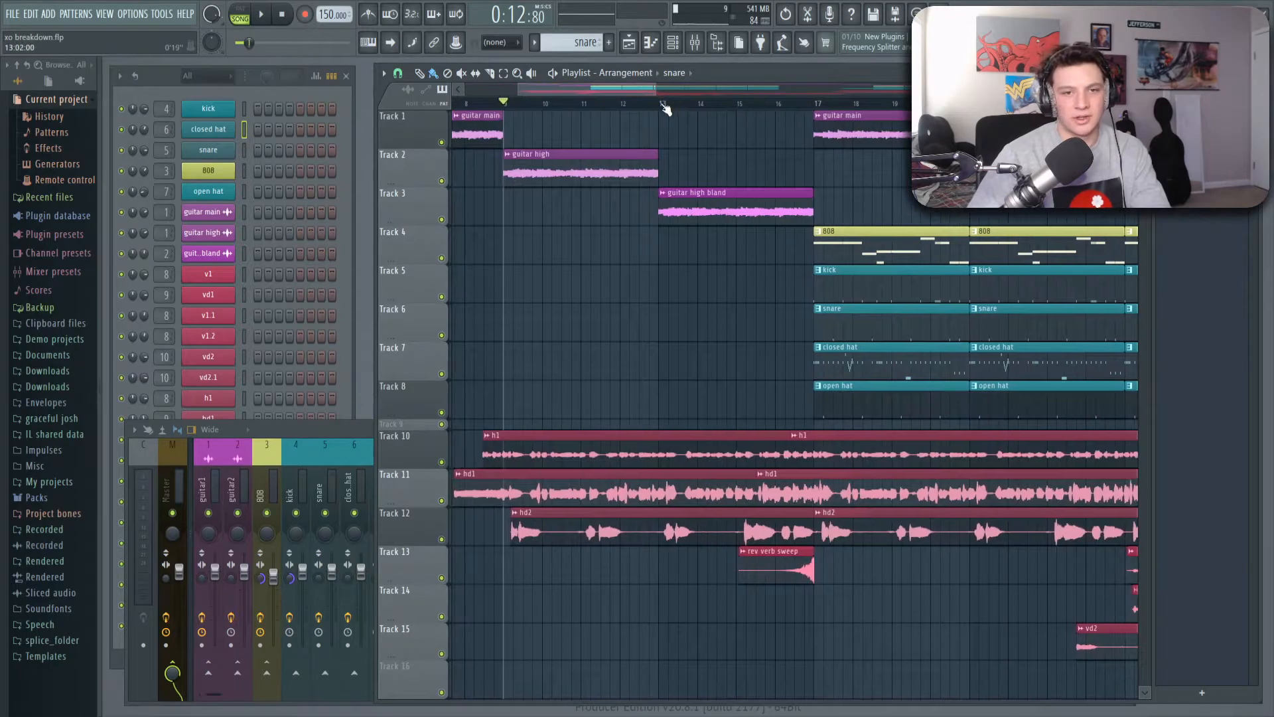
Play the first hook with all tracks from bar 13 past the drum and 808 entry at bar 17
left_click_drag(669, 105, 802, 107)
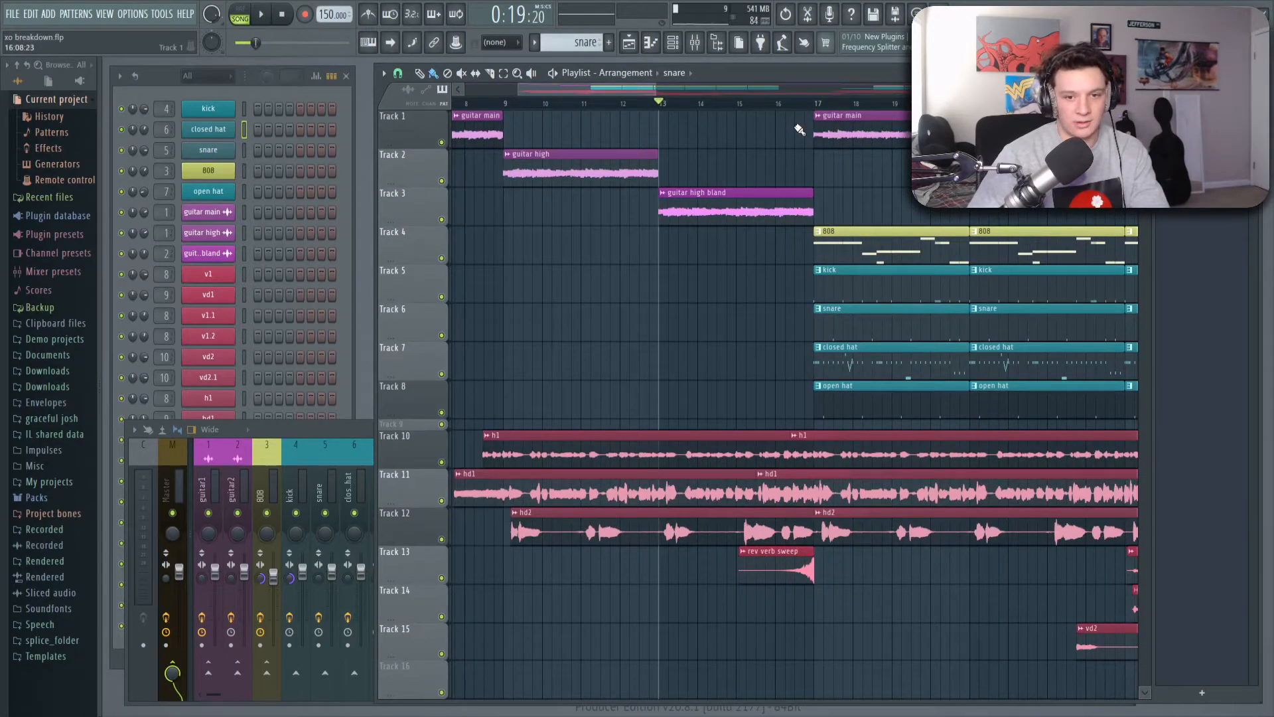
scroll(723, 114, "up", 3)
scroll(724, 133, "down", 4)
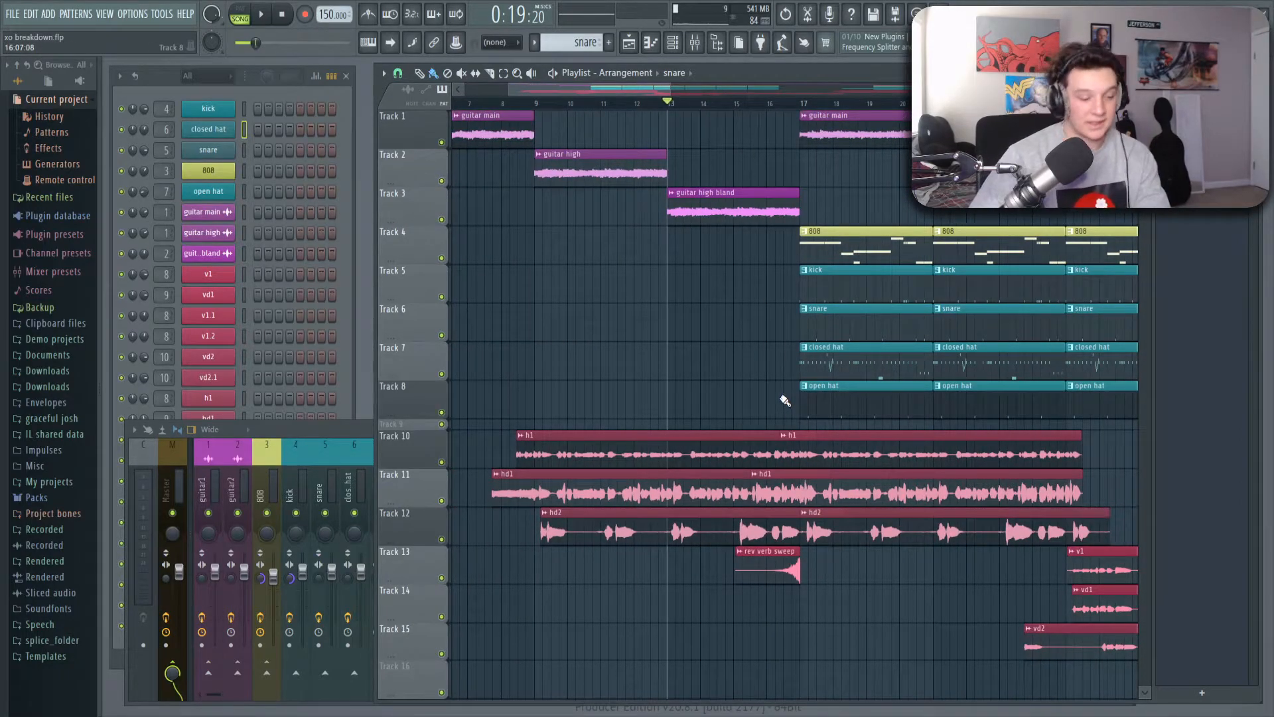
scroll(831, 104, "down", 3)
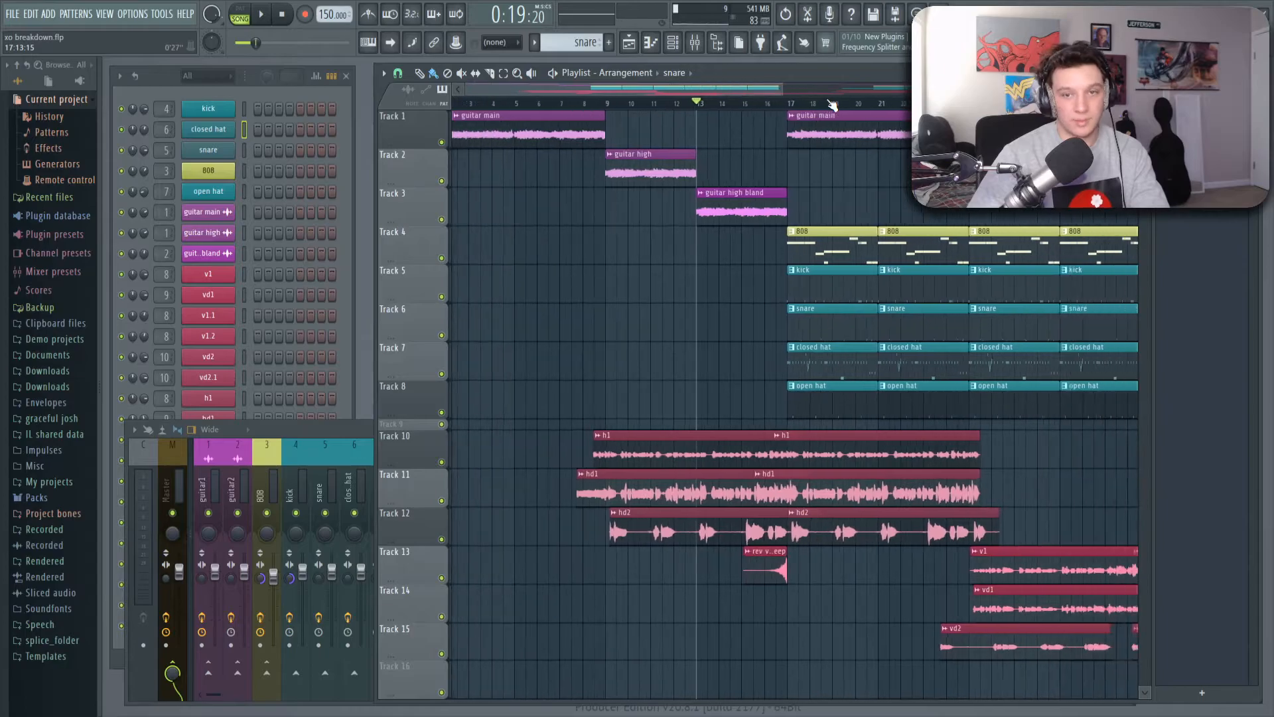
scroll(687, 108, "up", 4)
key("space")
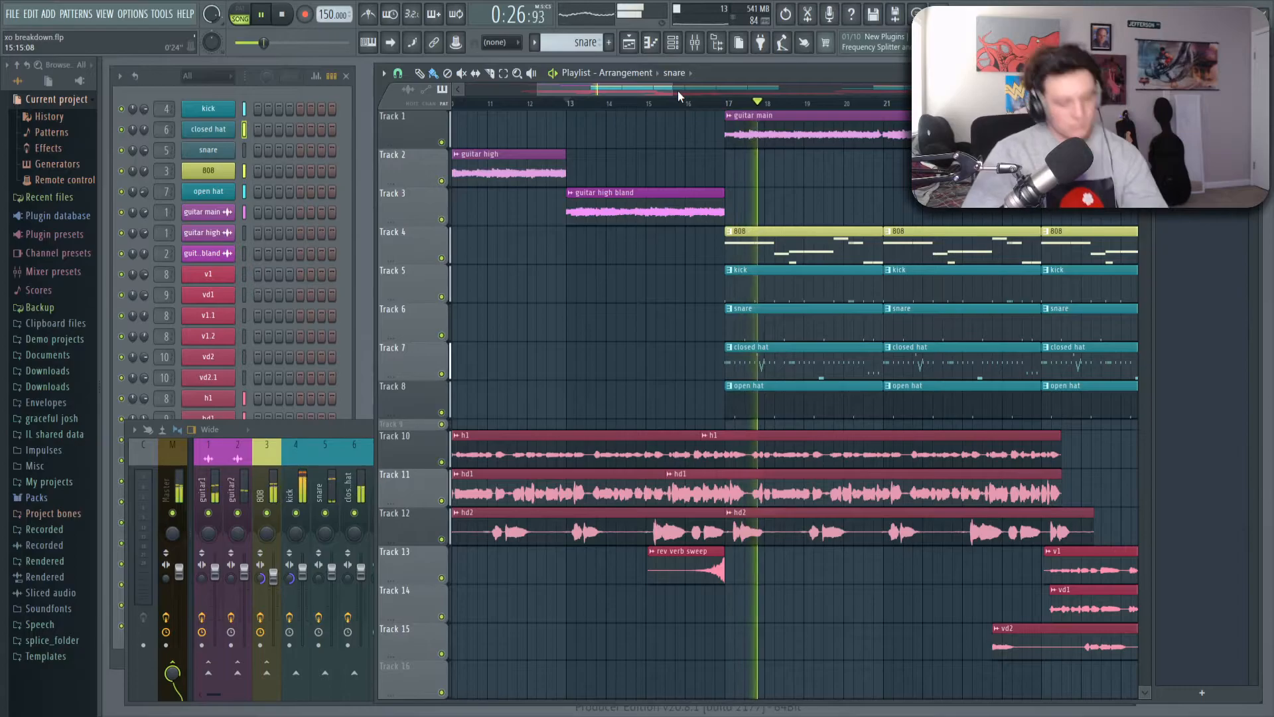
key("space")
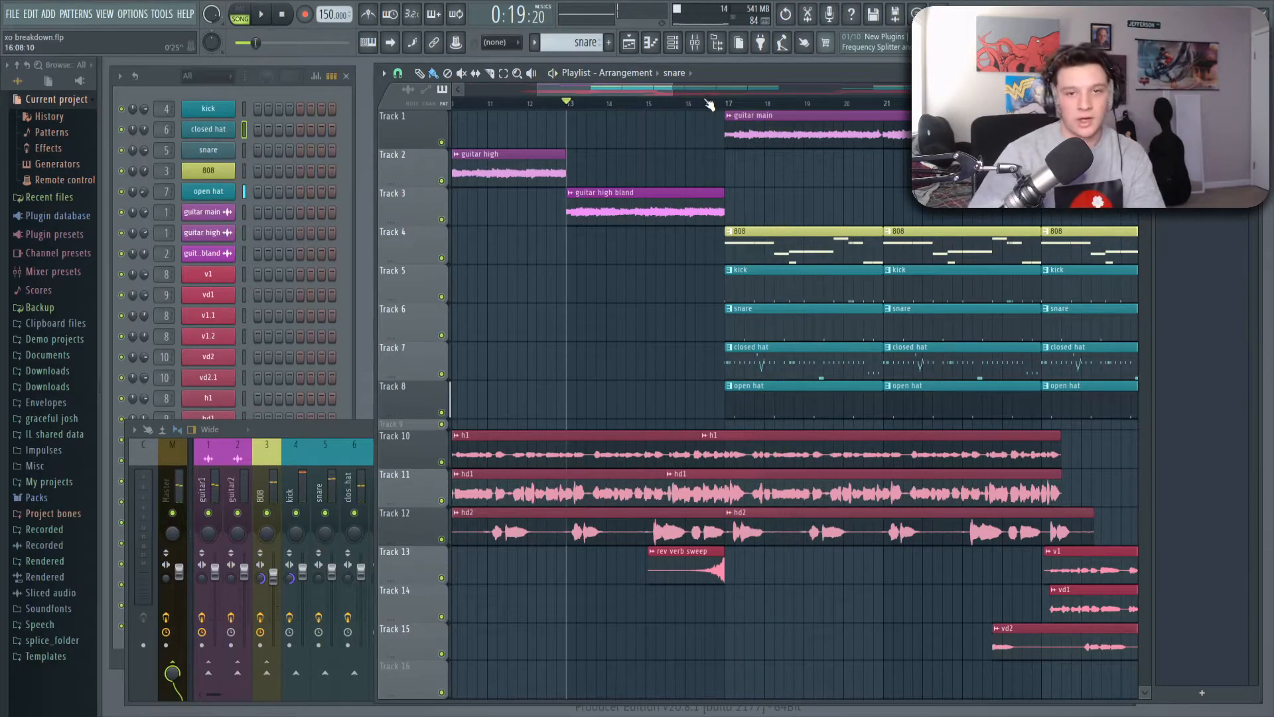
Examine how the guitar, closed hat, 808 and drum clips are arranged in the second hook from bar 49
scroll(709, 104, "down", 8)
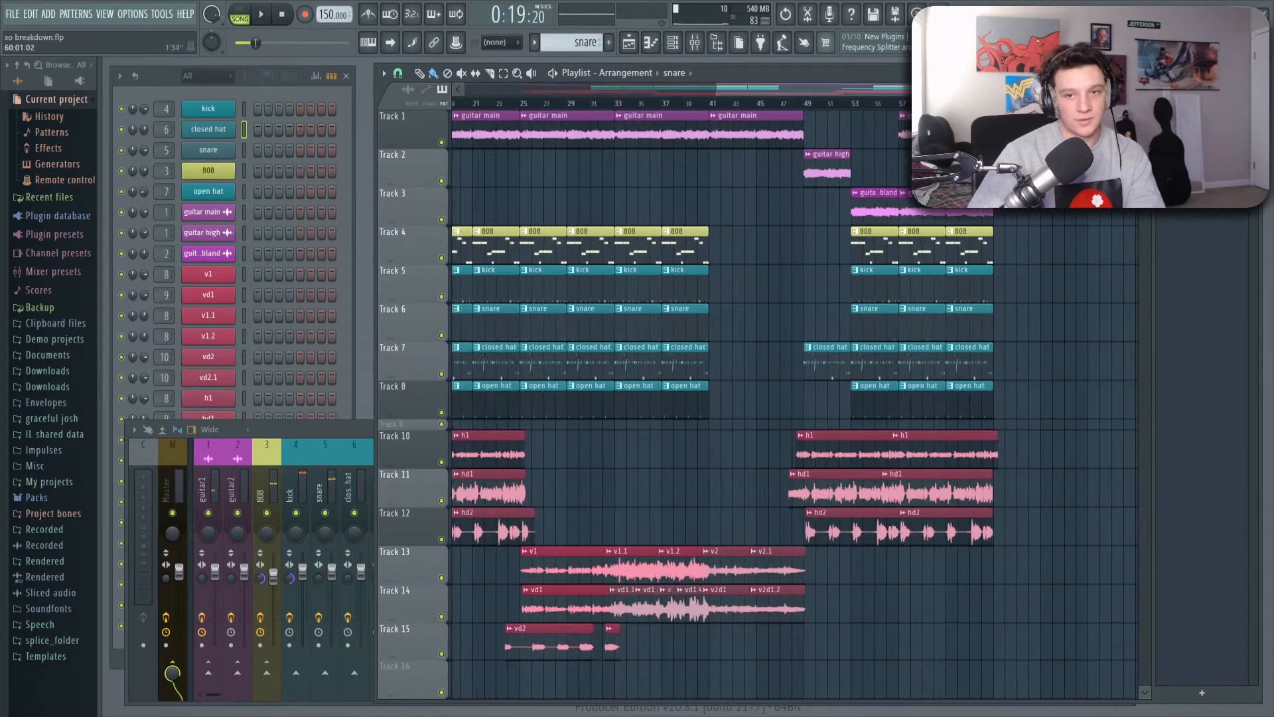
scroll(729, 114, "up", 5)
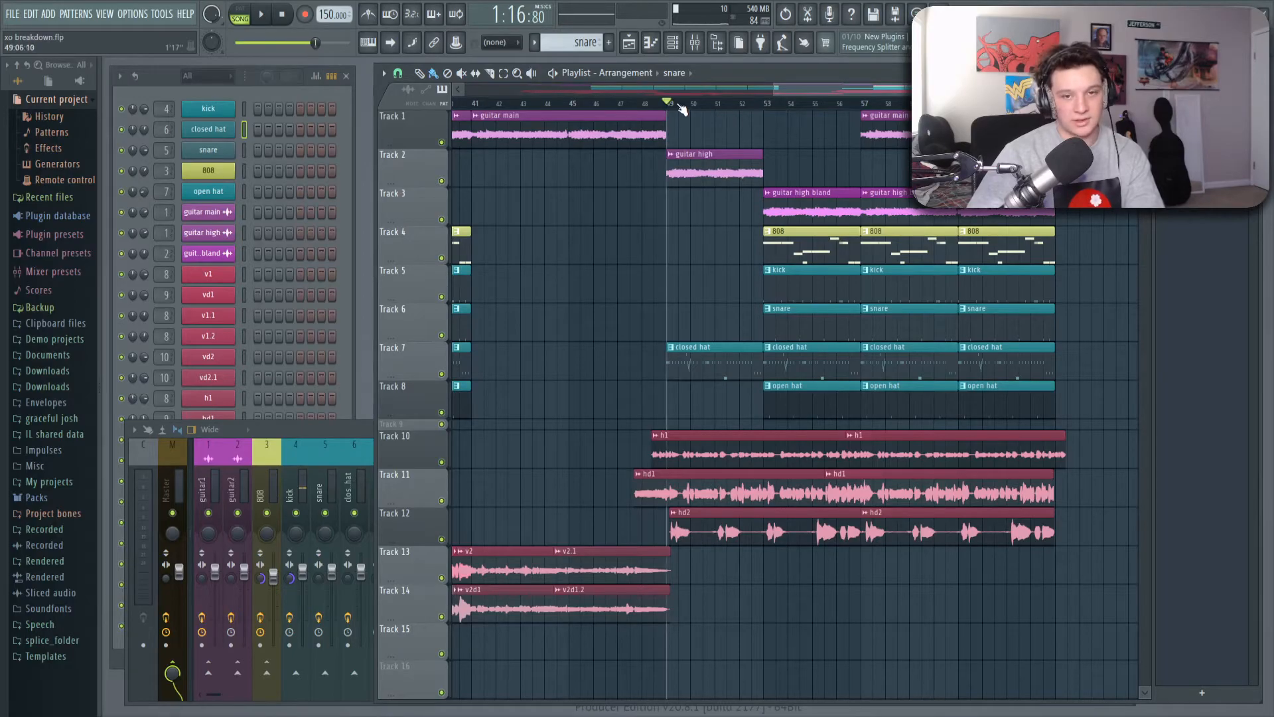
scroll(700, 108, "down", 5)
scroll(876, 108, "up", 6)
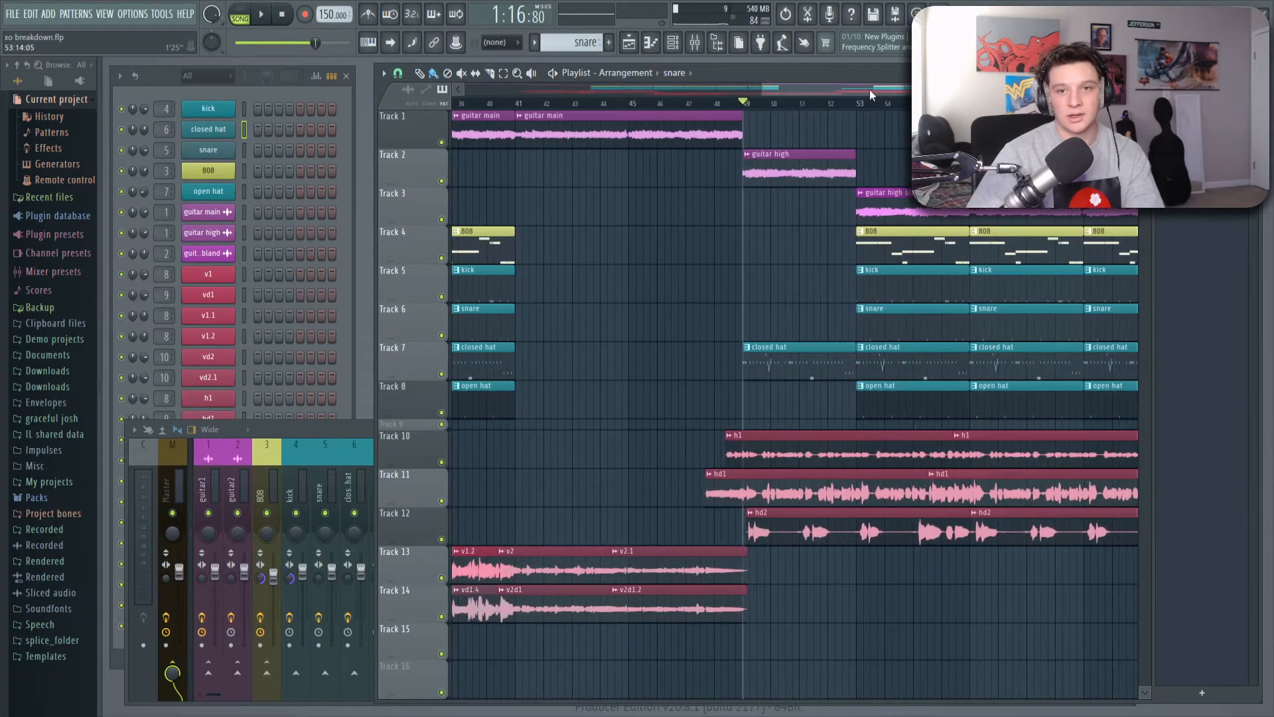
scroll(869, 89, "right", 3)
scroll(706, 107, "up", 1)
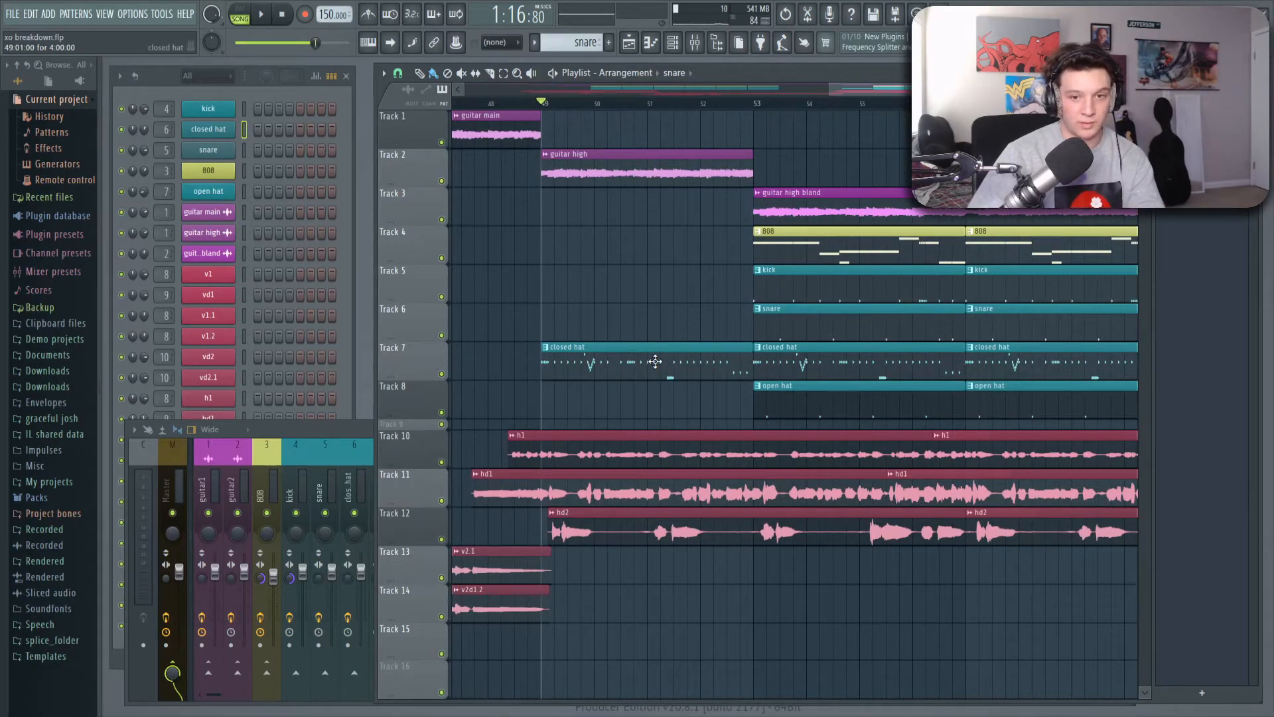
scroll(664, 345, "right", 2)
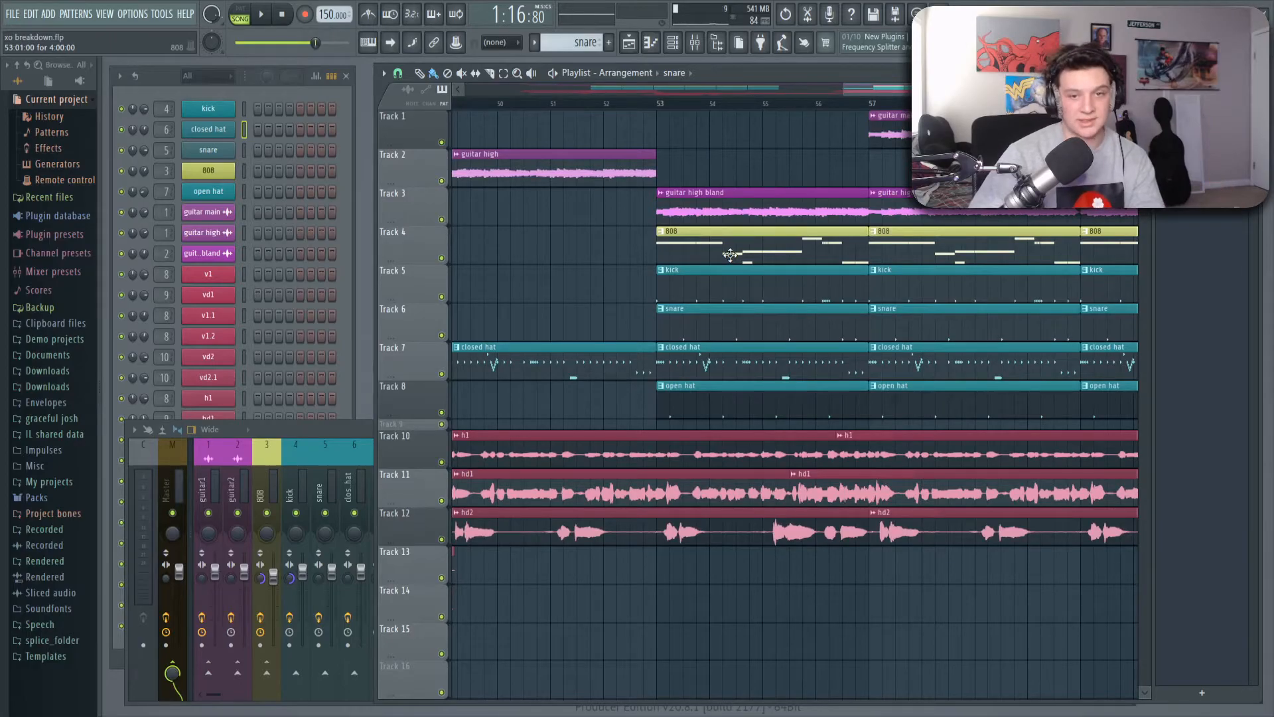
scroll(730, 254, "down", 1)
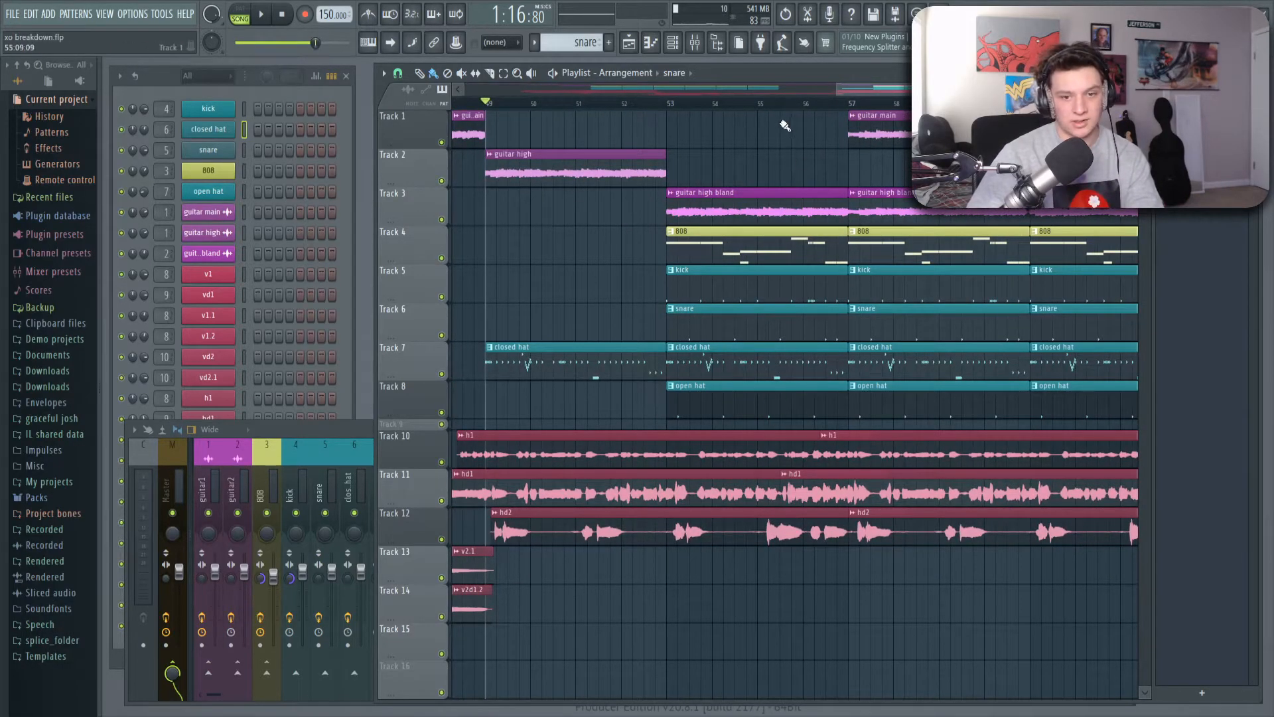
Play the song from bar 47 through the whole second hook and into the ending after bar 65
scroll(708, 89, "left", 3)
left_click(601, 103)
key("space")
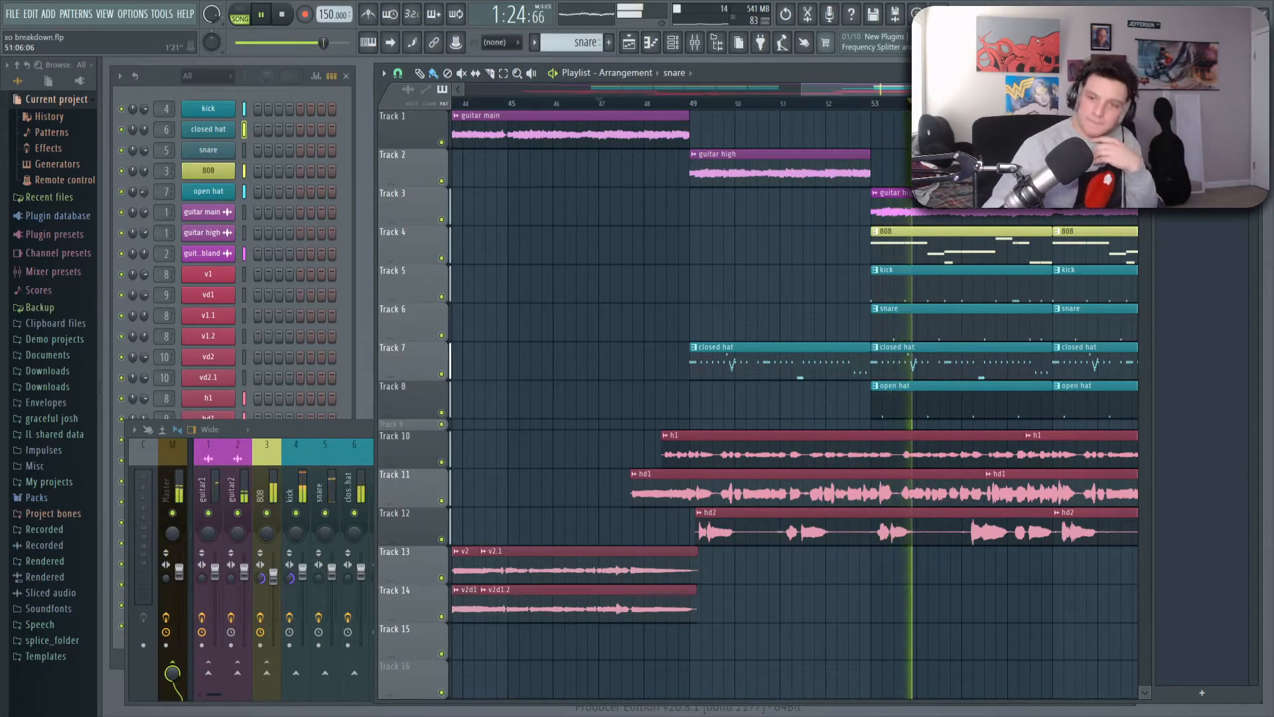
left_click_drag(888, 94, 900, 95)
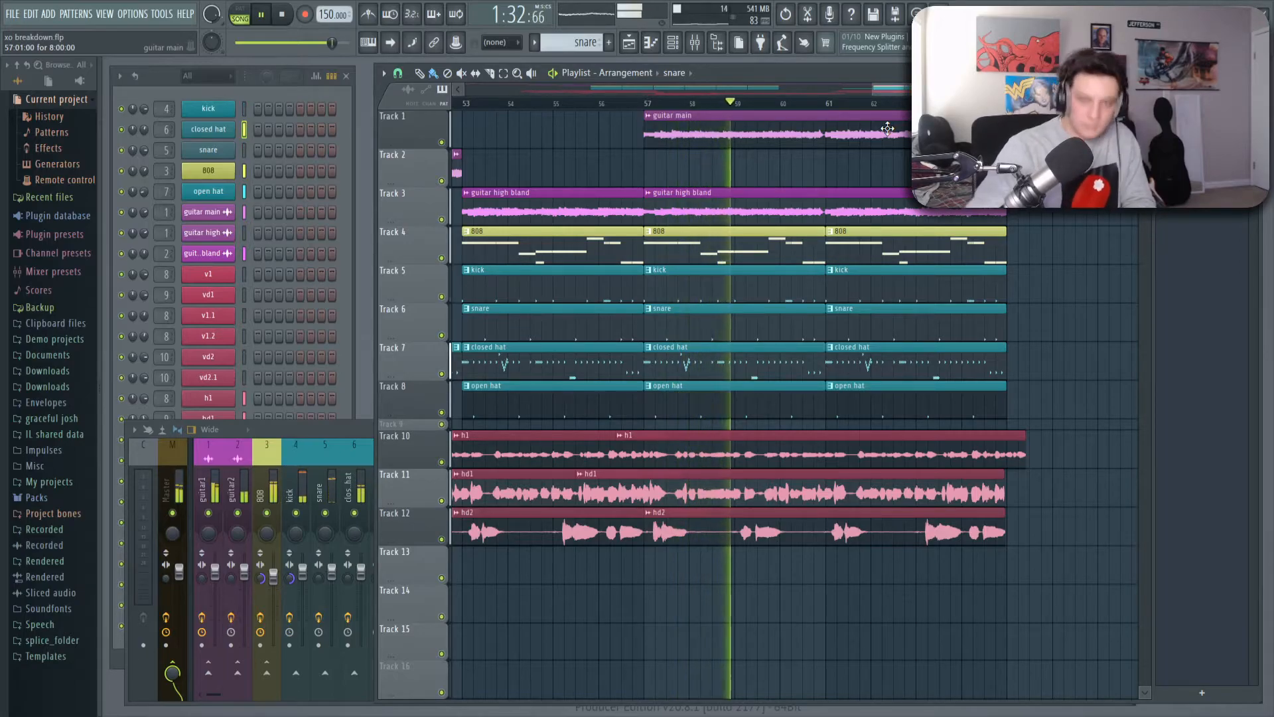
scroll(887, 128, "down", 6)
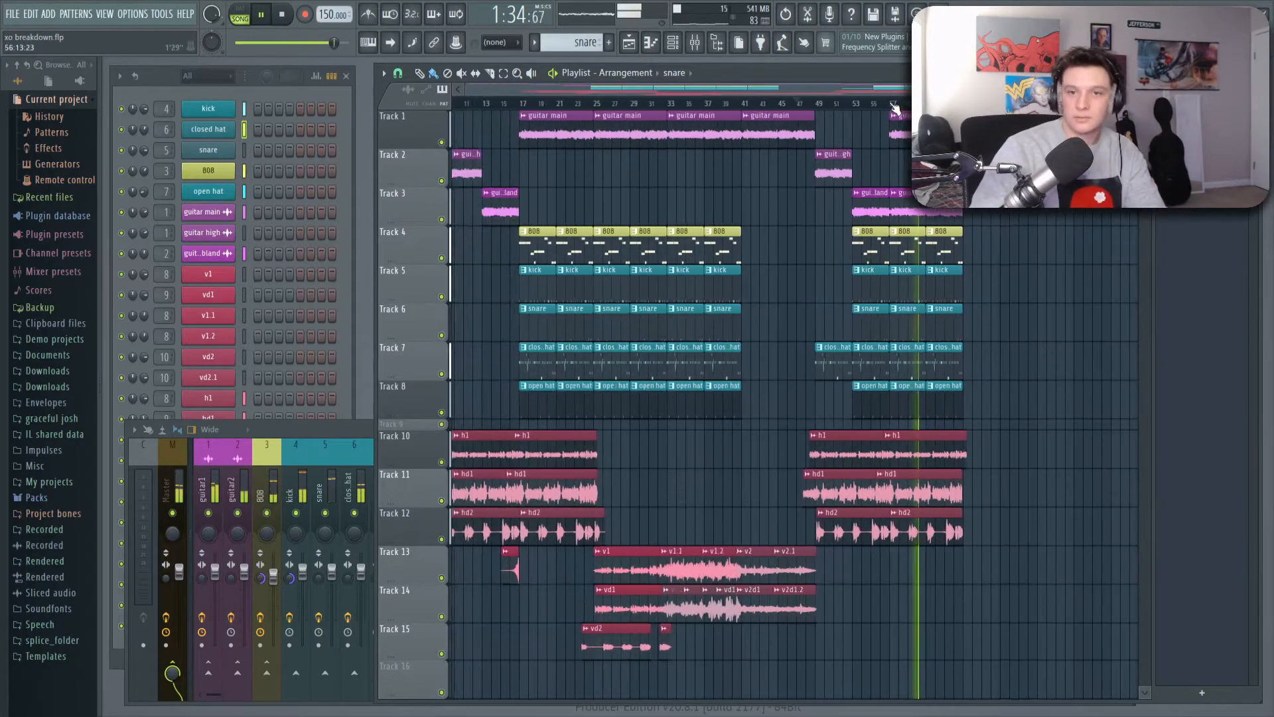
scroll(887, 128, "up", 5)
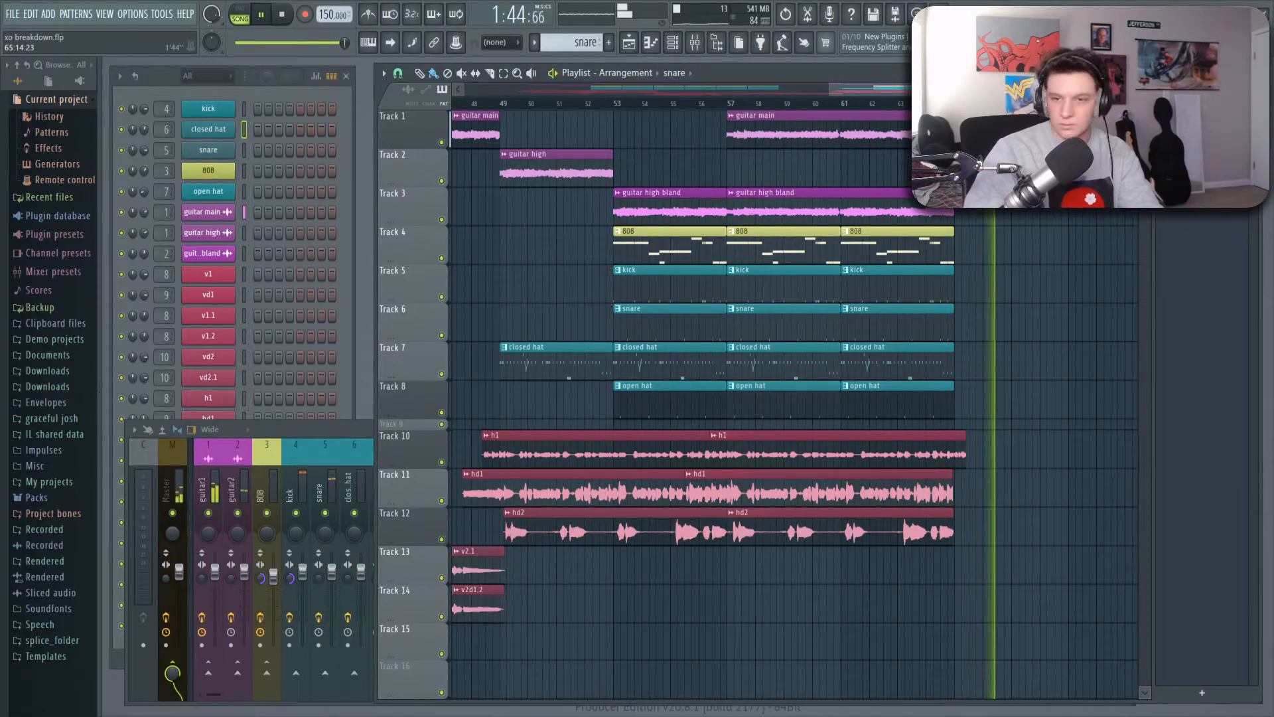
key("space")
Check the clip endings around bar 65 and place the playhead at bar 61
scroll(684, 447, "up", 6)
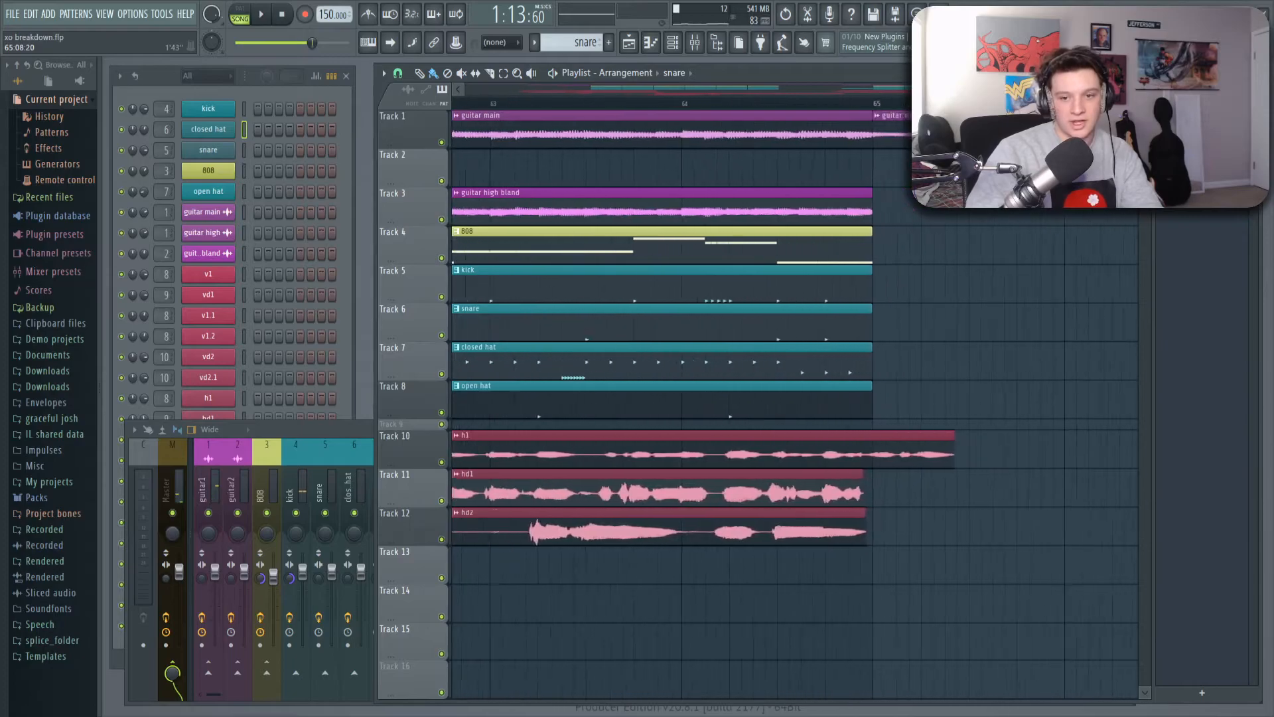
scroll(893, 95, "down", 5)
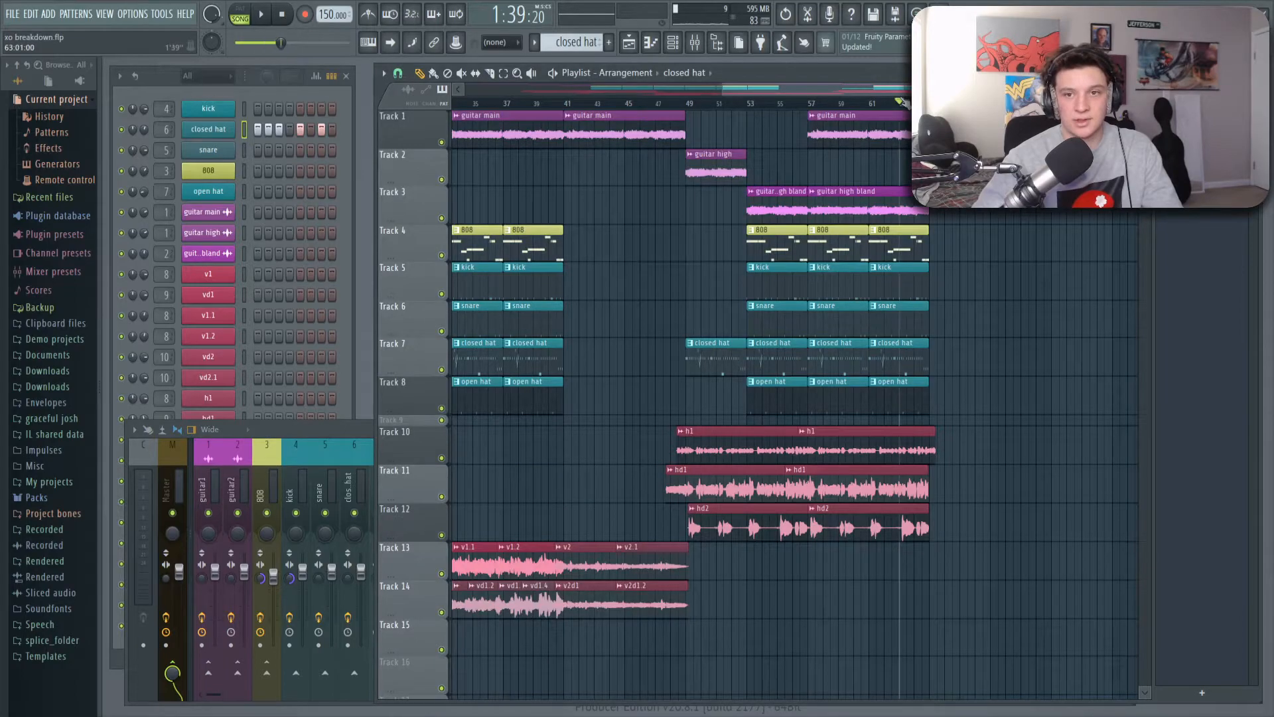
left_click(878, 102)
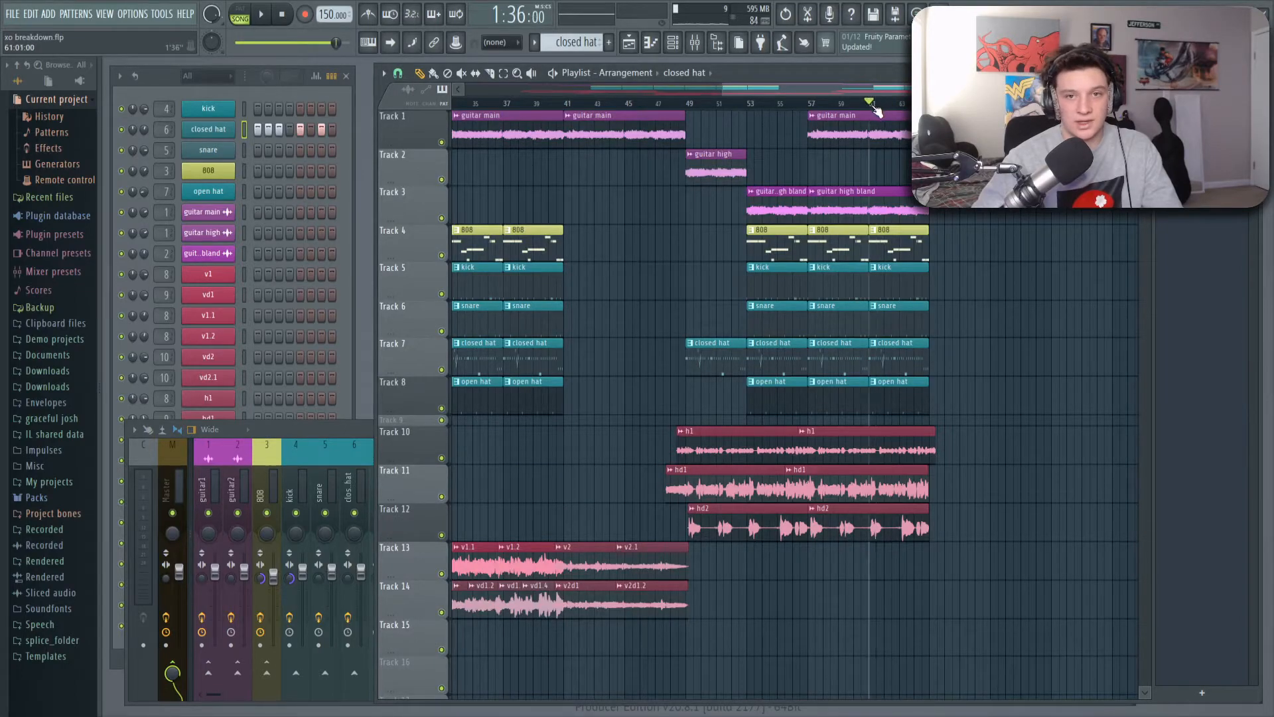
left_click_drag(877, 110, 870, 106)
Bring up the mixer and select the Master track to view its effects
left_click(176, 490)
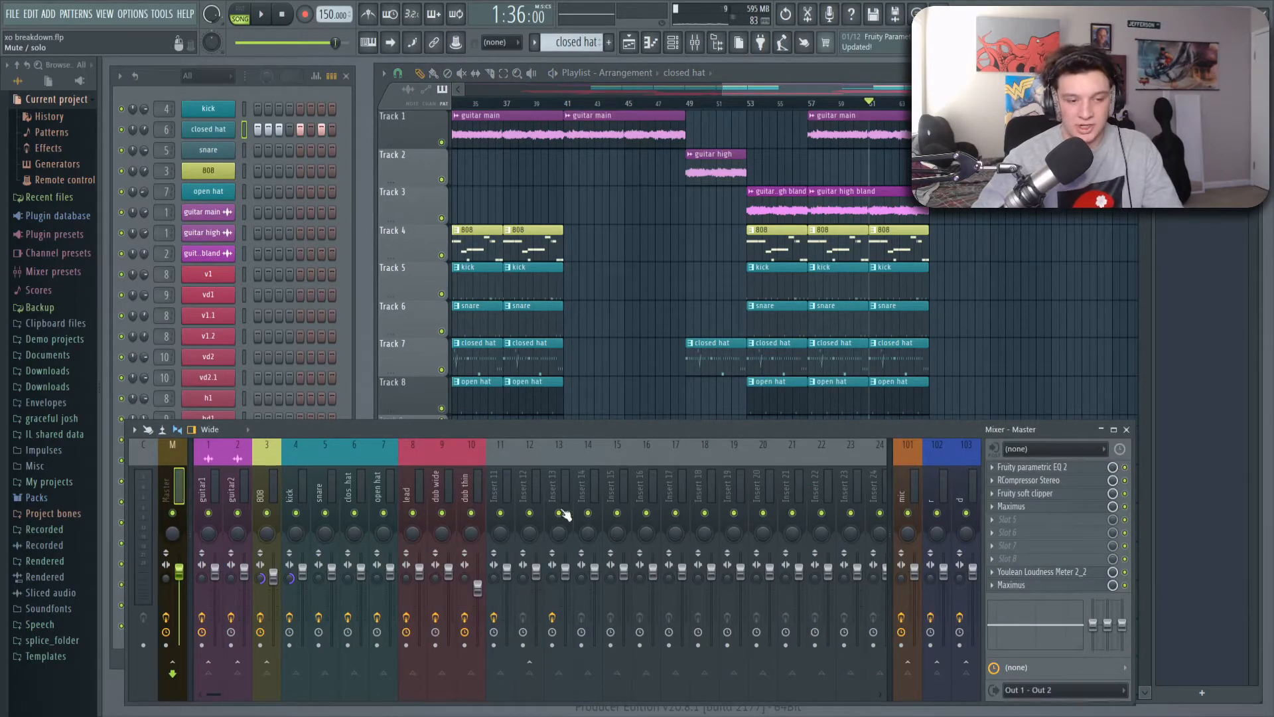
left_click(212, 500)
left_click(181, 492)
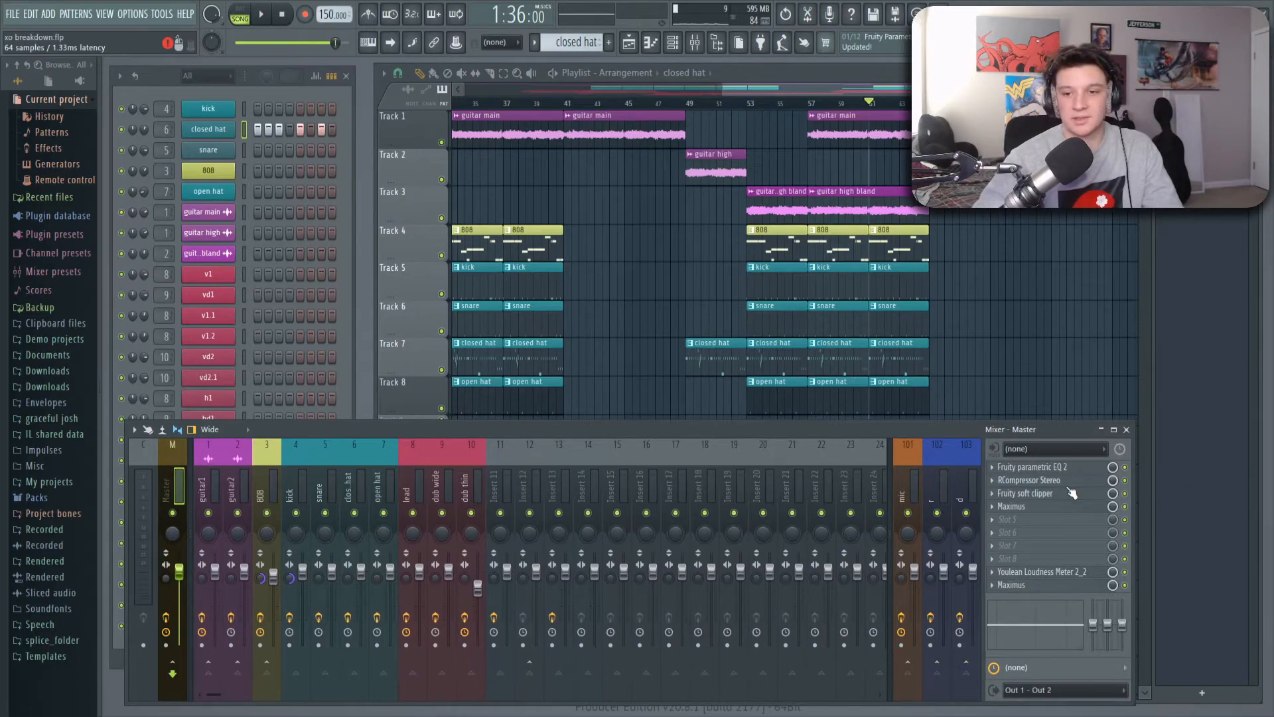
Open the Fruity parametric EQ 2 on the Master track and examine its curve and band settings
left_click(1033, 467)
left_click_drag(491, 200, 627, 228)
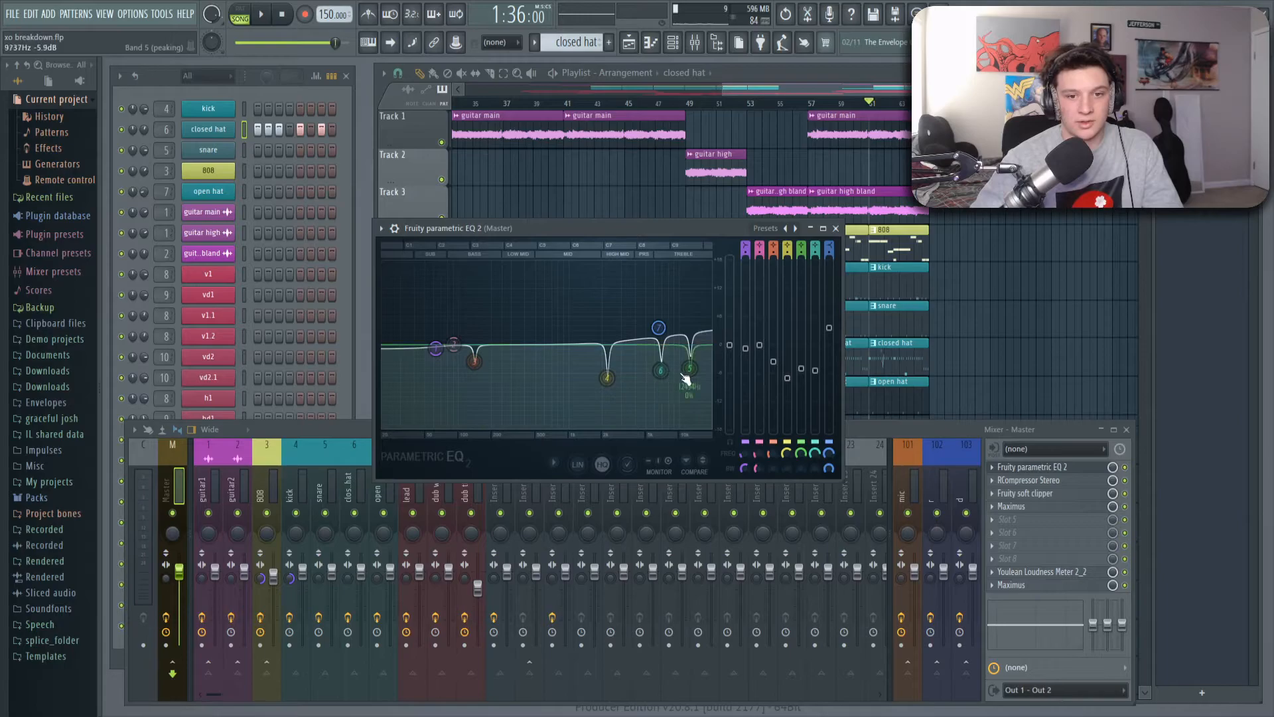
Set bars 57 to 65 as the playback range and play the section to audition the master's parametric EQ
left_click(812, 97)
left_click_drag(808, 103, 929, 103)
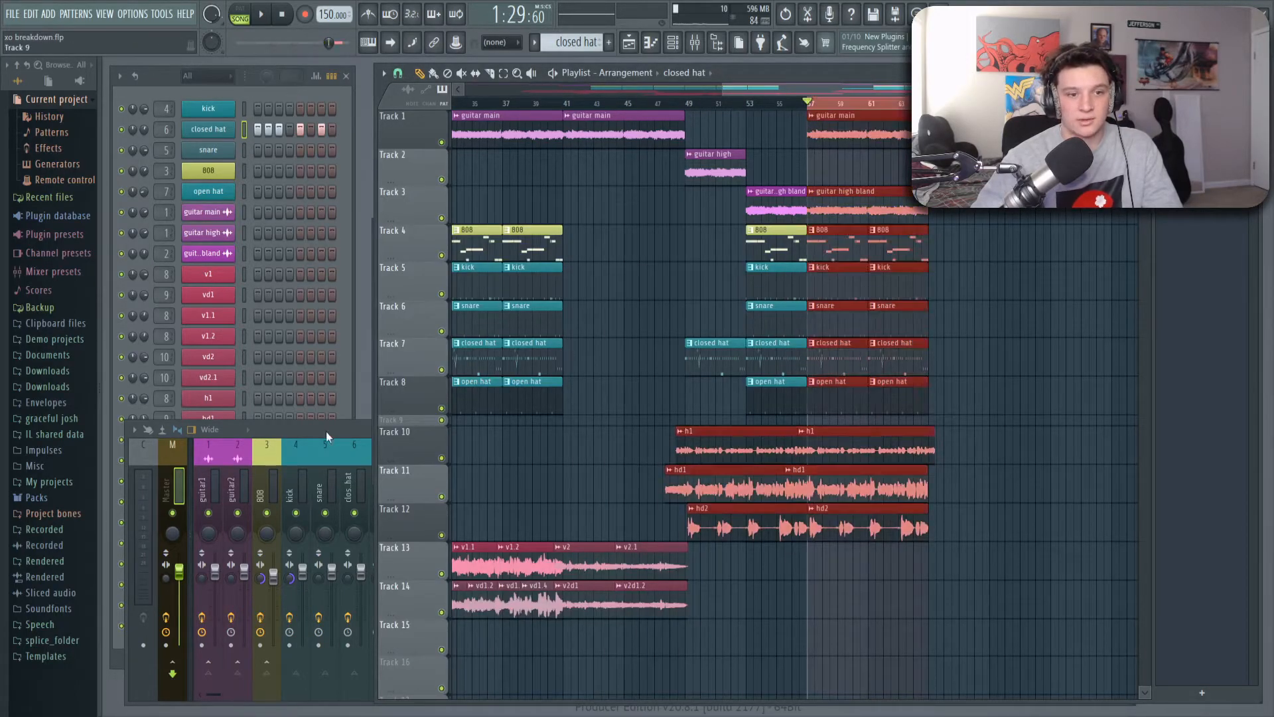
key("F9")
left_click(1064, 469)
key("space")
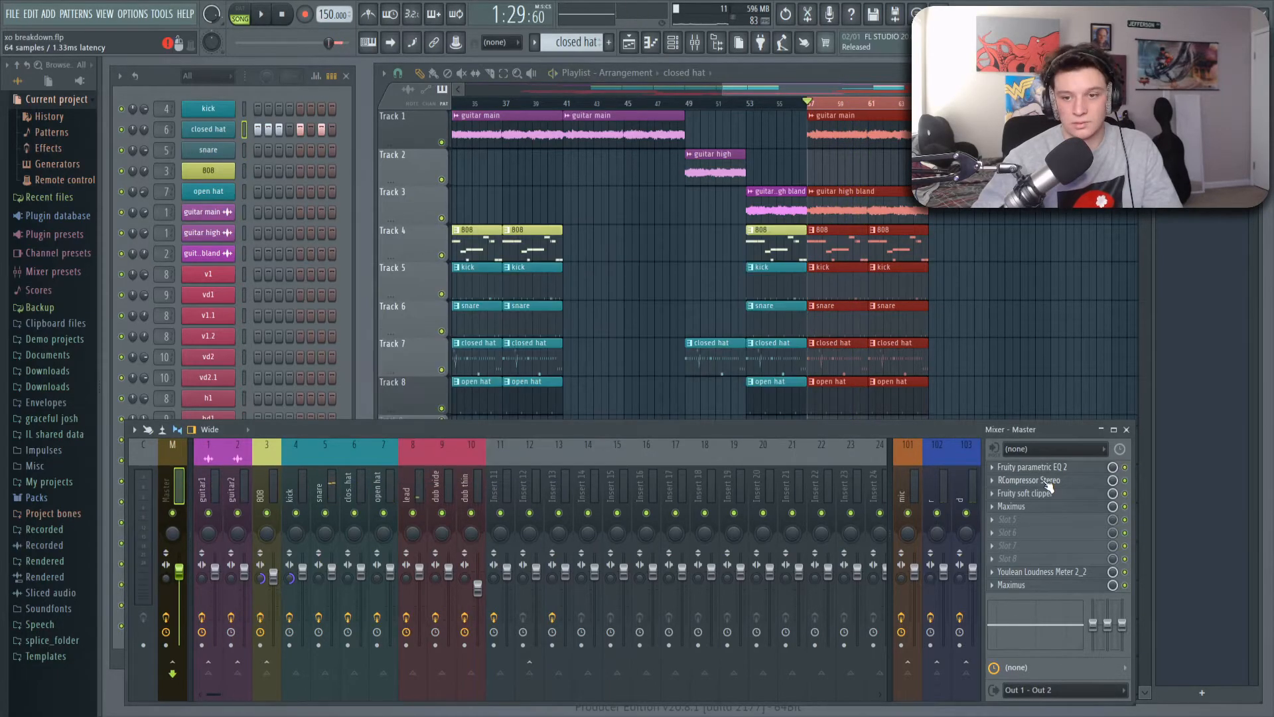
Examine the master's RCompressor Stereo settings and play the selected section while toggling the compressor to compare the sound
left_click(1045, 481)
left_click_drag(906, 223, 605, 225)
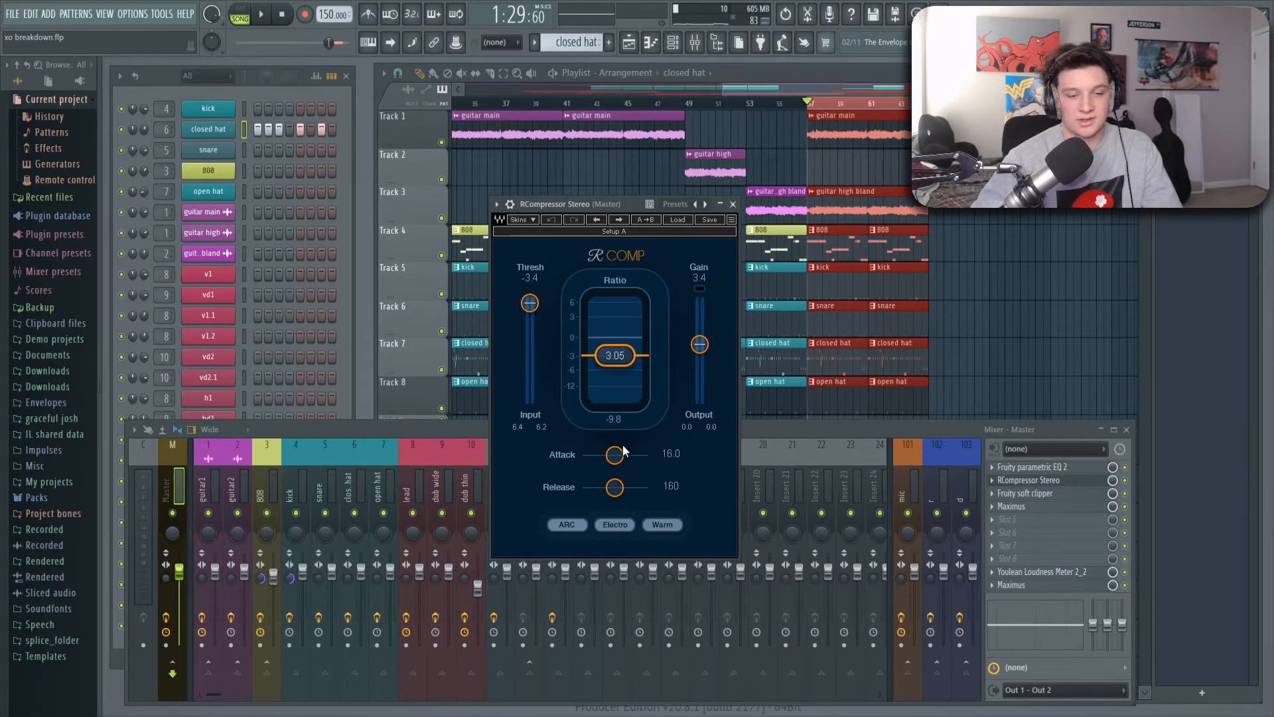
left_click_drag(623, 209, 559, 217)
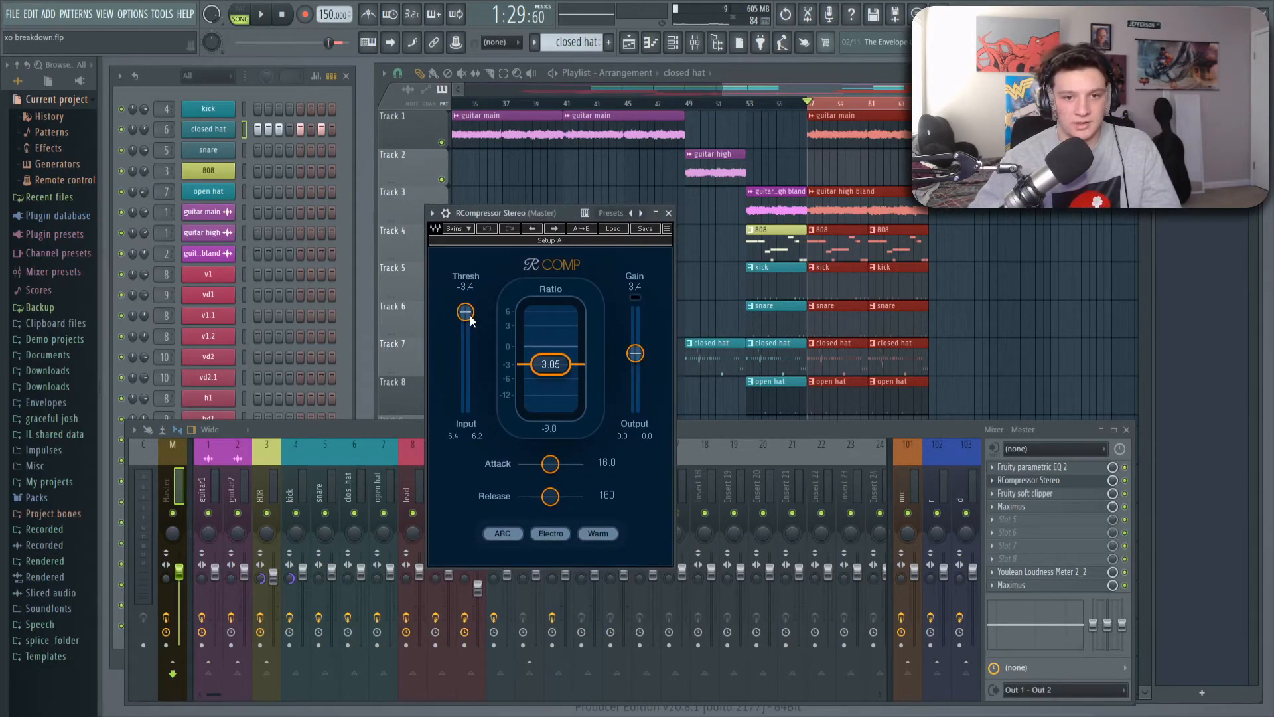
key("space")
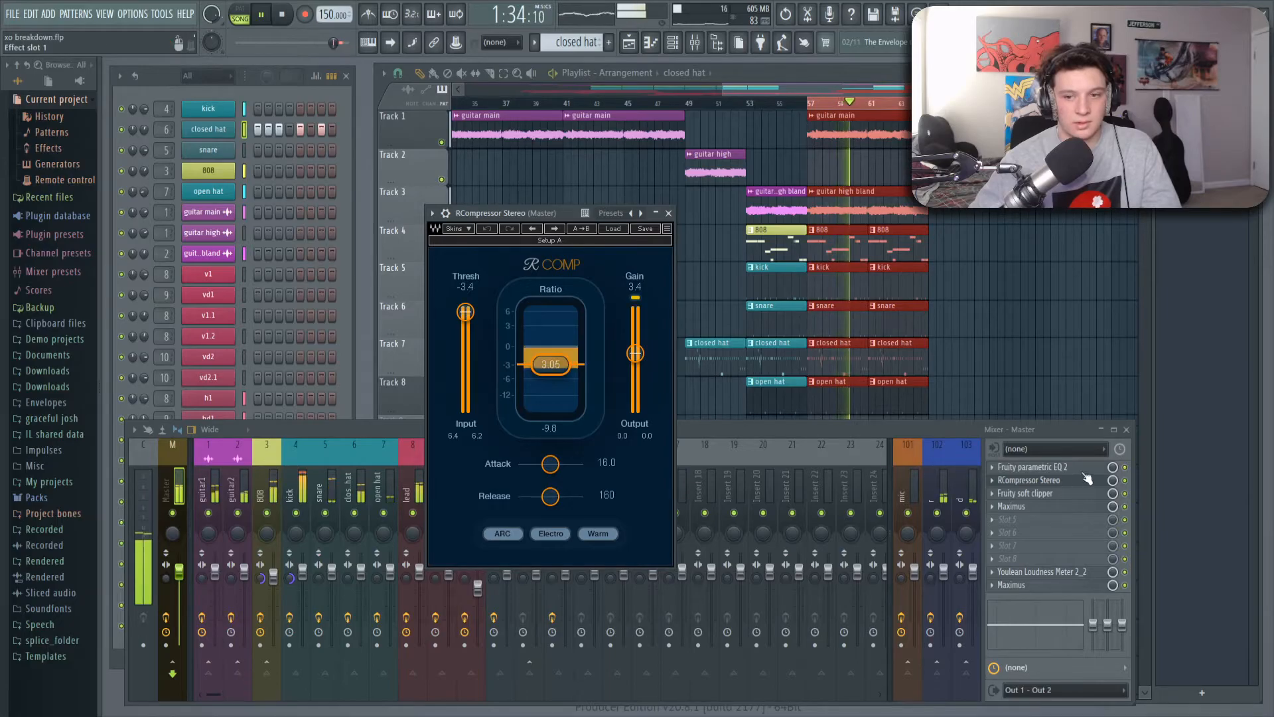
left_click(1125, 480)
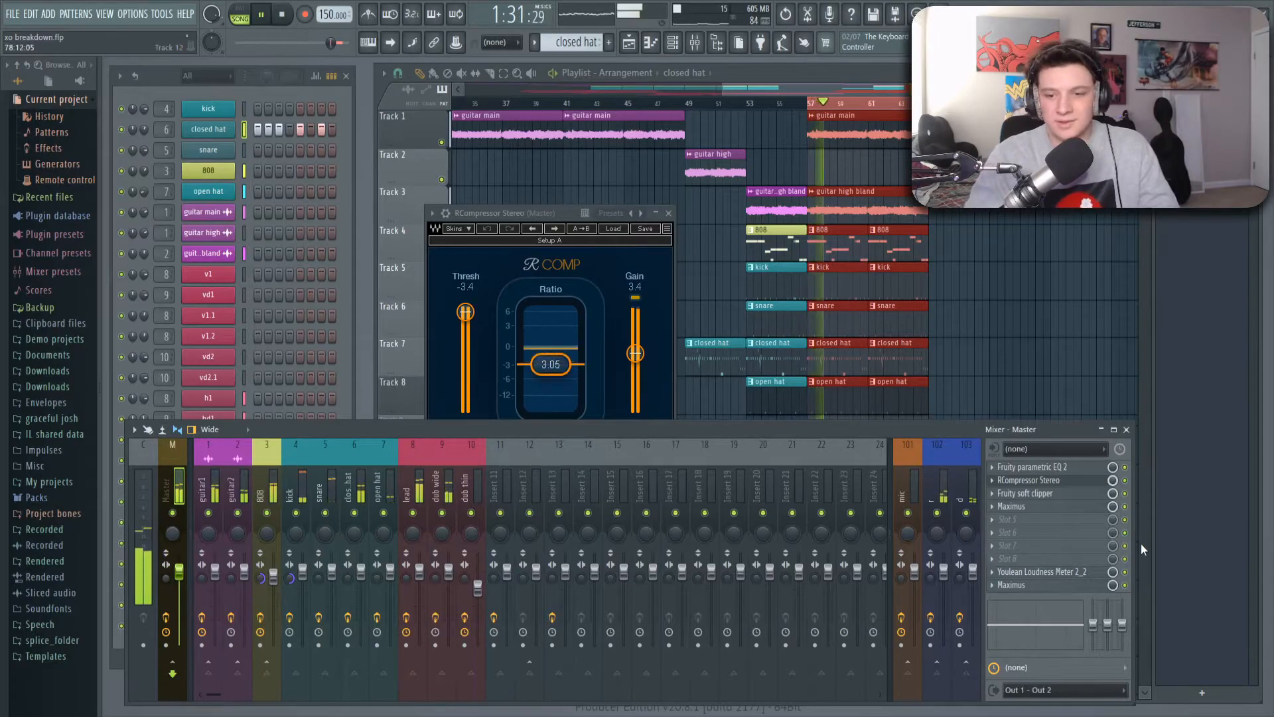
key("space")
Open the master's Fruity soft clipper to view its threshold and post settings, and close it
left_click(1039, 495)
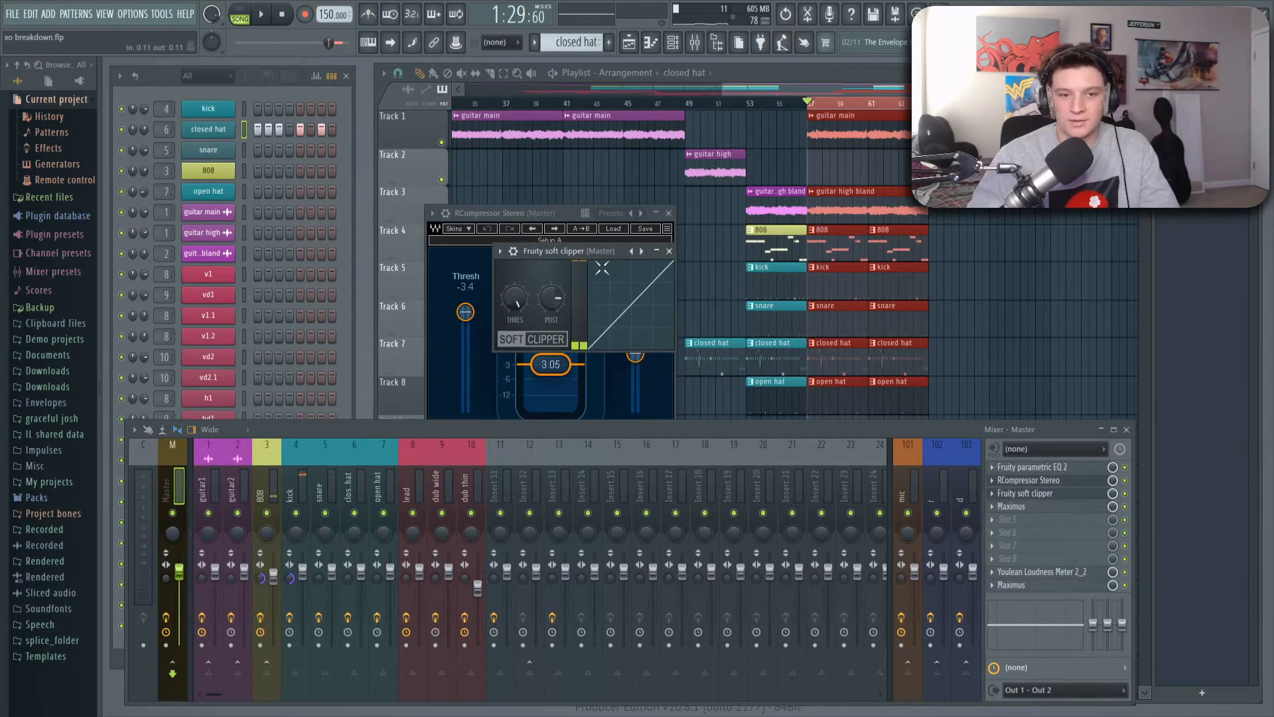
left_click_drag(603, 252, 582, 338)
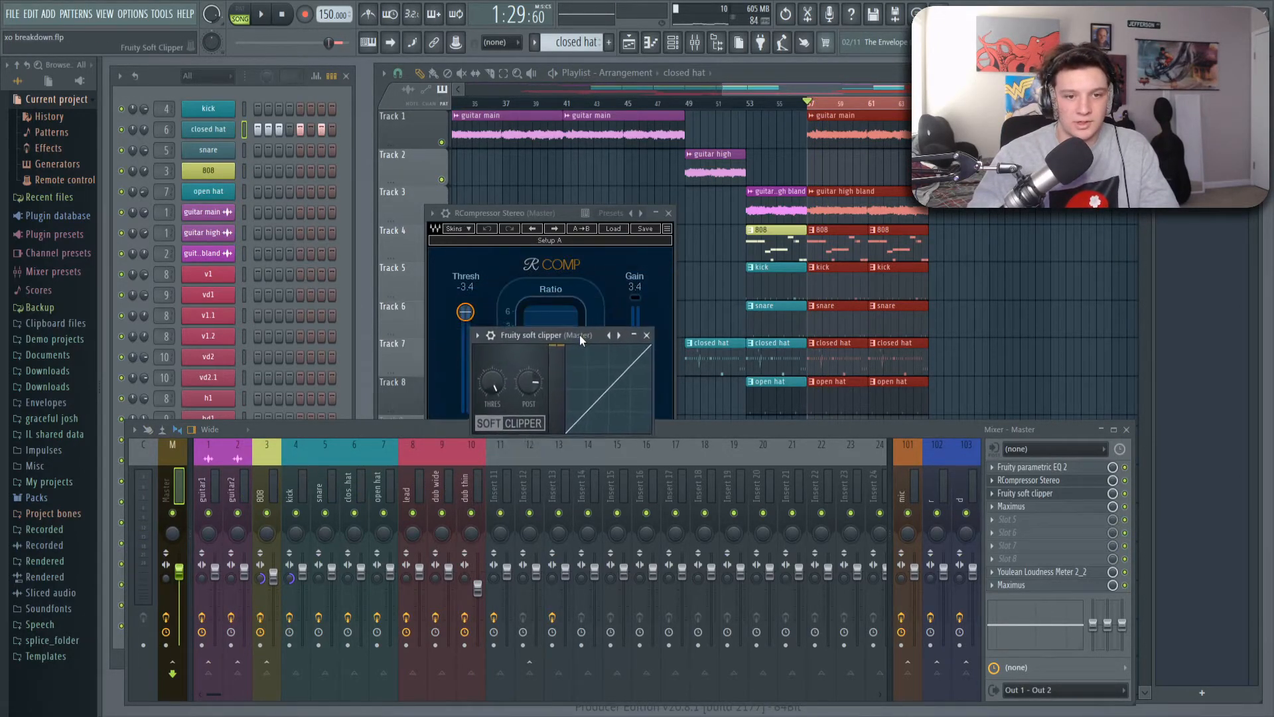
left_click(648, 335)
Open the first Maximus on the Master track and review the settings of its separate frequency bands
left_click(1035, 506)
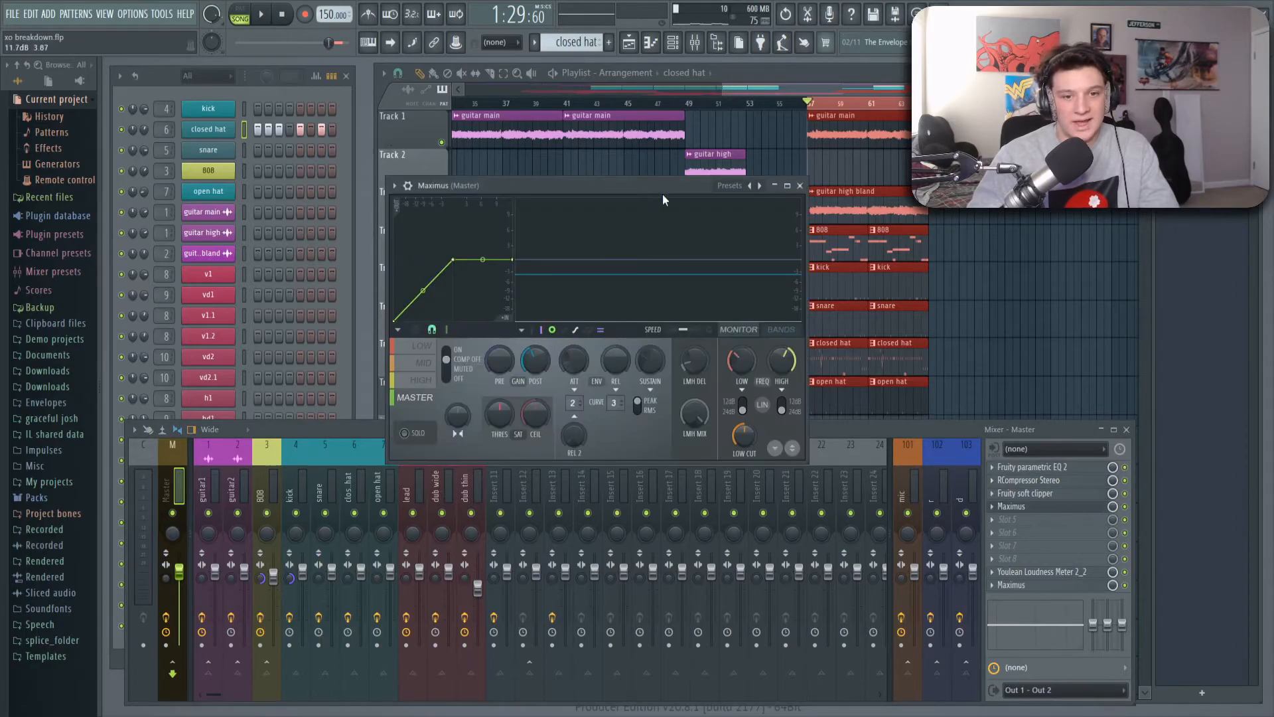
left_click_drag(615, 186, 692, 255)
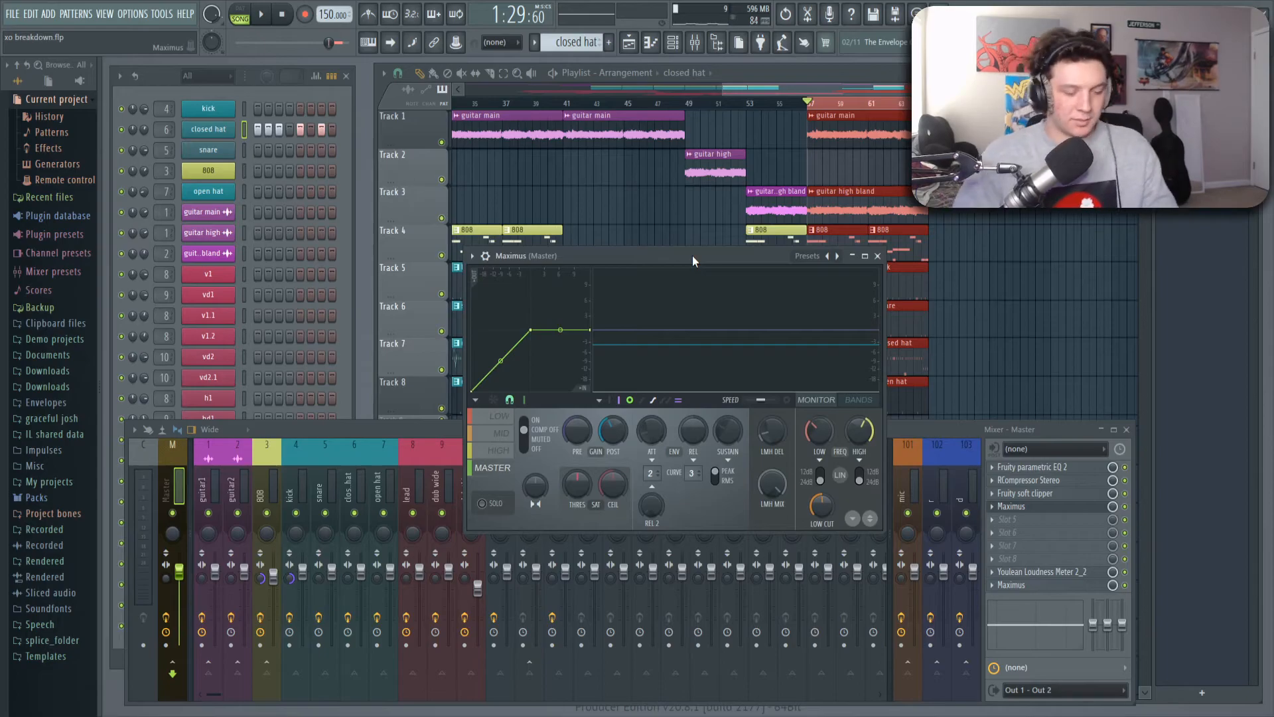
left_click_drag(696, 261, 650, 234)
left_click(444, 393)
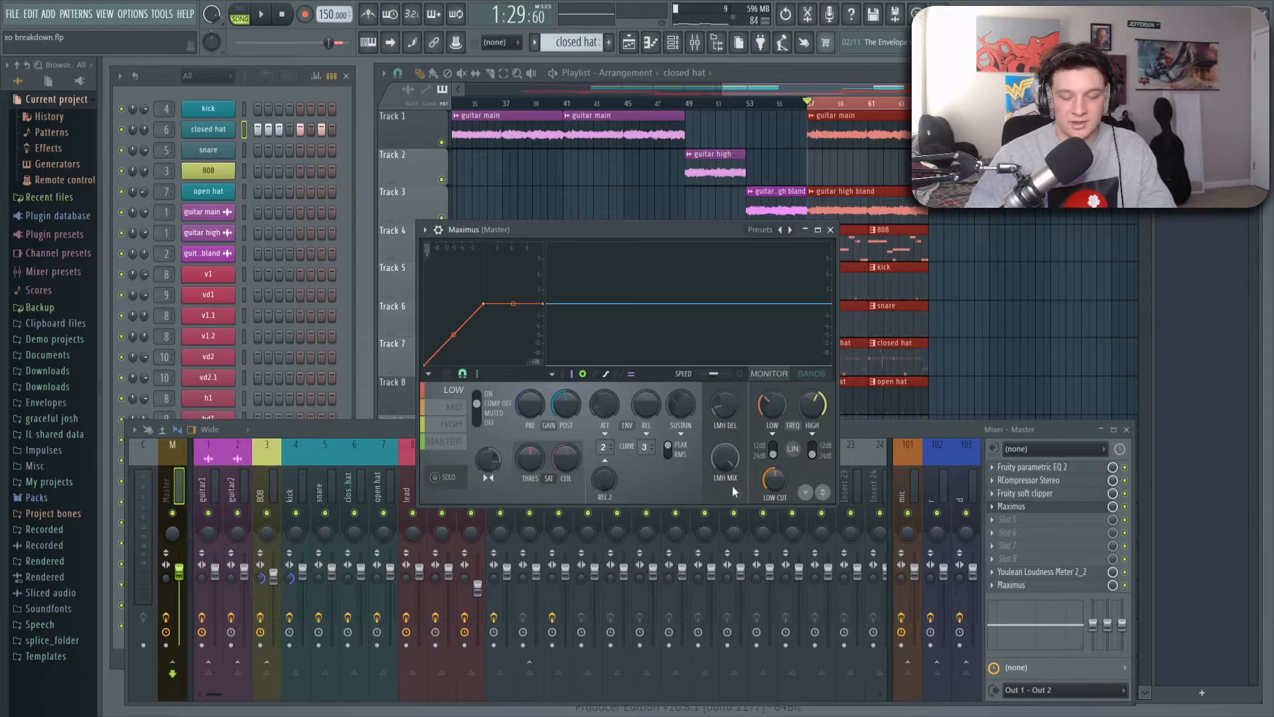
left_click(456, 422)
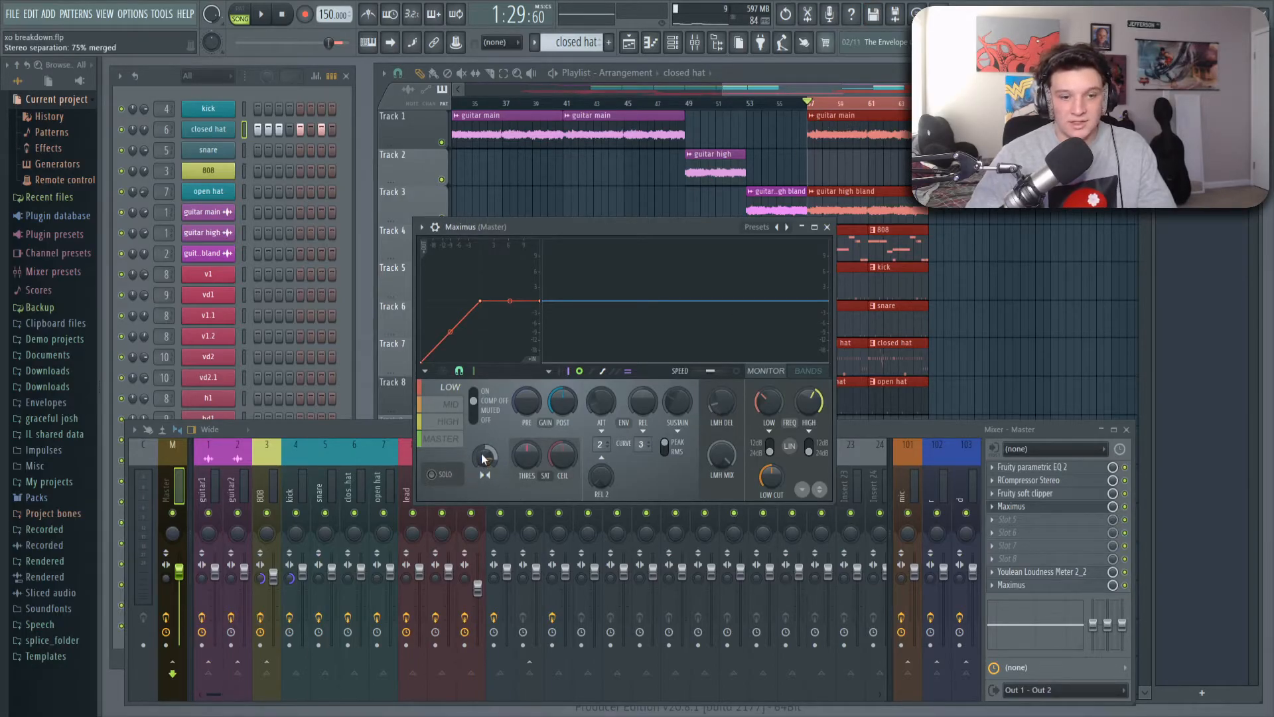
Play the soloed low band in Maximus, try a different low band frequency, and undo the change
key("space")
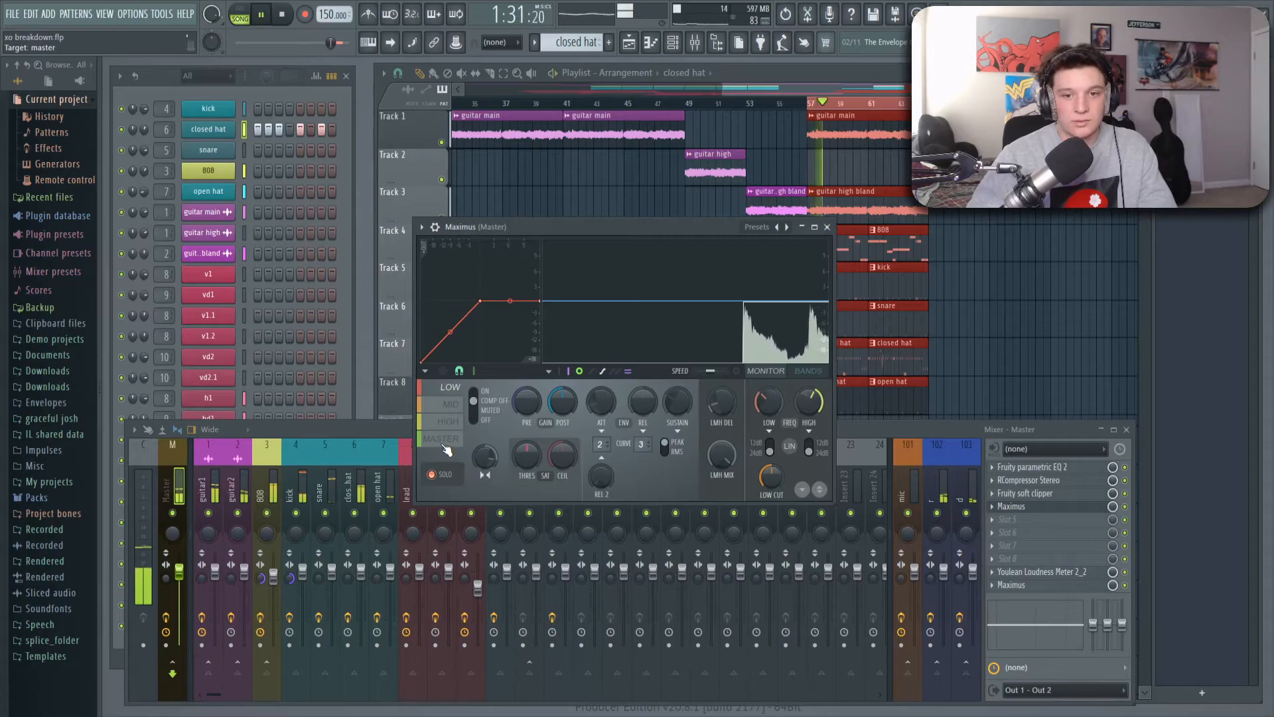
key("space")
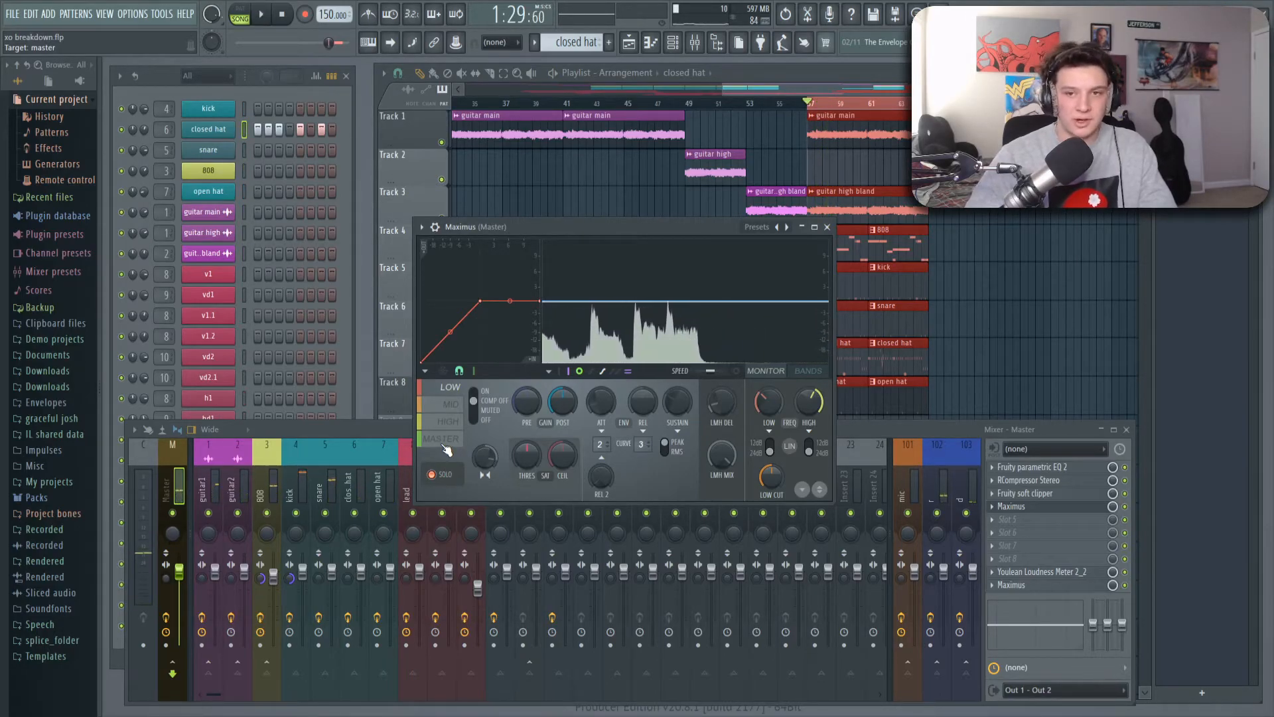
key("space")
mouse_move(768, 401)
left_mouse_down()
mouse_move(768, 377)
mouse_move(769, 404)
left_mouse_up()
key("ctrl+z")
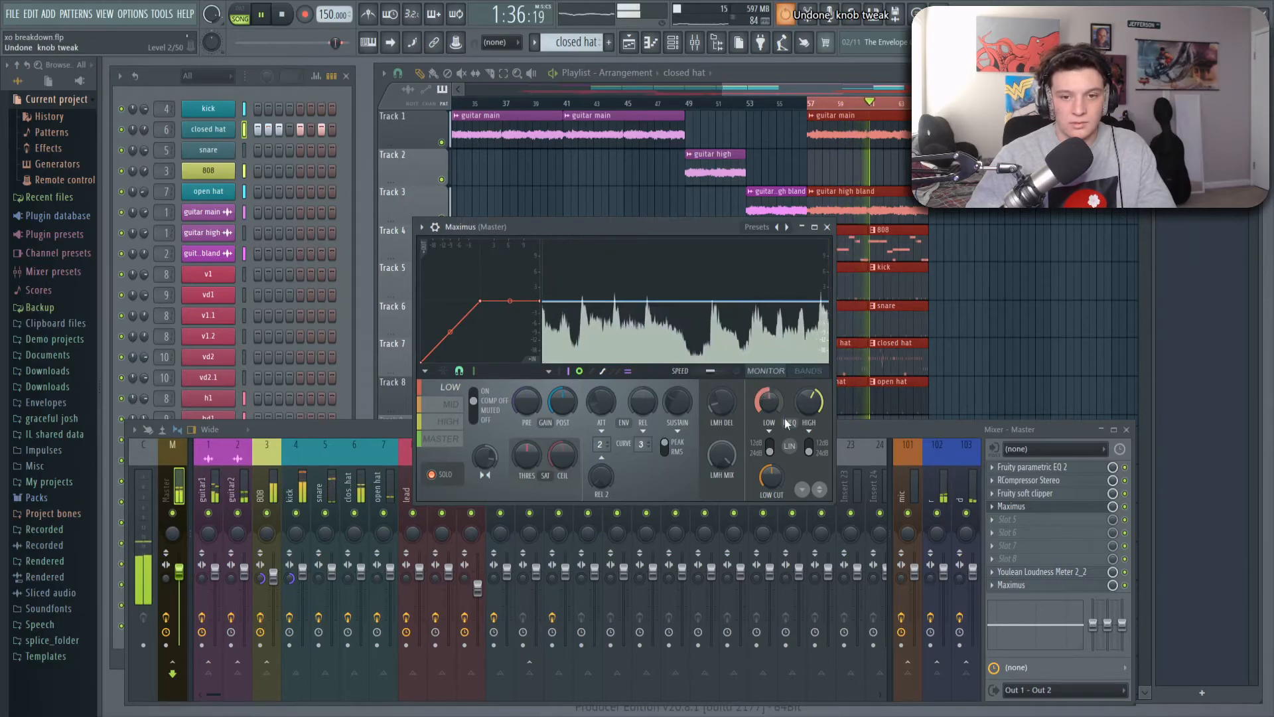
key("space")
Play the soloed high band in Maximus, try lowering the high band frequency to about 760 Hz, and undo the changes
left_click(449, 422)
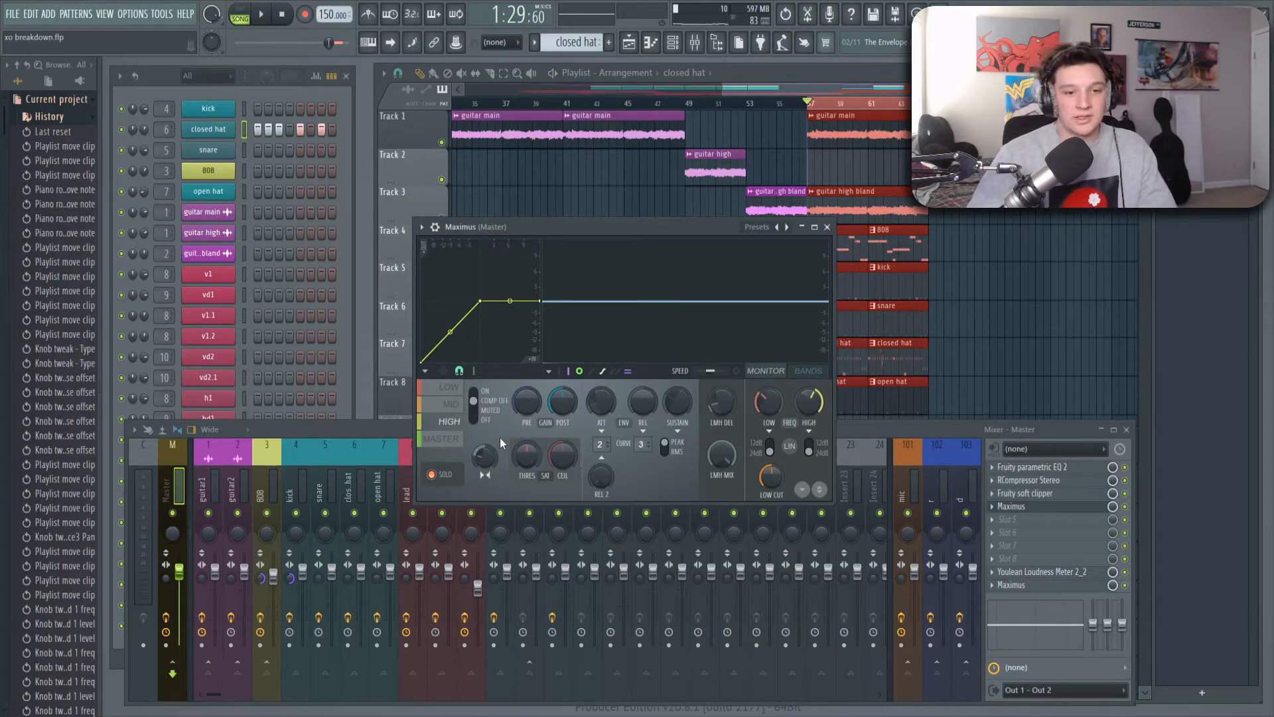
left_click(449, 421)
key("space")
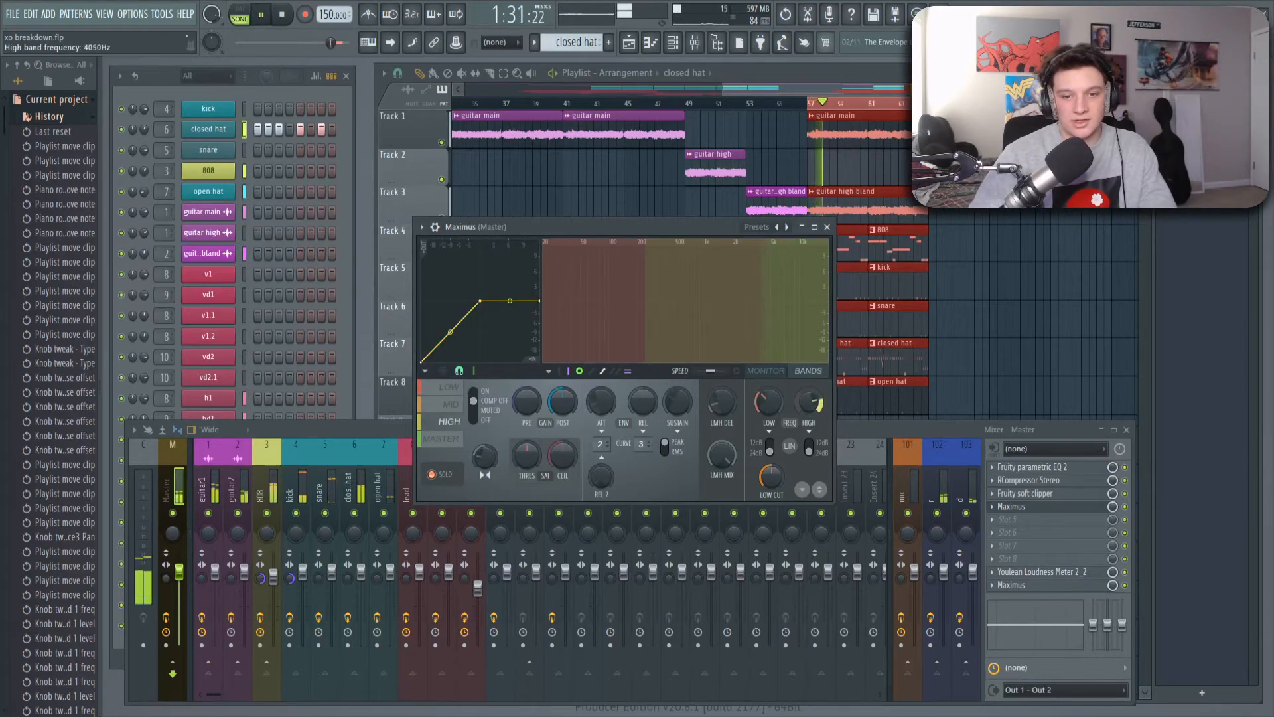
left_click_drag(809, 402, 809, 404)
key("space")
key("space")
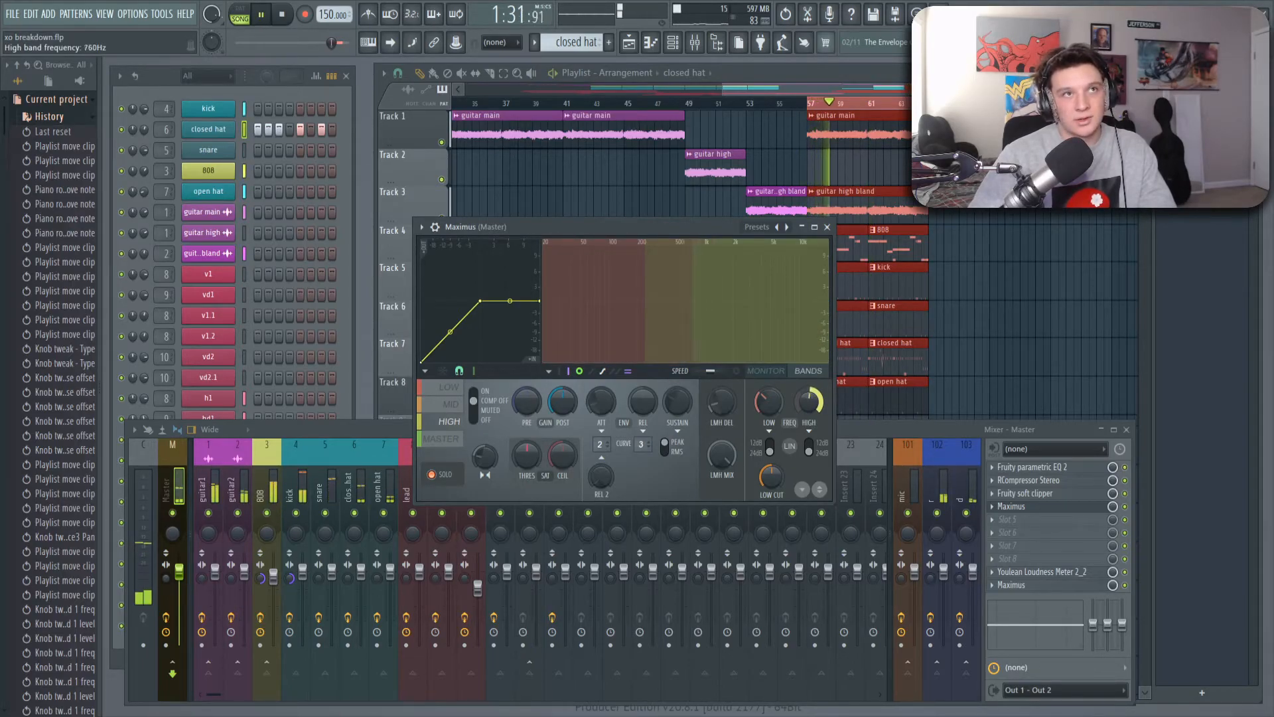
key("space")
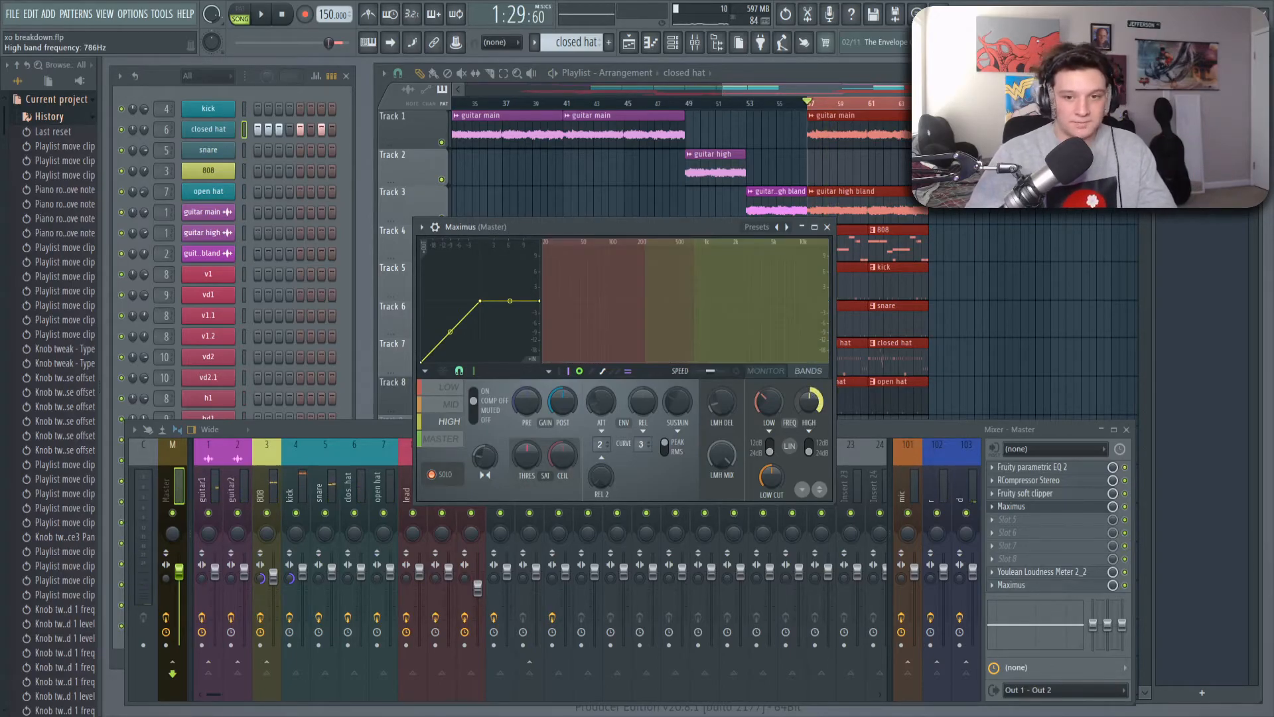
key("space")
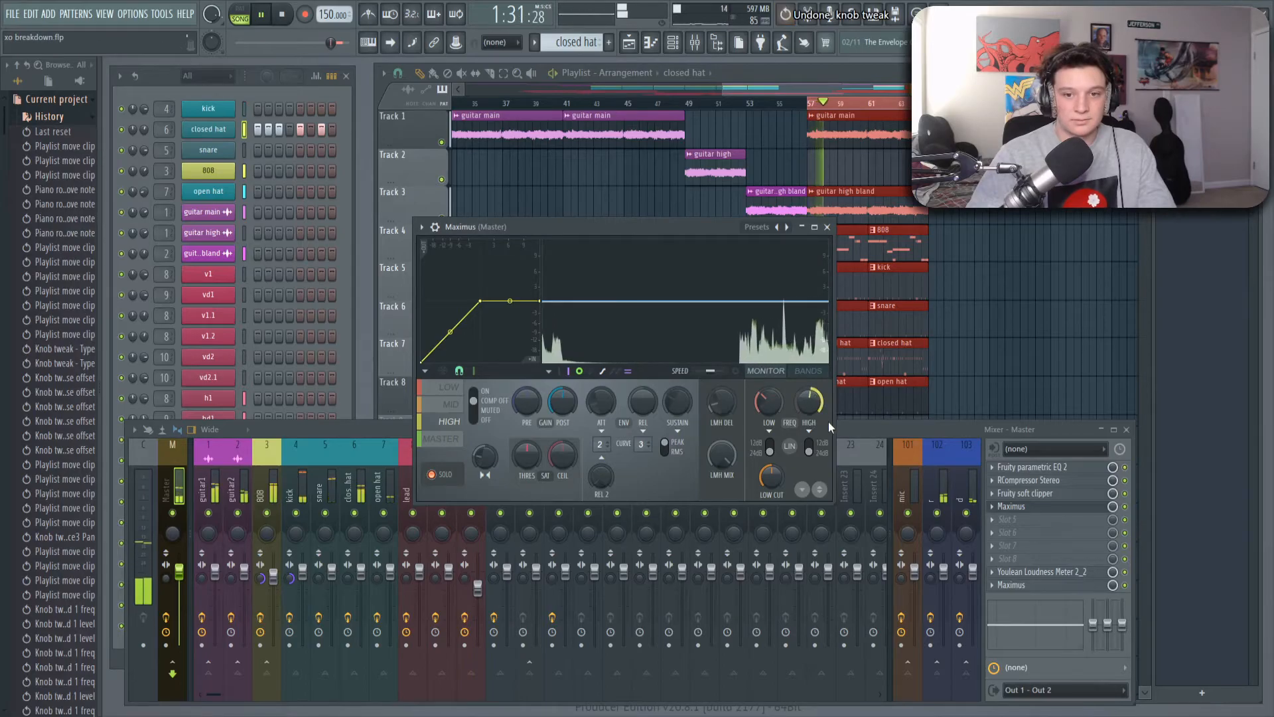
key("ctrl+z")
key("ctrl+z")
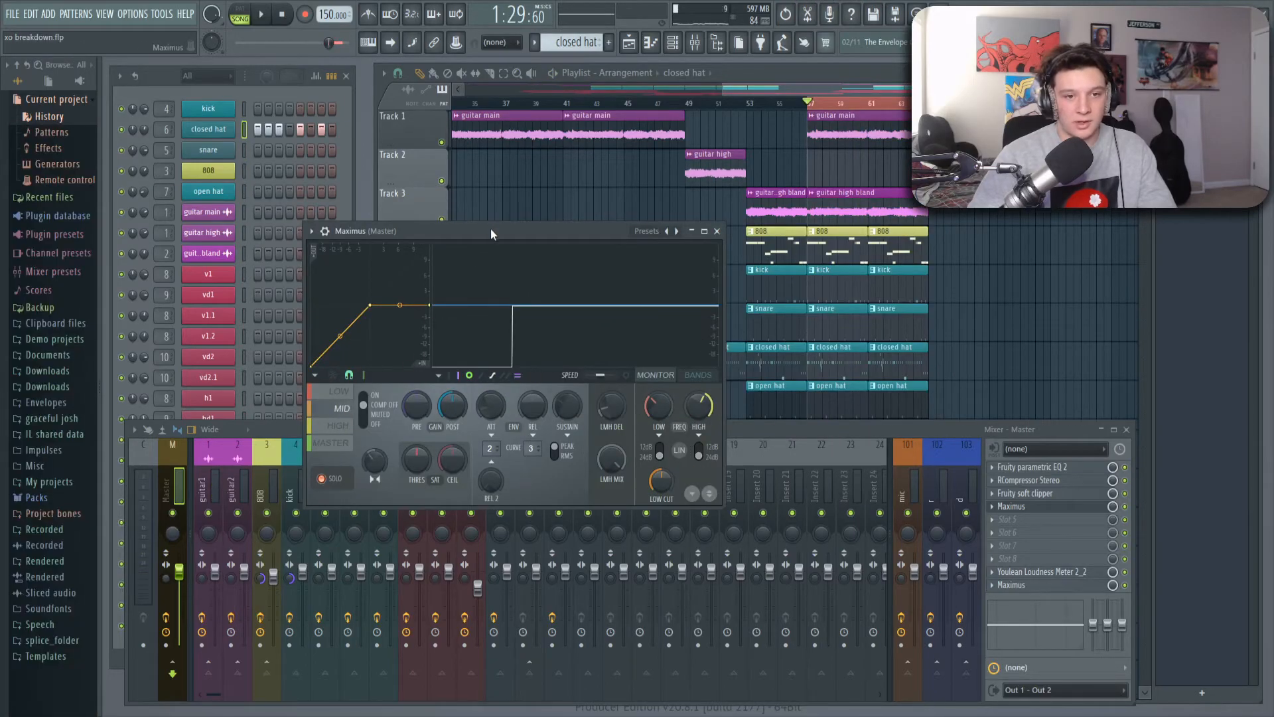
Compare the stereo separation and compression mode of the mid, high, low and master bands in Maximus
left_click_drag(491, 232, 574, 227)
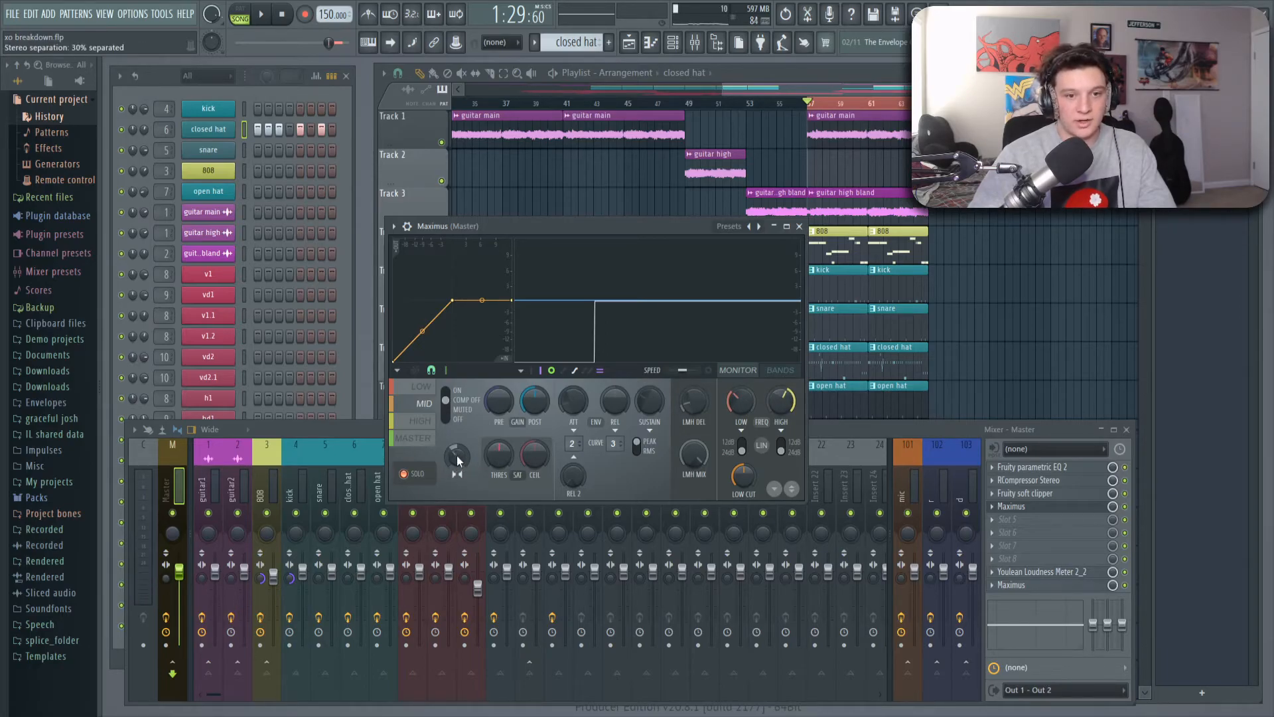
left_click(426, 424)
left_click(425, 387)
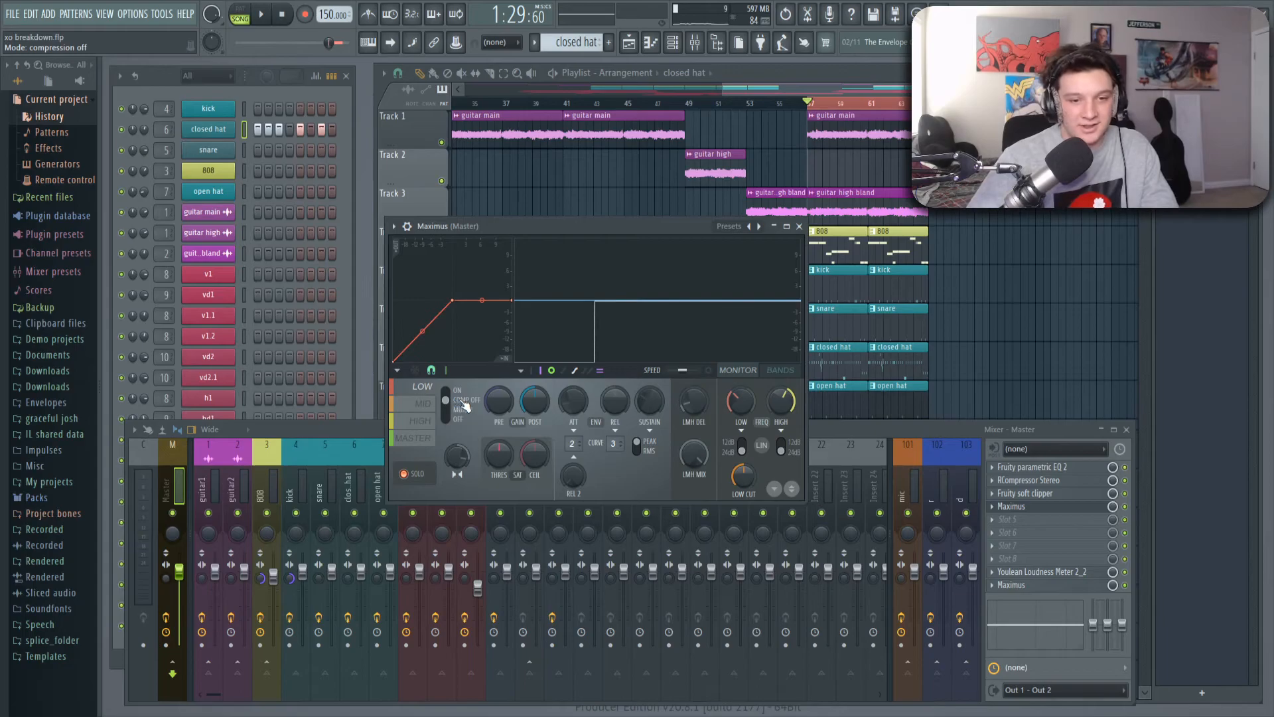
left_click(423, 404)
left_click(425, 411)
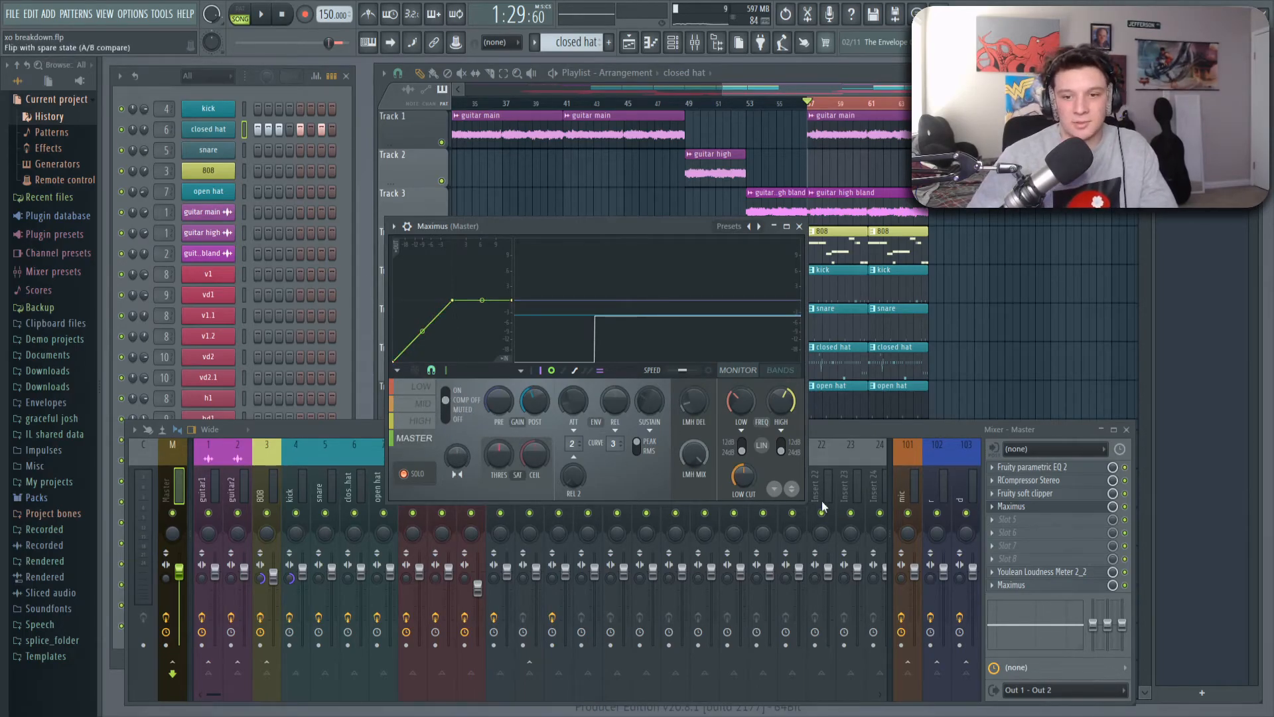
Recheck the master's RCompressor Stereo, view the Youlean Loudness Meter 2 readings, and close both plugins
left_click(1035, 480)
left_click(668, 213)
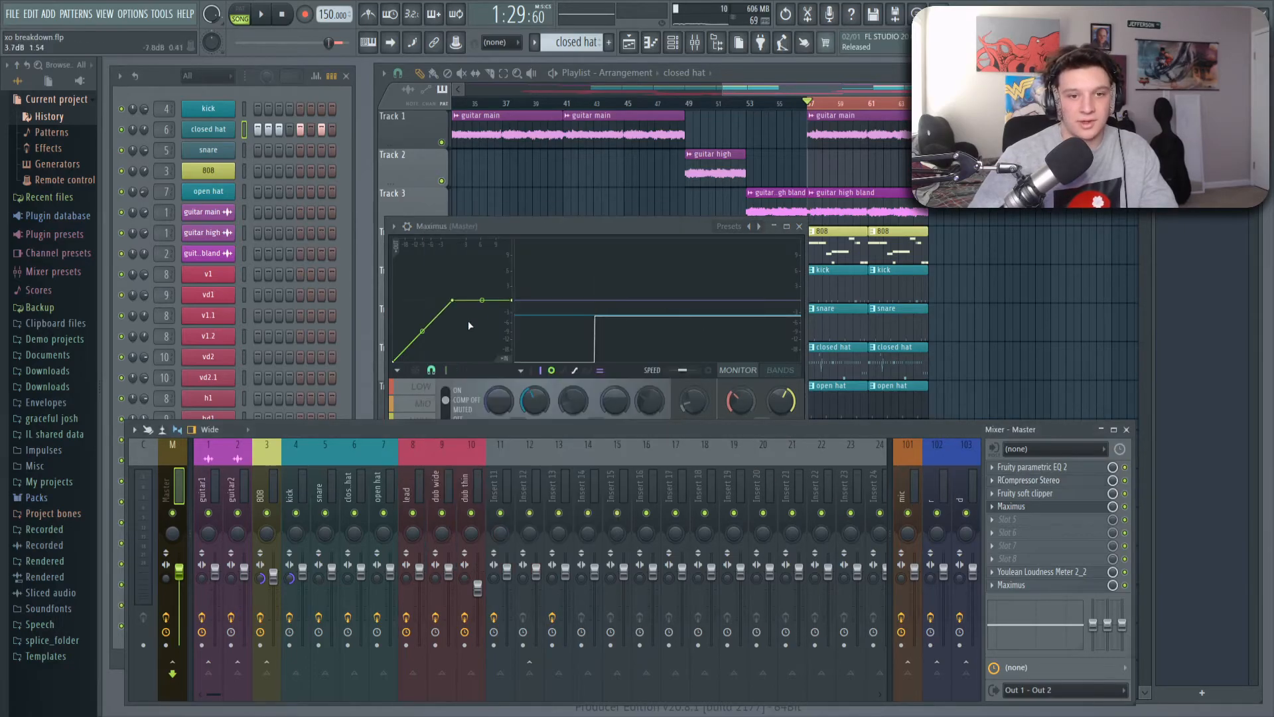
left_click(1042, 571)
left_click_drag(735, 143, 596, 184)
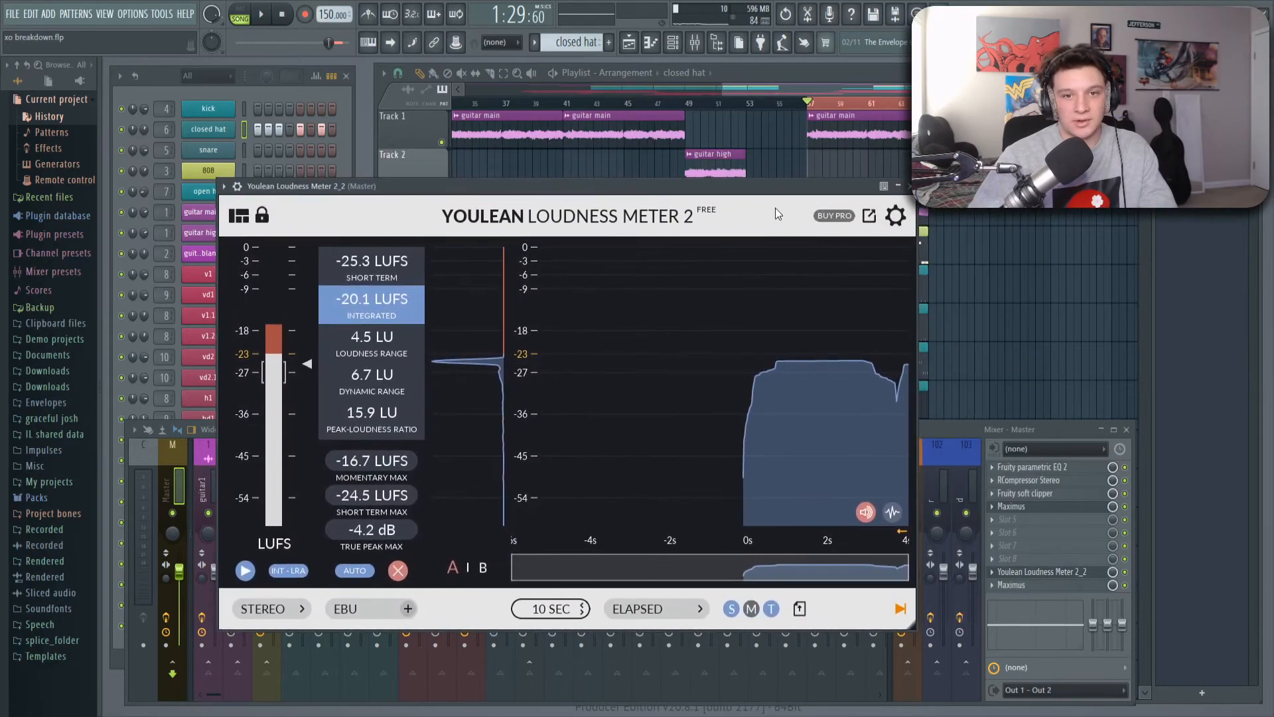
left_click(909, 186)
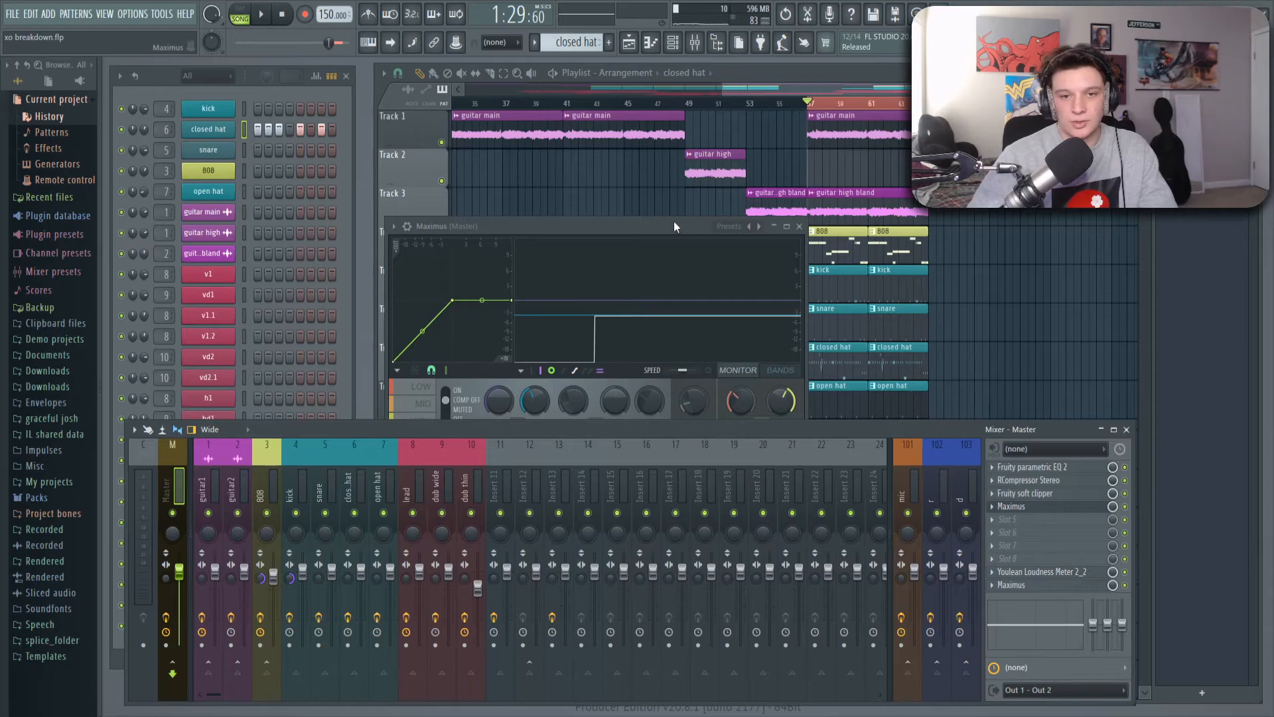
left_click_drag(678, 226, 625, 288)
scroll(816, 144, "down", 3)
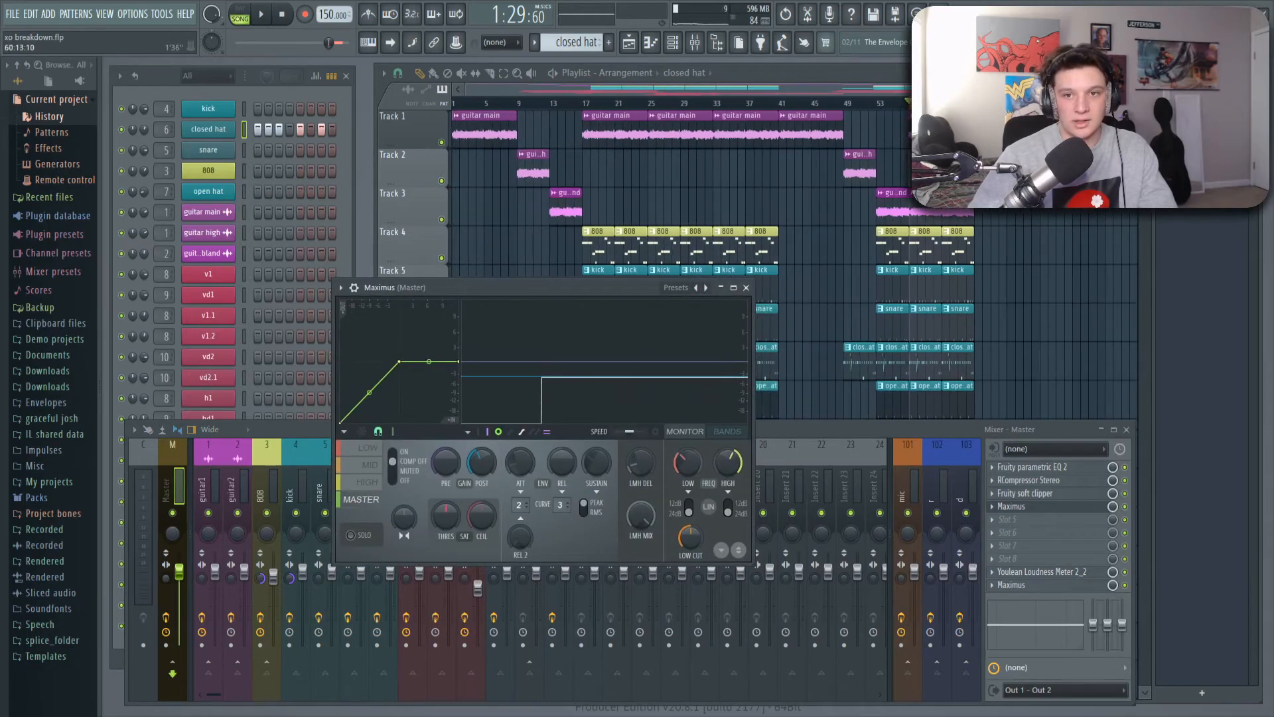
scroll(957, 126, "up", 4)
left_click_drag(834, 85, 848, 90)
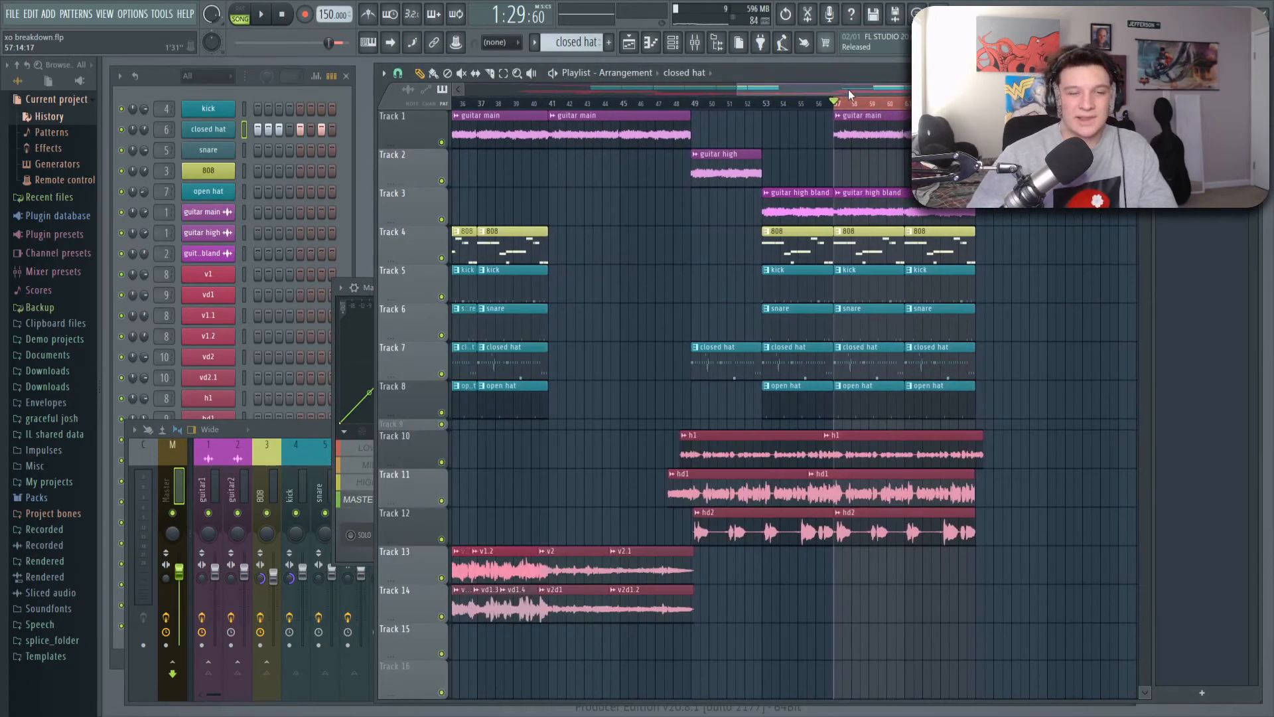
Bring the Maximus window back up, examine the post gain of its master band, and close the plugin
left_click(368, 297)
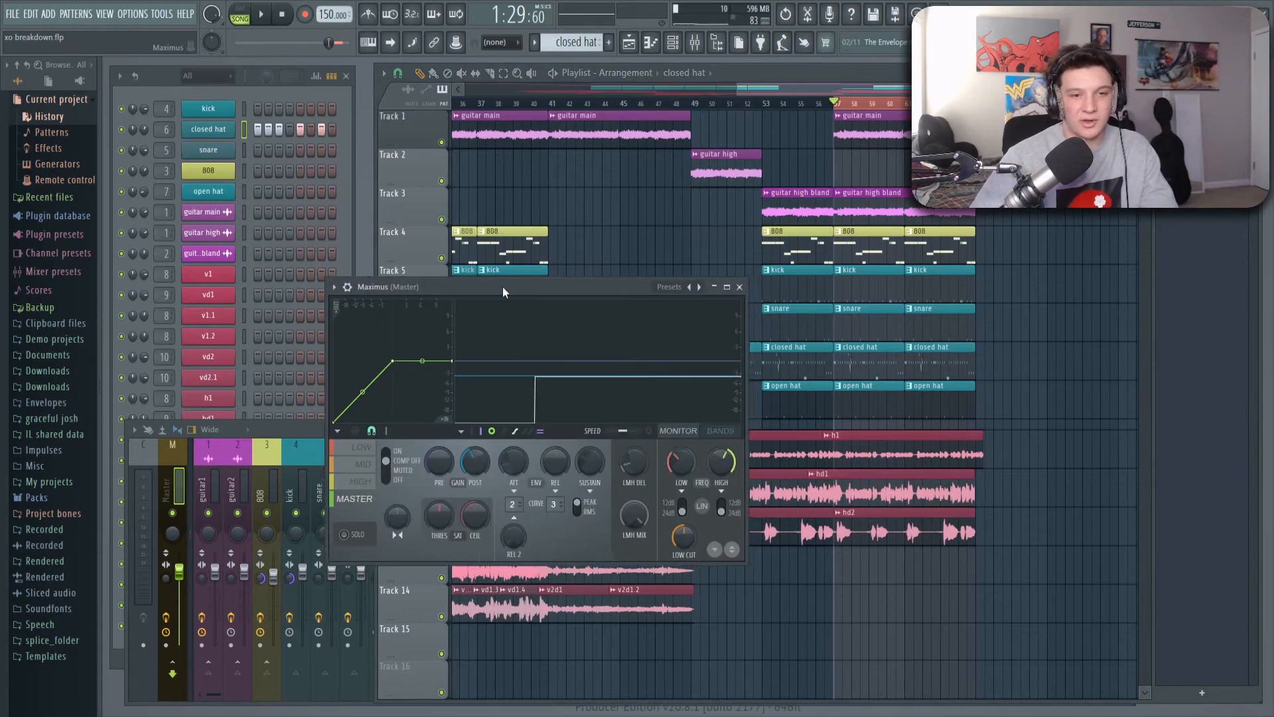
left_click_drag(509, 287, 478, 286)
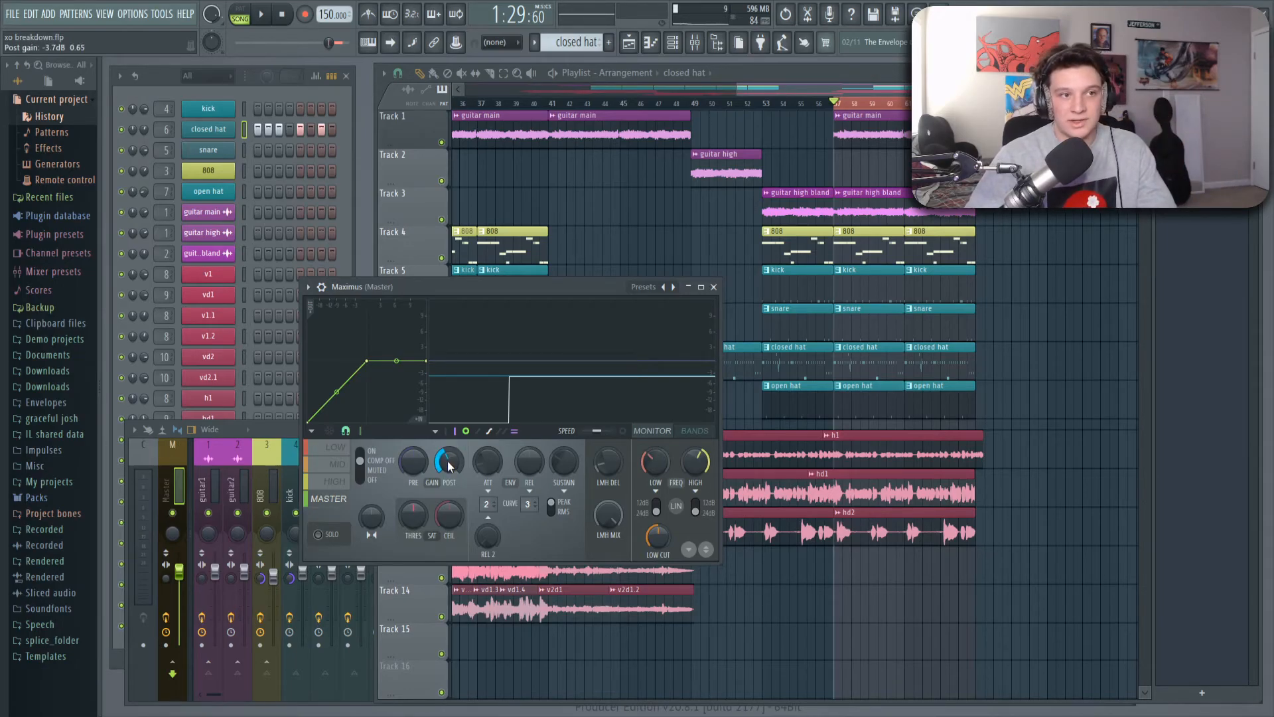
left_click_drag(447, 461, 675, 341)
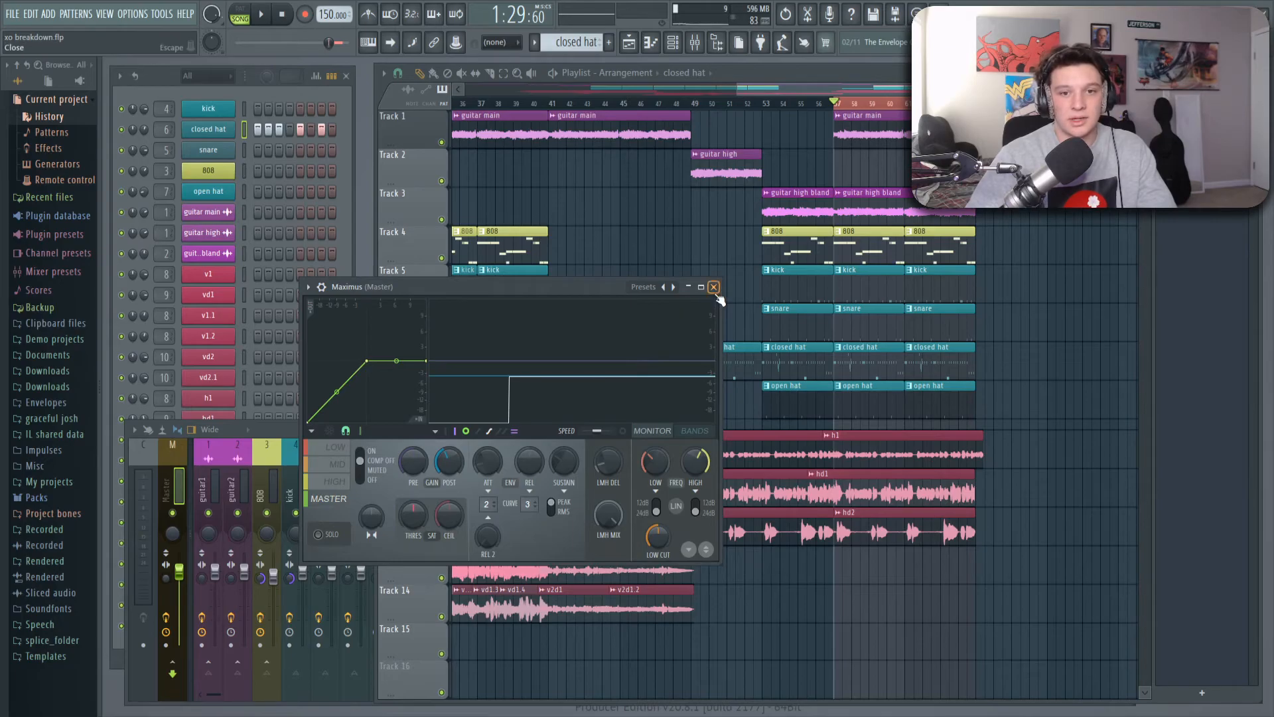
left_click_drag(495, 283, 526, 291)
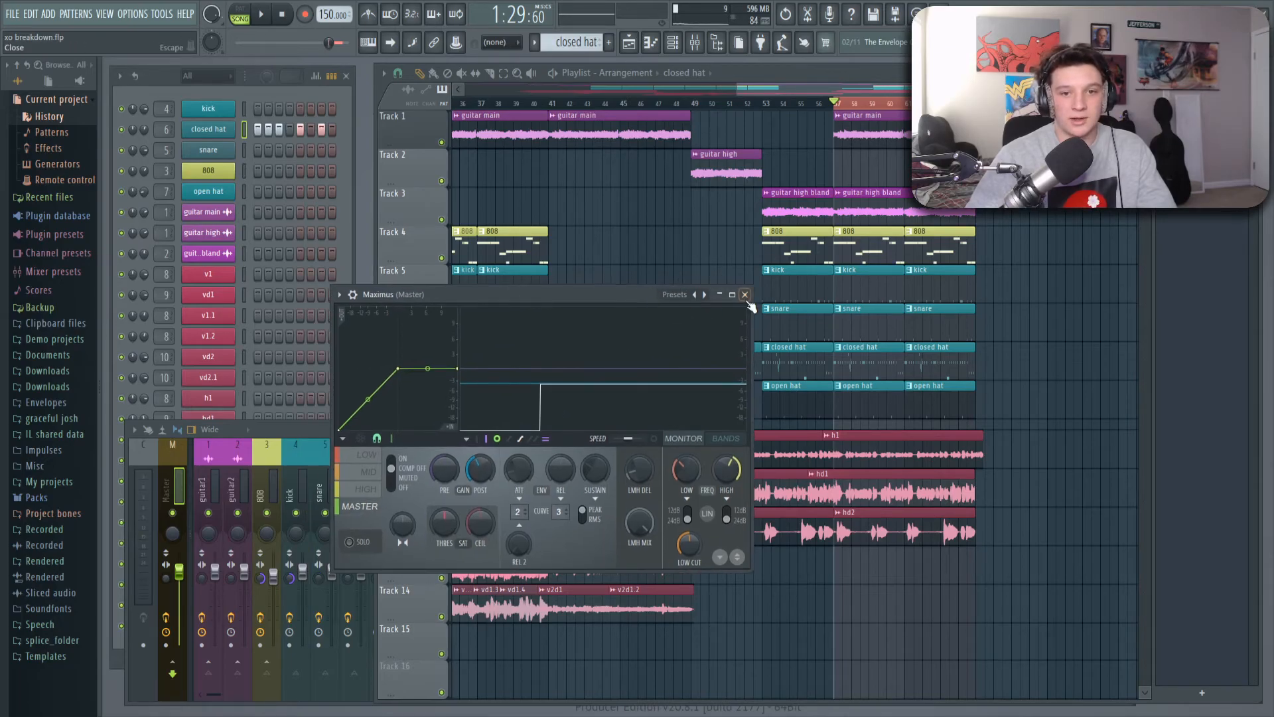
left_click(745, 295)
scroll(748, 298, "up", 5)
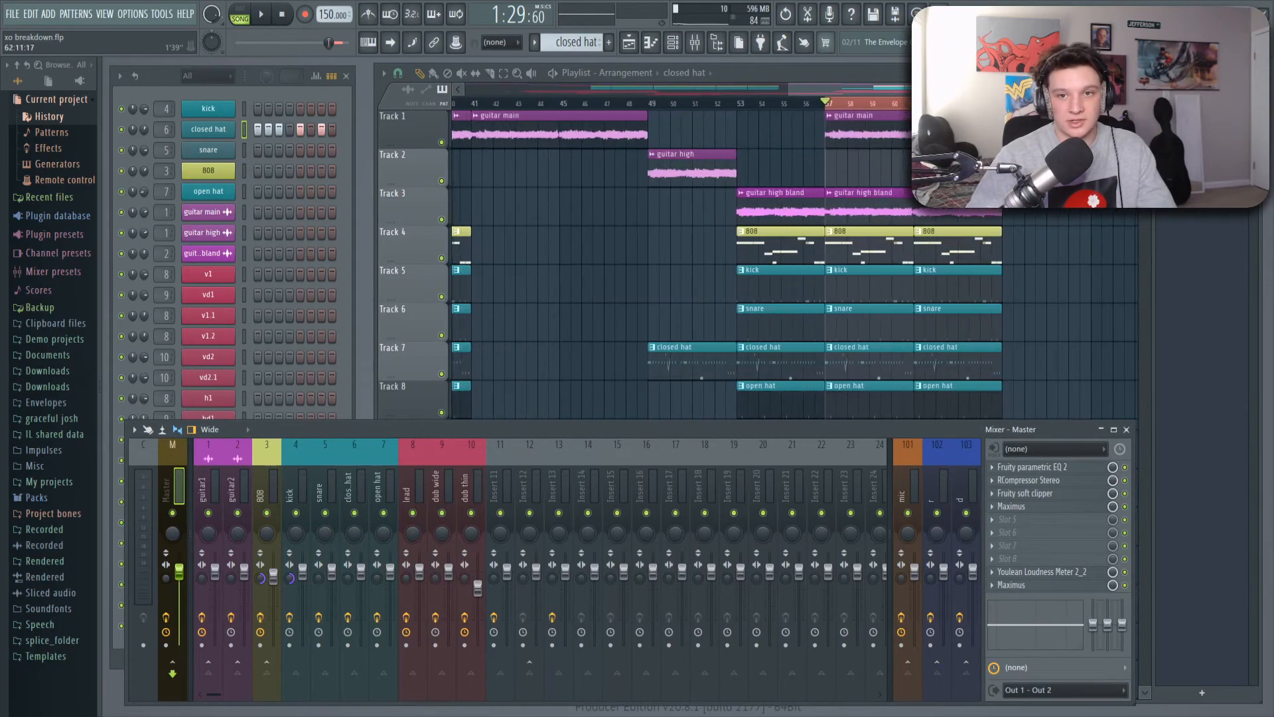
Review the closing section of the playlist arrangement, clear the time selection and place the playhead at bar 53
scroll(748, 298, "down", 8)
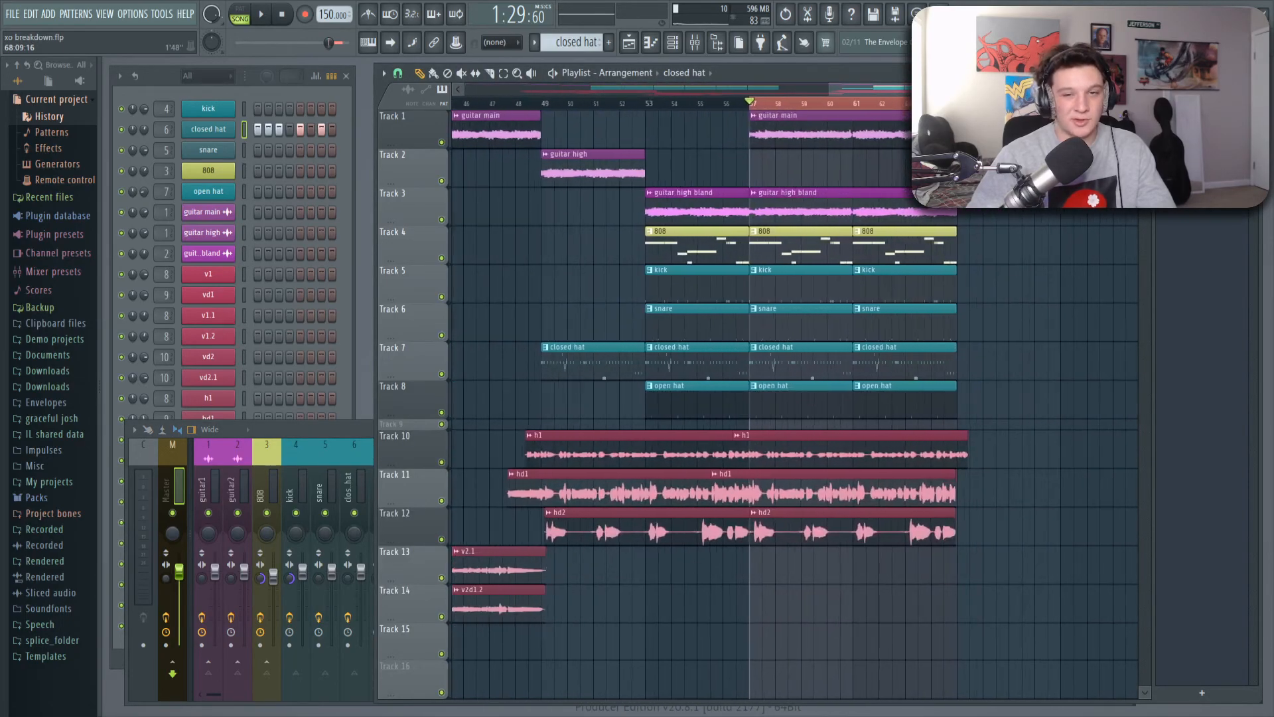
scroll(789, 391, "up", 5)
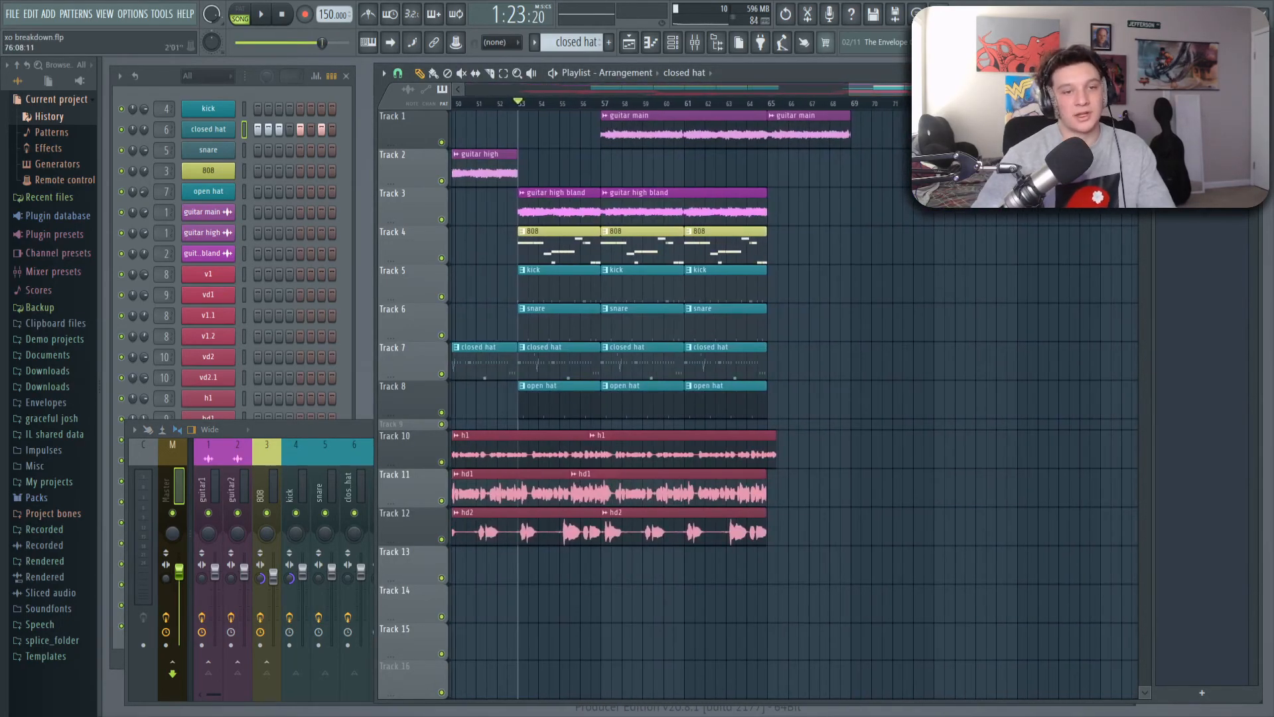
mouse_move(929, 89)
left_mouse_down()
mouse_move(940, 89)
mouse_move(922, 88)
left_mouse_up()
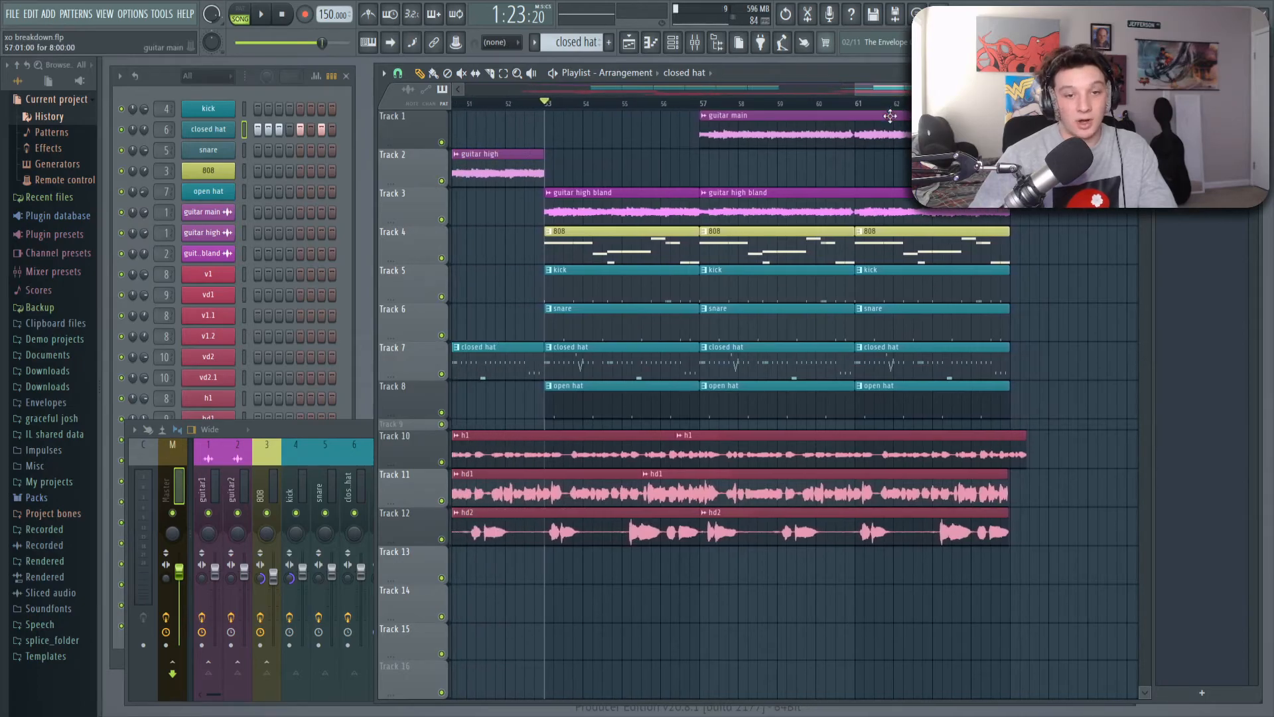
scroll(880, 106, "down", 3)
scroll(880, 106, "down", 2)
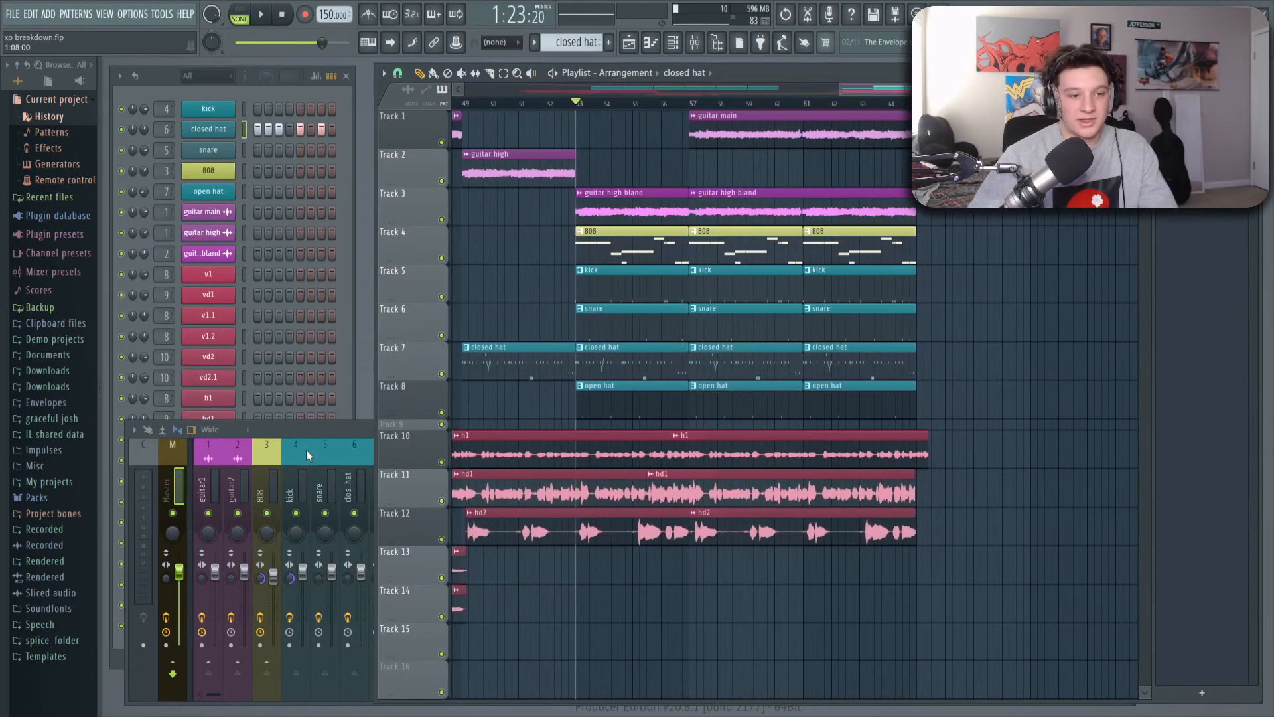
Inspect the master's two Maximus instances, check the bands and post gain of the one in the last slot, and close them
left_click(1043, 508)
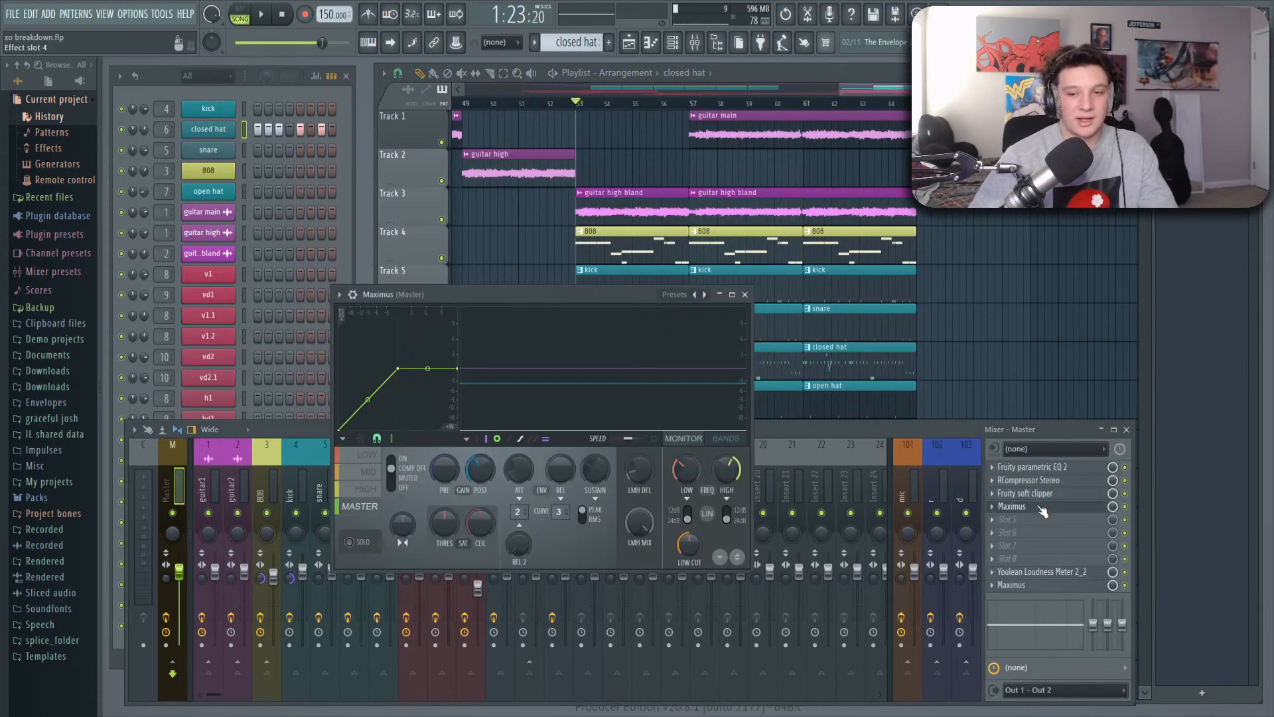
left_click_drag(594, 309, 536, 268)
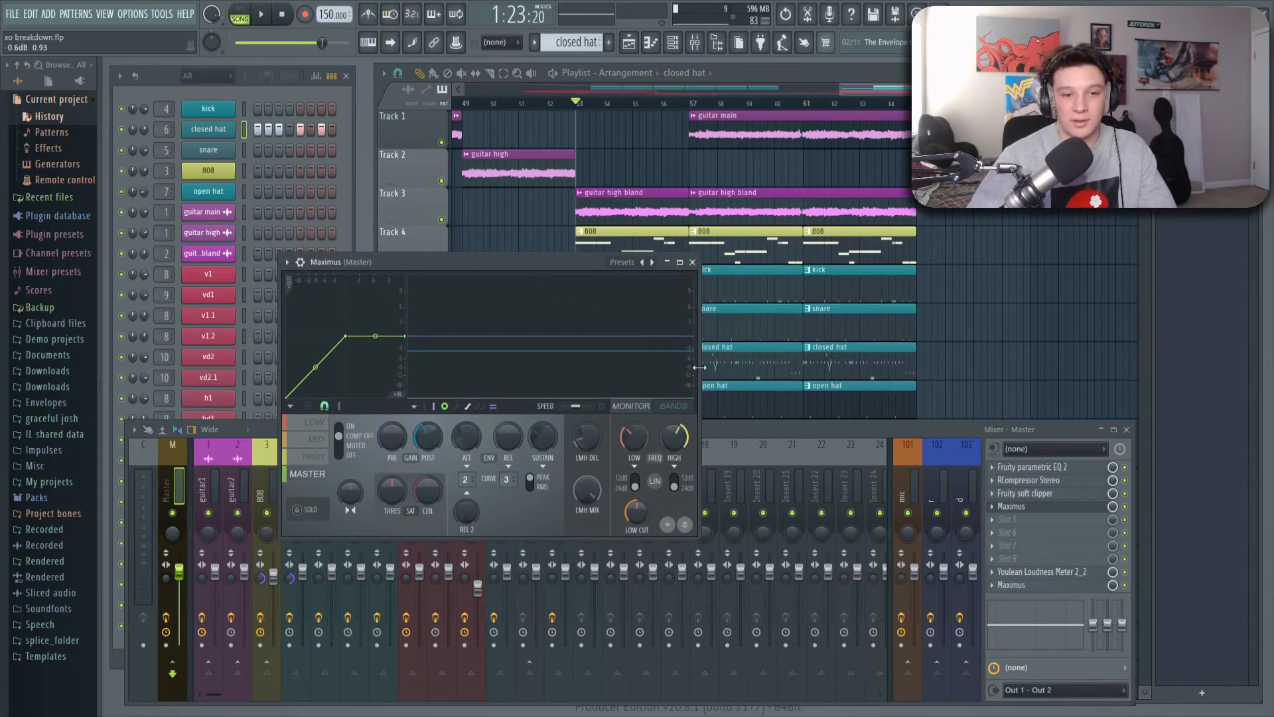
left_click(1047, 508)
left_click(1067, 586)
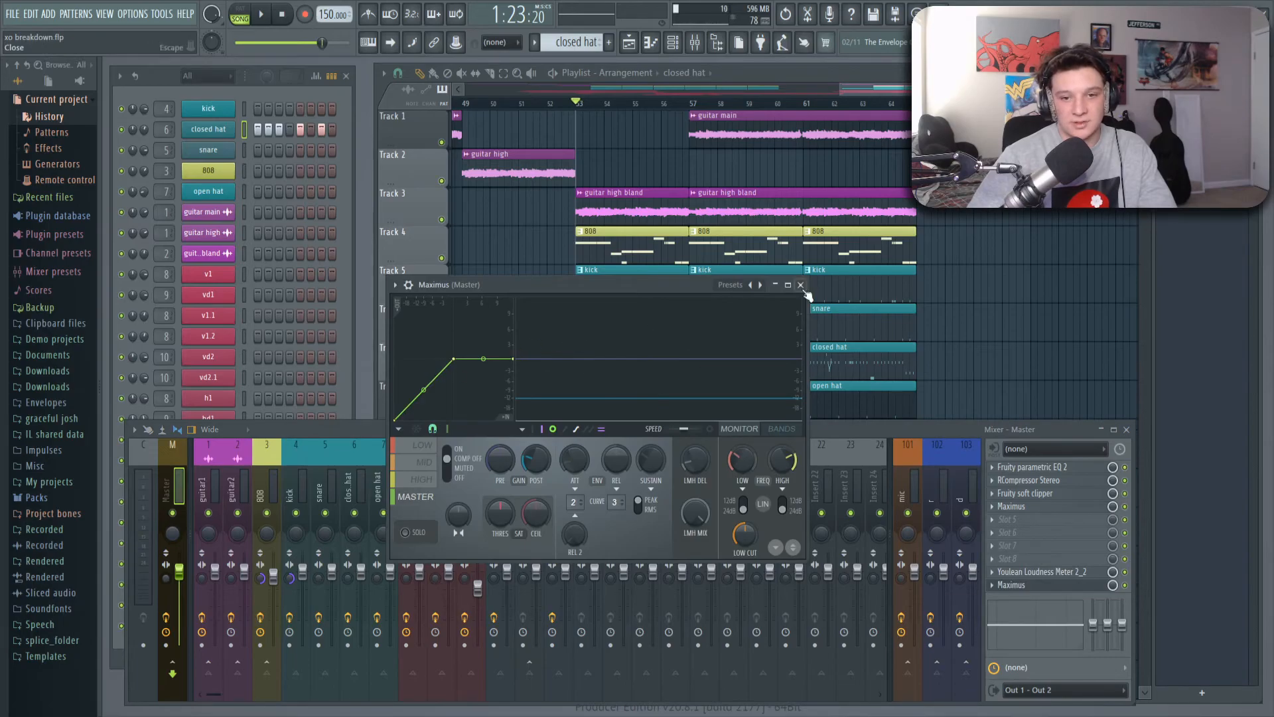
left_click(422, 479)
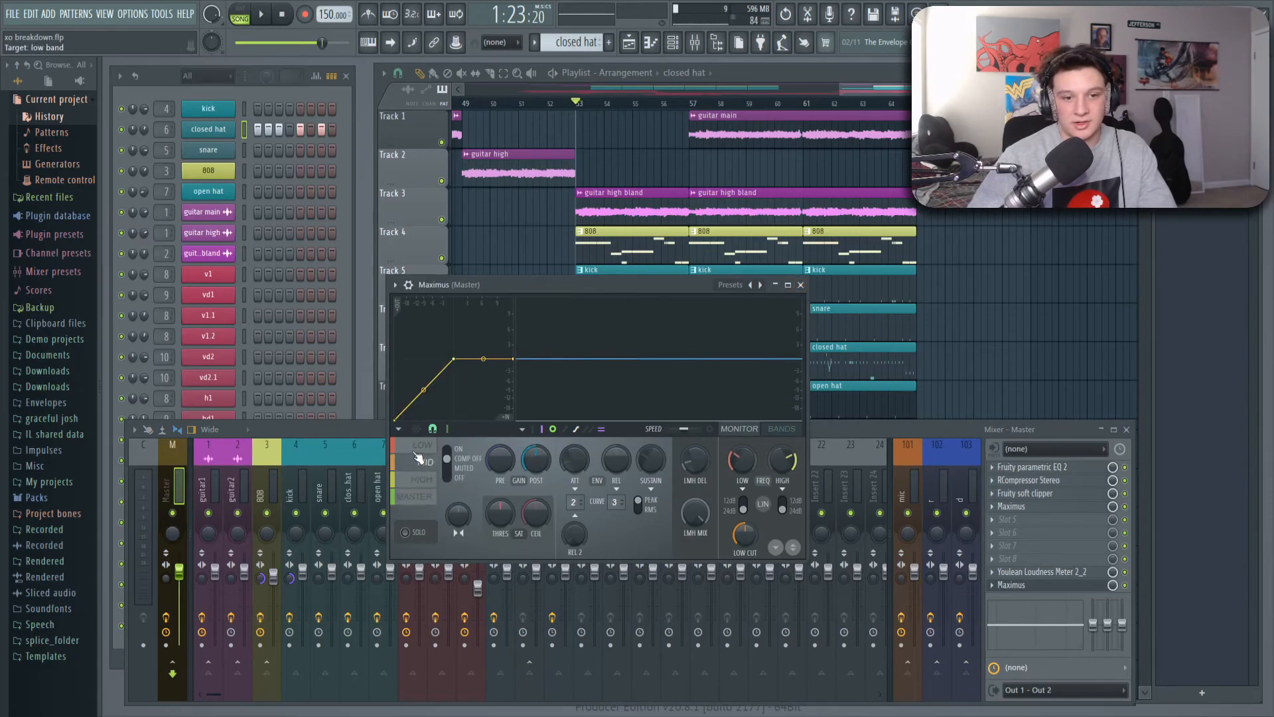
left_click(425, 501)
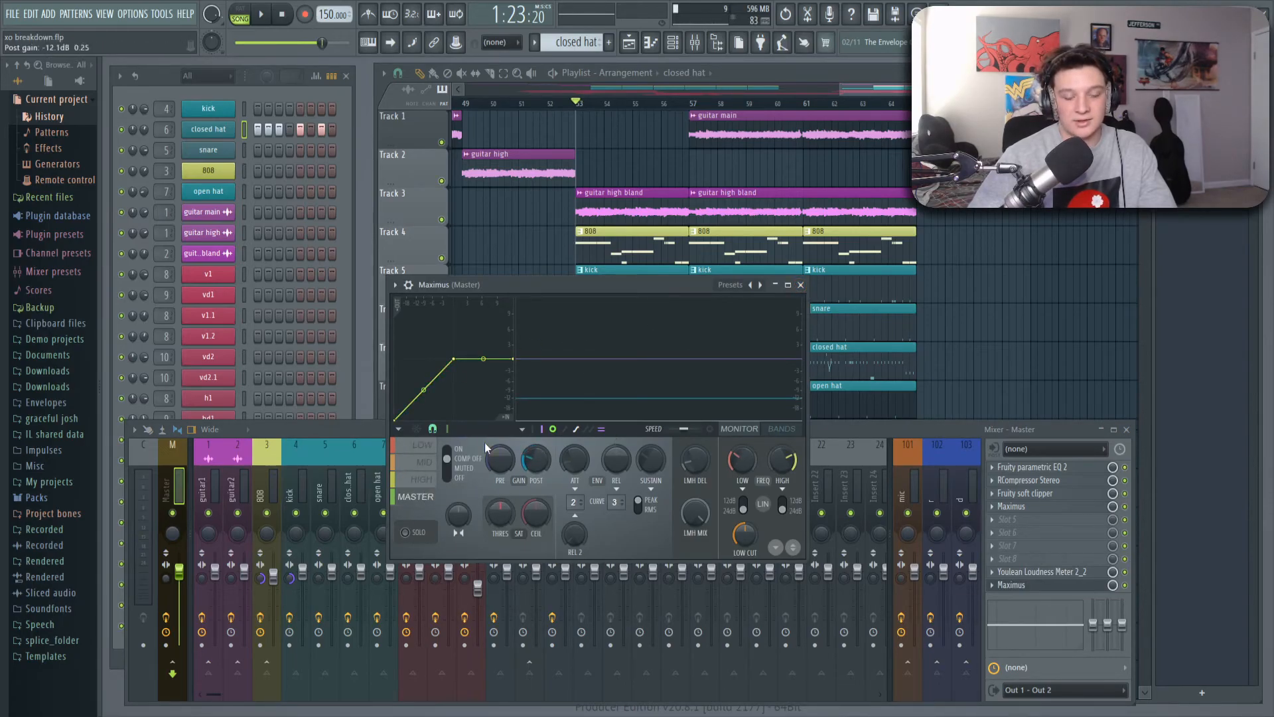
left_click(800, 285)
Play the song from bar 15, through the reverse reverb sweep leading into the drum entry at bar 17
scroll(779, 114, "down", 5)
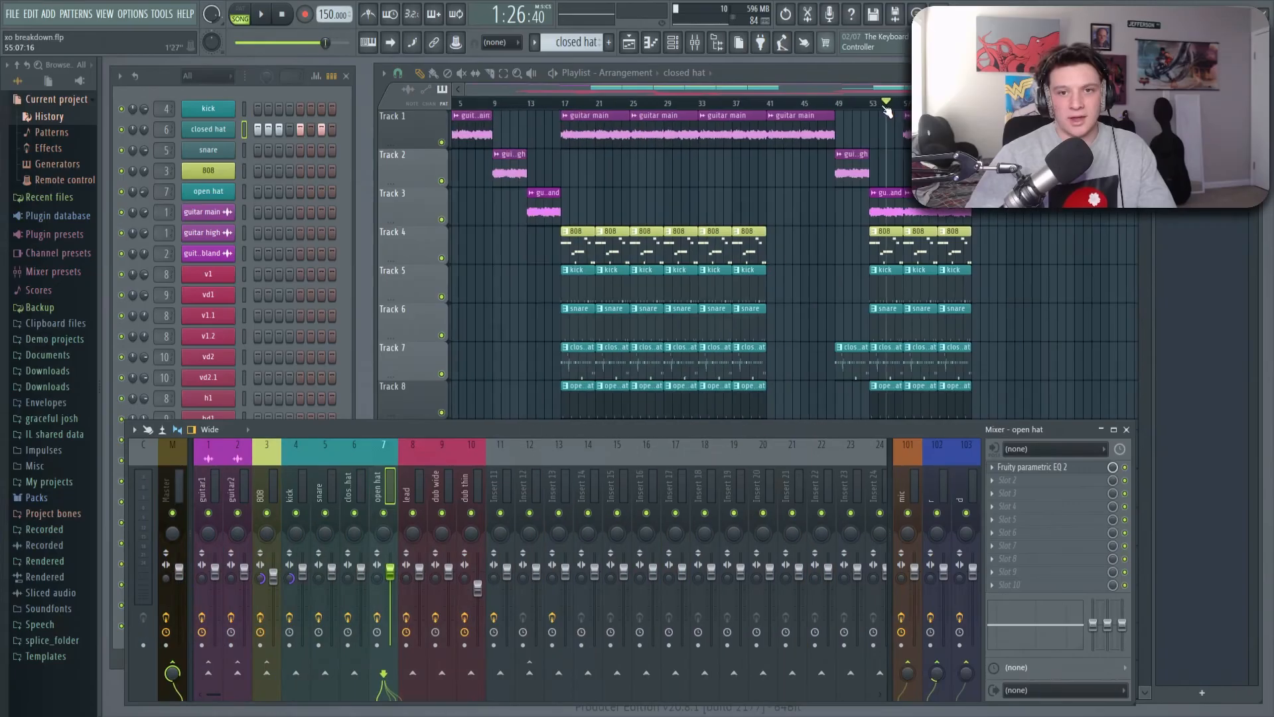
left_click(574, 102)
mouse_move(542, 129)
left_mouse_down()
mouse_move(583, 134)
mouse_move(564, 132)
left_mouse_up()
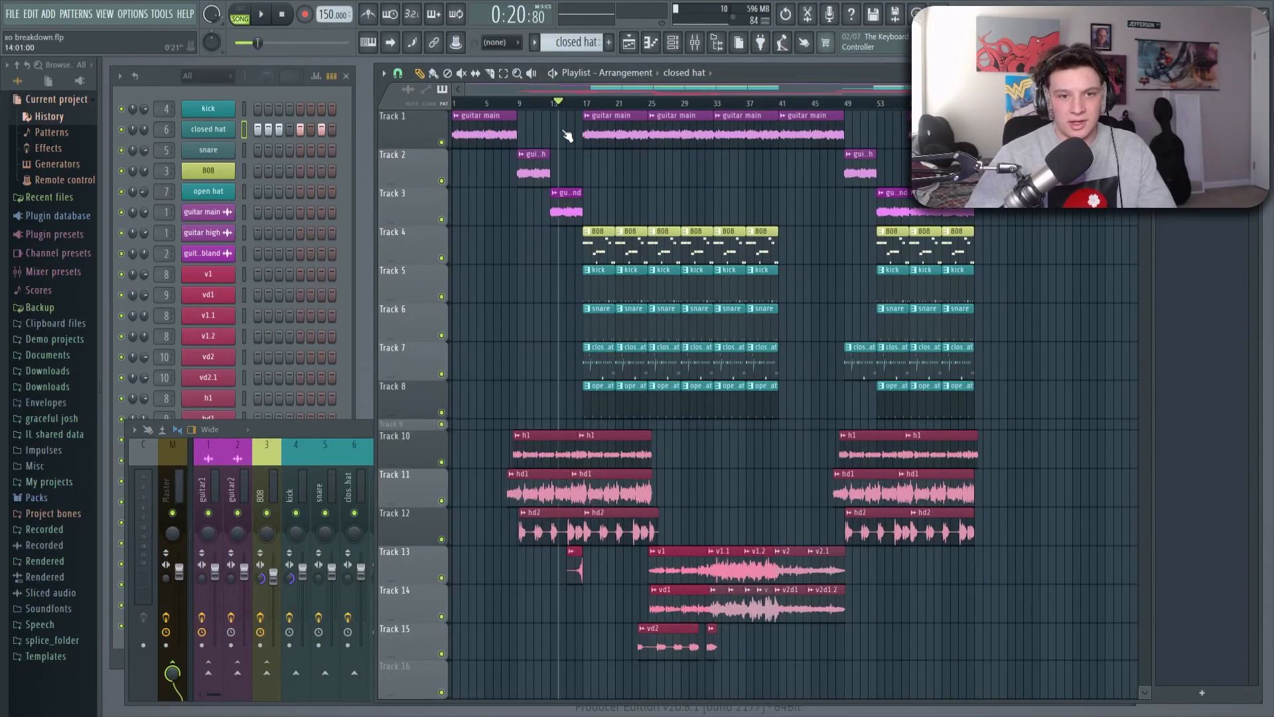
scroll(585, 106, "up", 5)
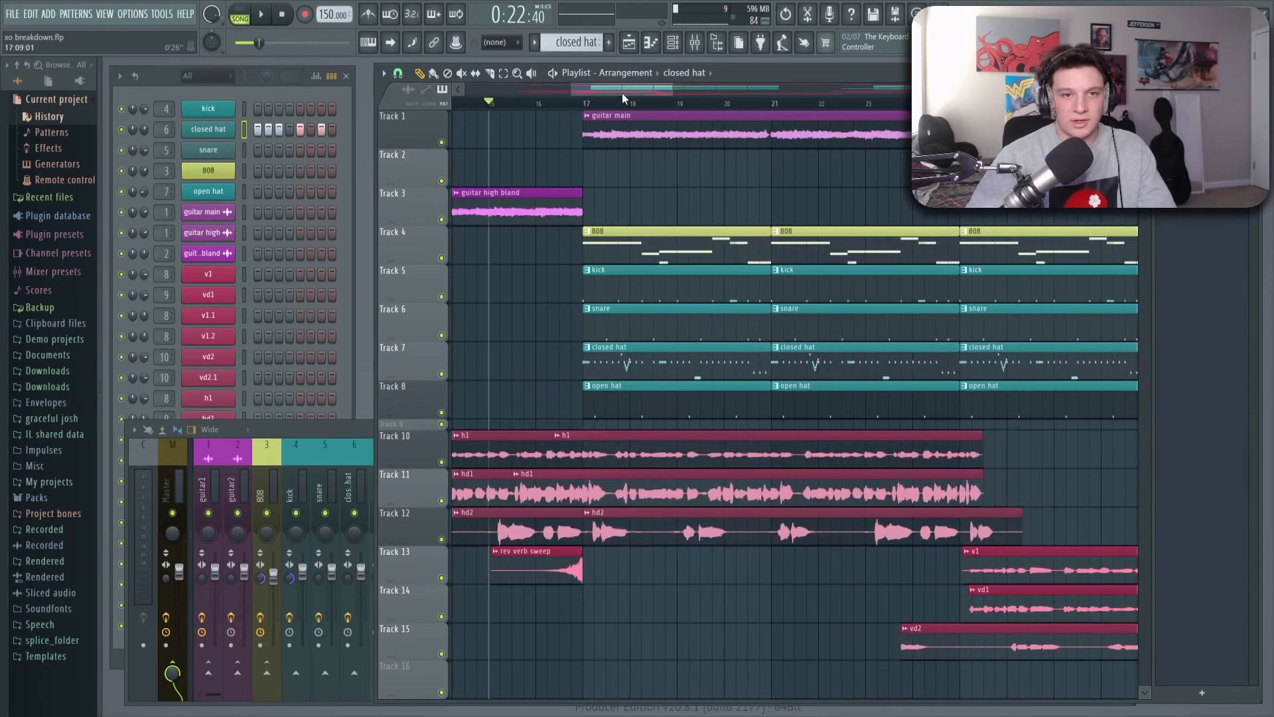
left_click_drag(631, 93, 611, 94)
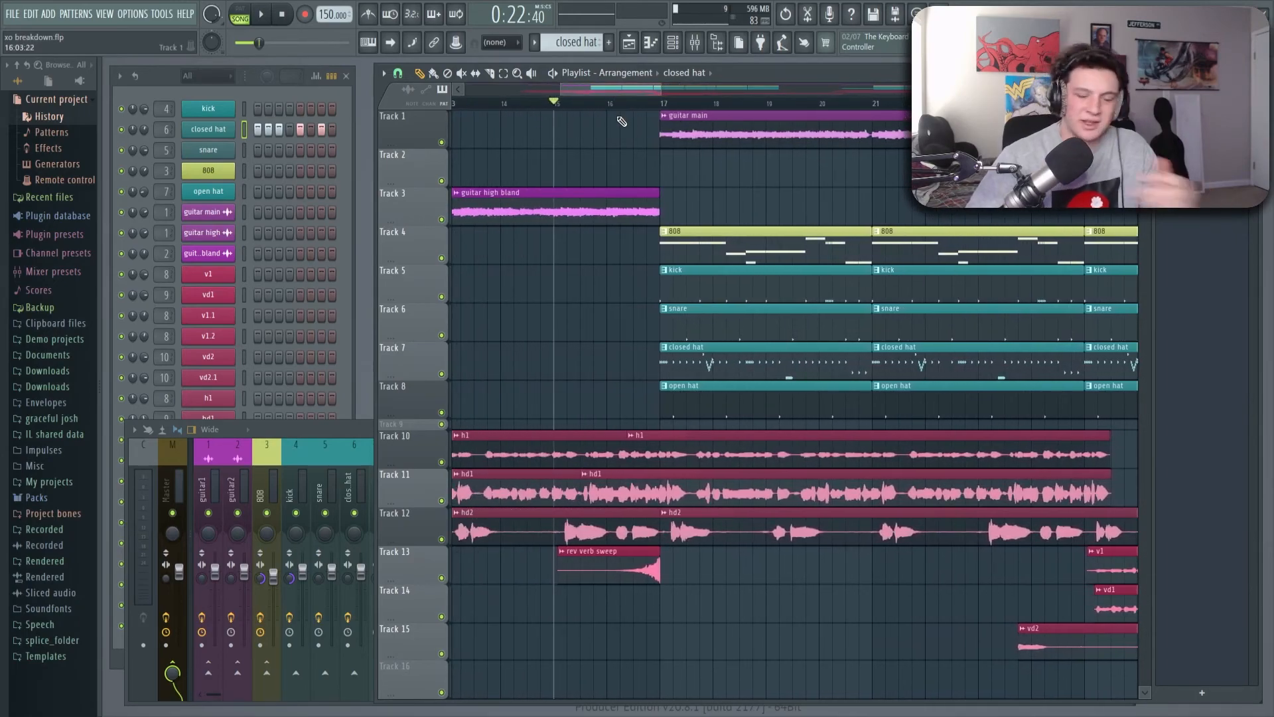
key("space")
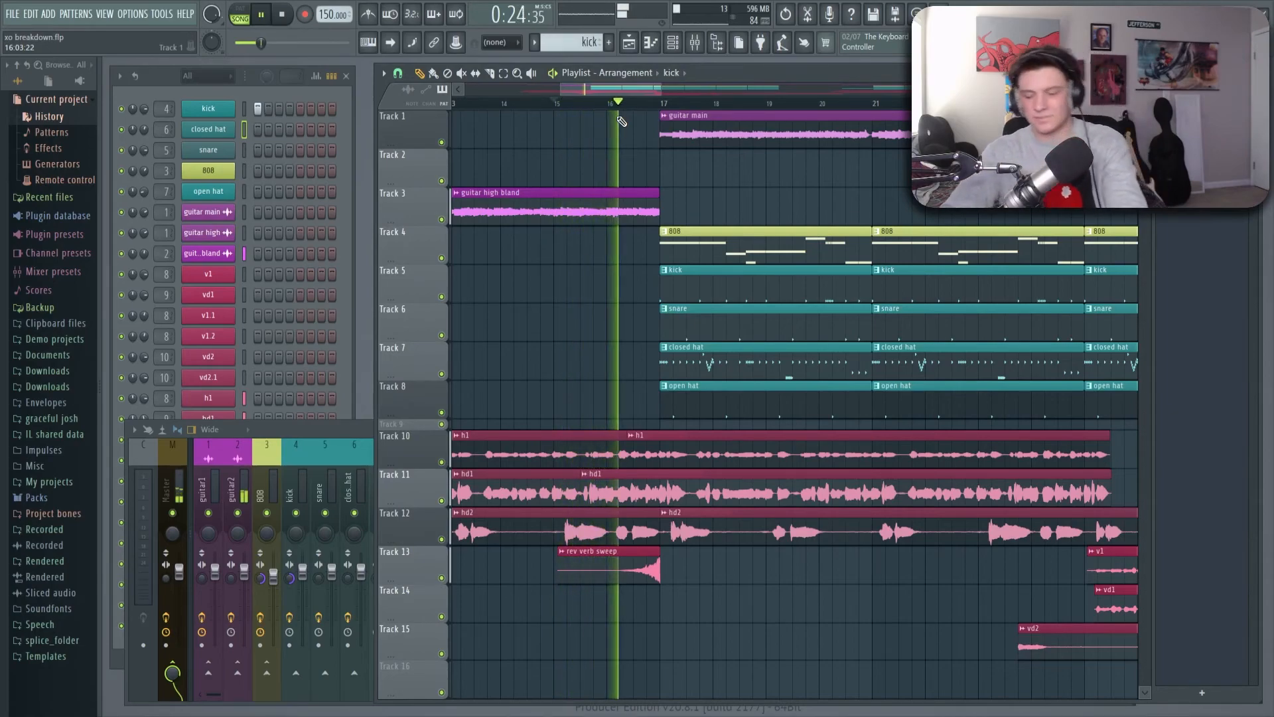